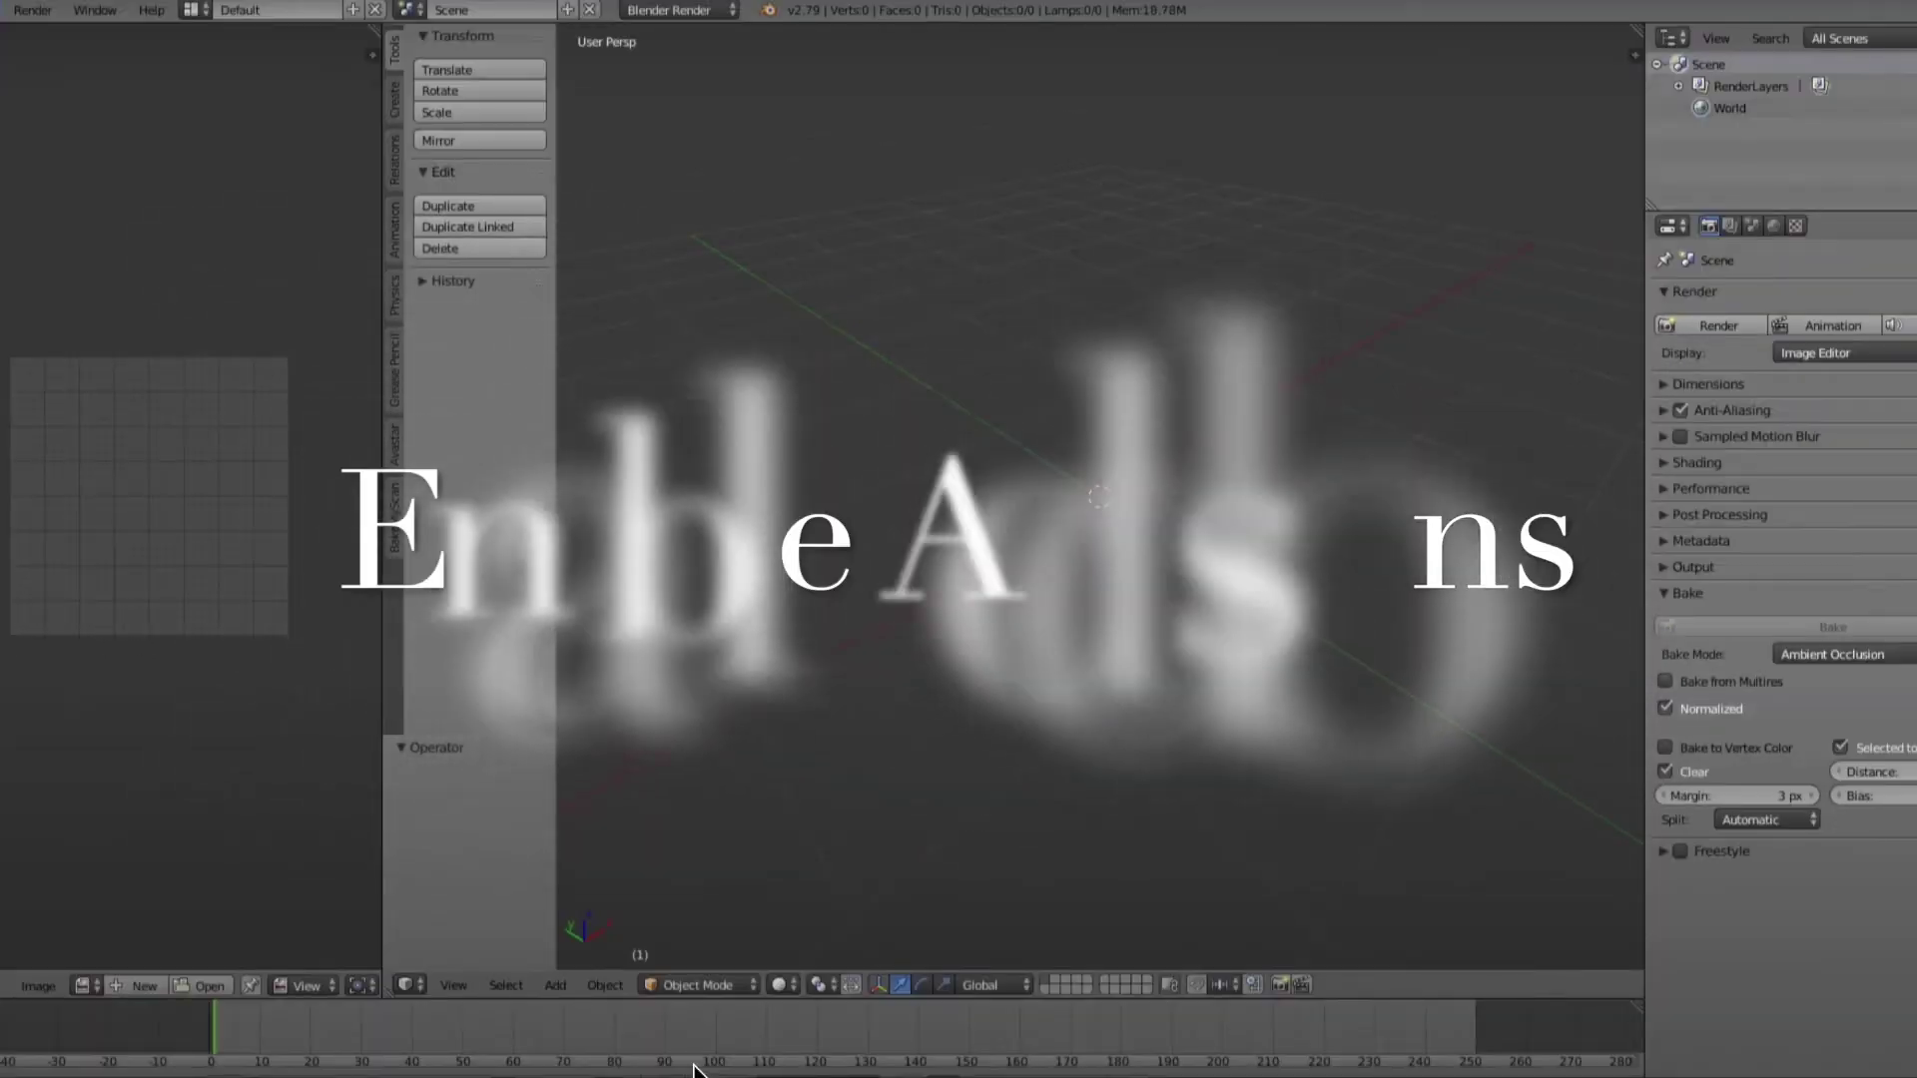
Step: Install MISSME.Tools.Clothing.Creation.zip from User Preferences Add-ons and enable the add-on
left_click(3, 10)
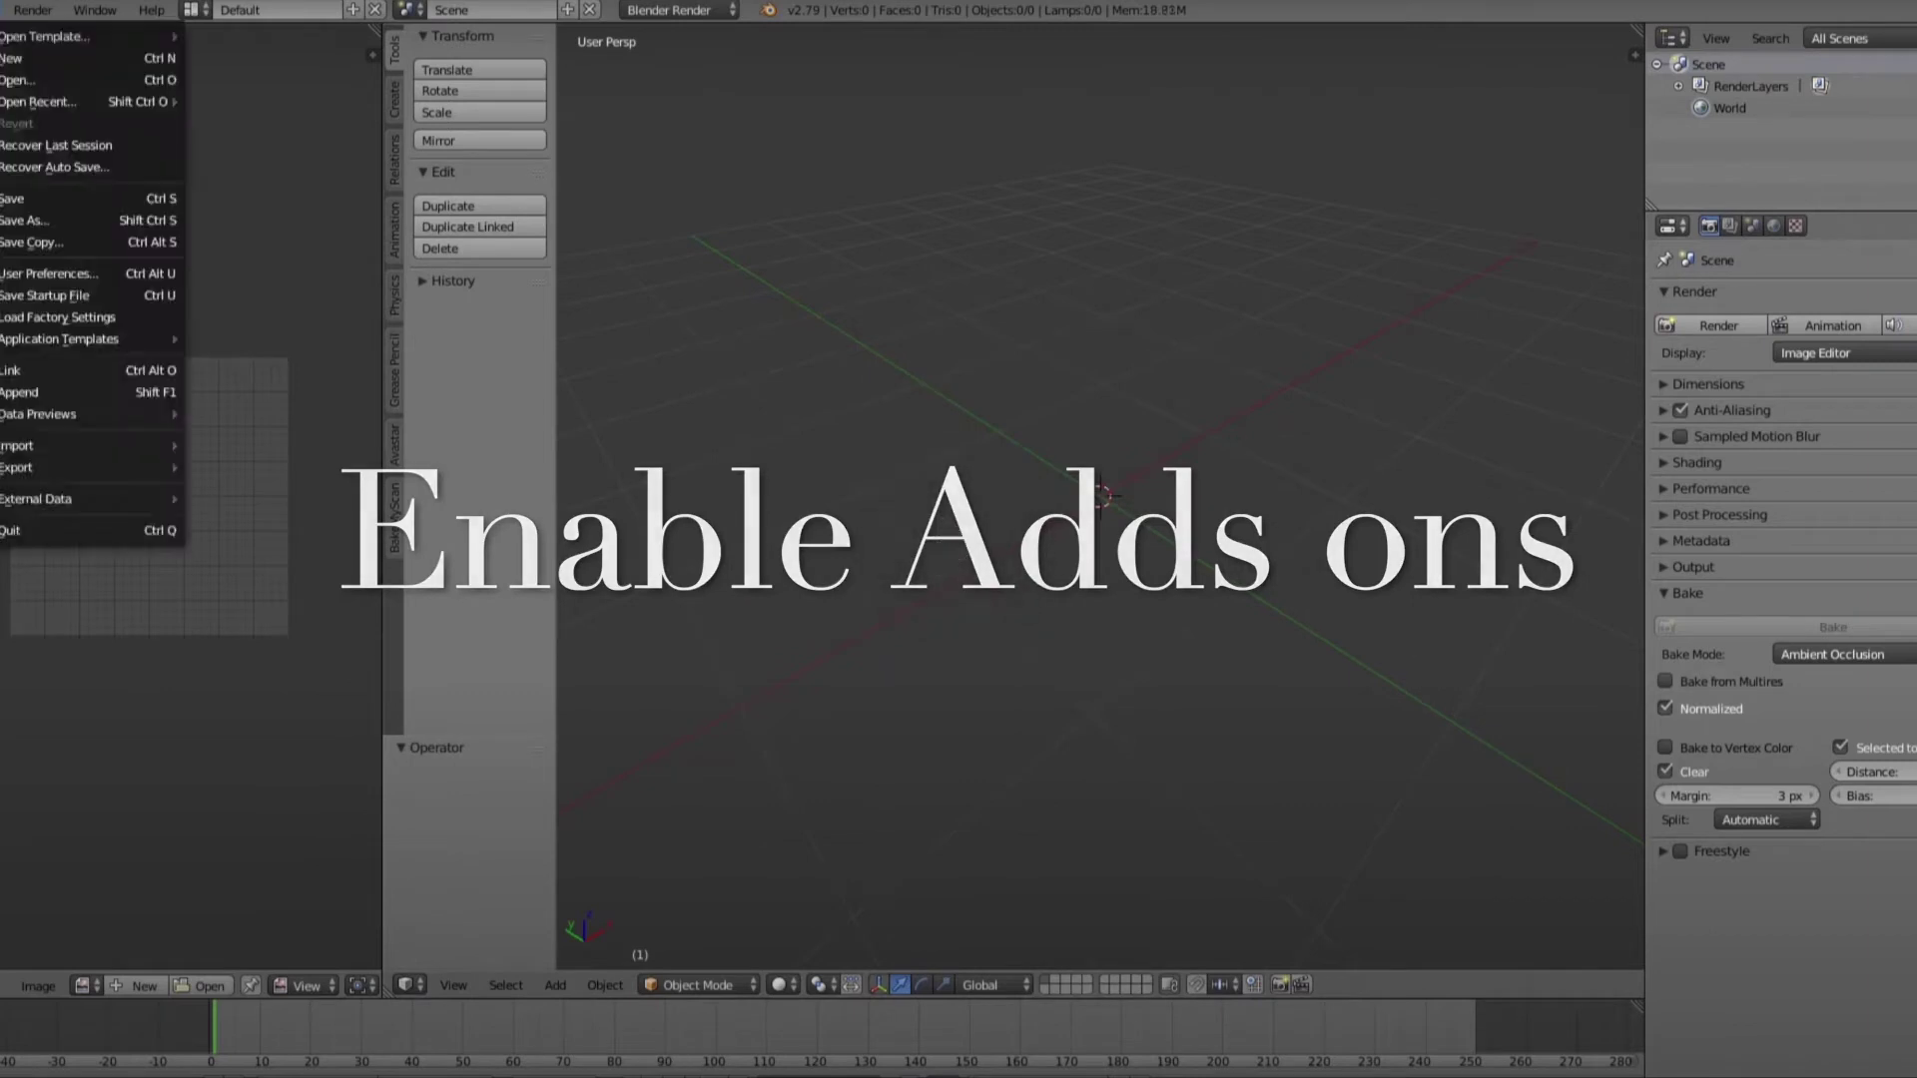
left_click(34, 272)
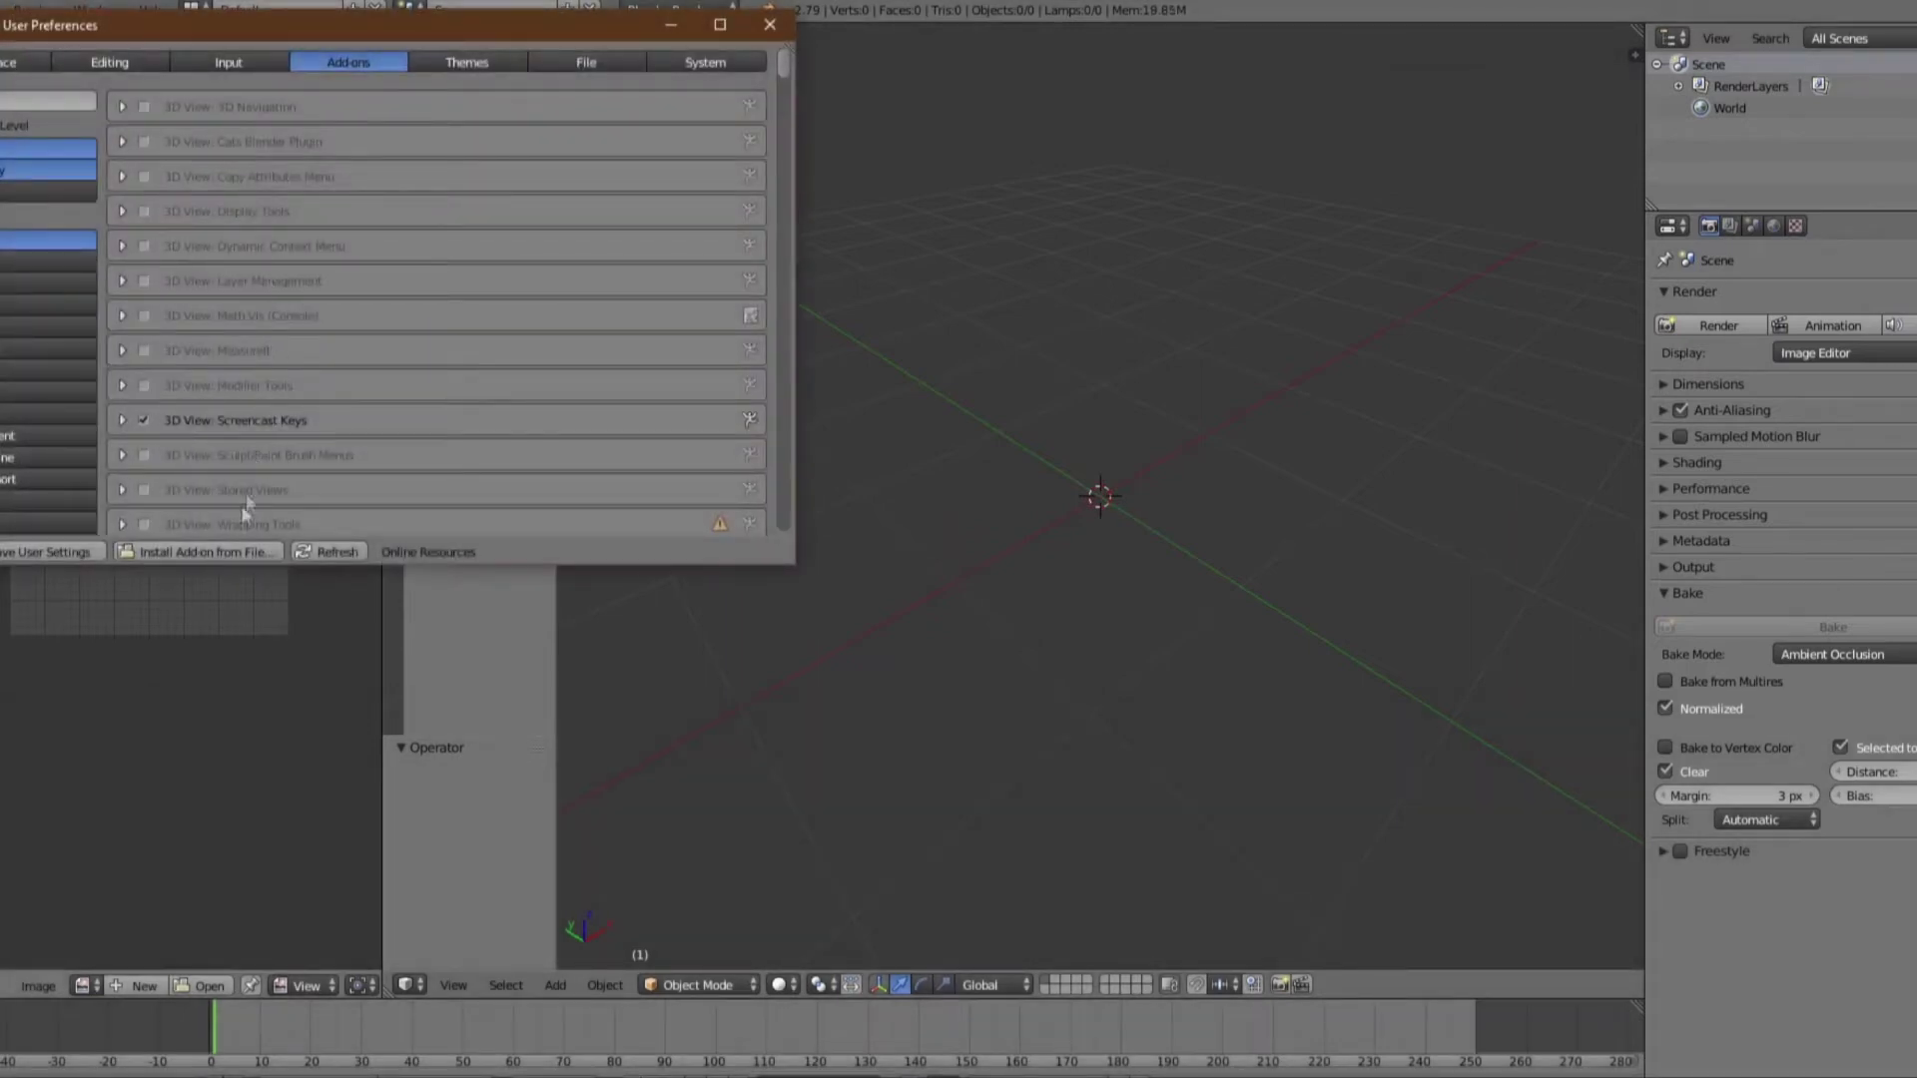
left_click(195, 552)
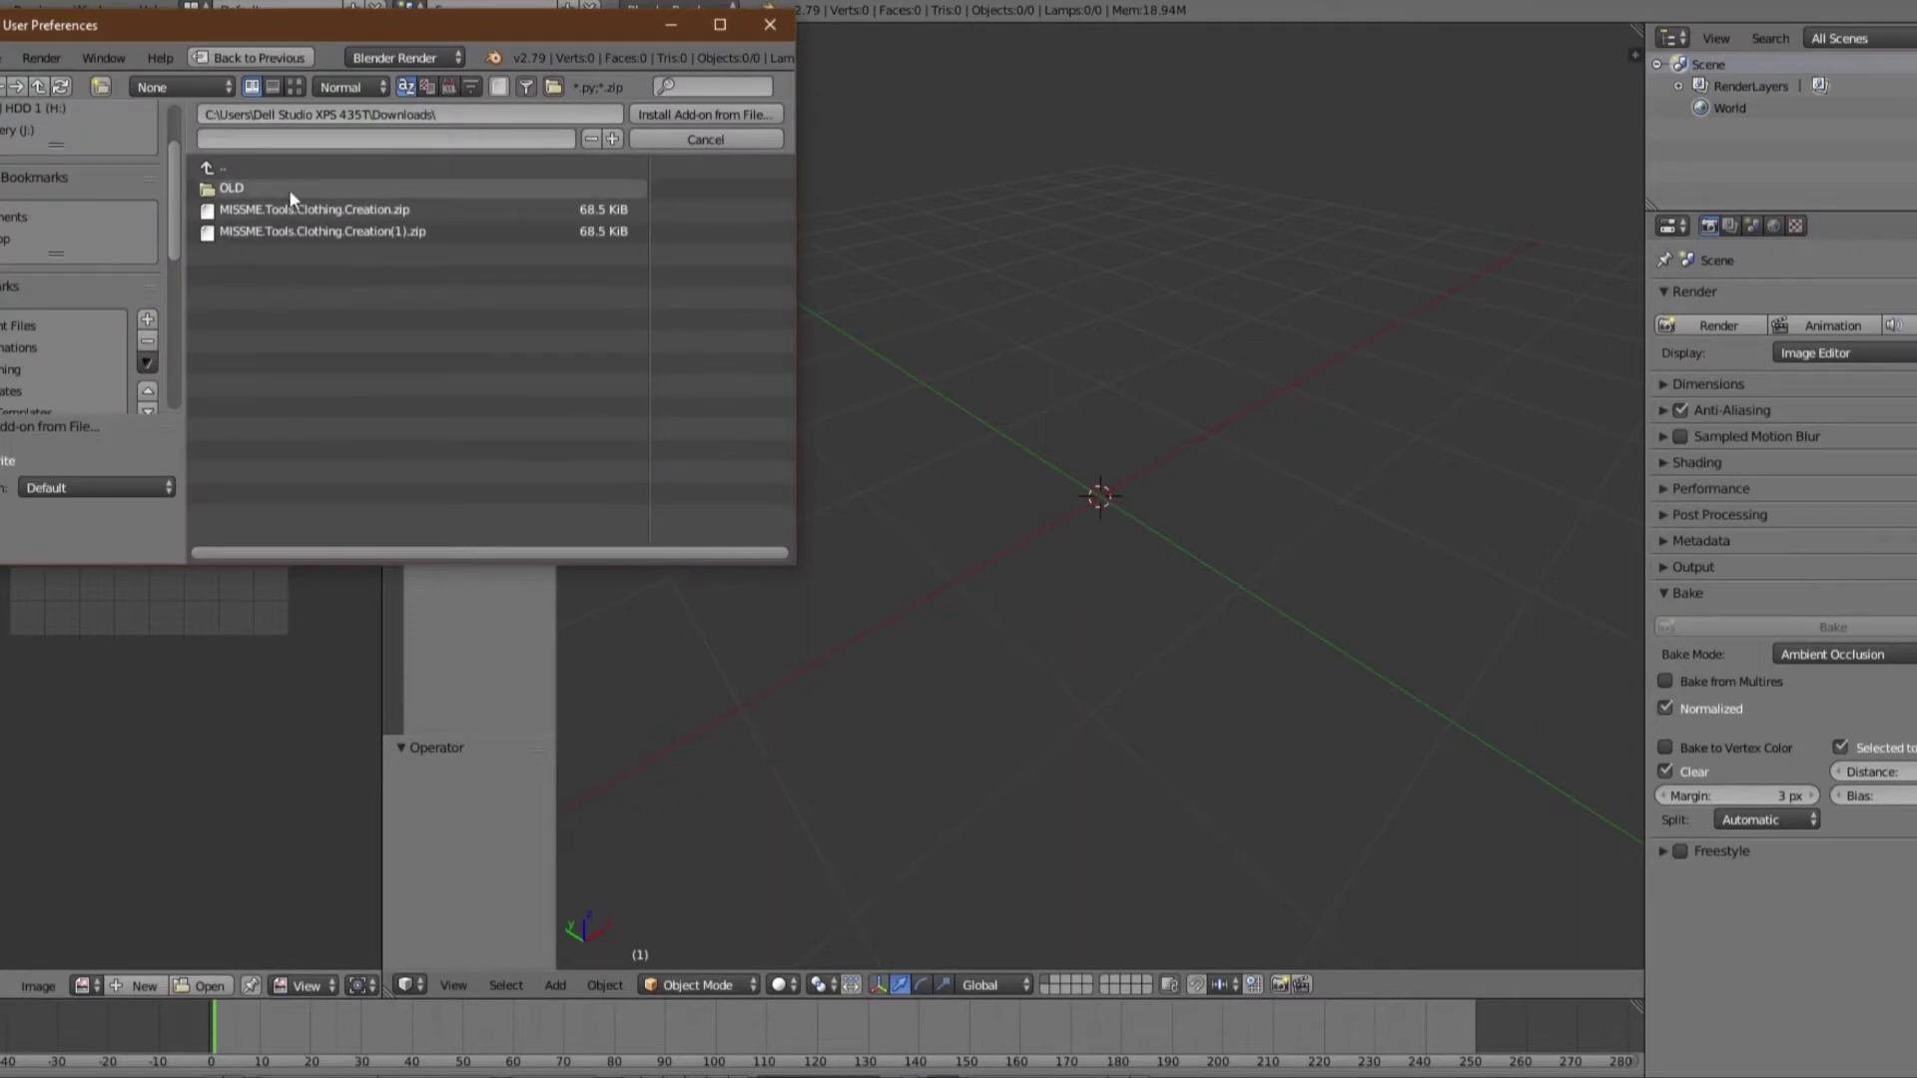
left_click(285, 210)
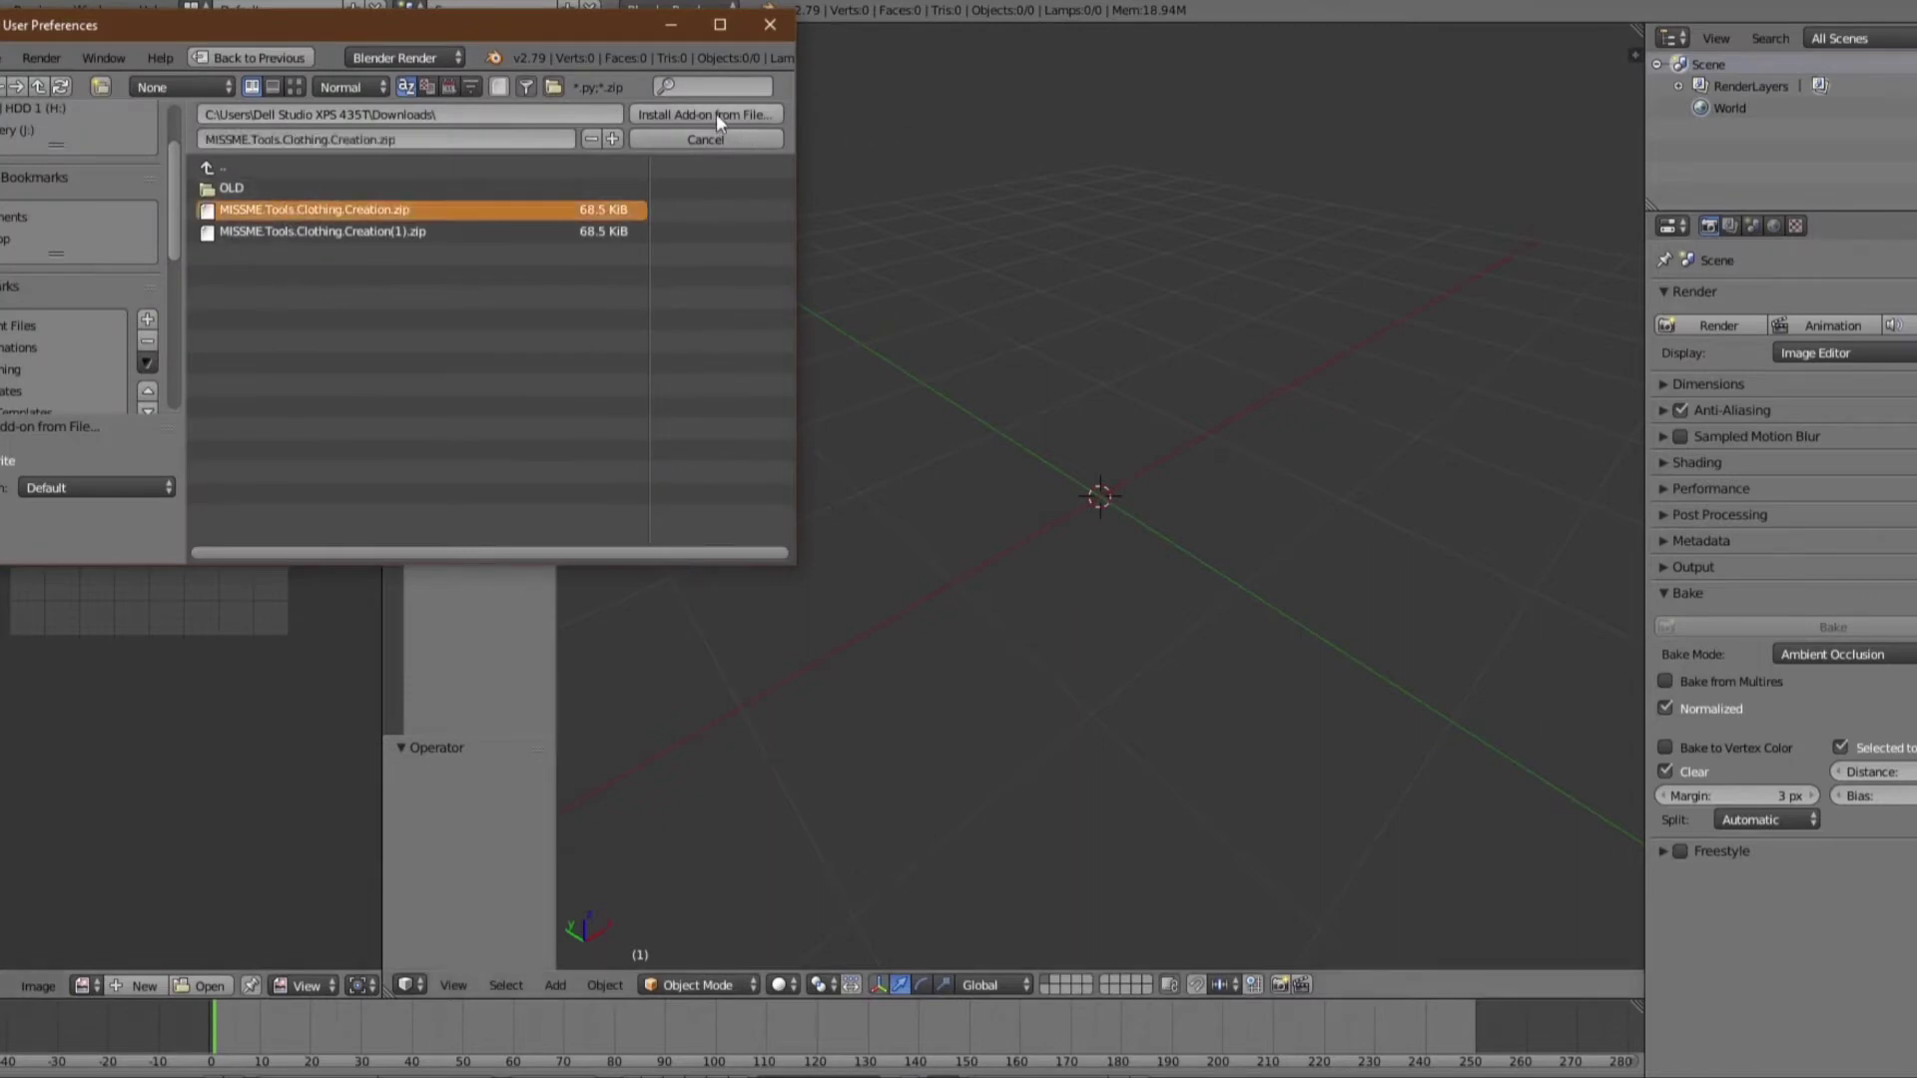
left_click(657, 112)
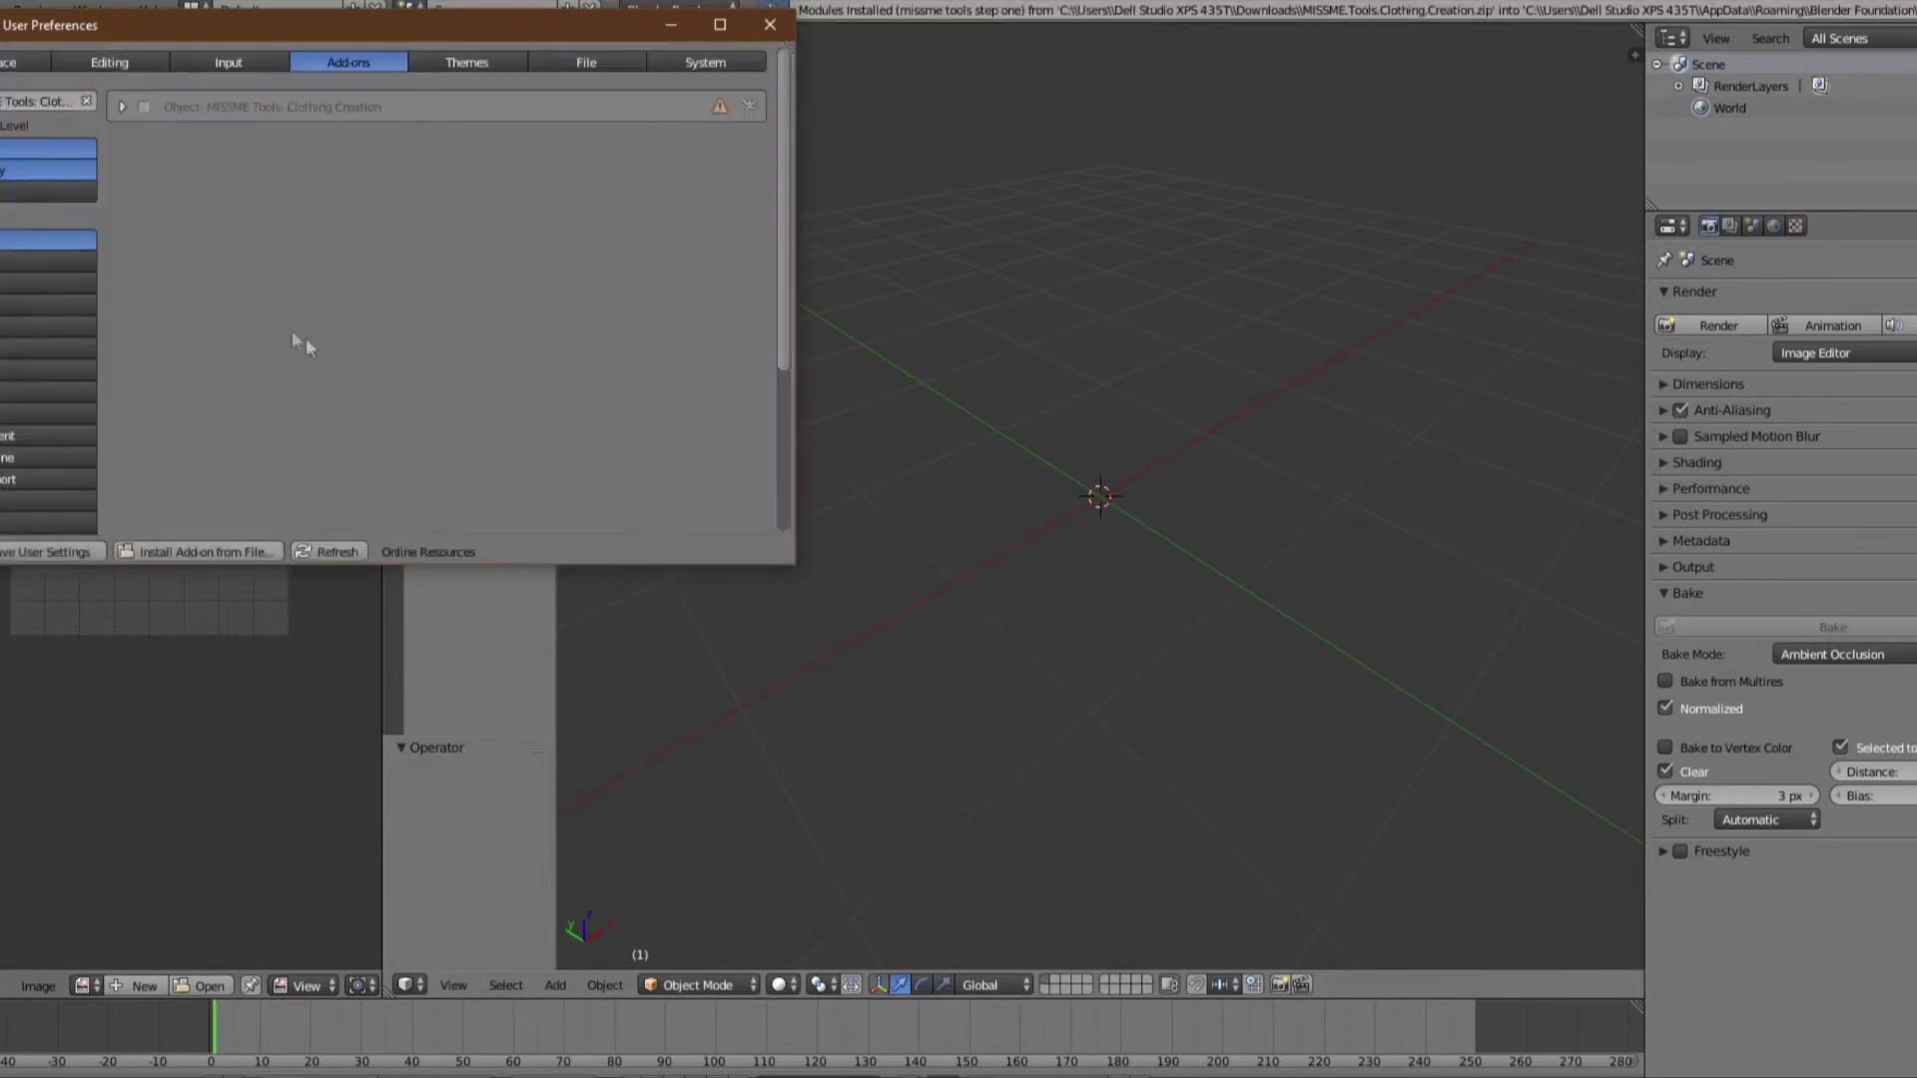
left_click(122, 106)
left_click_drag(796, 564, 1017, 595)
left_click(188, 105)
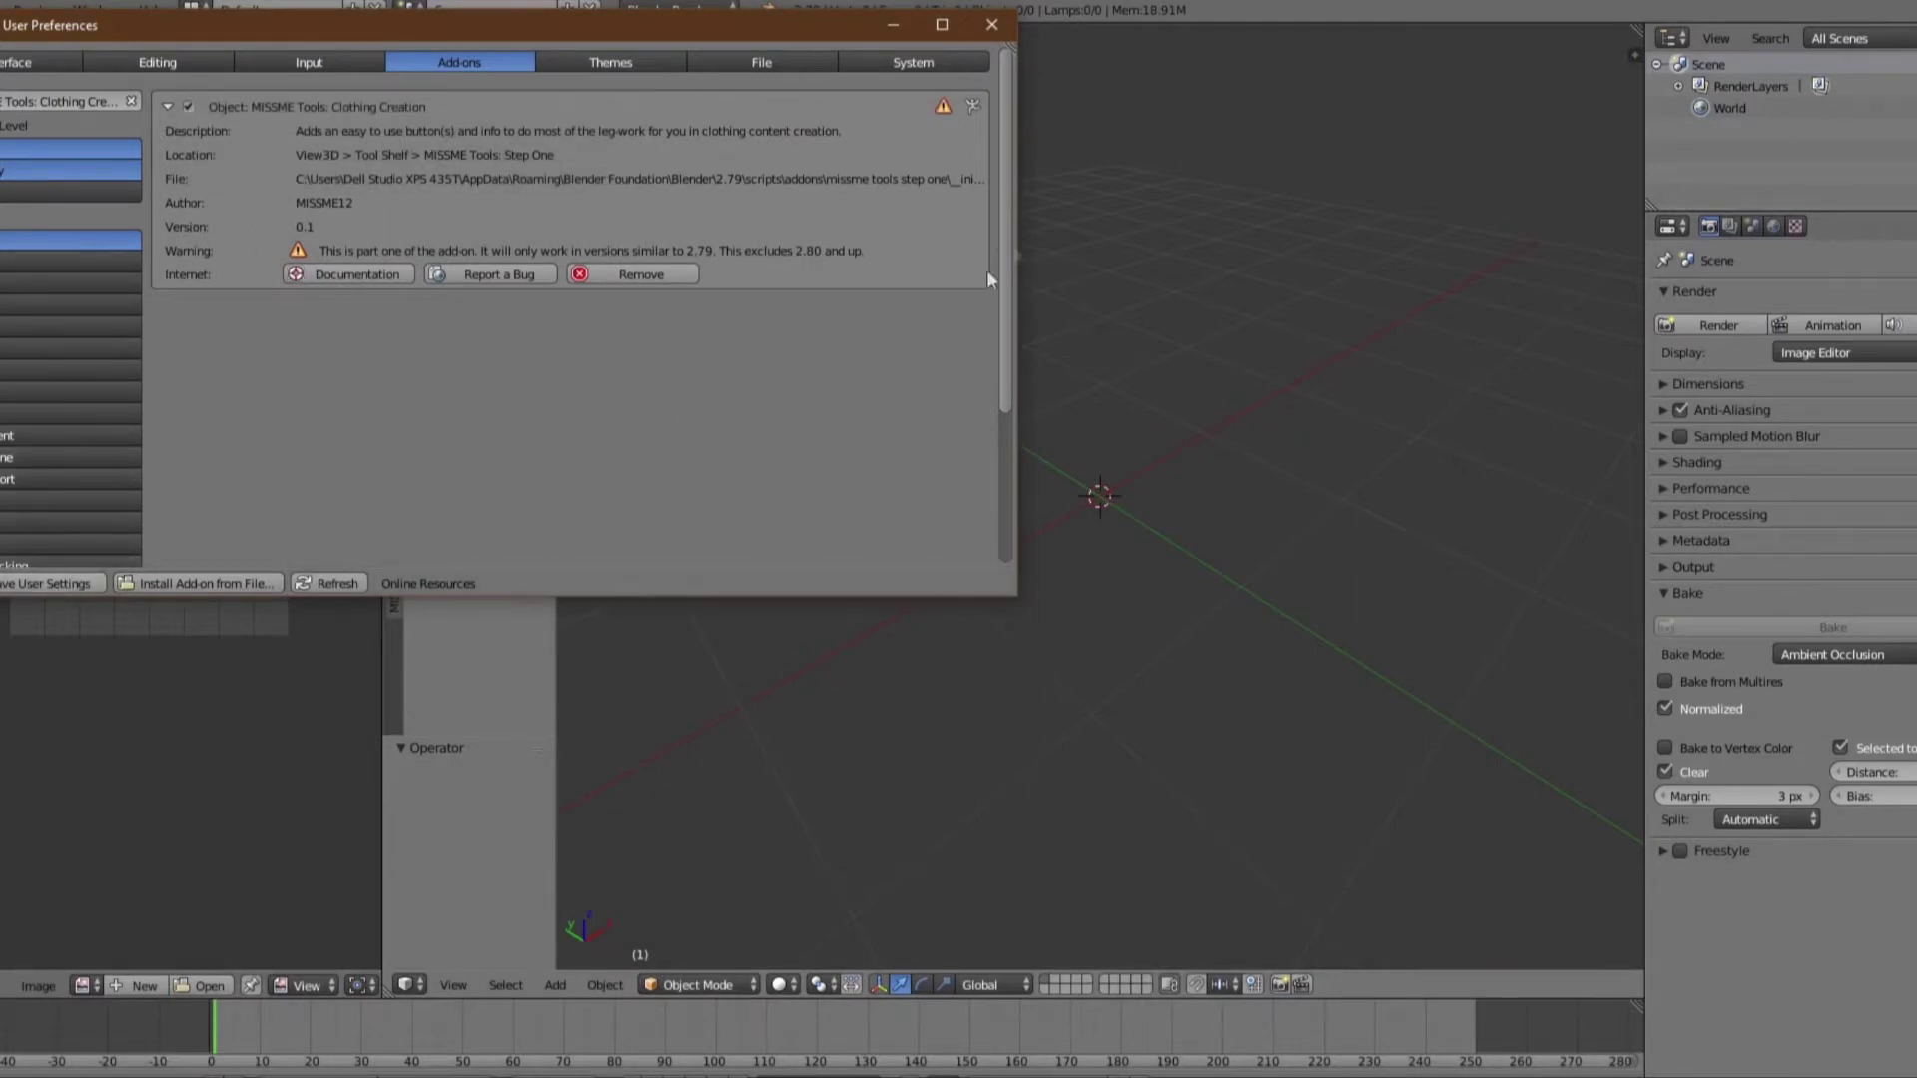
left_click(992, 27)
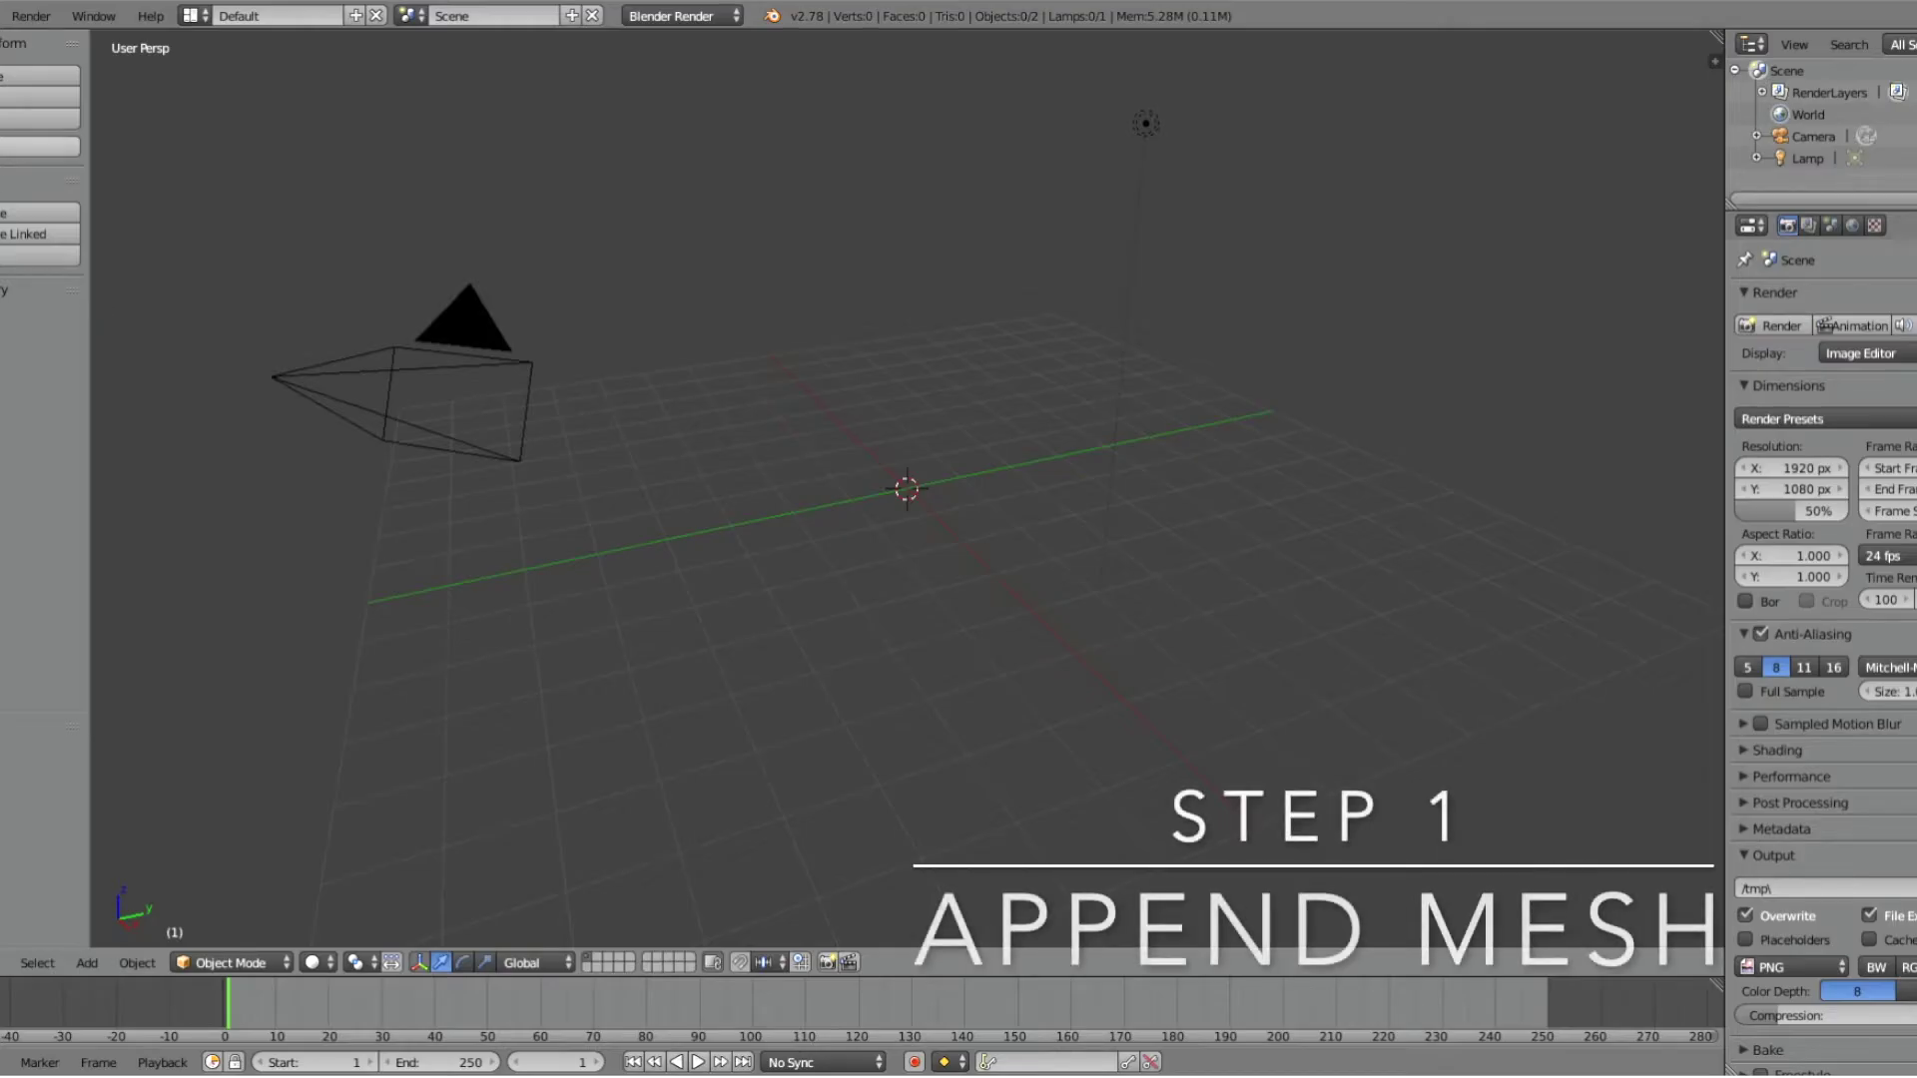
Step: Append the s4studio_mesh_1 object from the Desktop's NudeTopMesh.blend
left_click(3, 15)
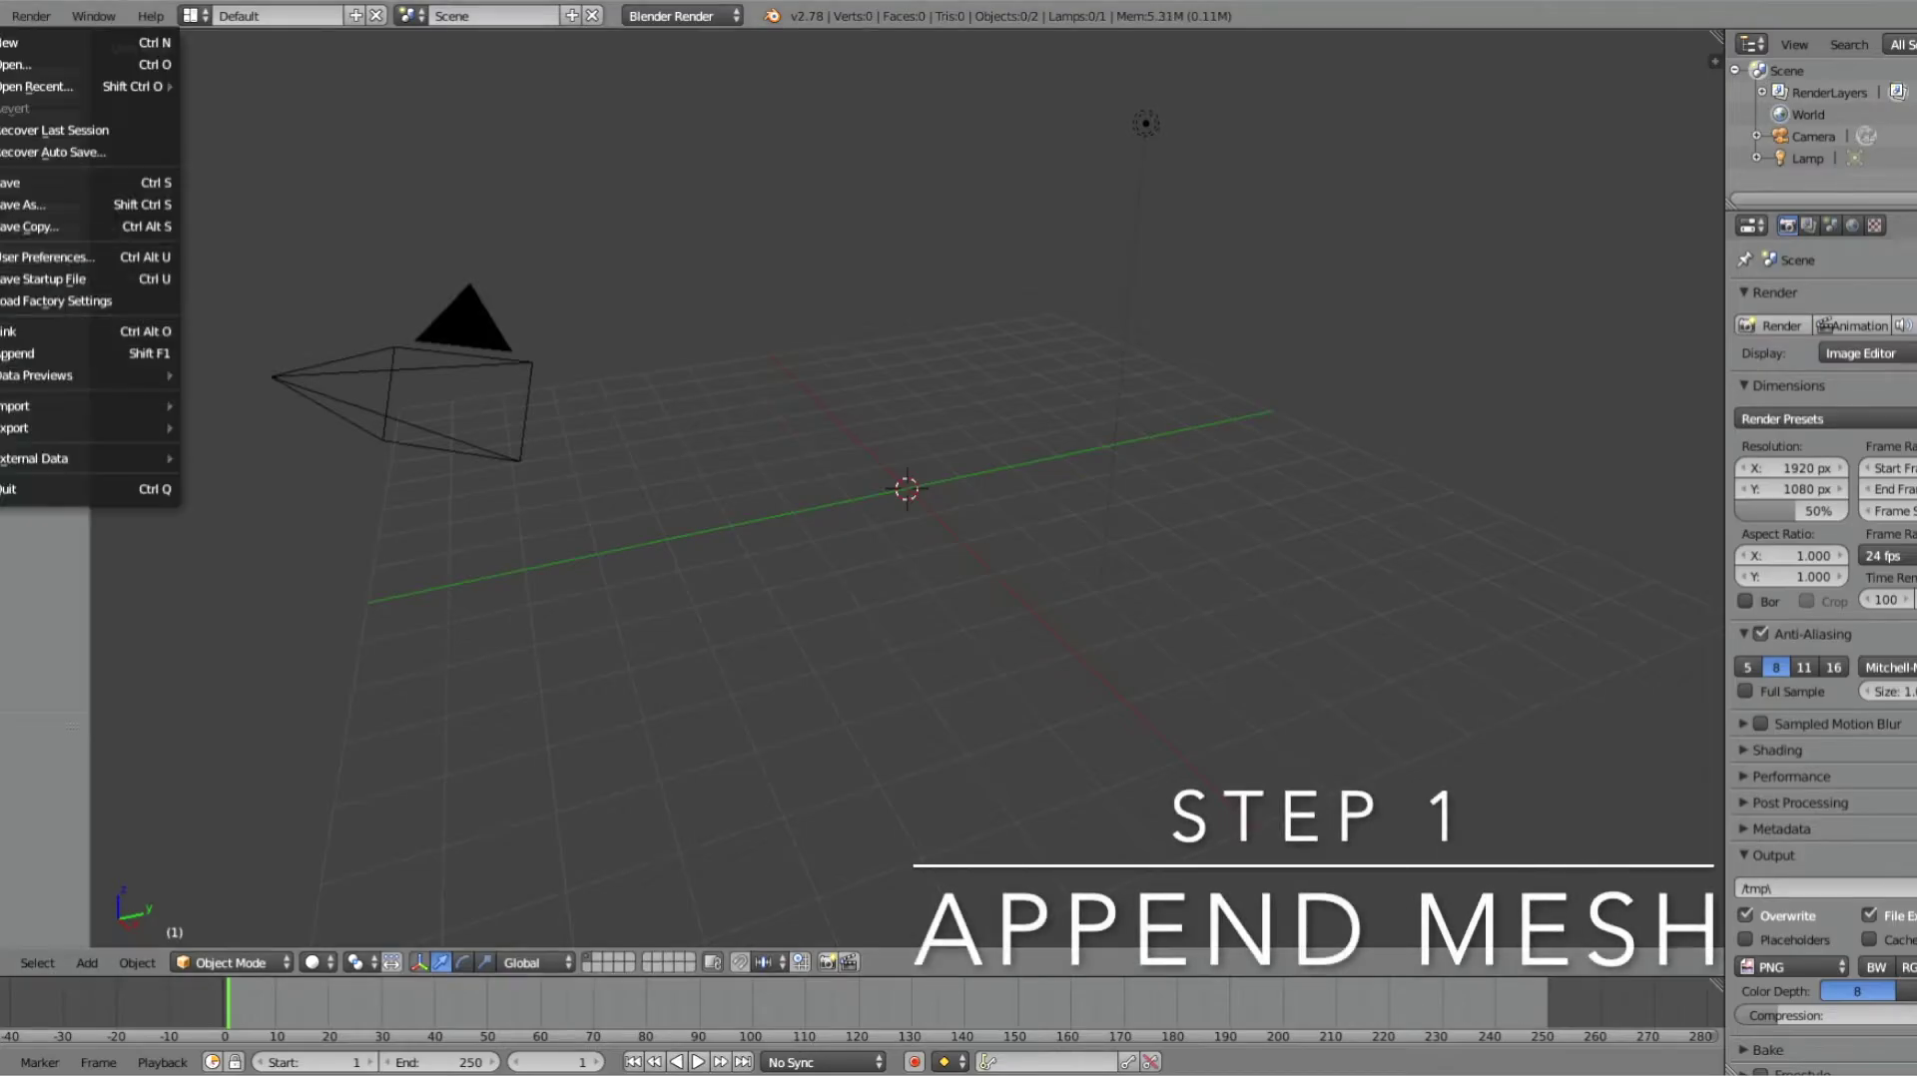
left_click(32, 353)
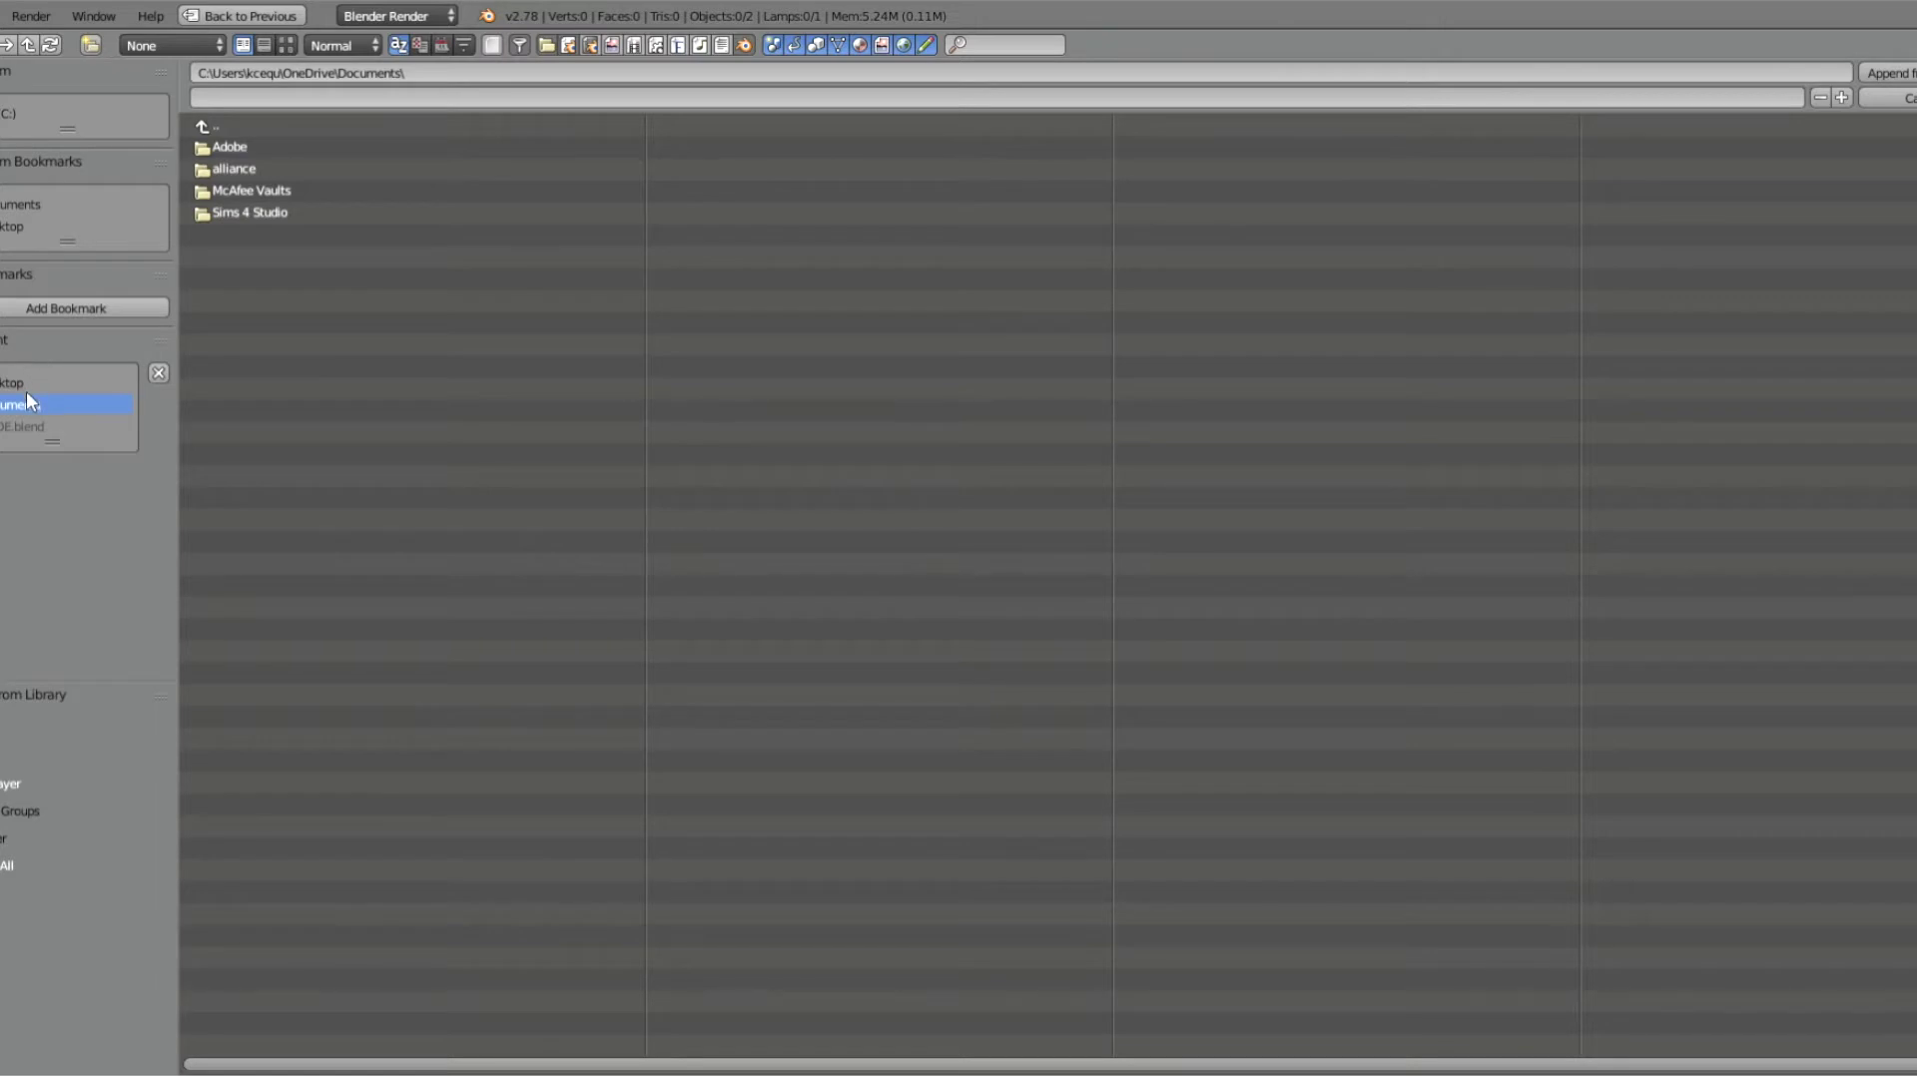
left_click(62, 371)
left_click(229, 238)
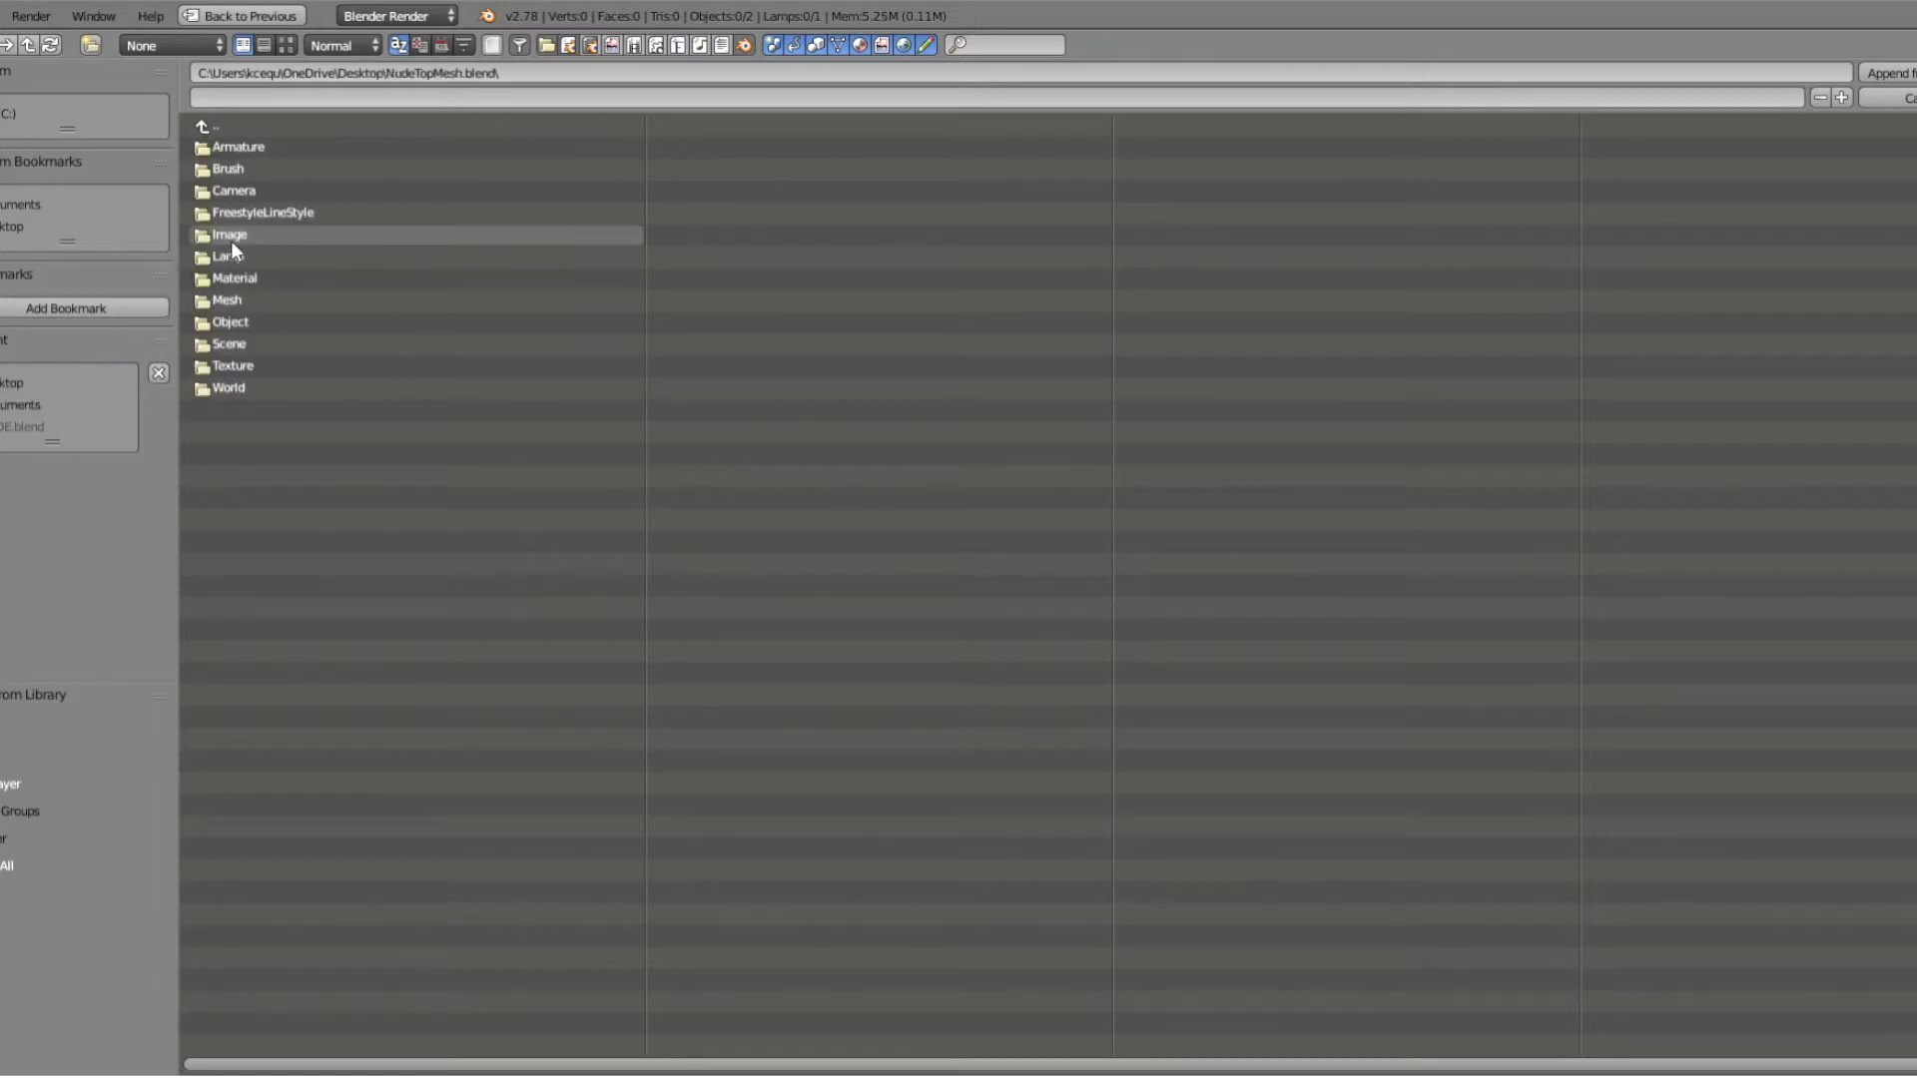
left_click(253, 323)
double_click(276, 408)
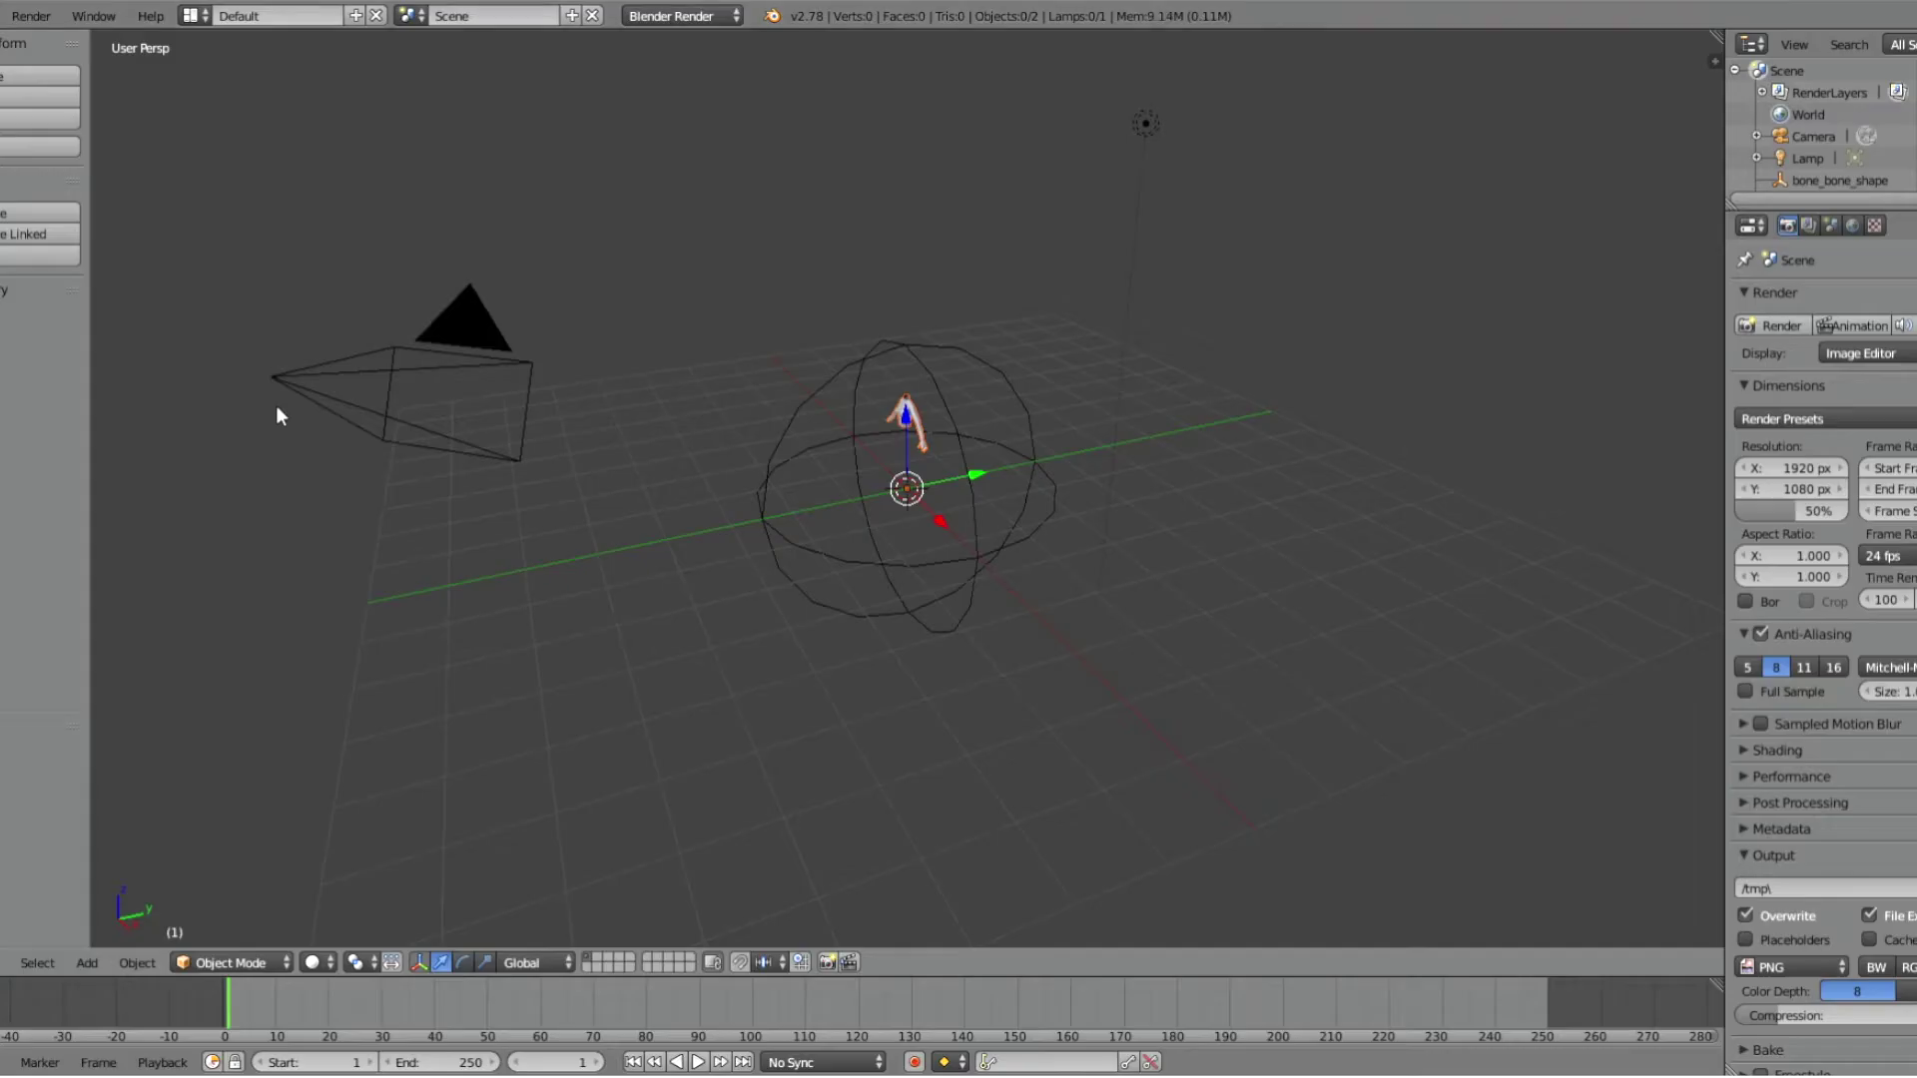
middle_click_drag(556, 394, 1020, 442)
scroll(1020, 442, "up", 4)
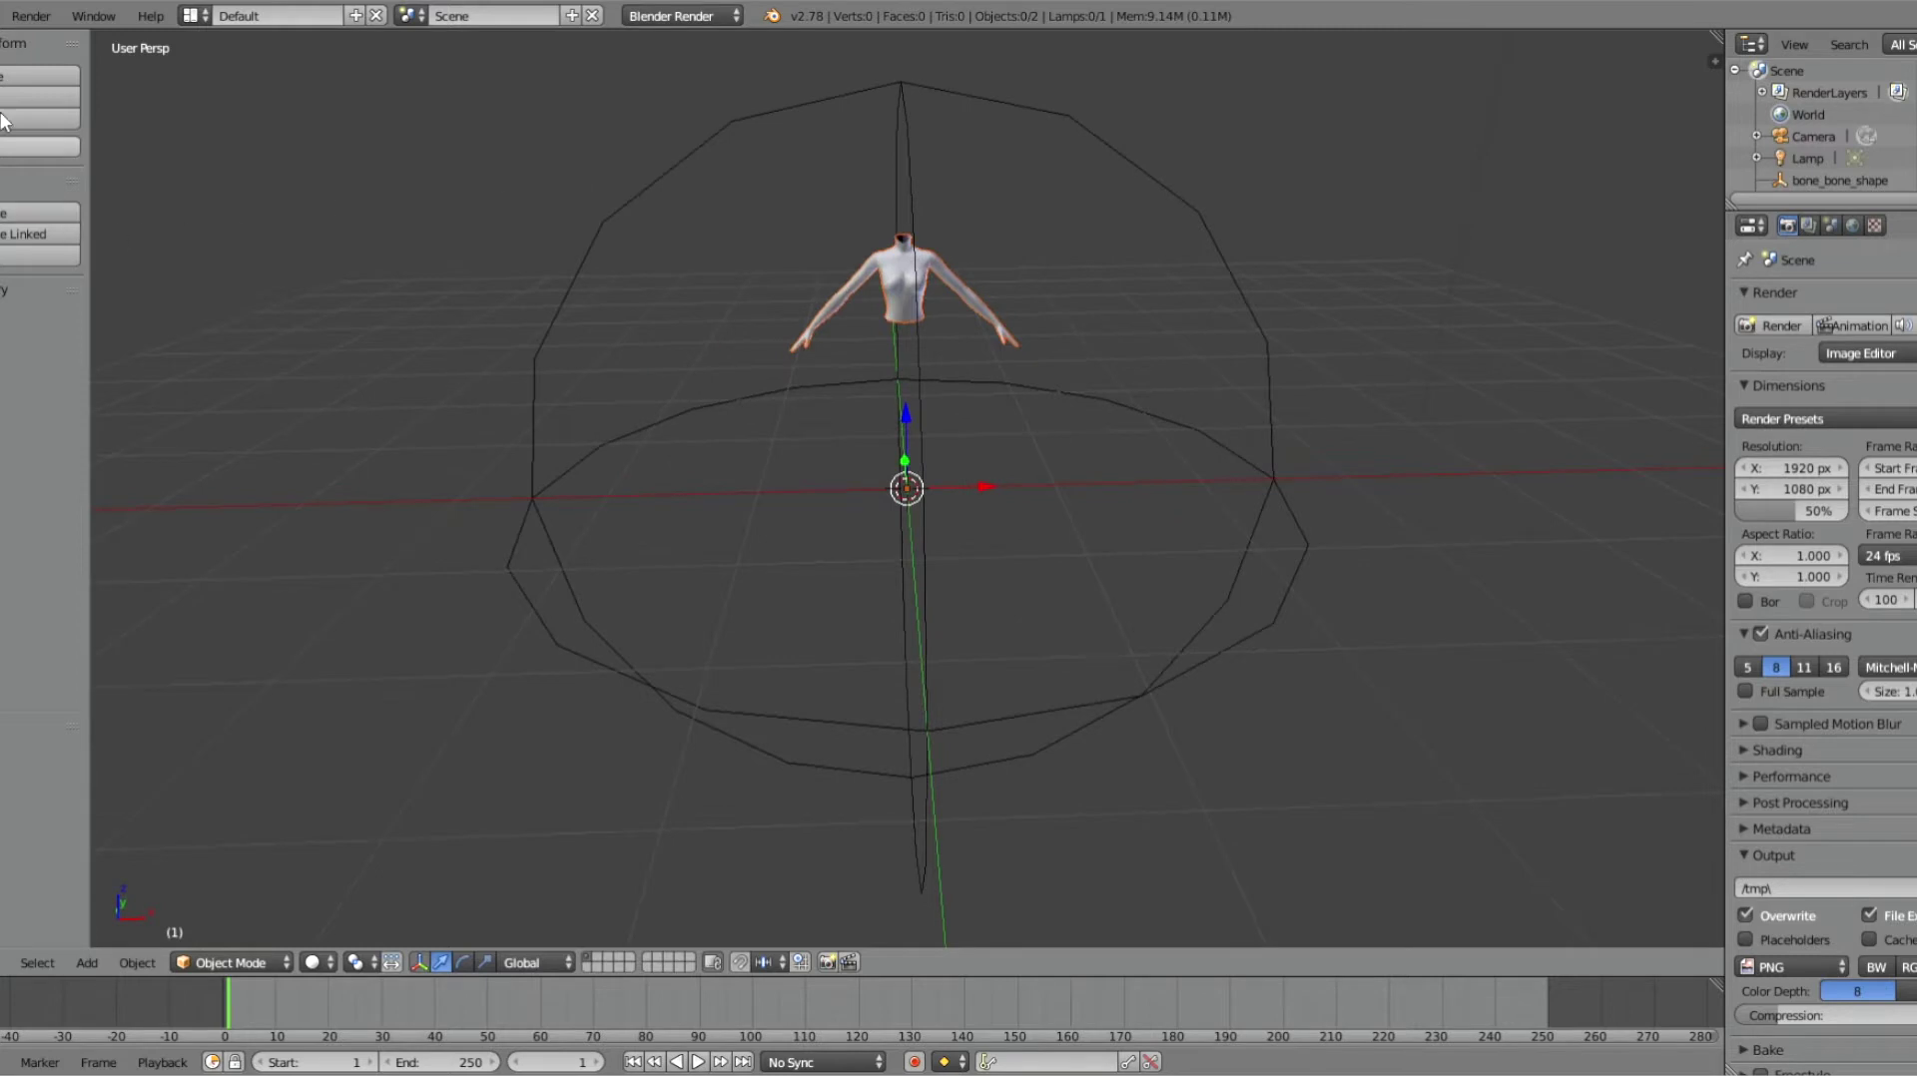
Step: Import Barbie top (2).obj as a Wavefront OBJ
left_click(8, 15)
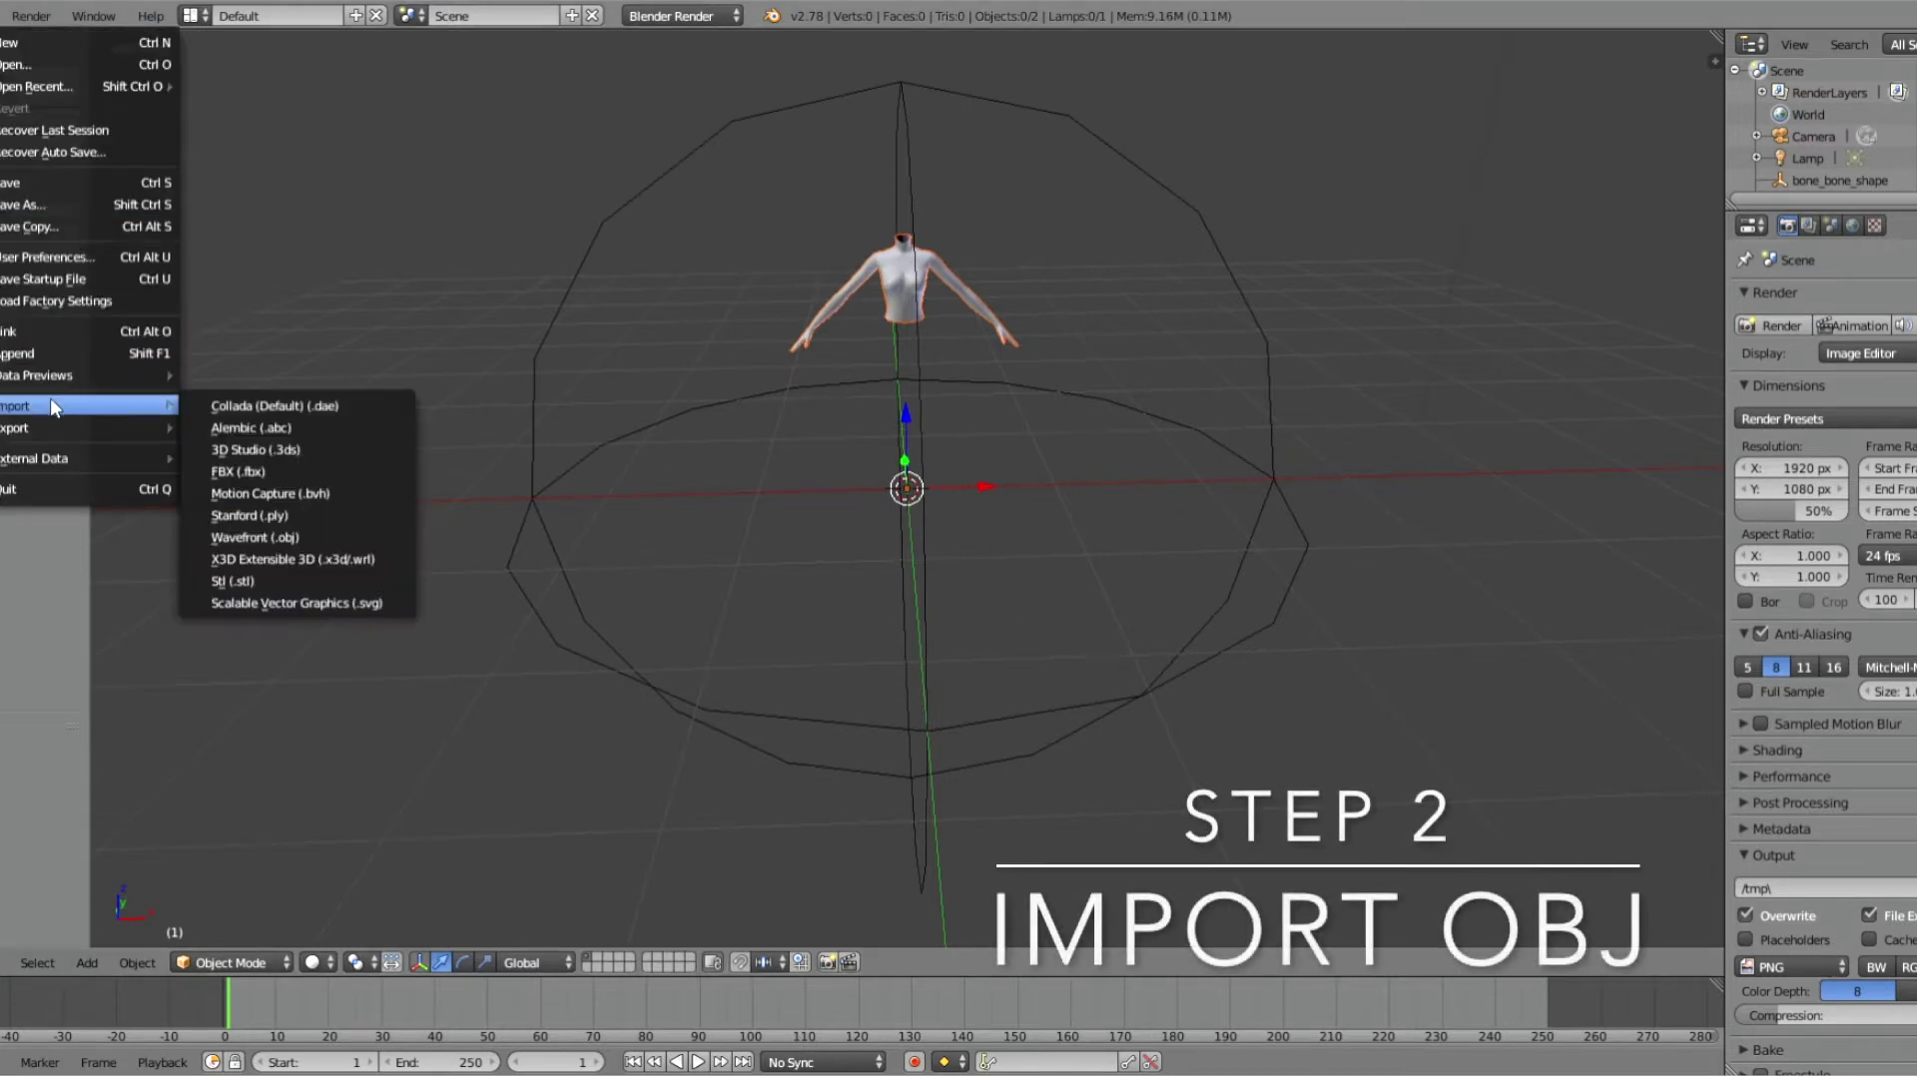
mouse_move(71, 406)
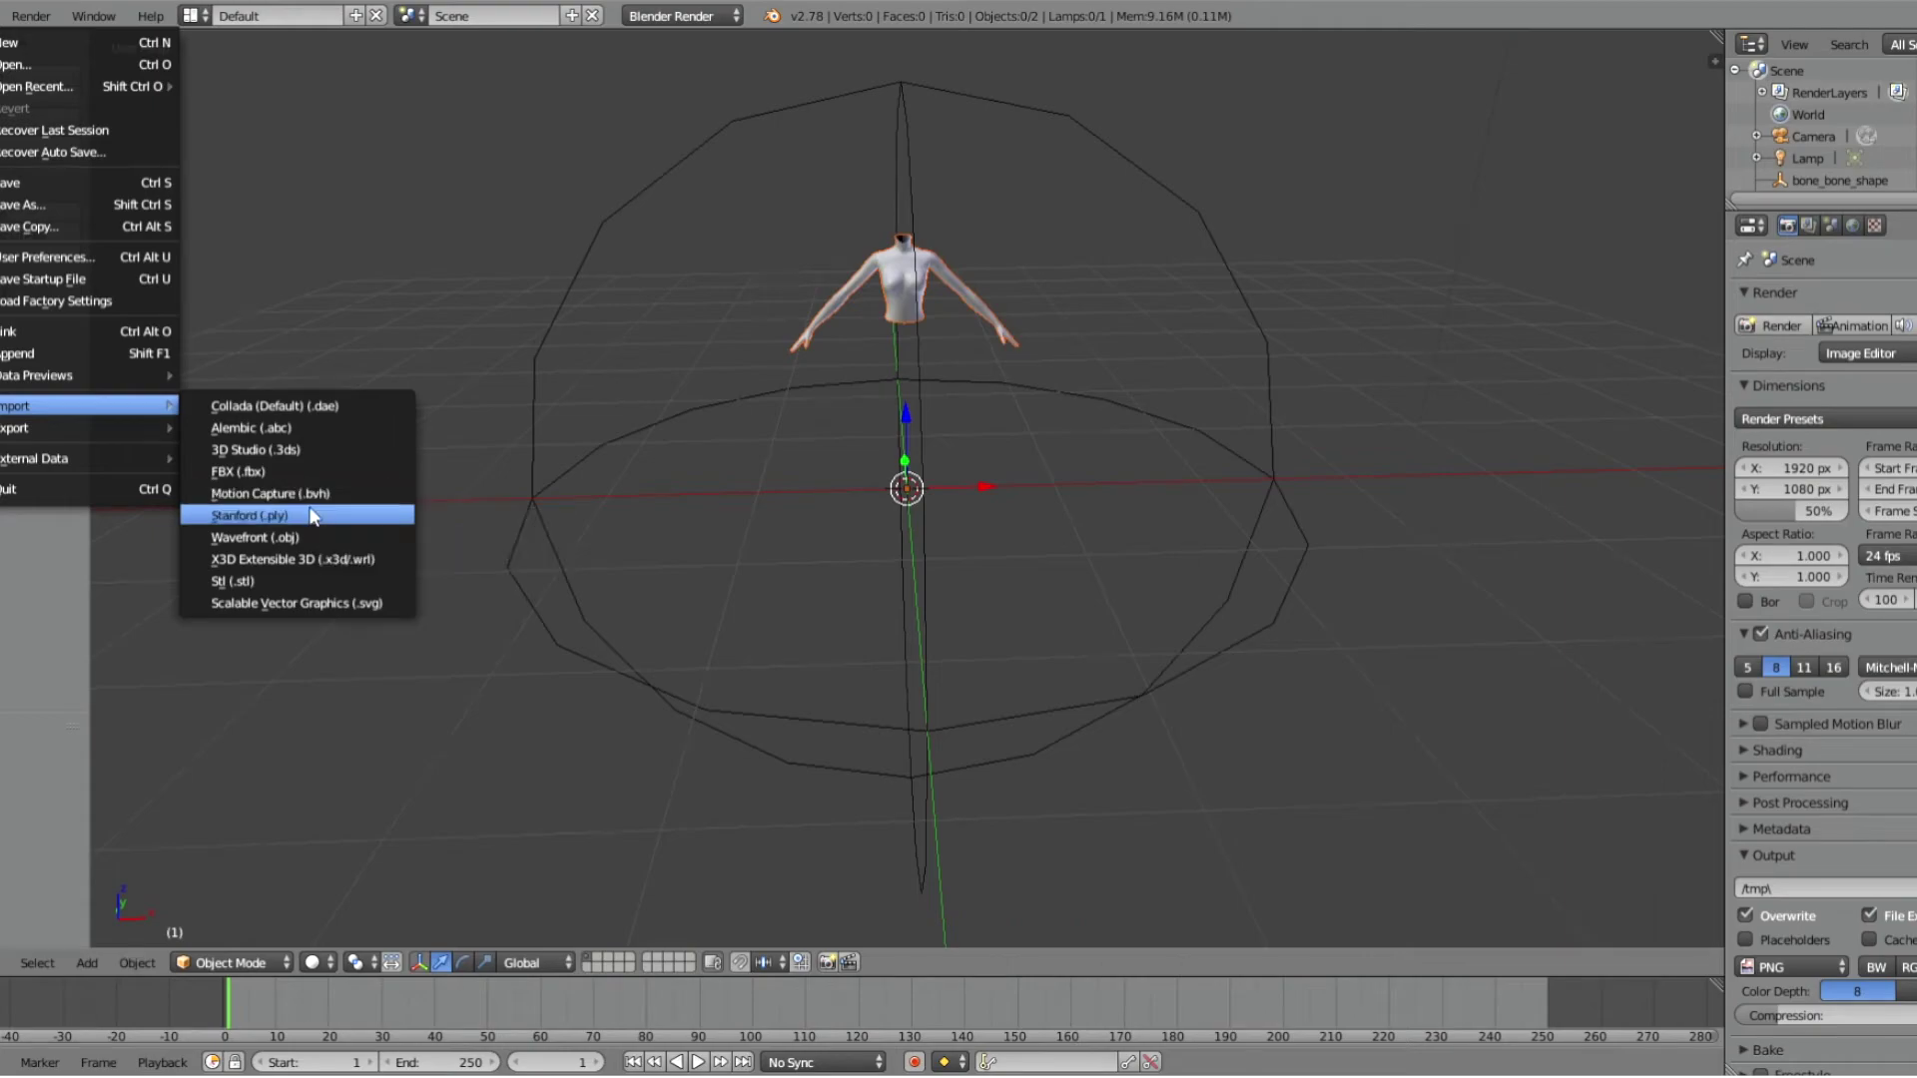
left_click(308, 536)
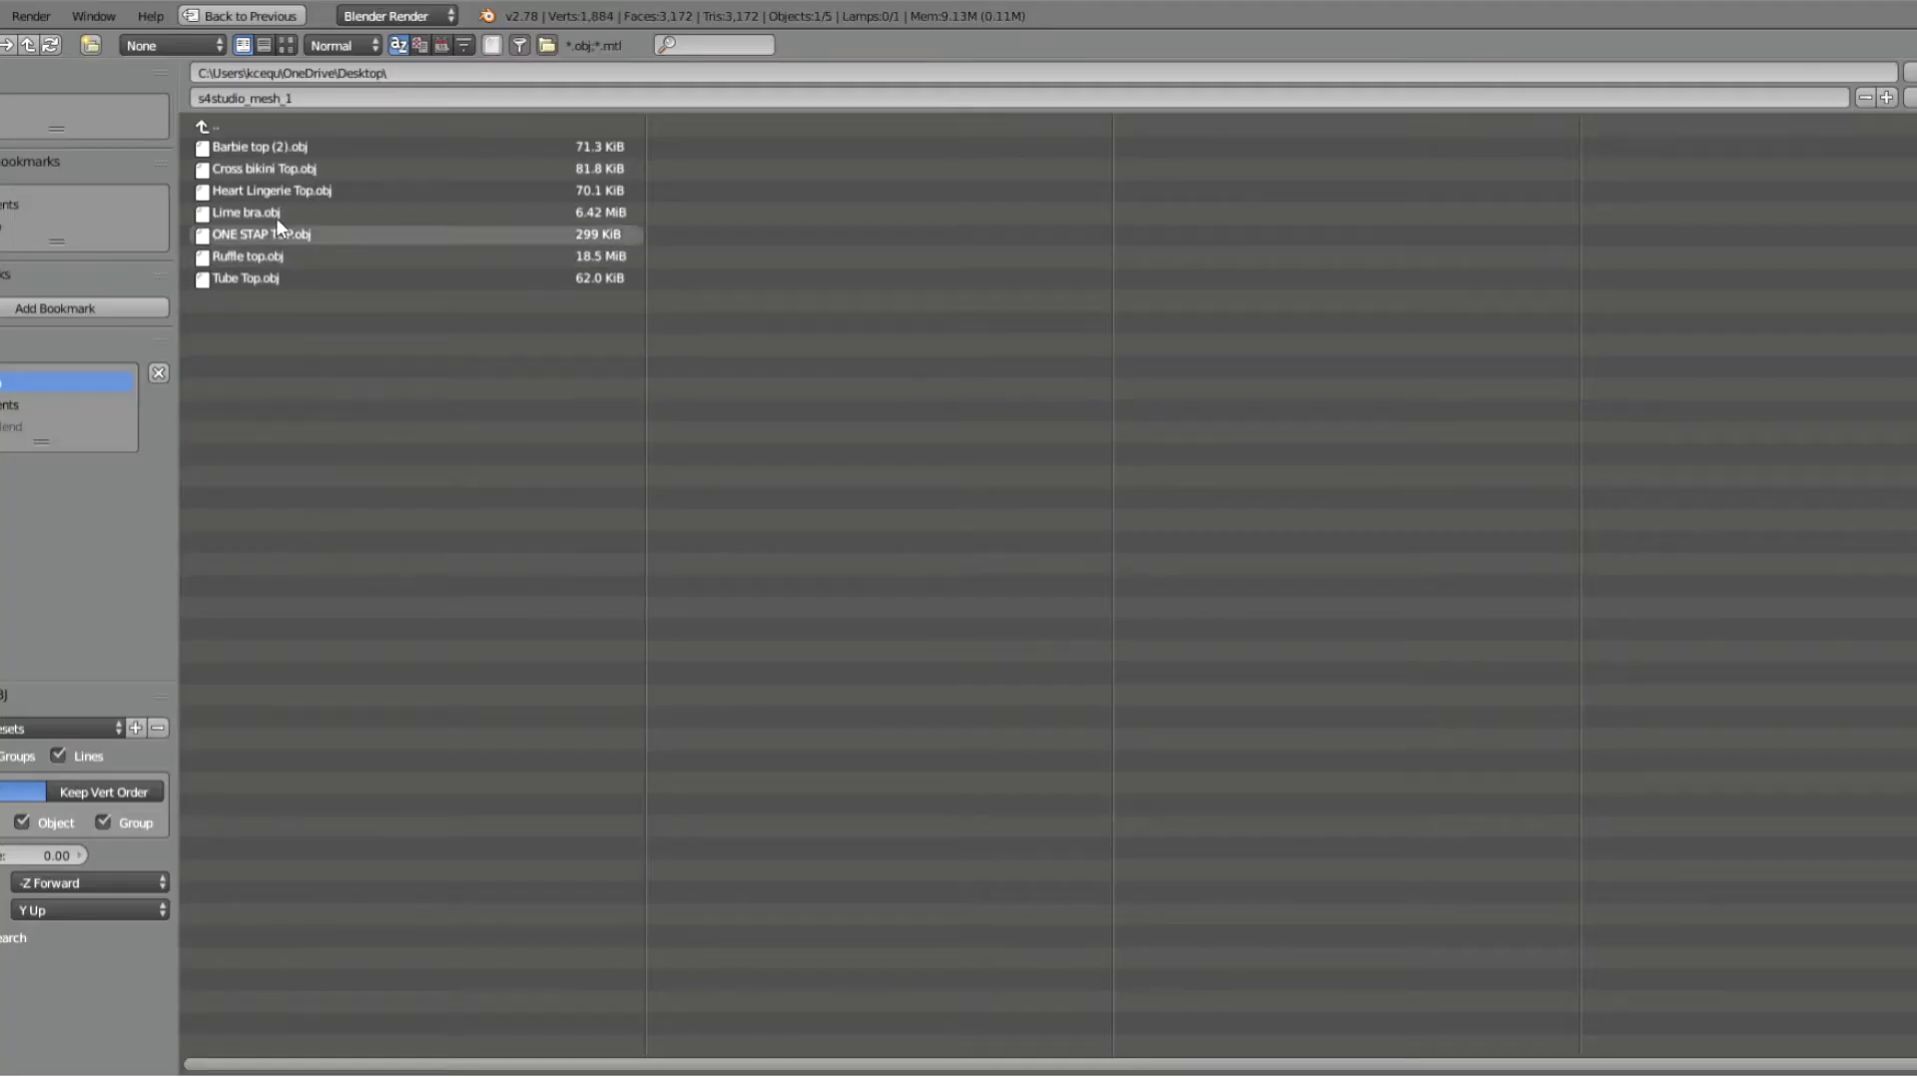
double_click(261, 147)
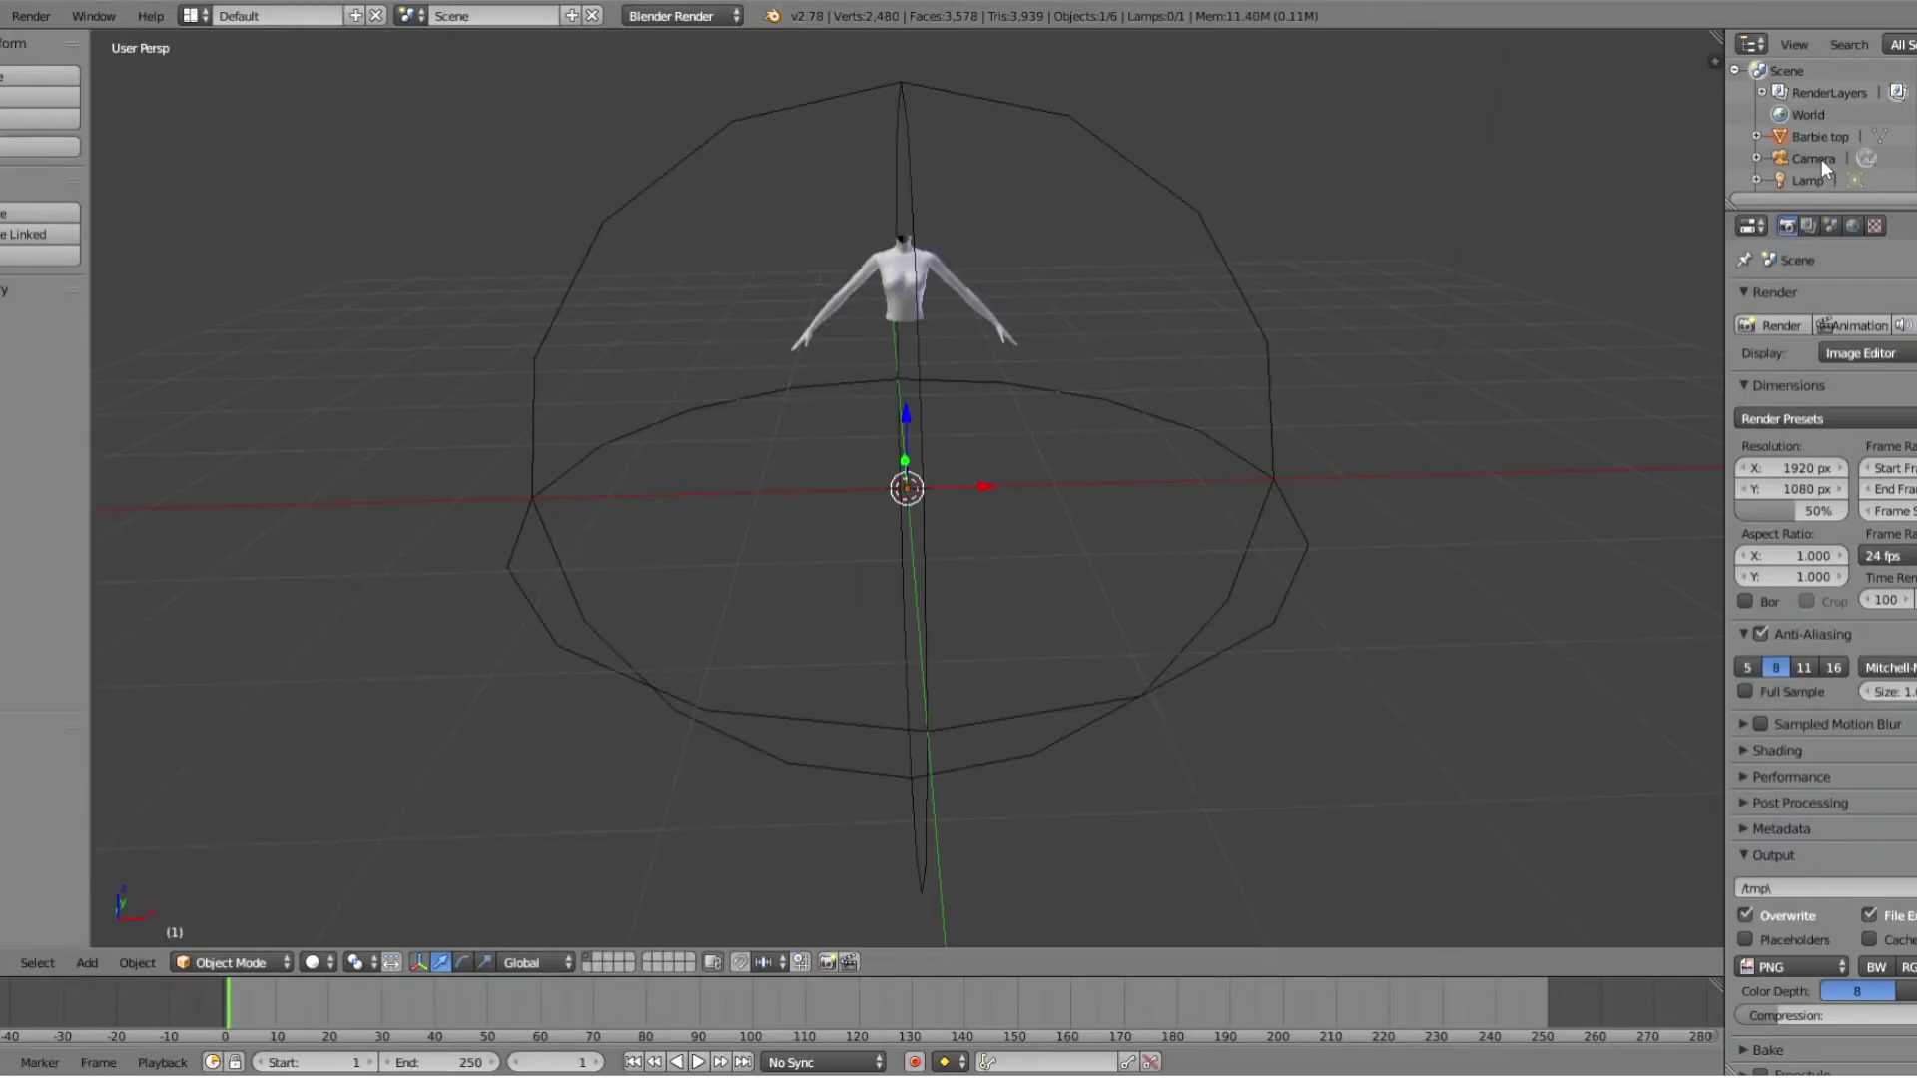
scroll(1818, 160, "down", 3)
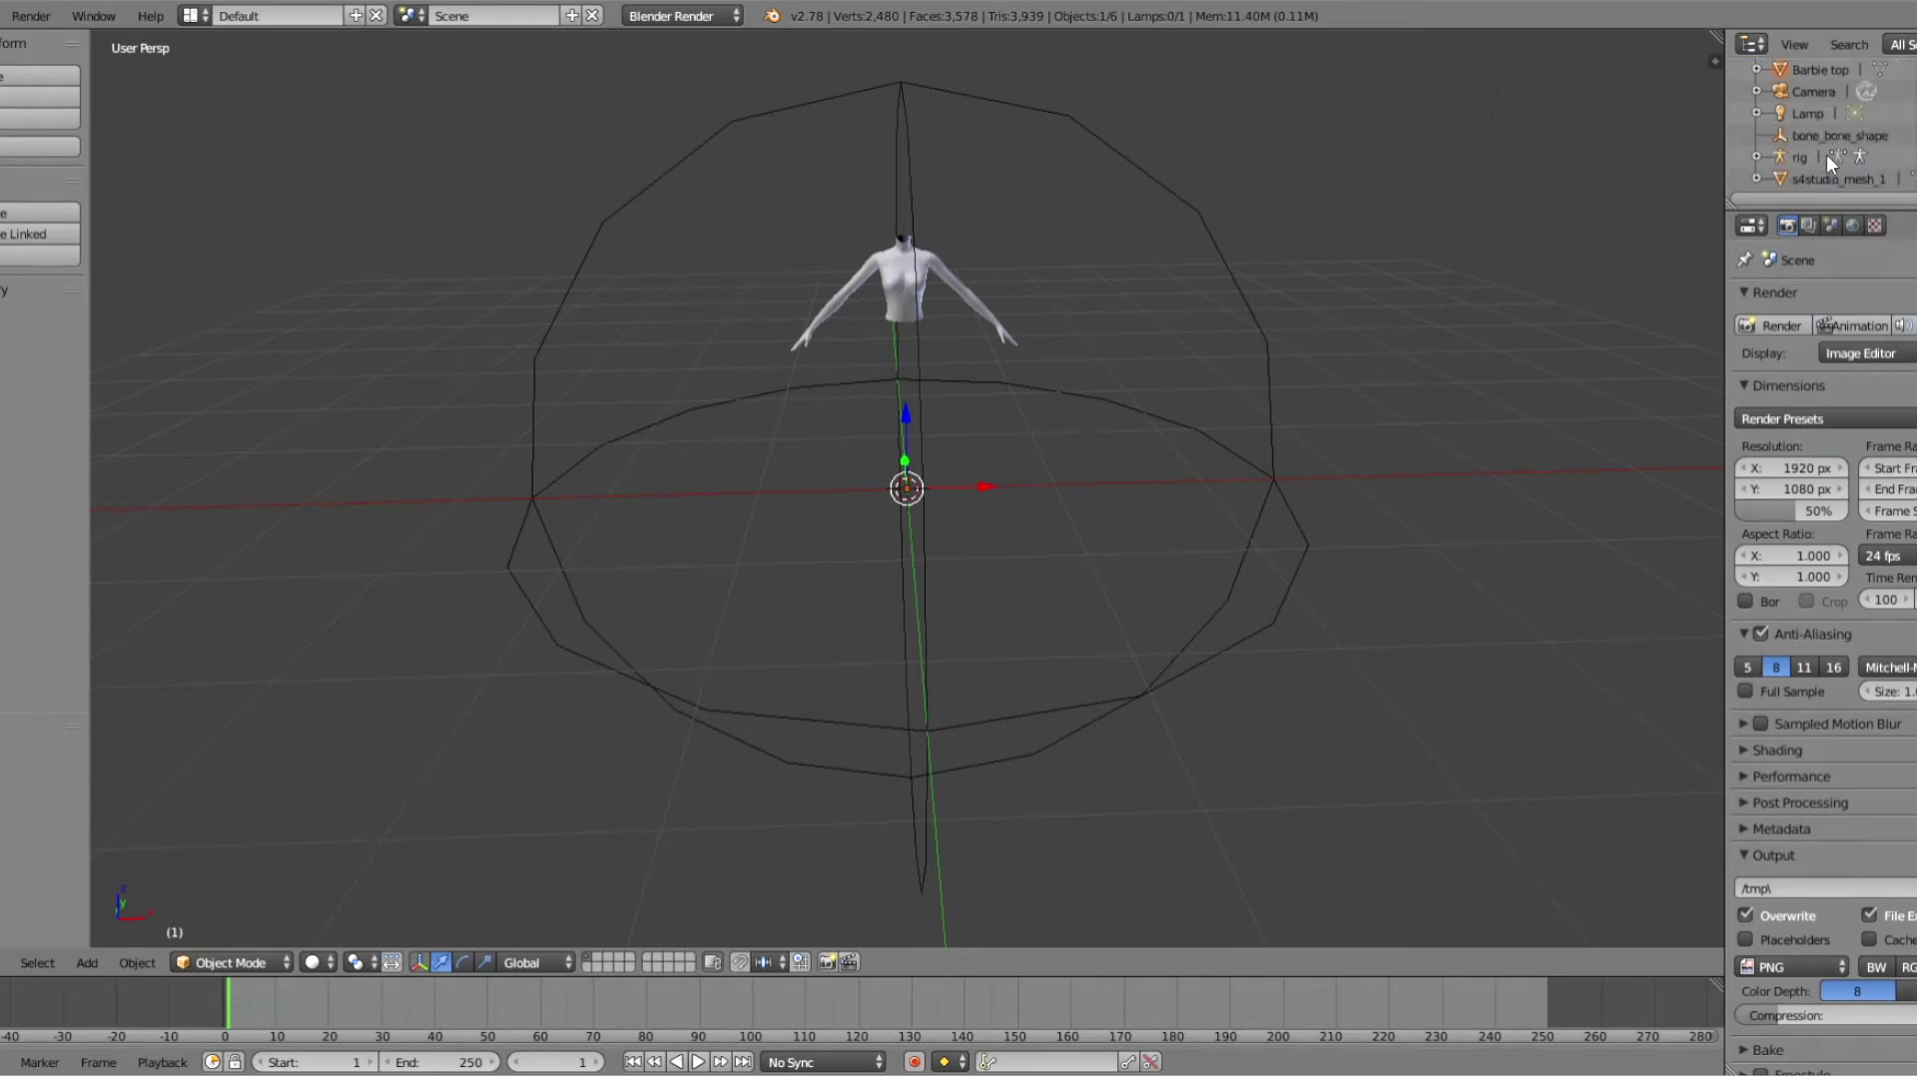
Step: Delete bone_bone_shape in the Outliner and select the Barbie top
right_click(1821, 130)
left_click(1818, 130)
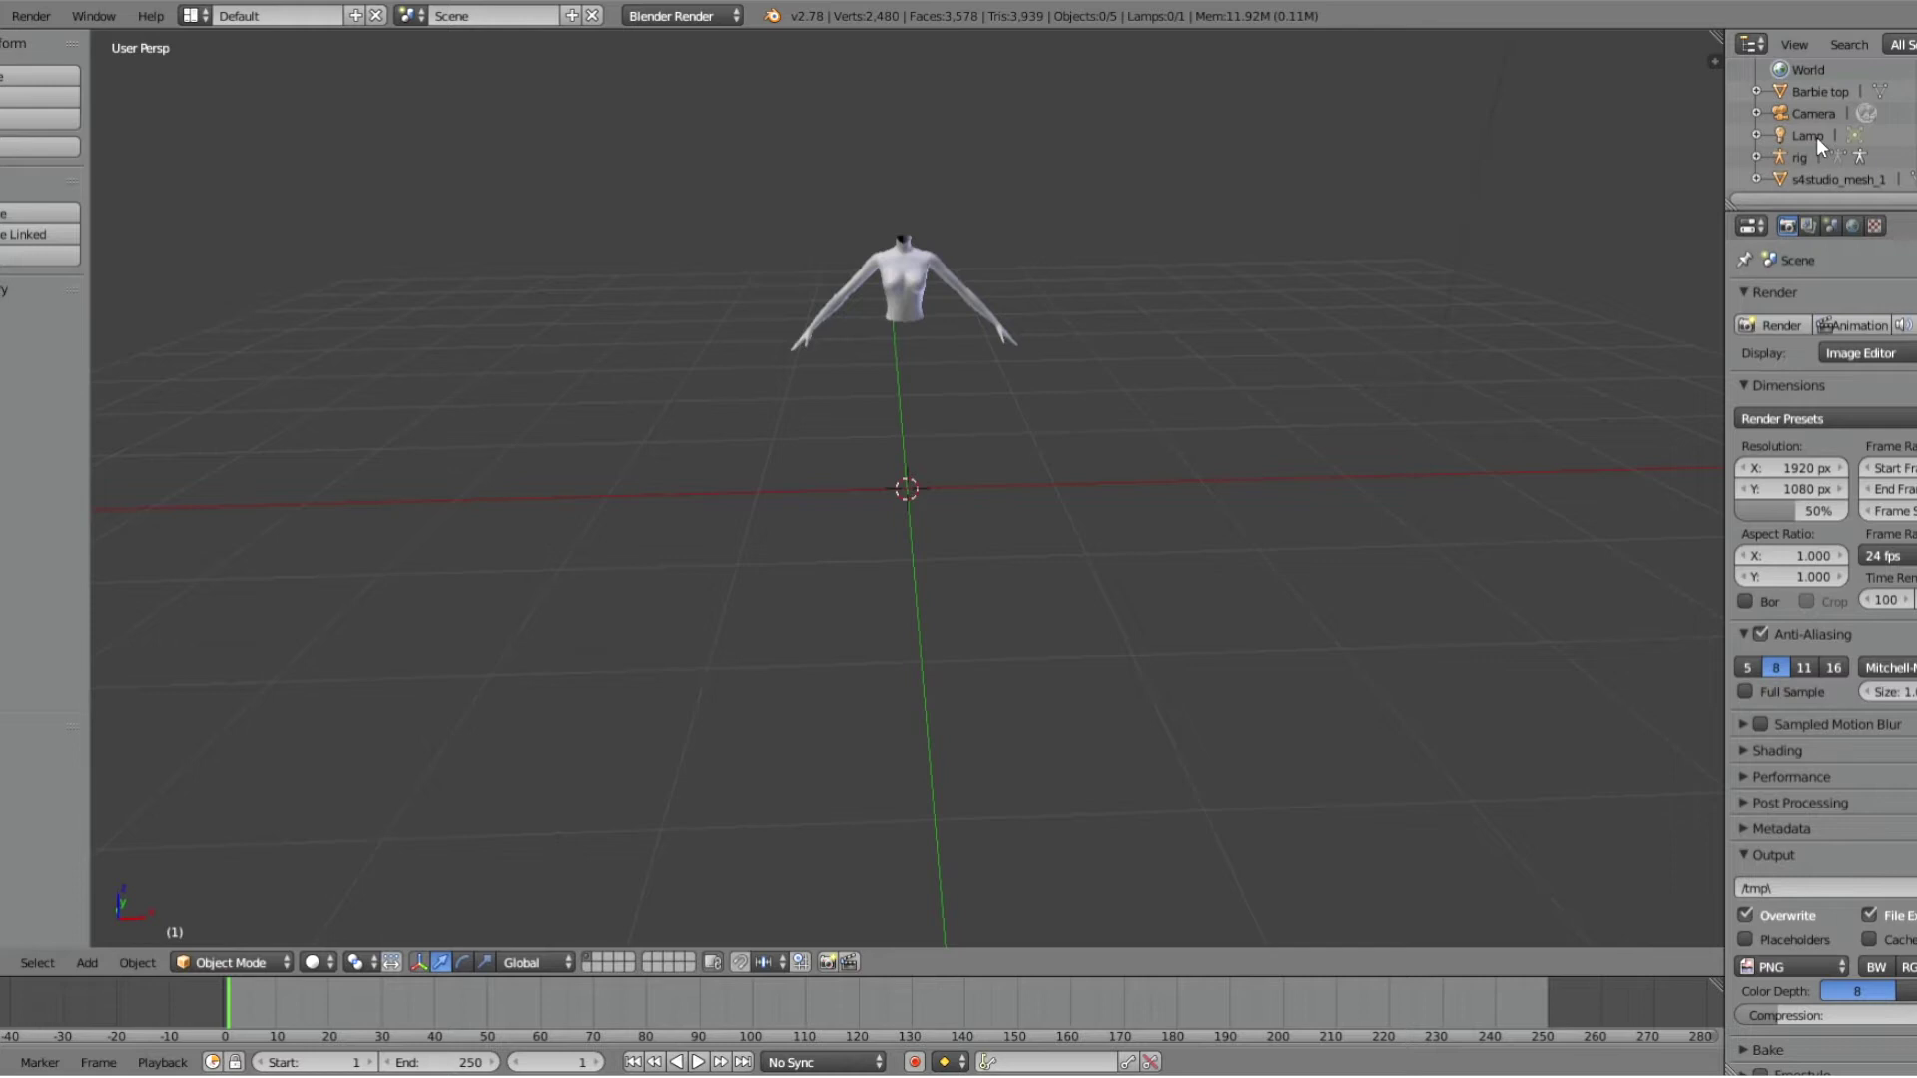
left_click(1828, 91)
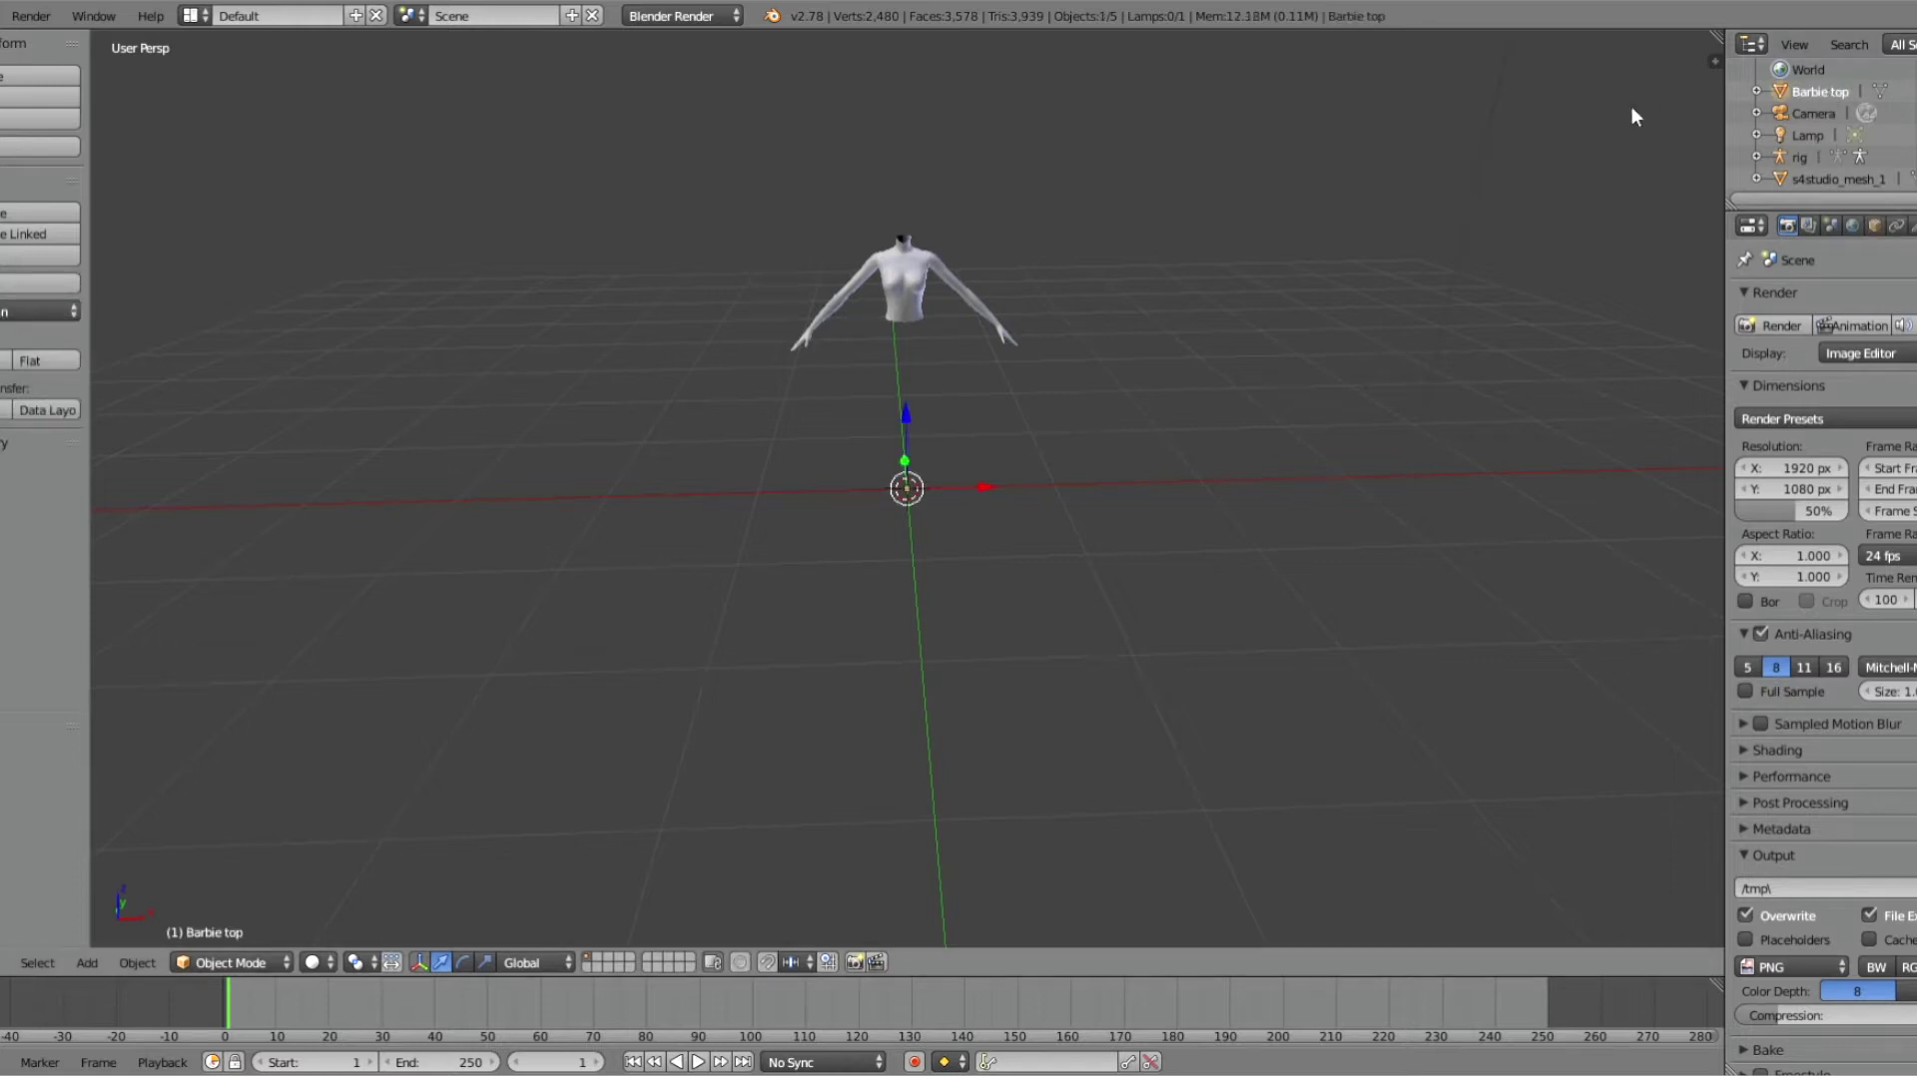
Step: Scale the Barbie top down repeatedly, from 0.318 to 0.001
scroll(1398, 155, "down", 8)
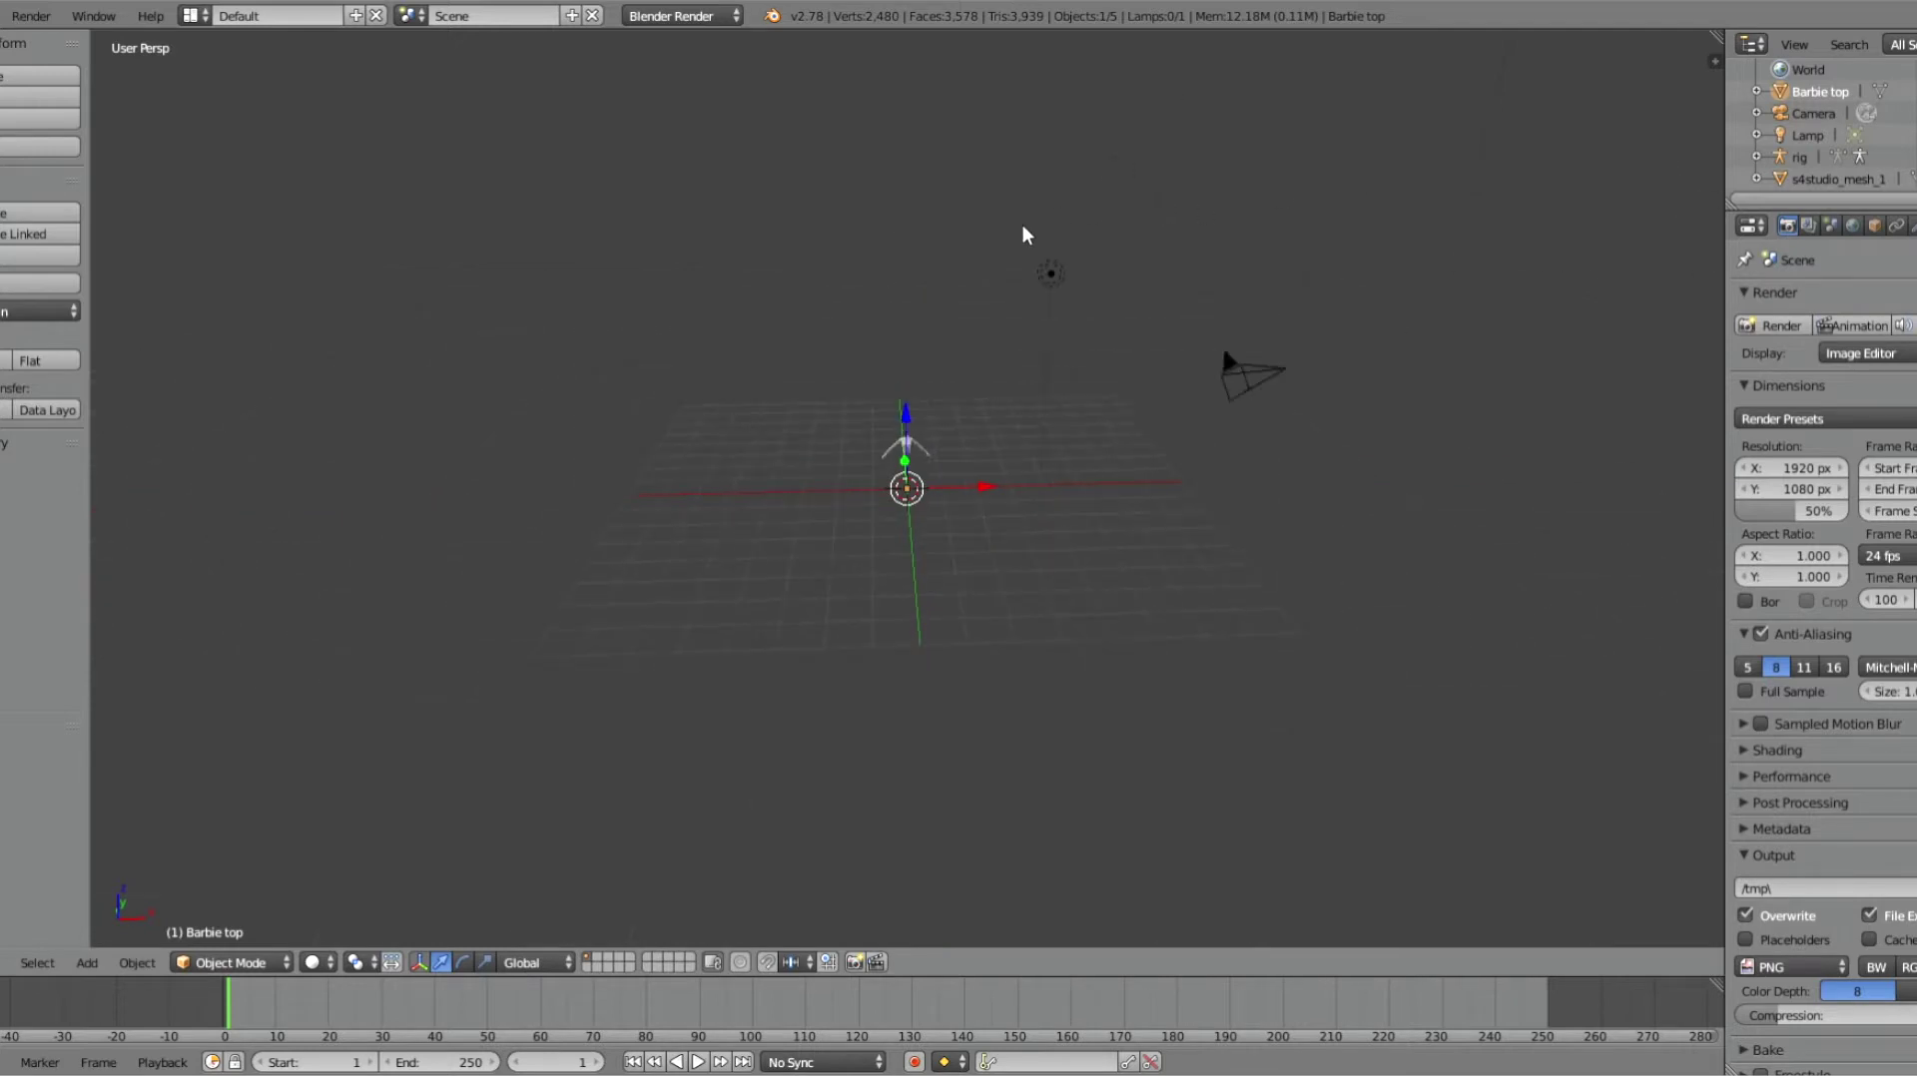
key("s")
left_click(956, 250)
key("n")
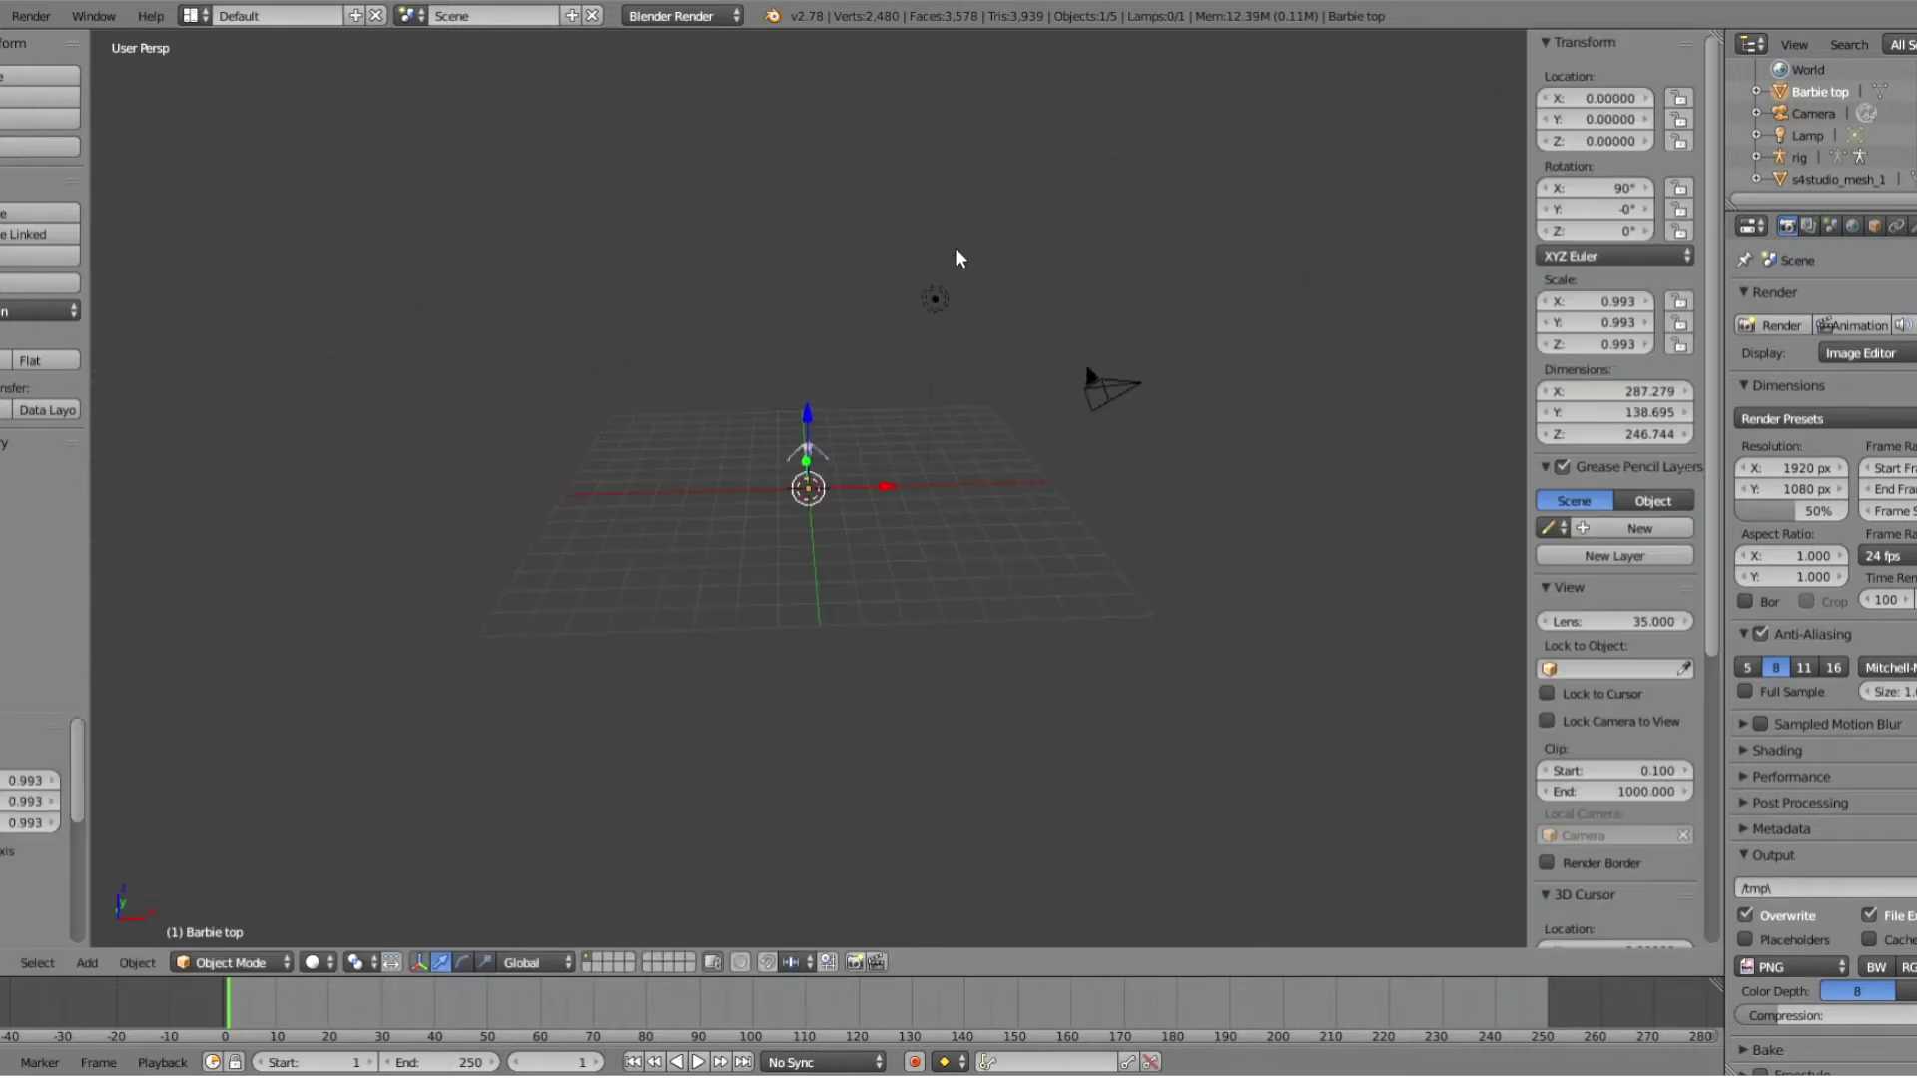
key("s")
left_click(829, 390)
key("s")
left_click(856, 411)
key("s")
left_click(815, 451)
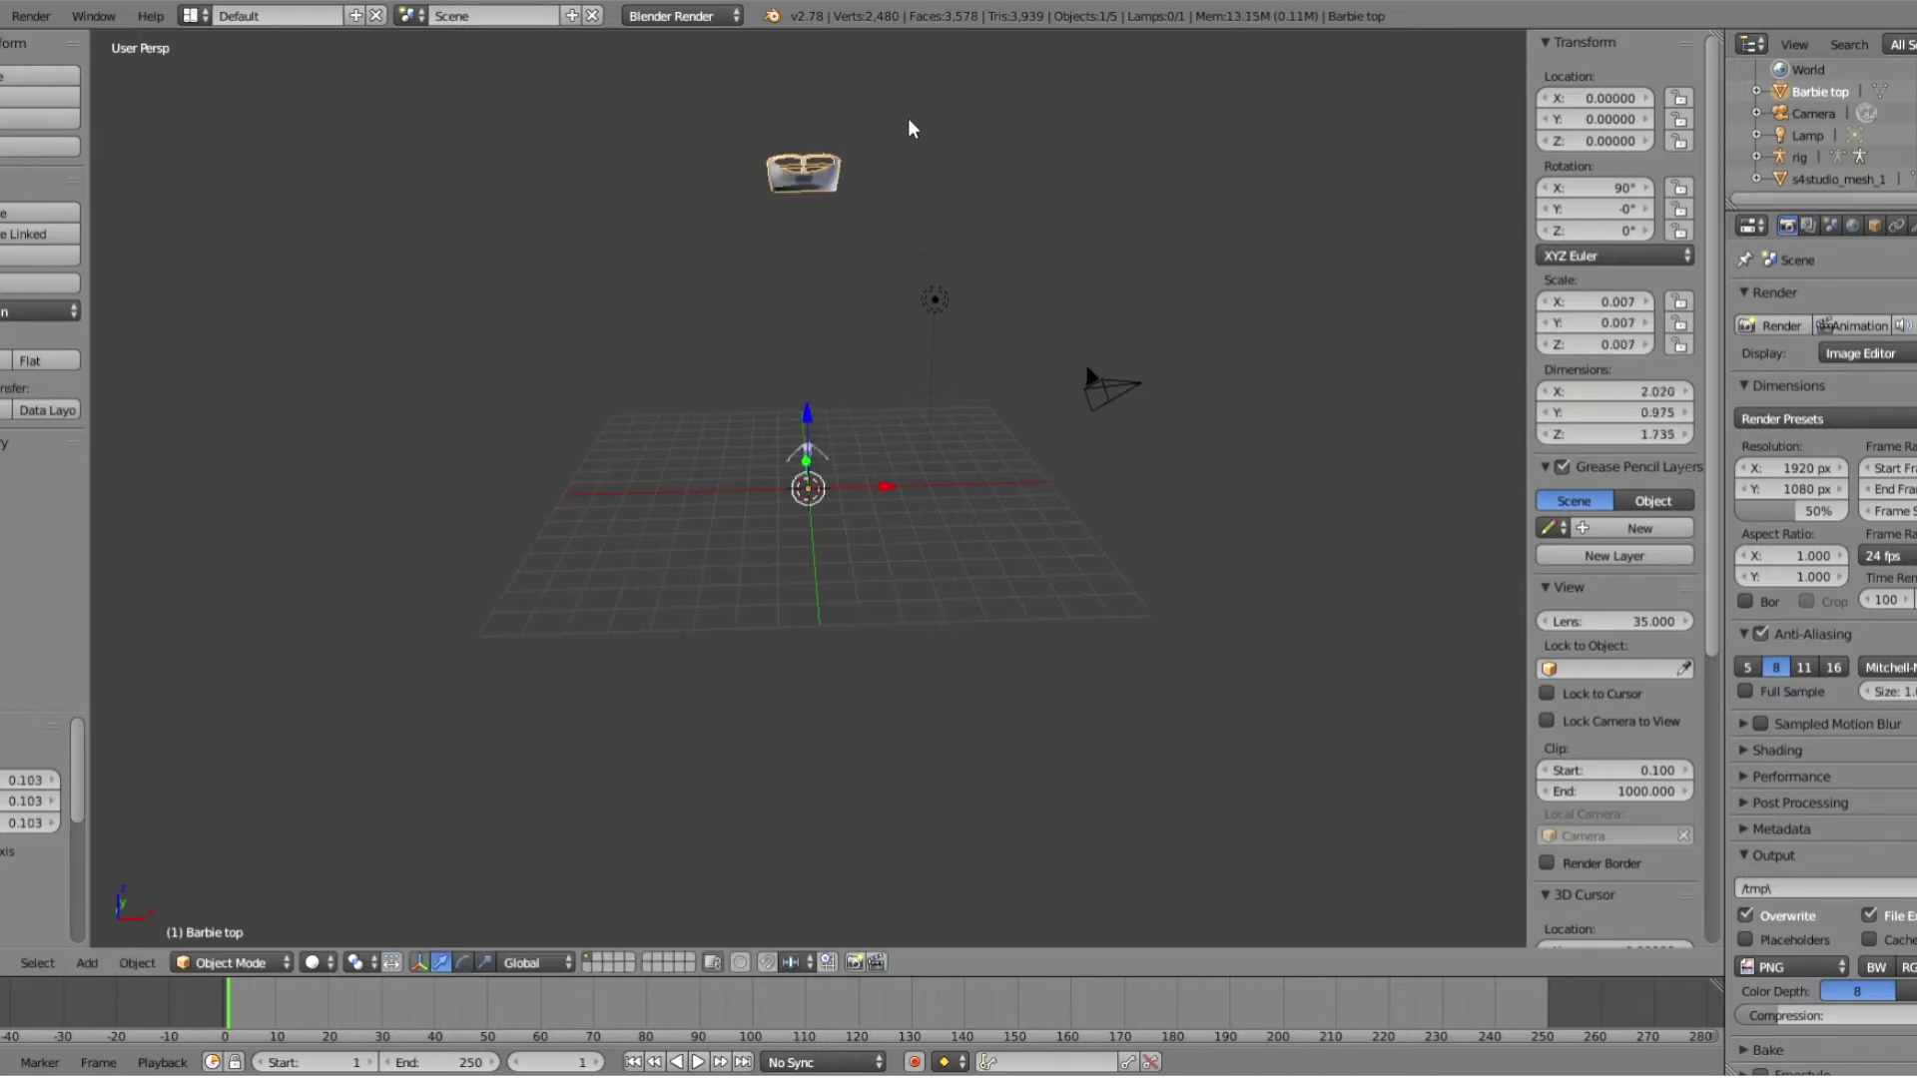
key("s")
left_click(854, 390)
Step: Shrink the top to fit around the chest and show its Object Data UV maps
scroll(849, 385, "up", 6)
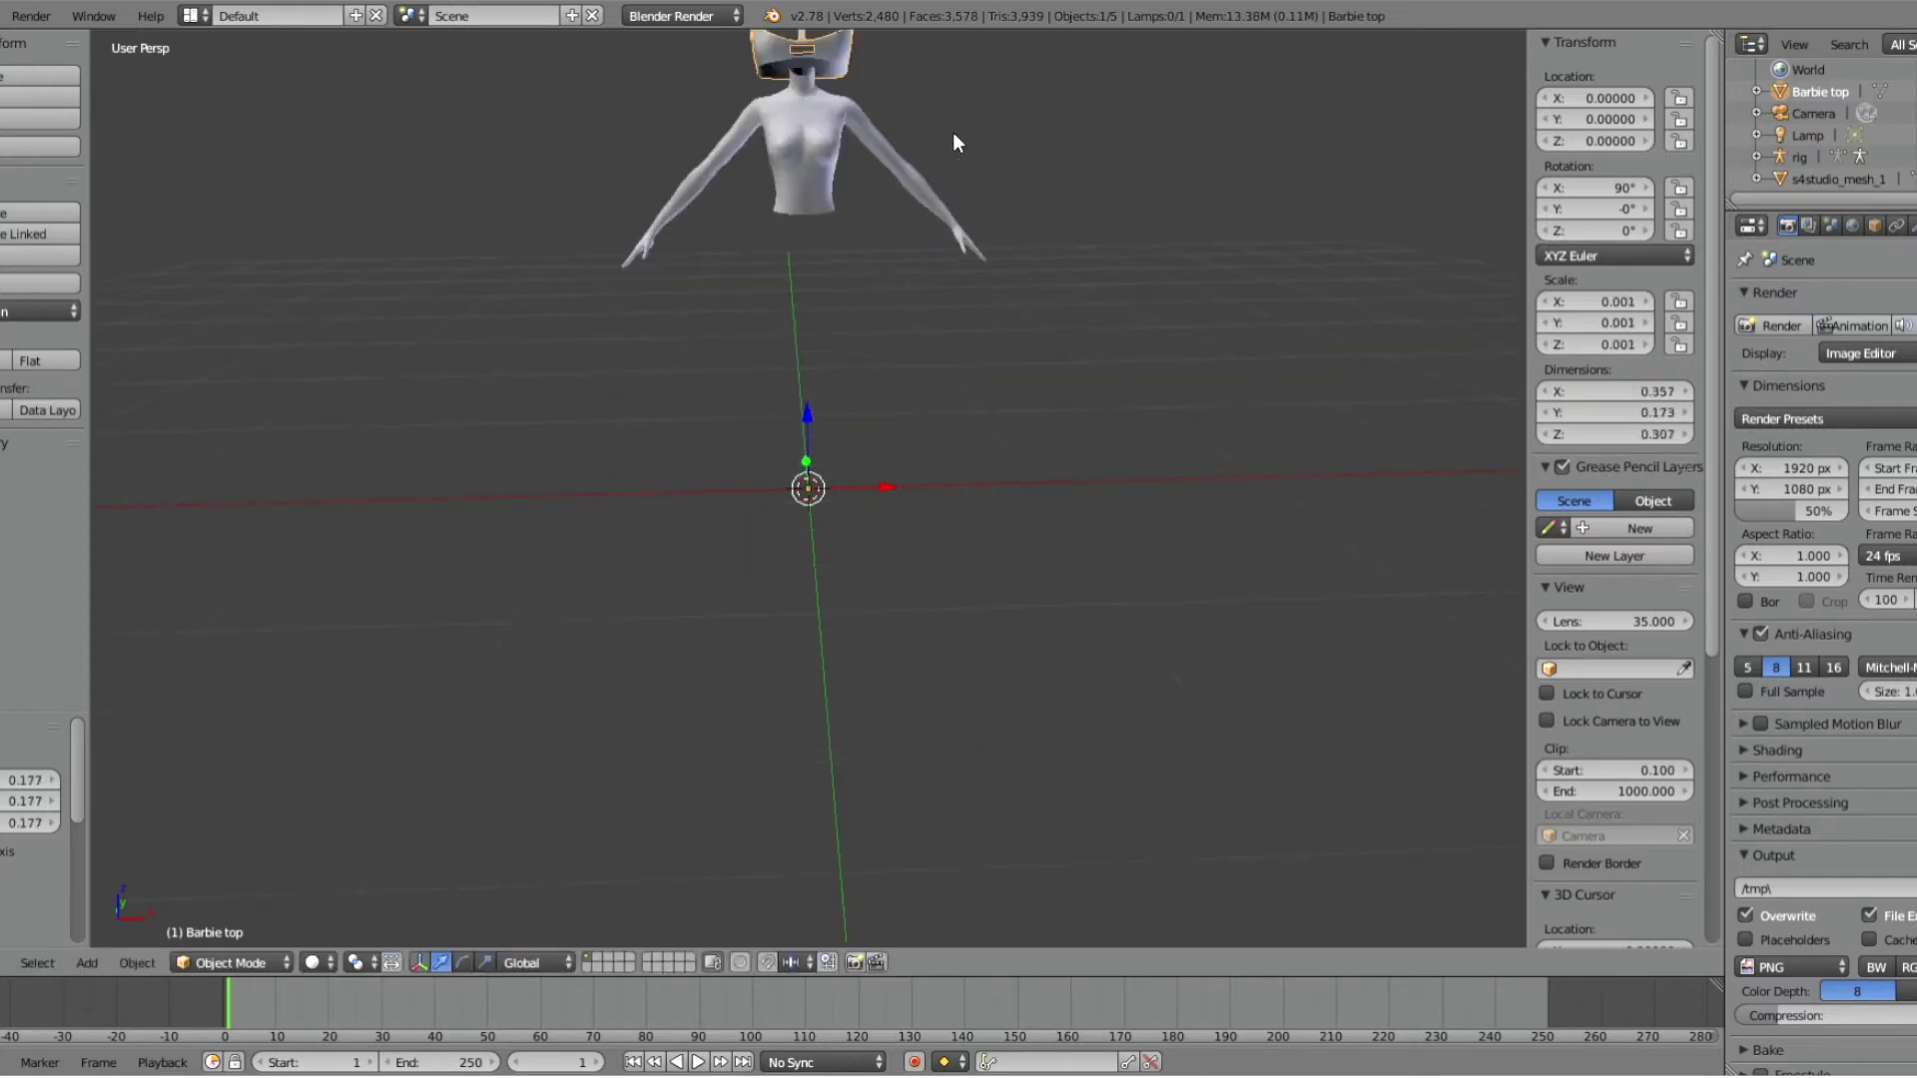
middle_click_drag(959, 128, 962, 475, "shift")
scroll(999, 487, "up", 3)
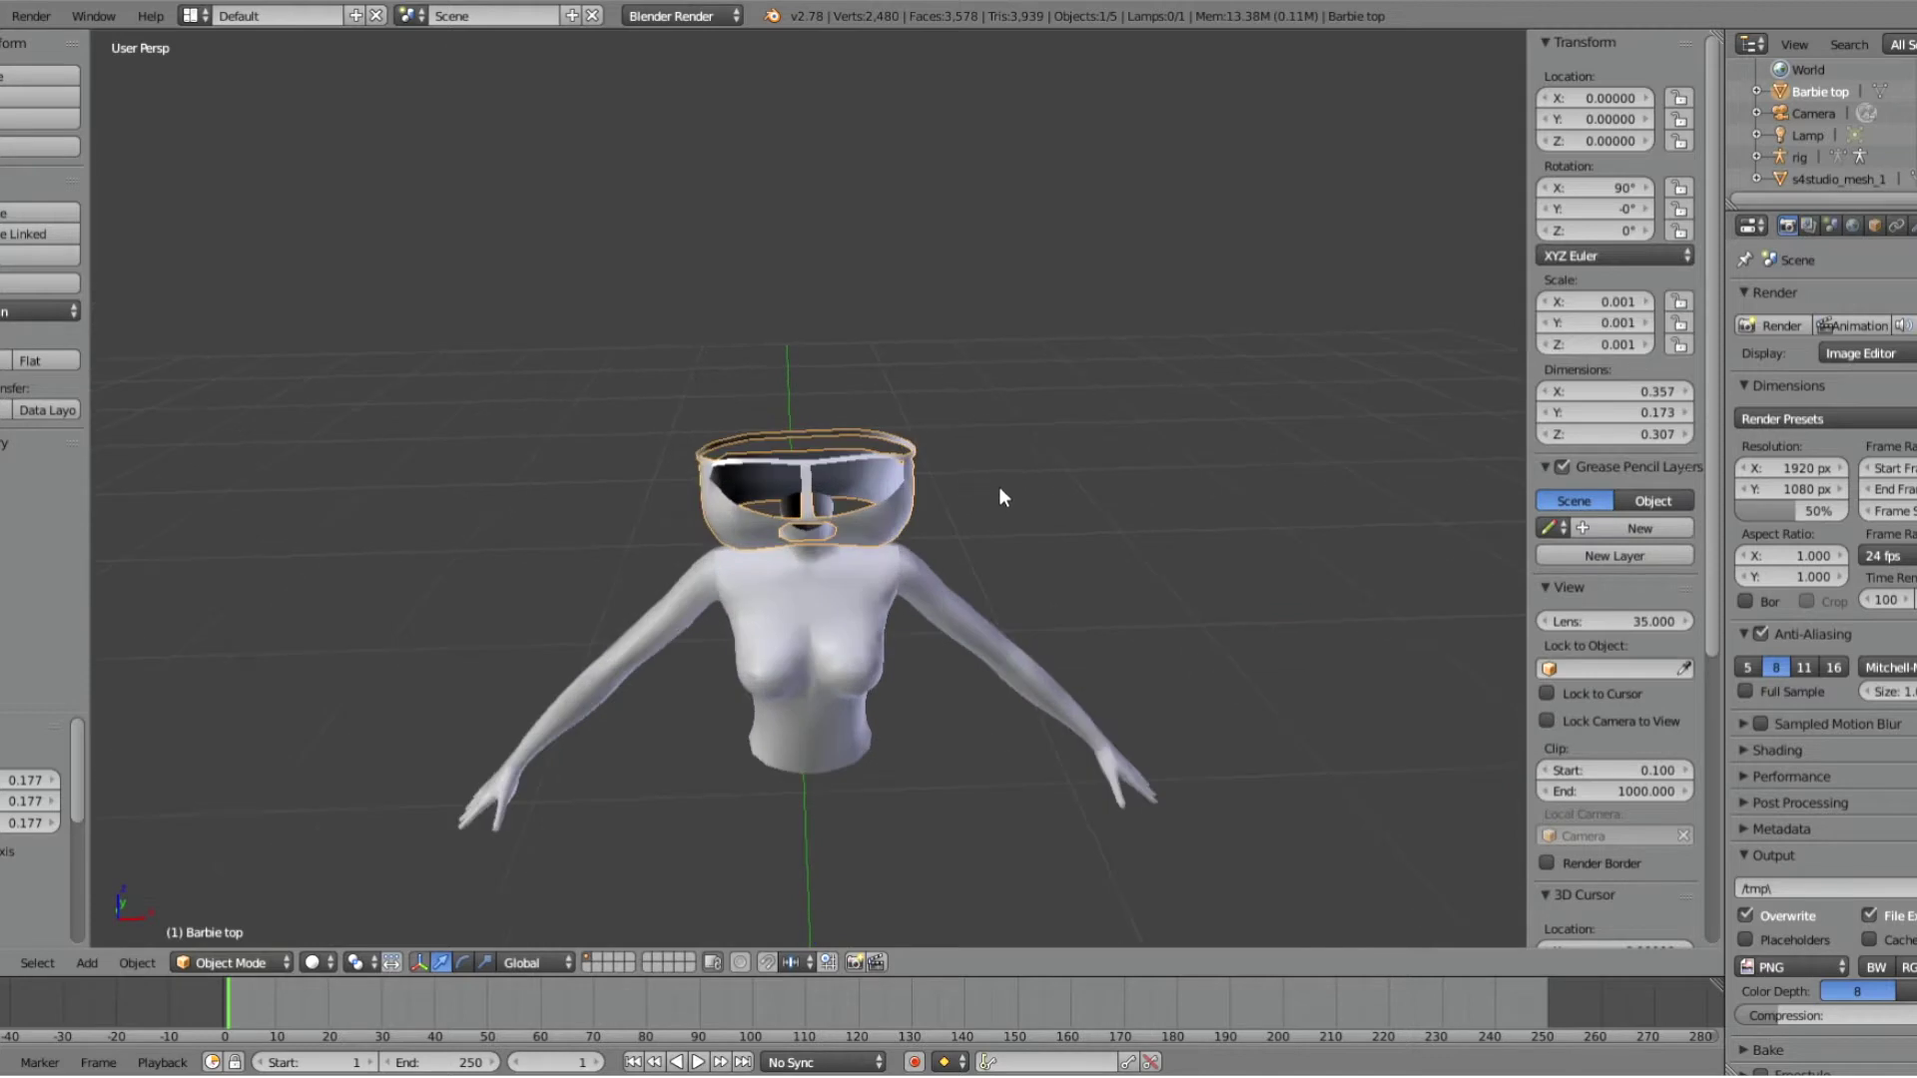
key("s")
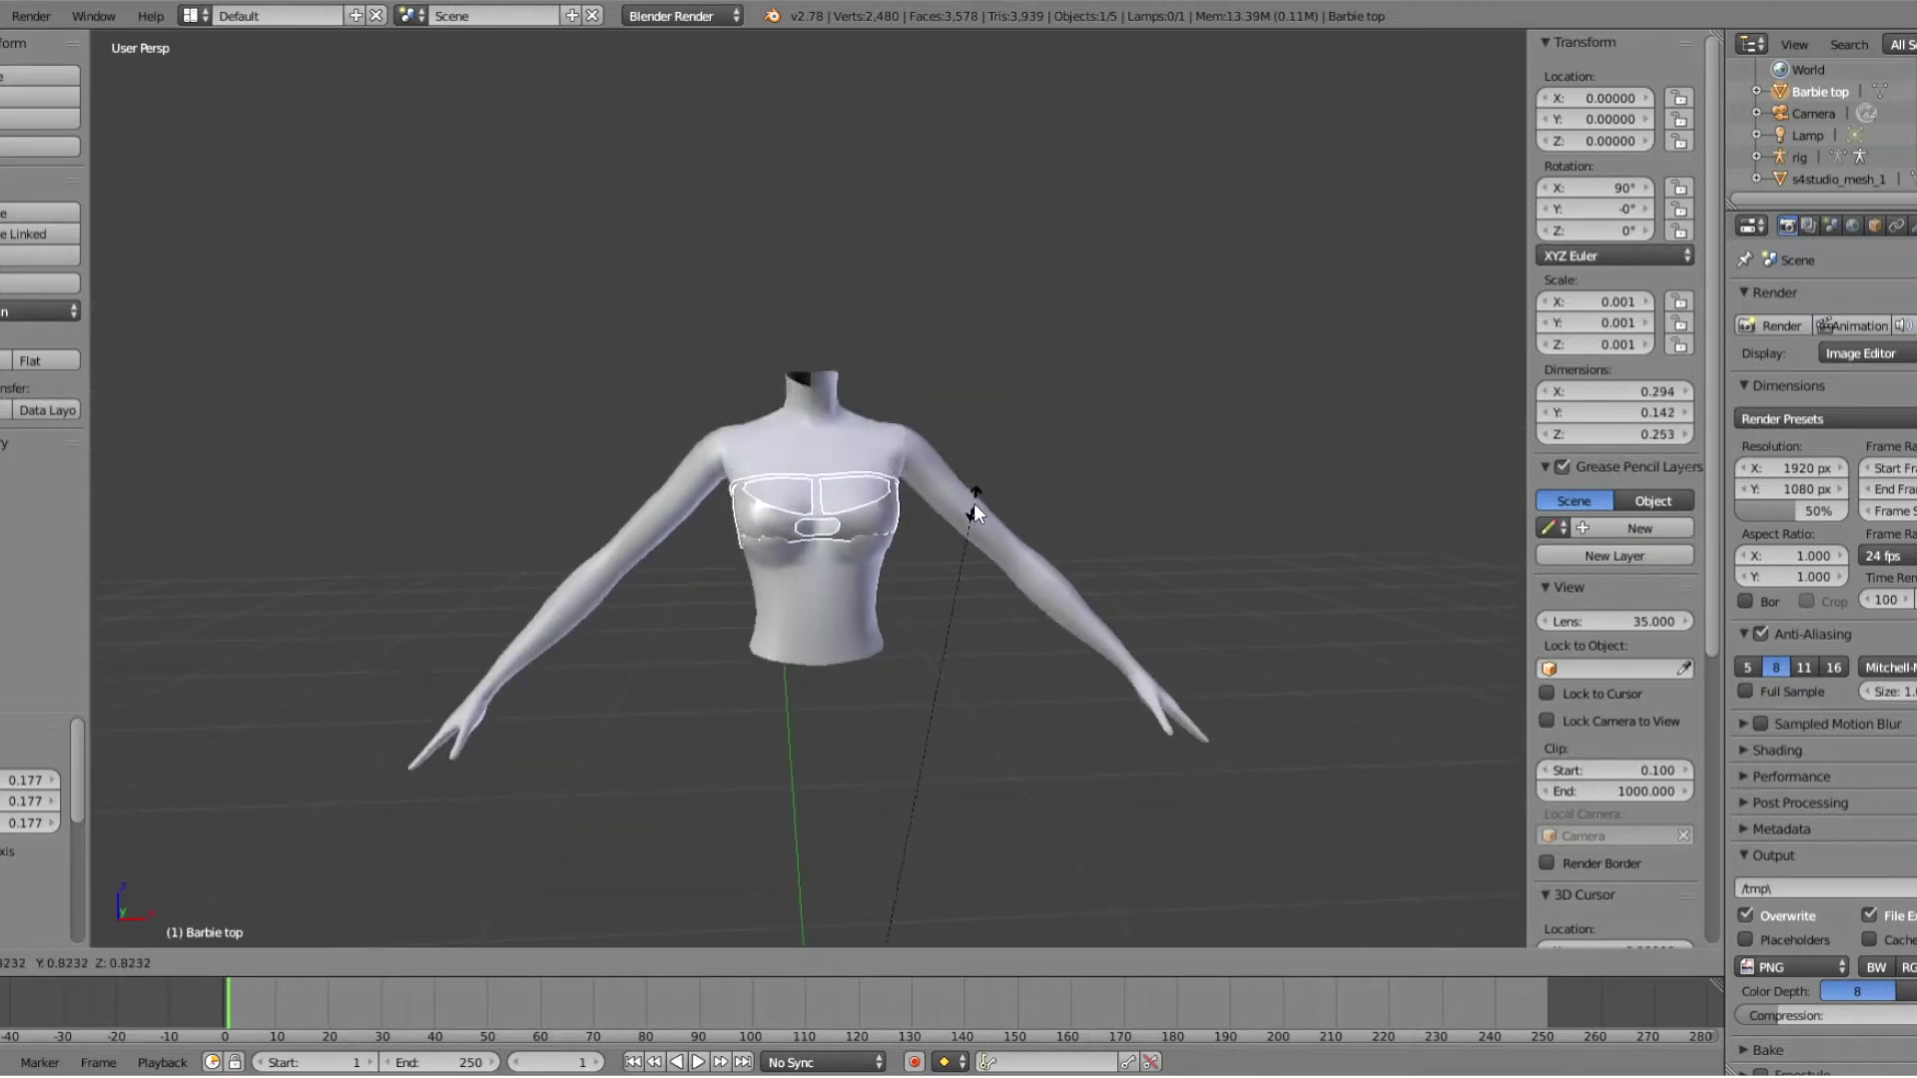
left_click(973, 516)
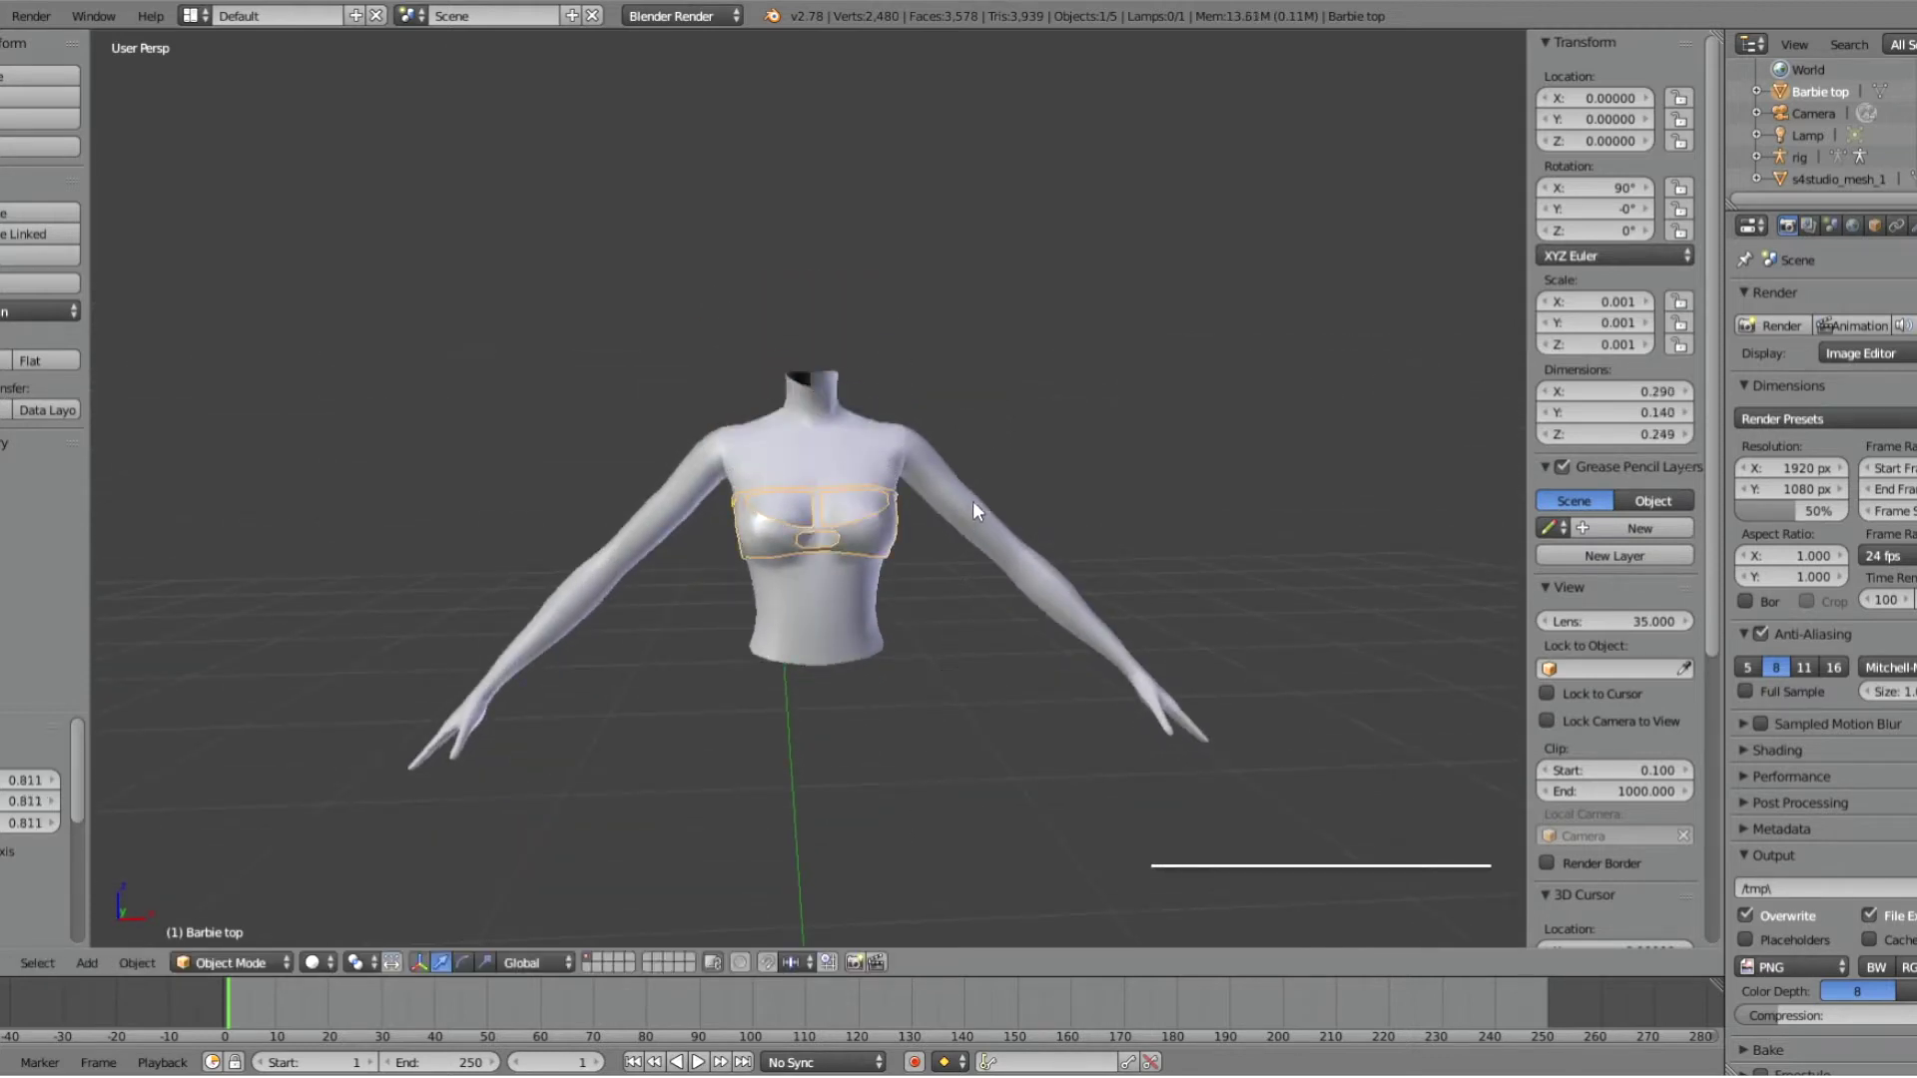
left_click(1912, 225)
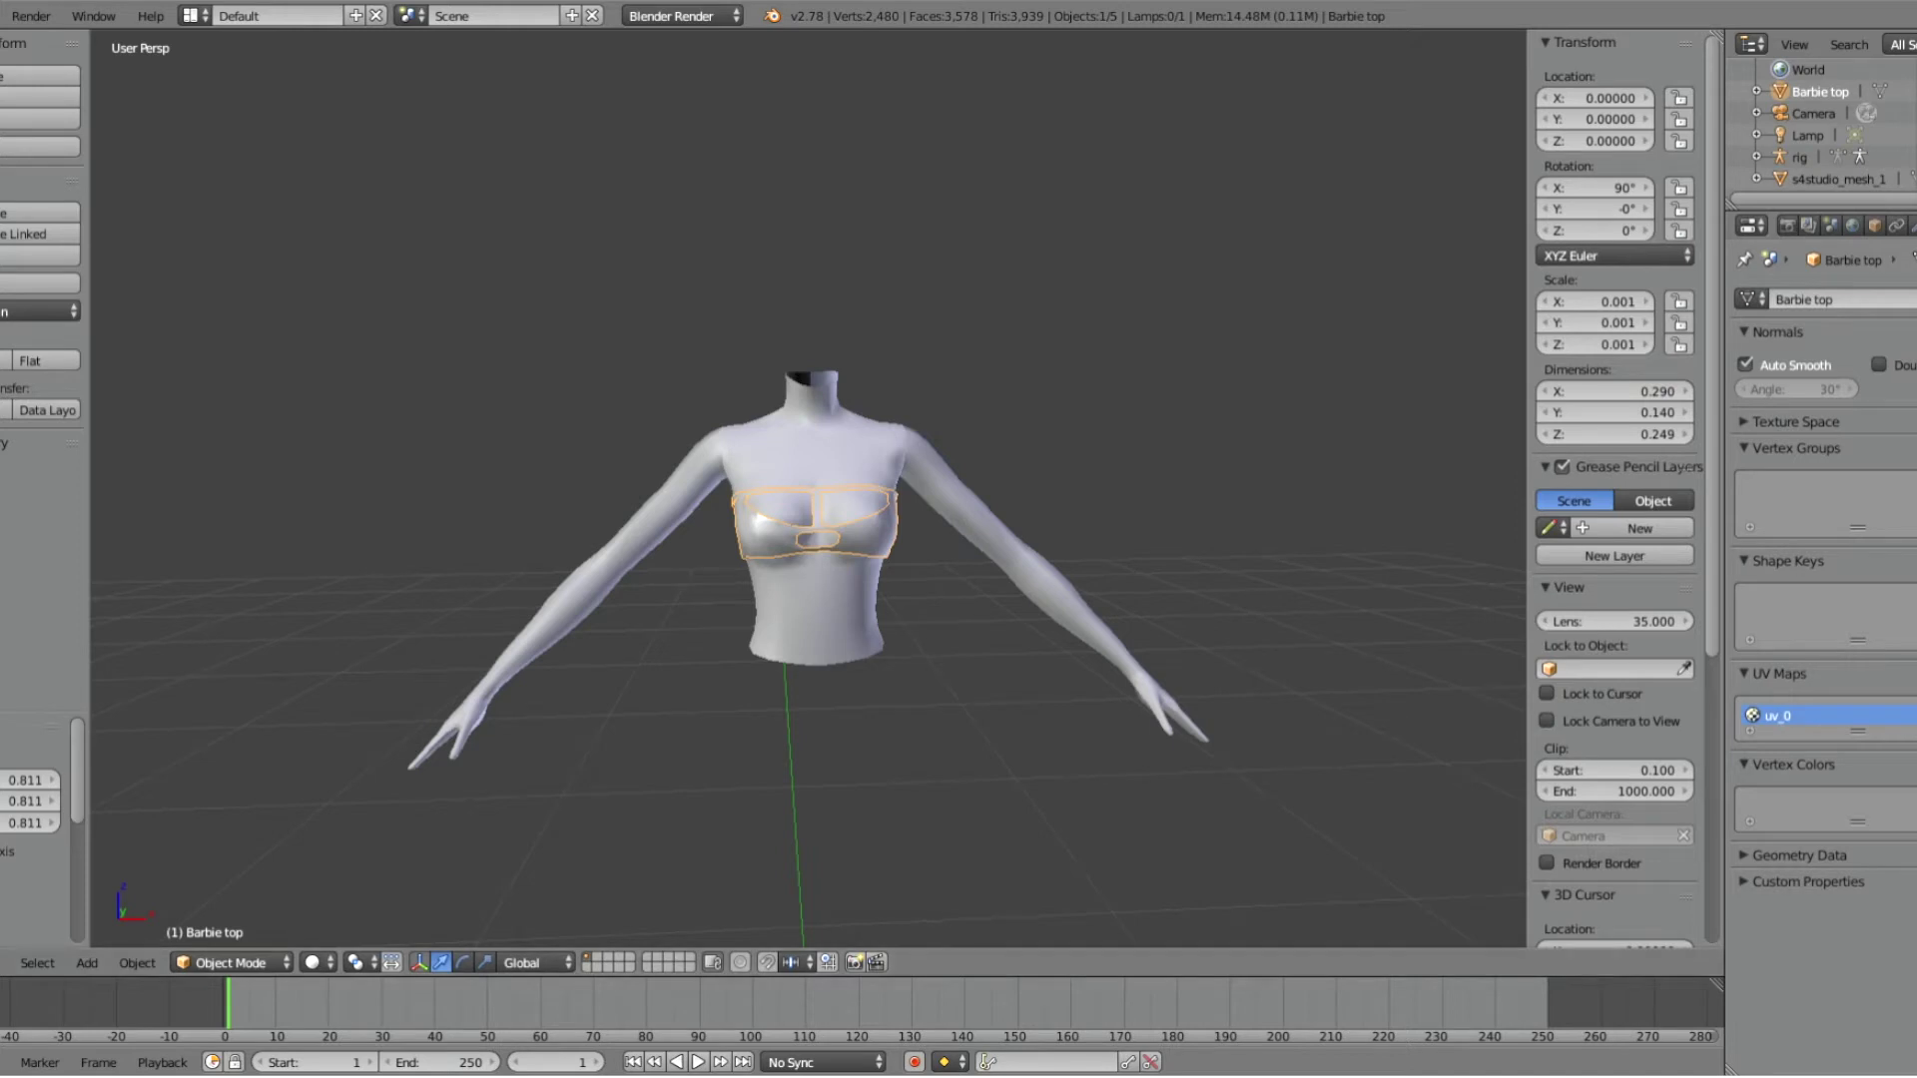
Step: Split off a left area as a UV/Image Editor and put the Barbie top into Edit Mode
left_click_drag(4, 974, 483, 975)
left_click(4, 963)
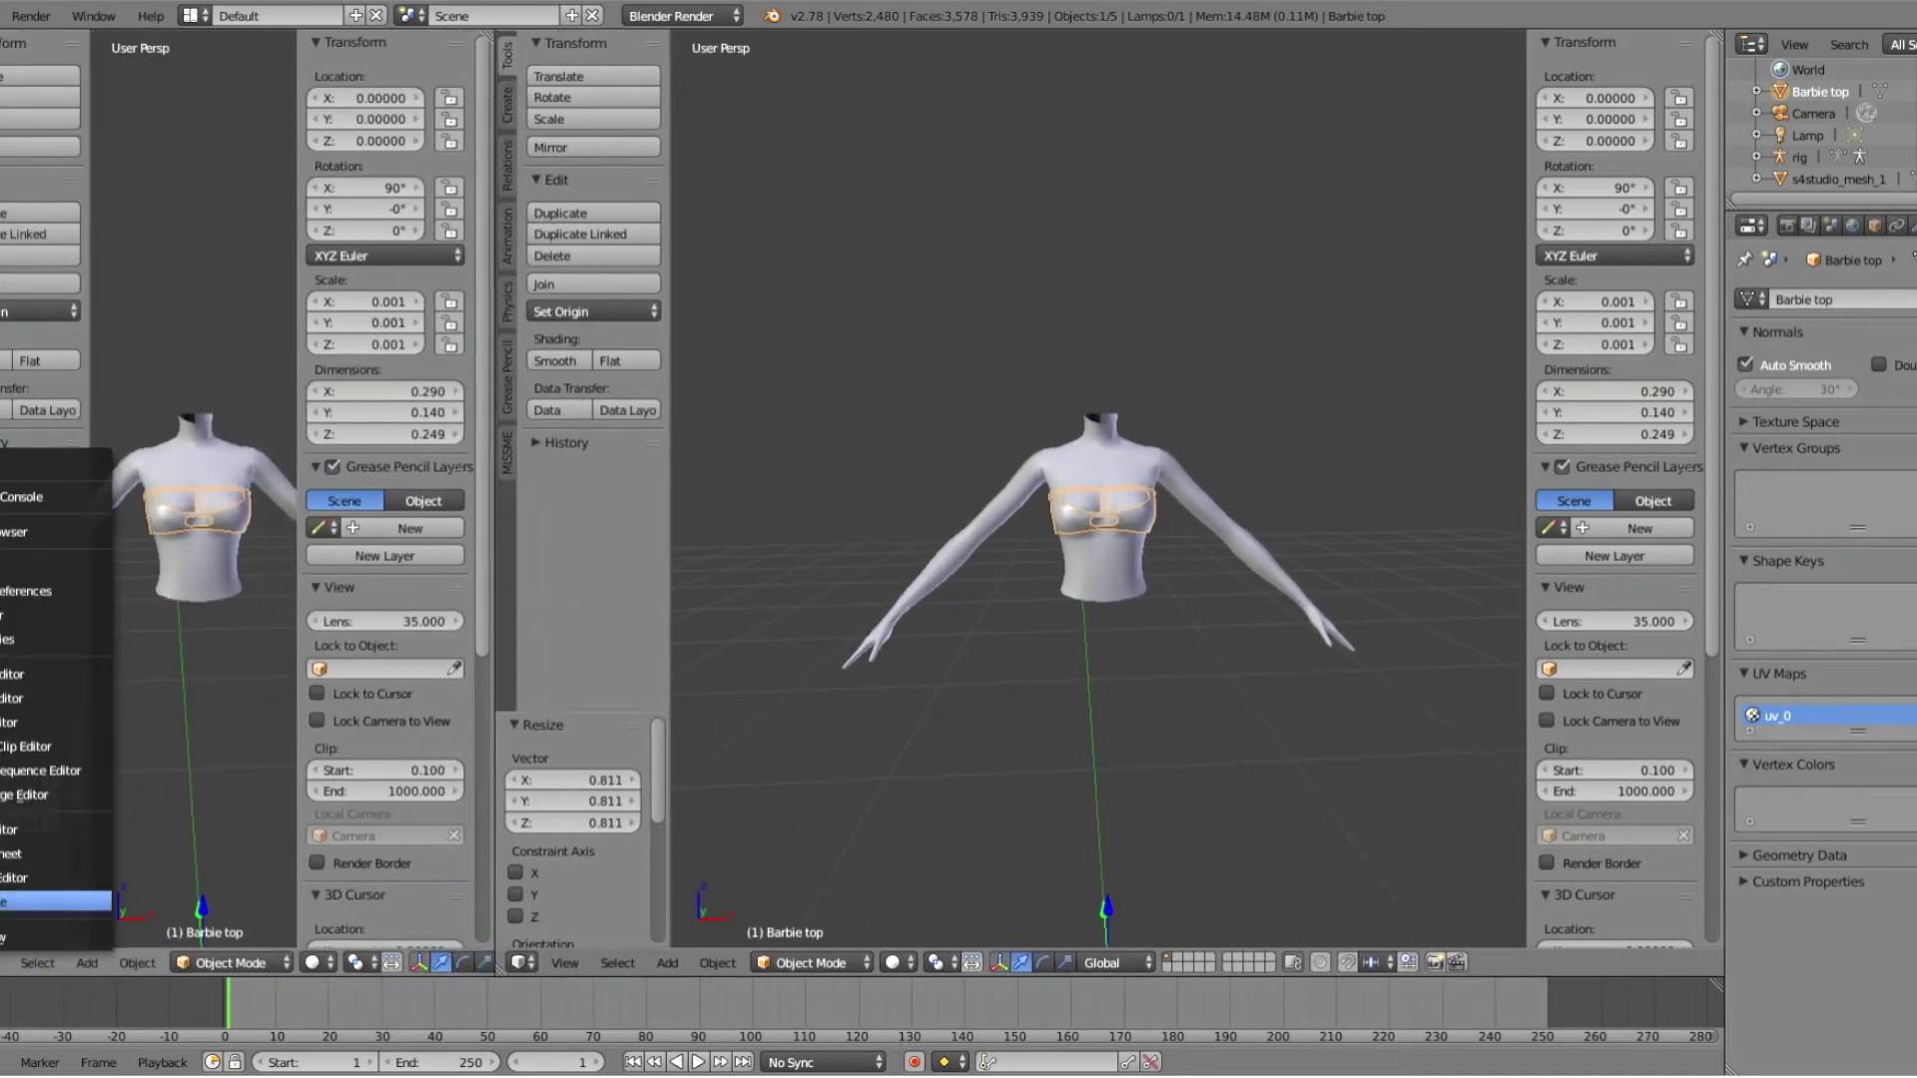
left_click(14, 797)
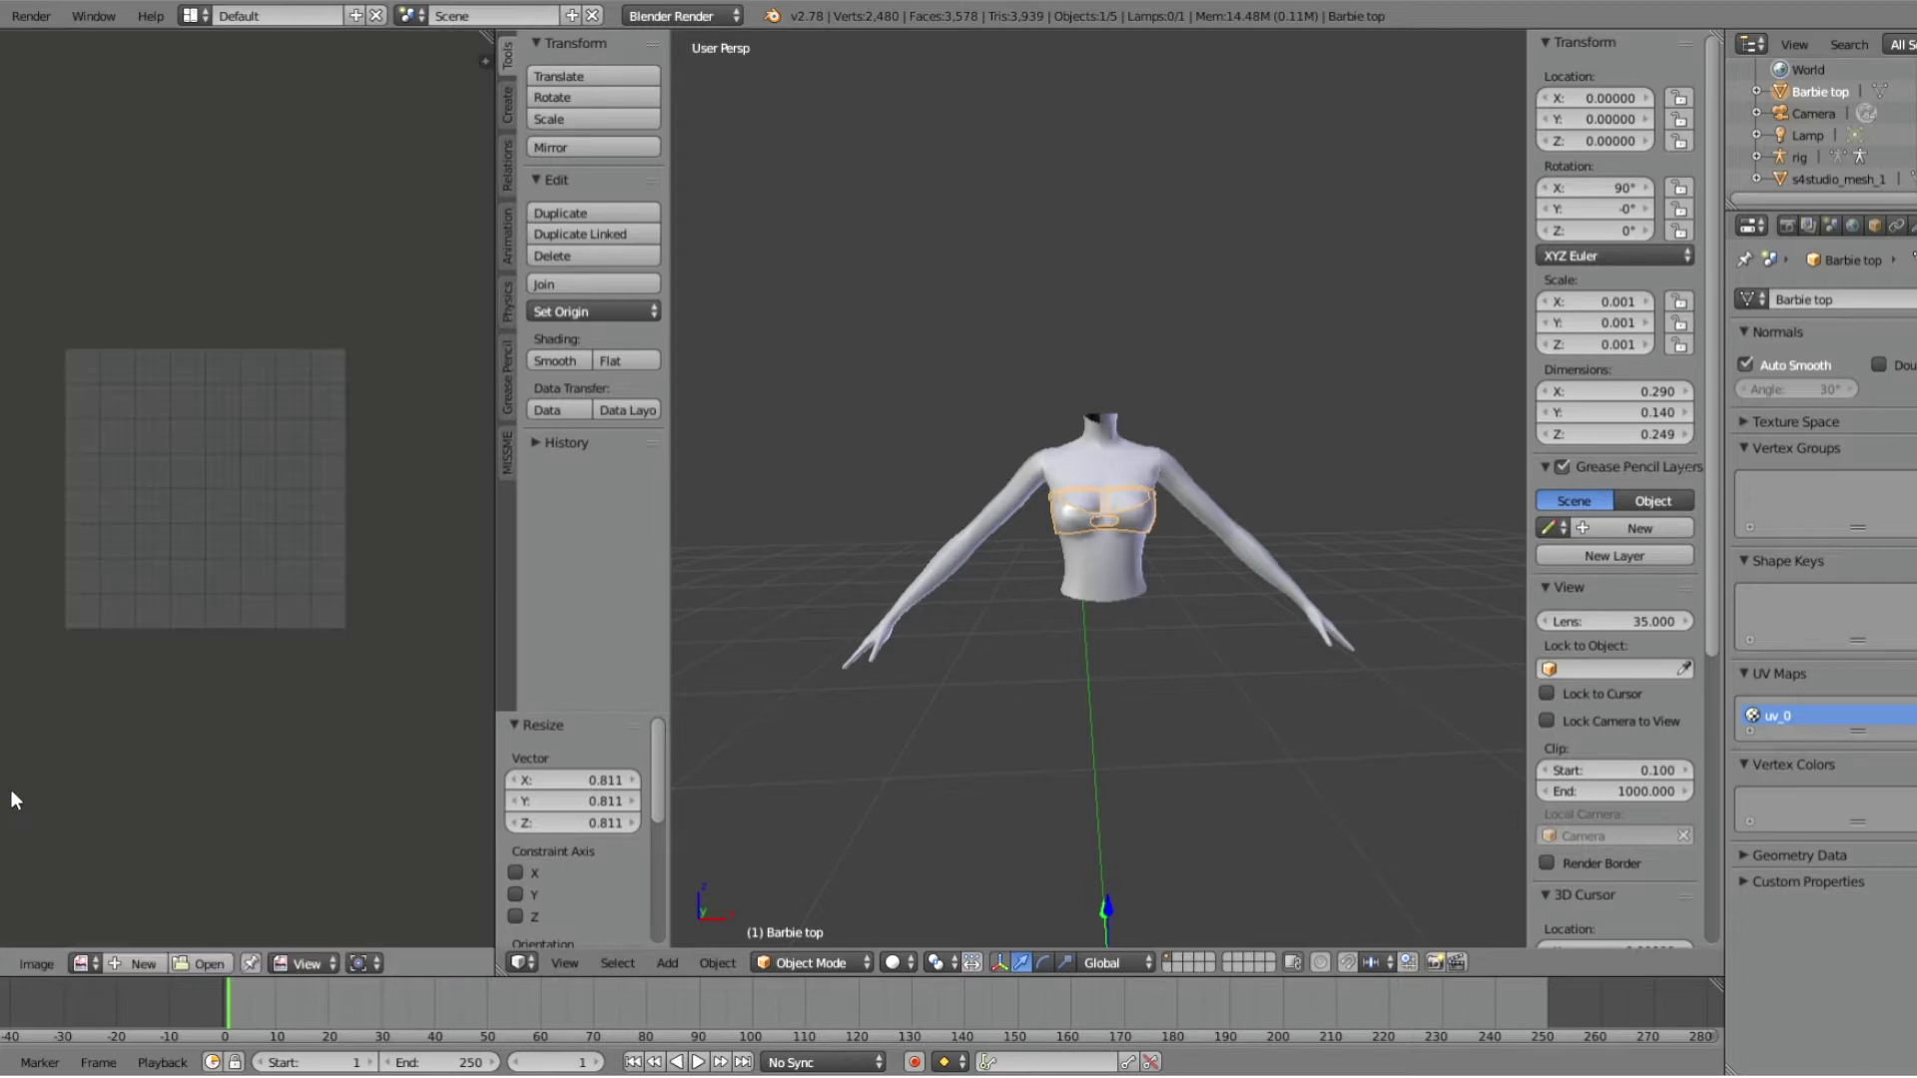
left_click(801, 964)
left_click(799, 913)
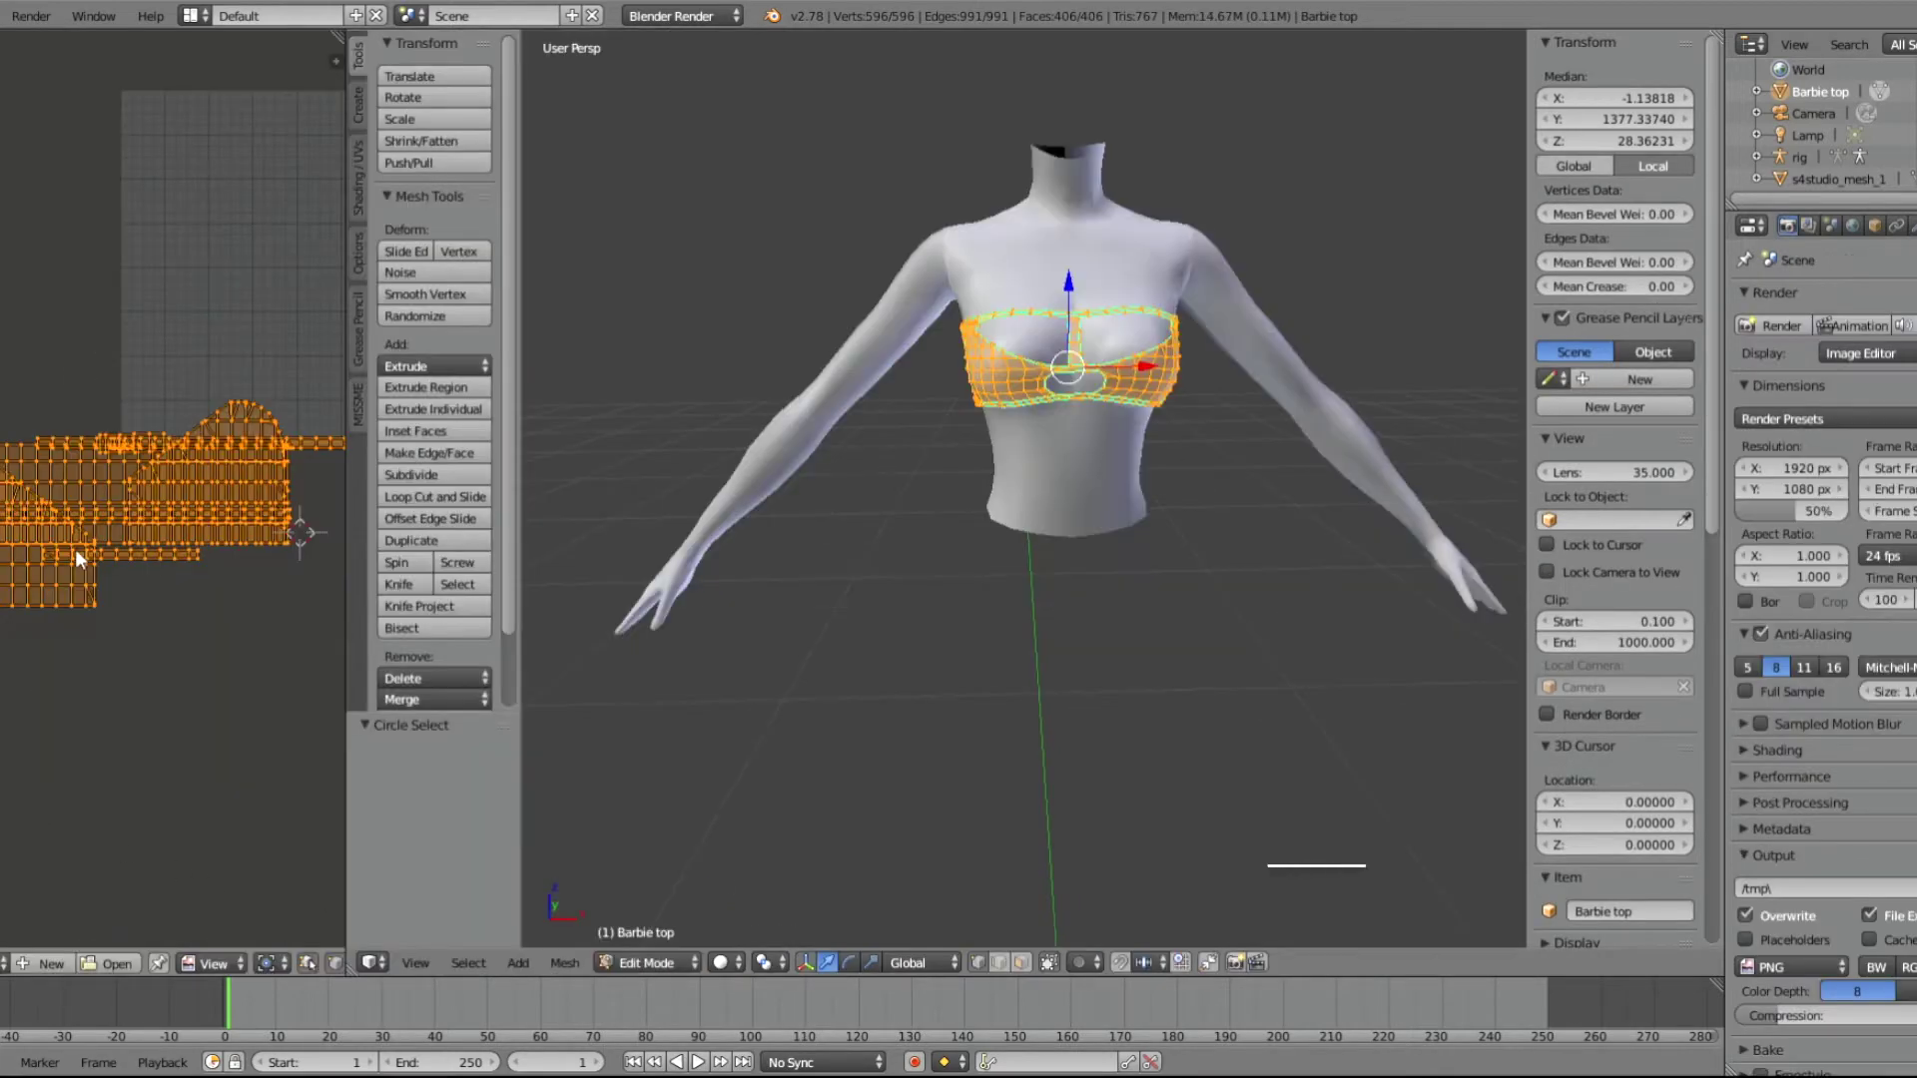
Step: Deselect parts of the top's UVs, then reselect all UVs
mouse_move(197, 445)
middle_mouse_down()
mouse_move(204, 511)
mouse_move(134, 518)
mouse_move(25, 480)
mouse_move(3, 509)
middle_mouse_up()
scroll(40, 519, "up", 3)
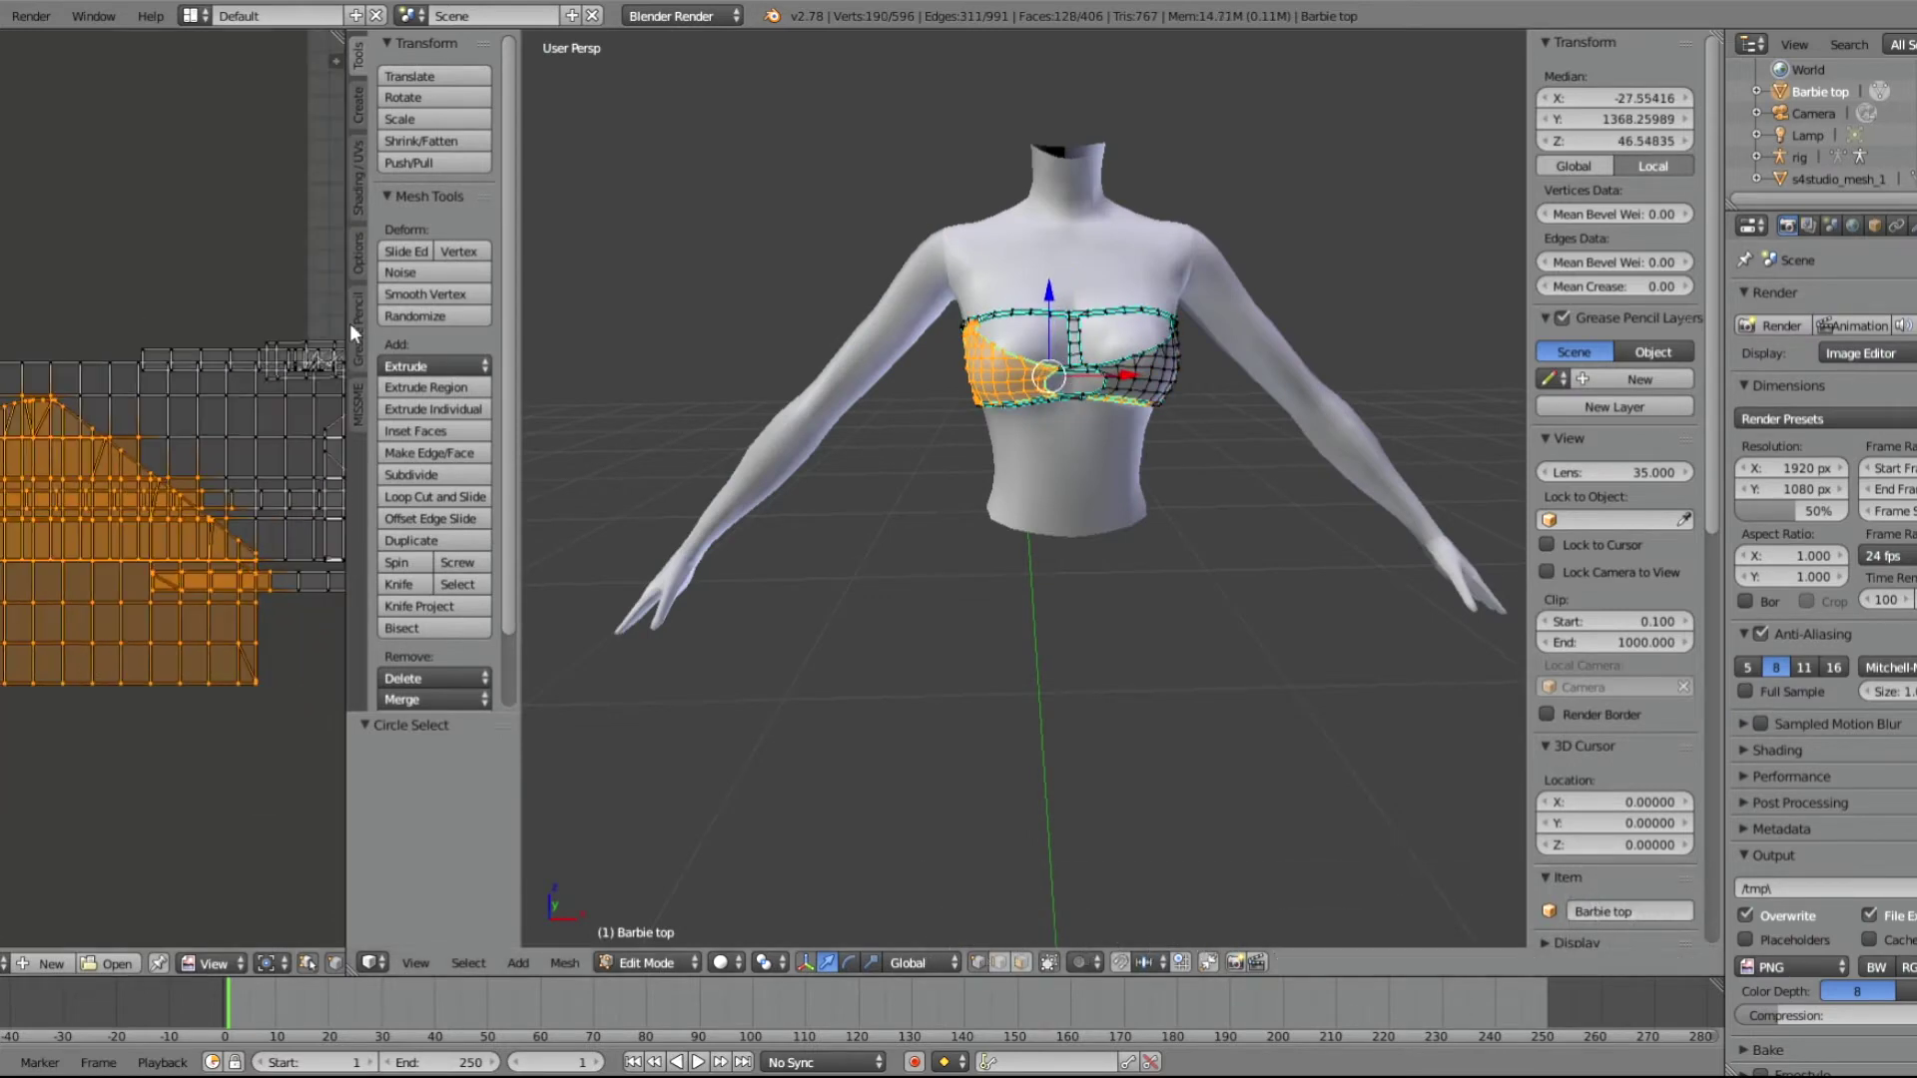
mouse_move(350, 321)
middle_mouse_down()
mouse_move(214, 521)
mouse_move(237, 586)
mouse_move(289, 566)
mouse_move(109, 470)
mouse_move(108, 593)
mouse_move(83, 594)
mouse_move(187, 558)
mouse_move(227, 505)
mouse_move(139, 508)
mouse_move(139, 644)
mouse_move(319, 640)
mouse_move(250, 490)
middle_mouse_up()
scroll(210, 579, "up", 2)
scroll(249, 489, "up", 2)
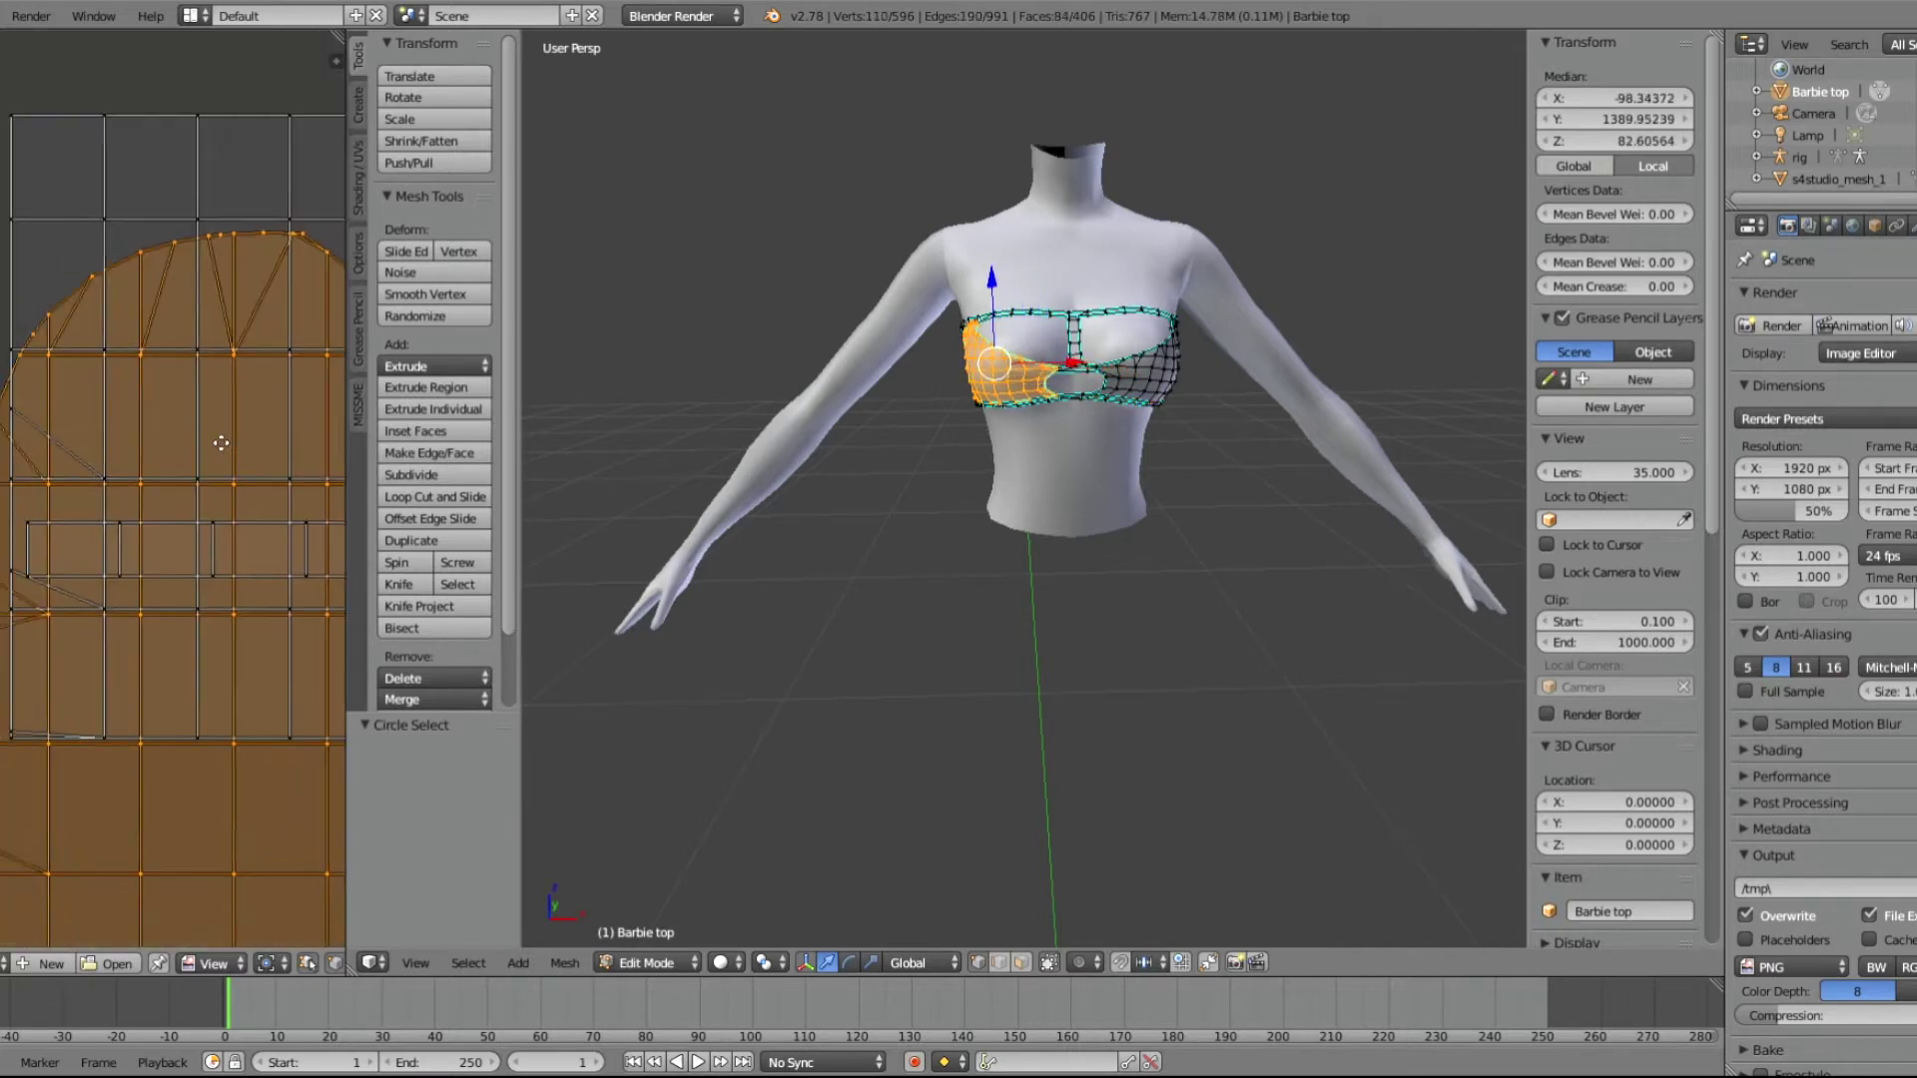
scroll(167, 475, "down", 2)
scroll(302, 561, "up", 2)
scroll(301, 561, "down", 3)
key("a")
key("a")
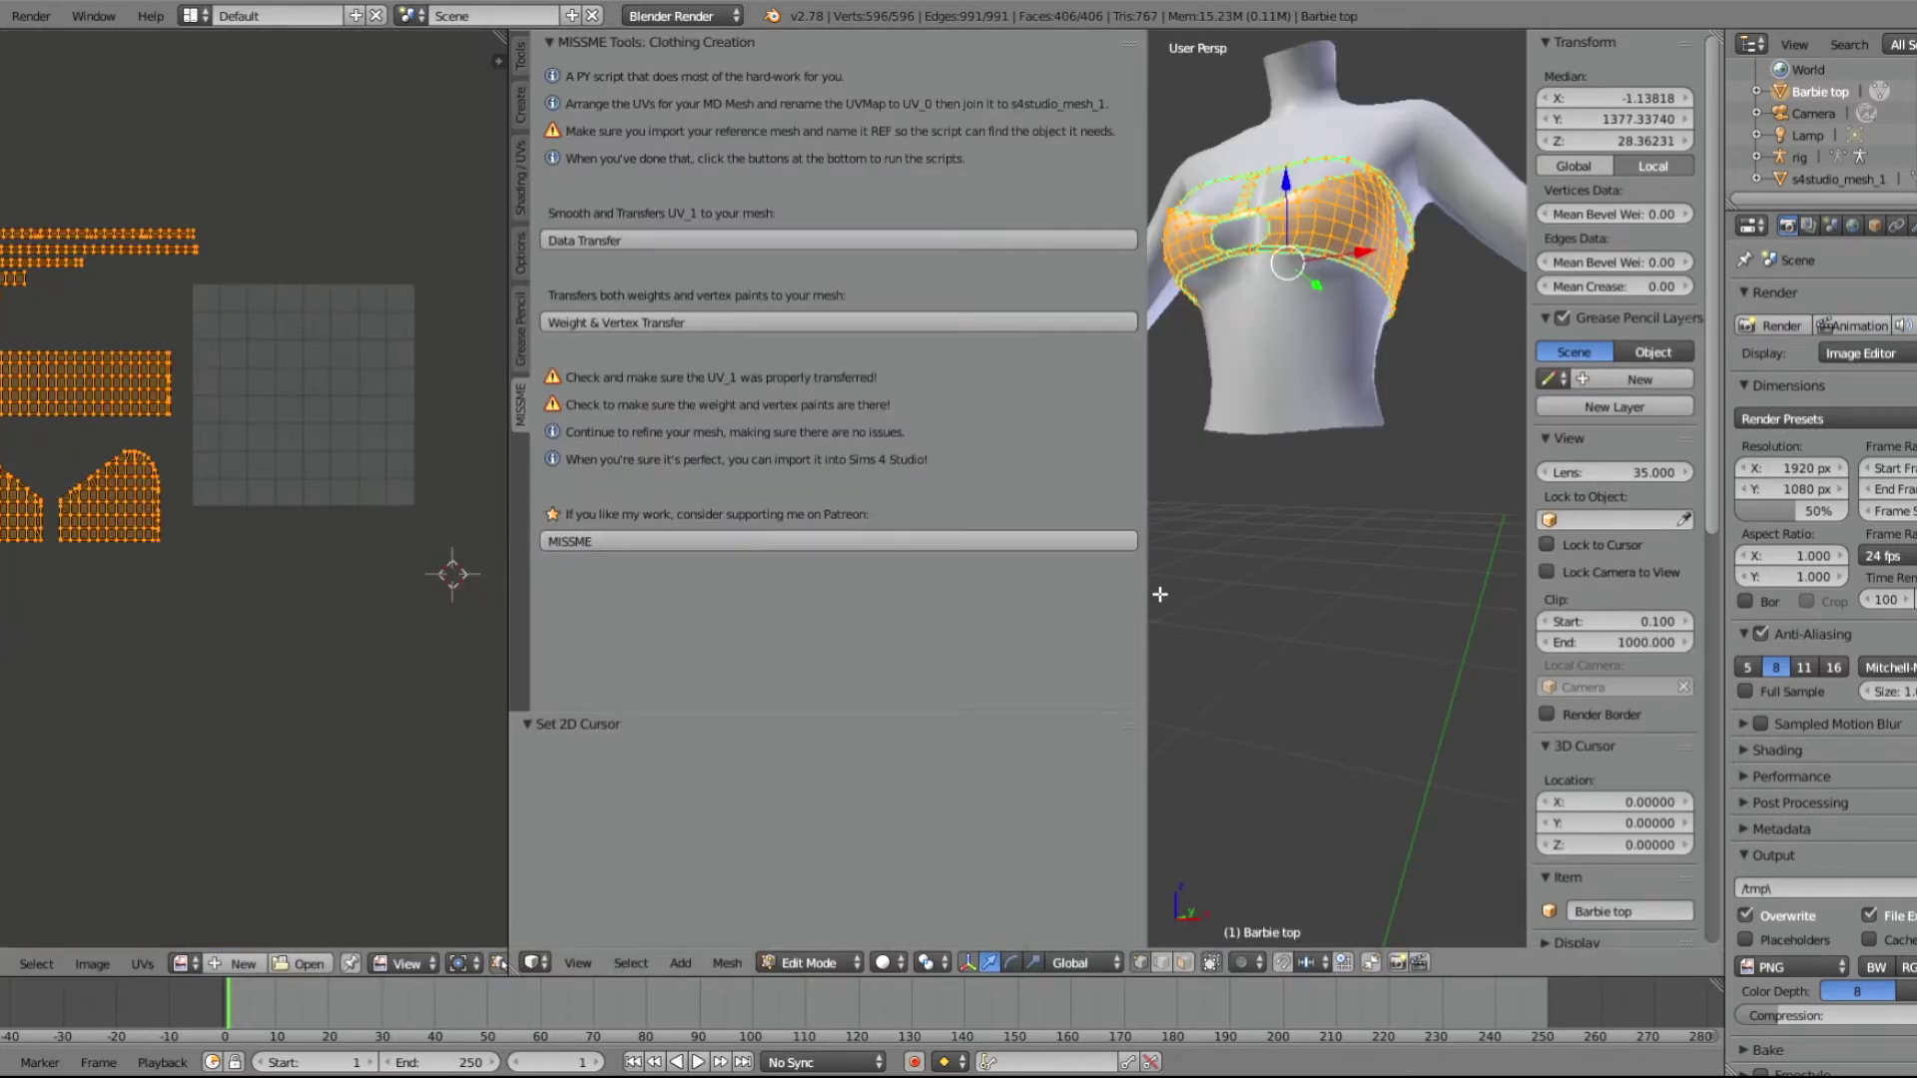
Step: Join the Barbie top into s4studio_mesh_1 and enter Edit Mode on the combined mesh
left_click_drag(1158, 592, 685, 596)
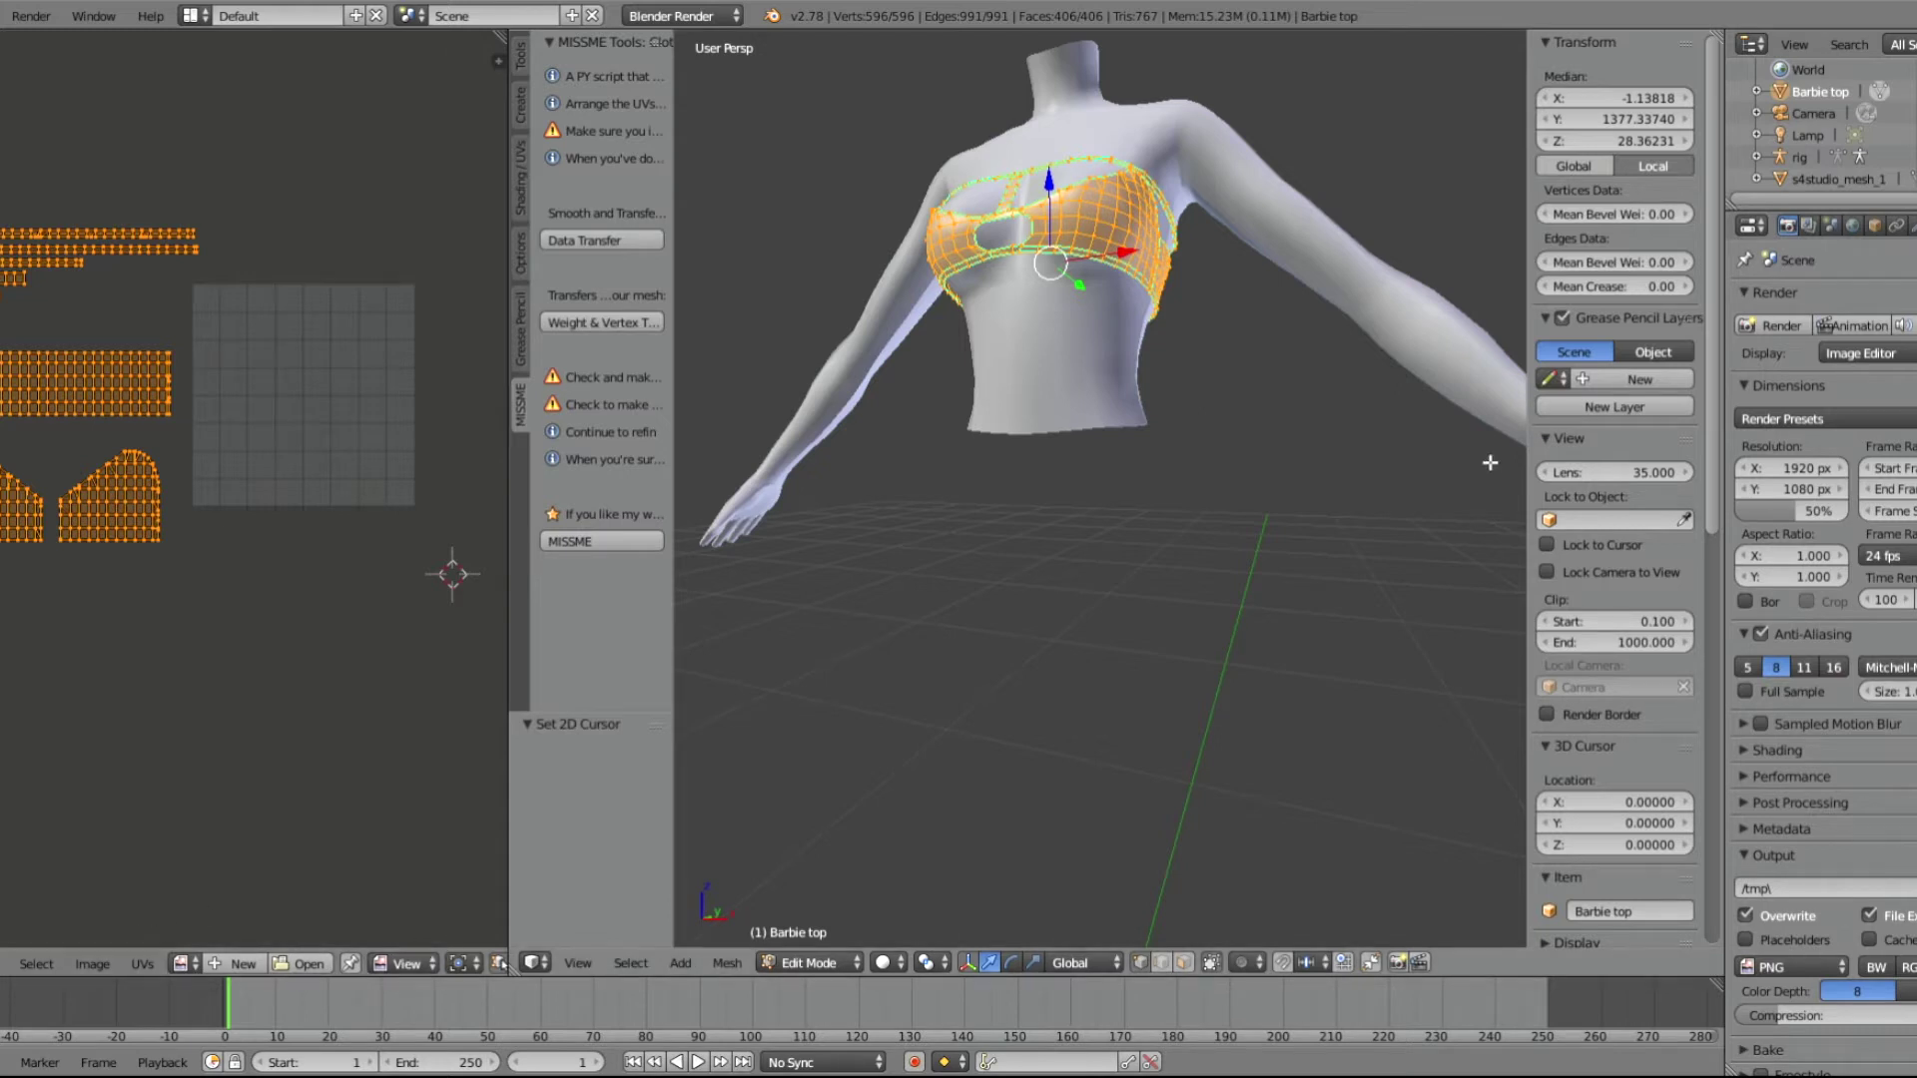
left_click(1829, 96)
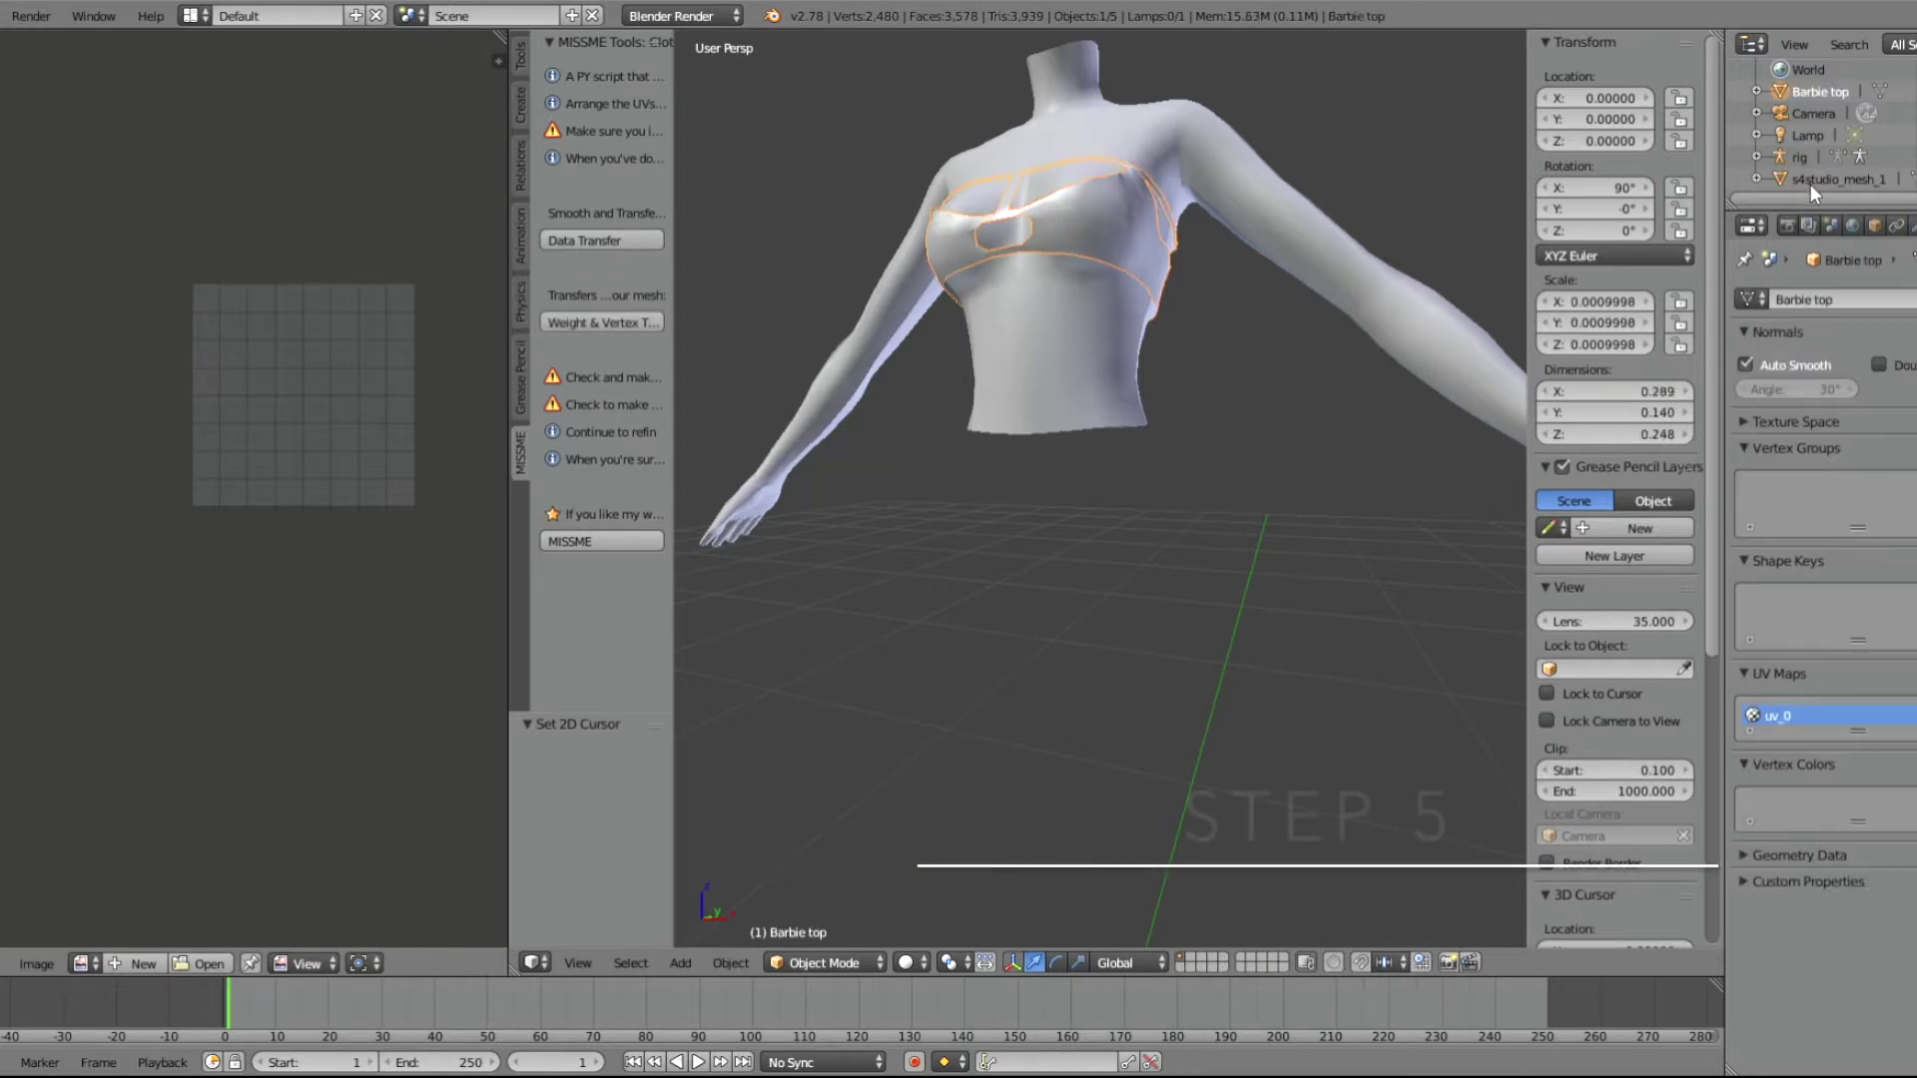
left_click(1812, 181, "ctrl")
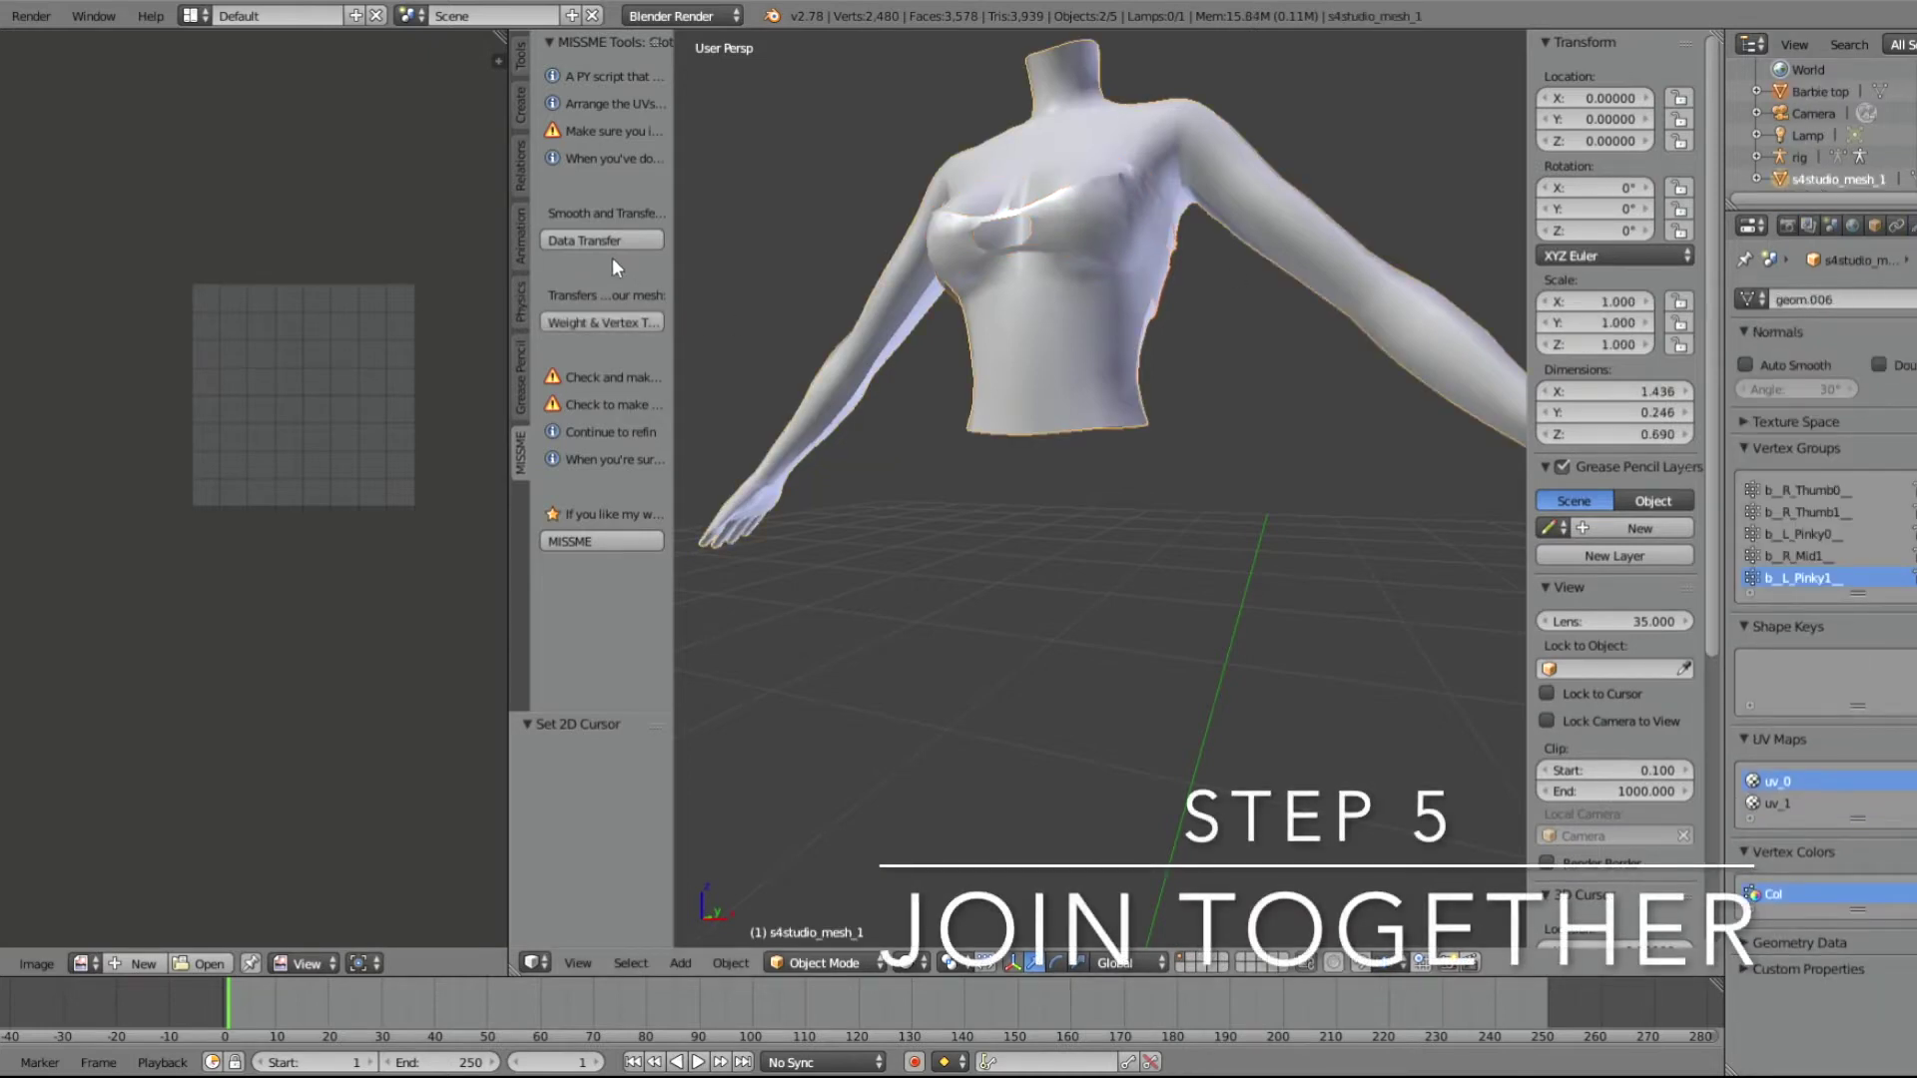
left_click(518, 62)
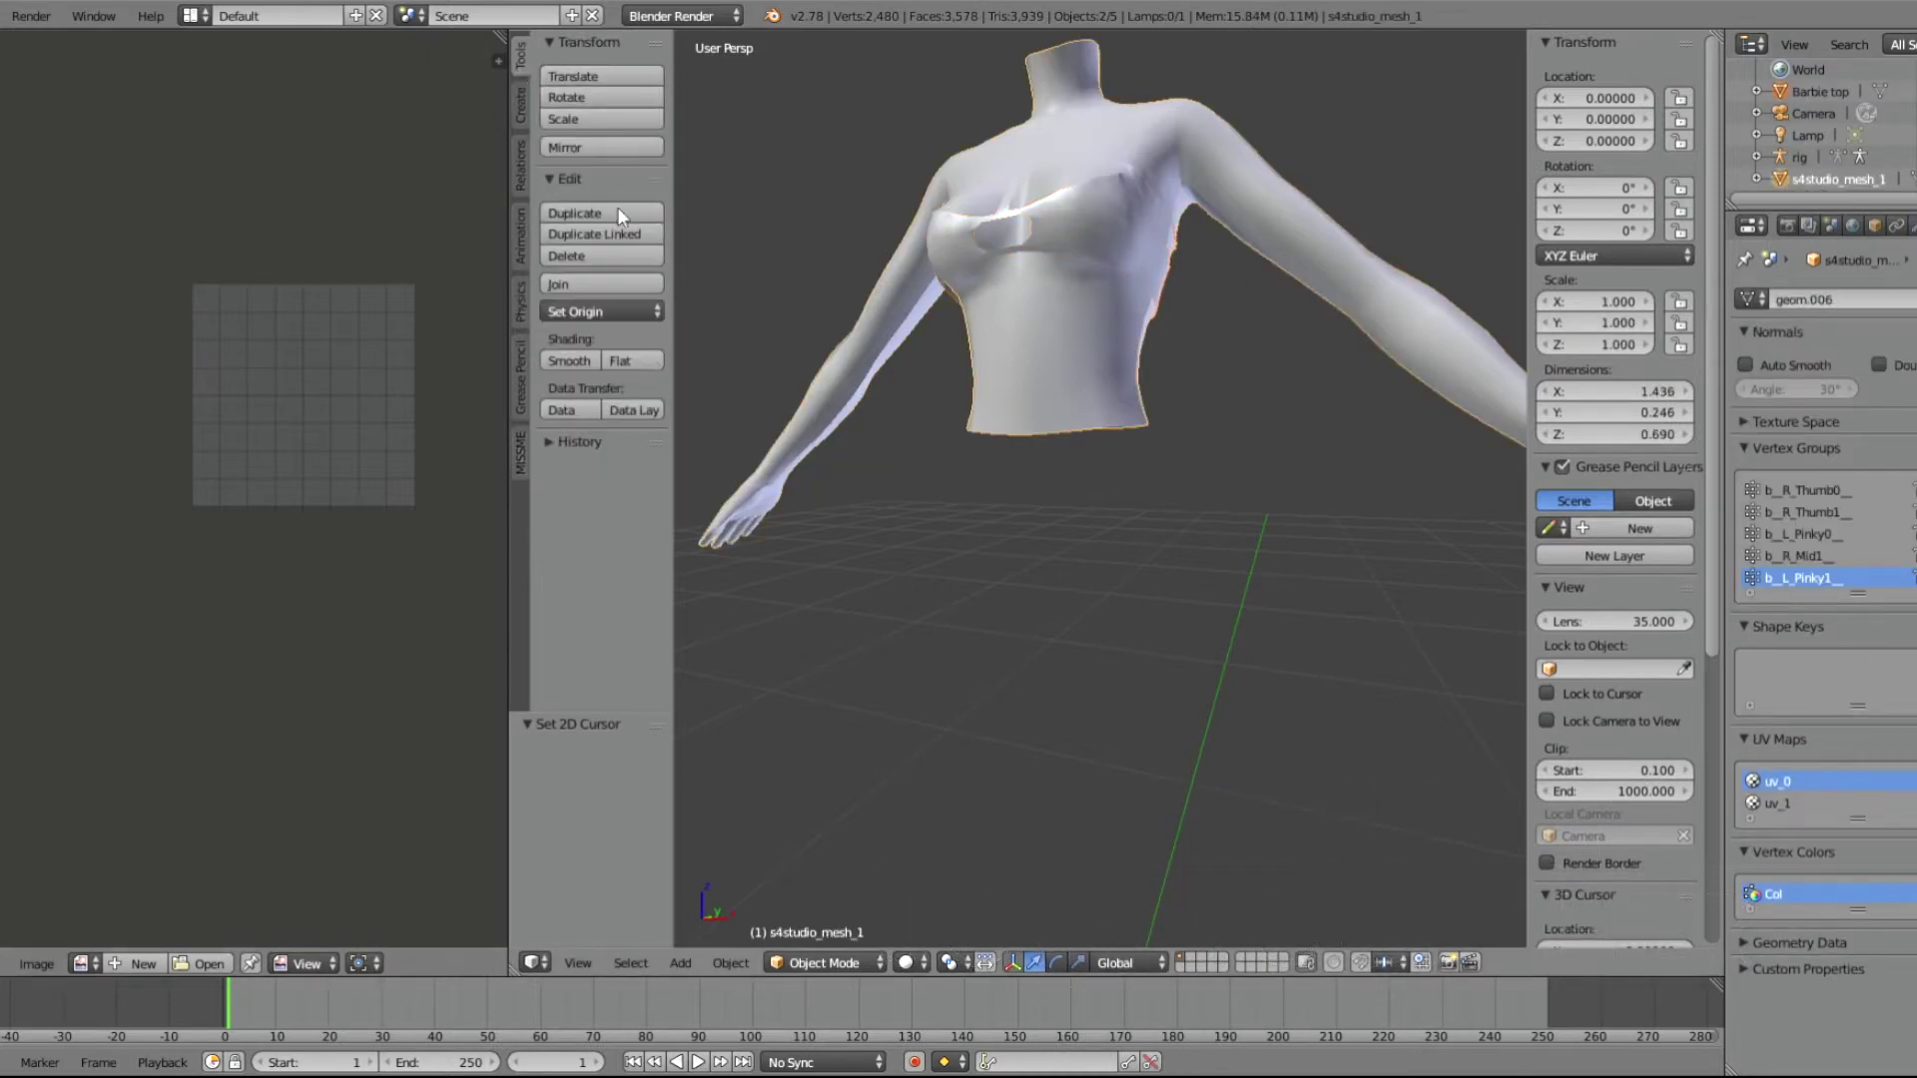
left_click(621, 277)
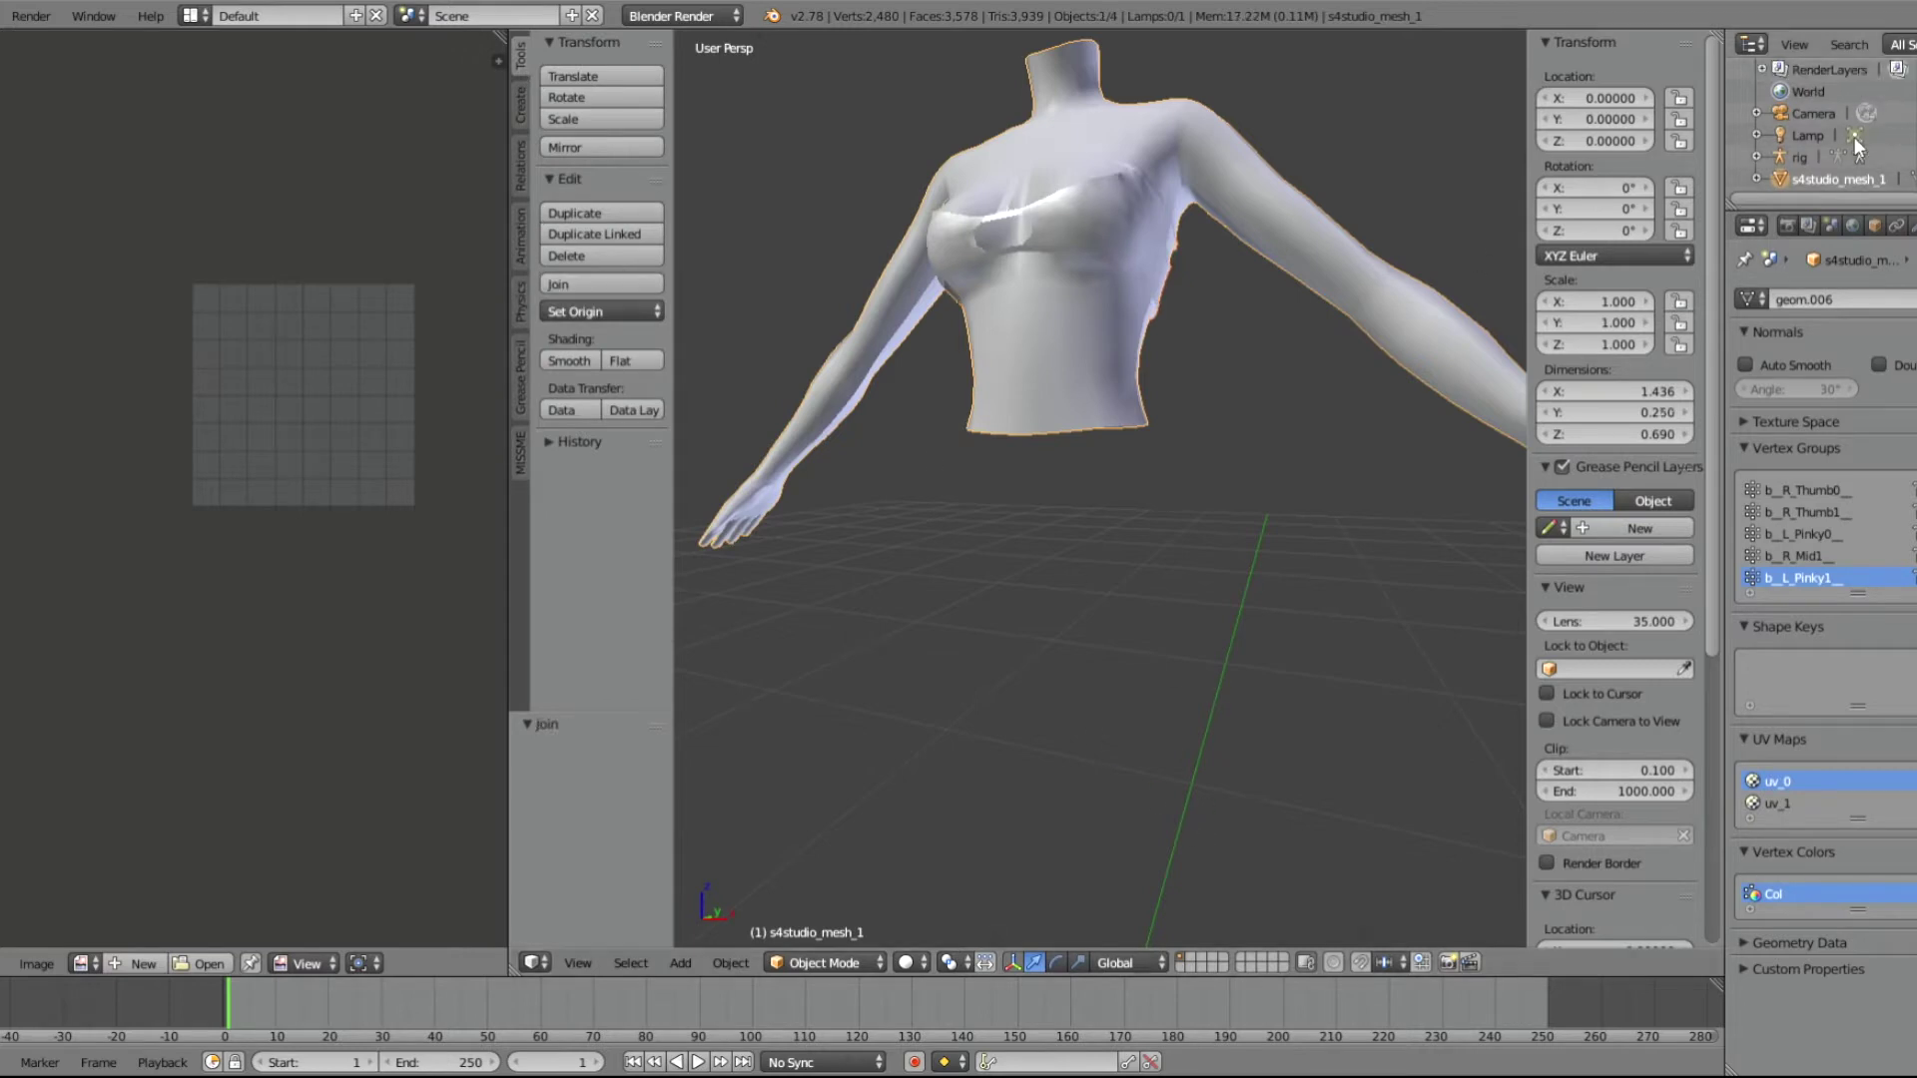
left_click(818, 956)
left_click(825, 913)
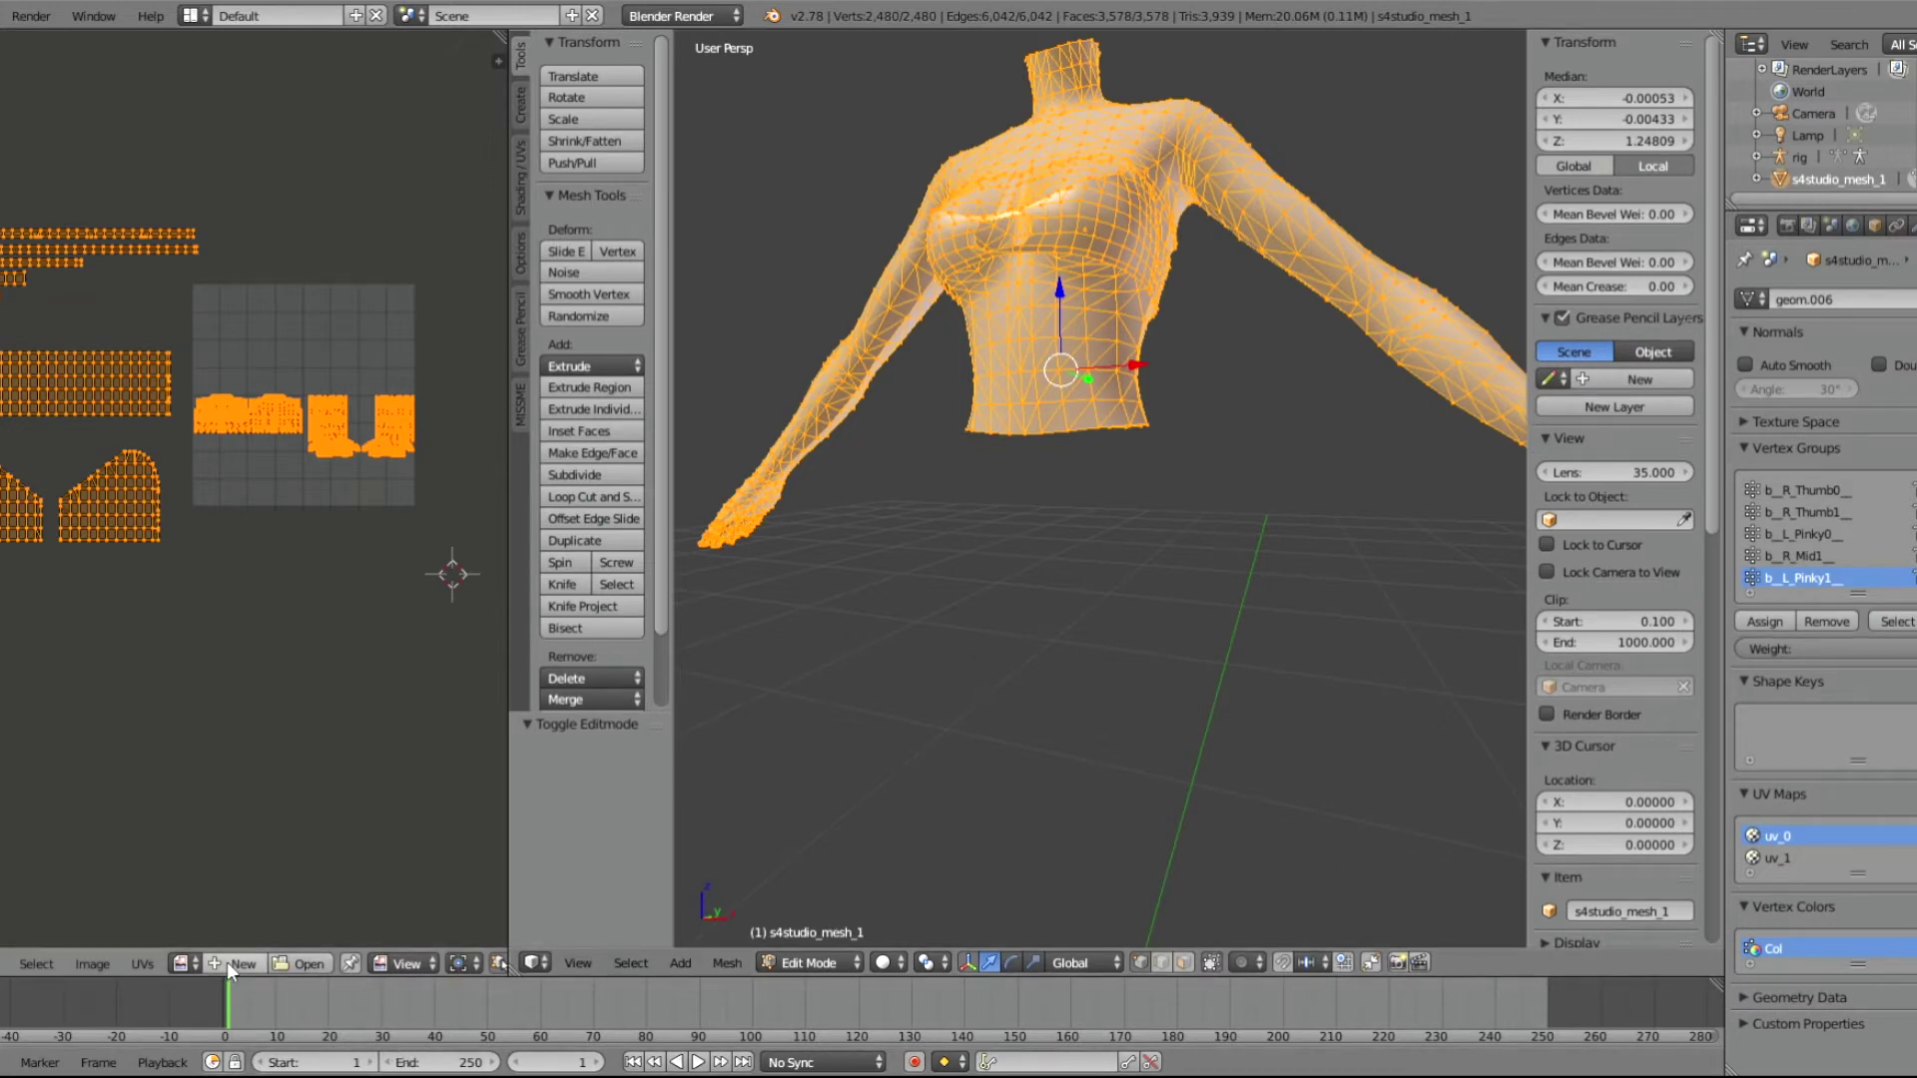
Step: Load BaseTexture as the image behind the UVs
left_click(184, 963)
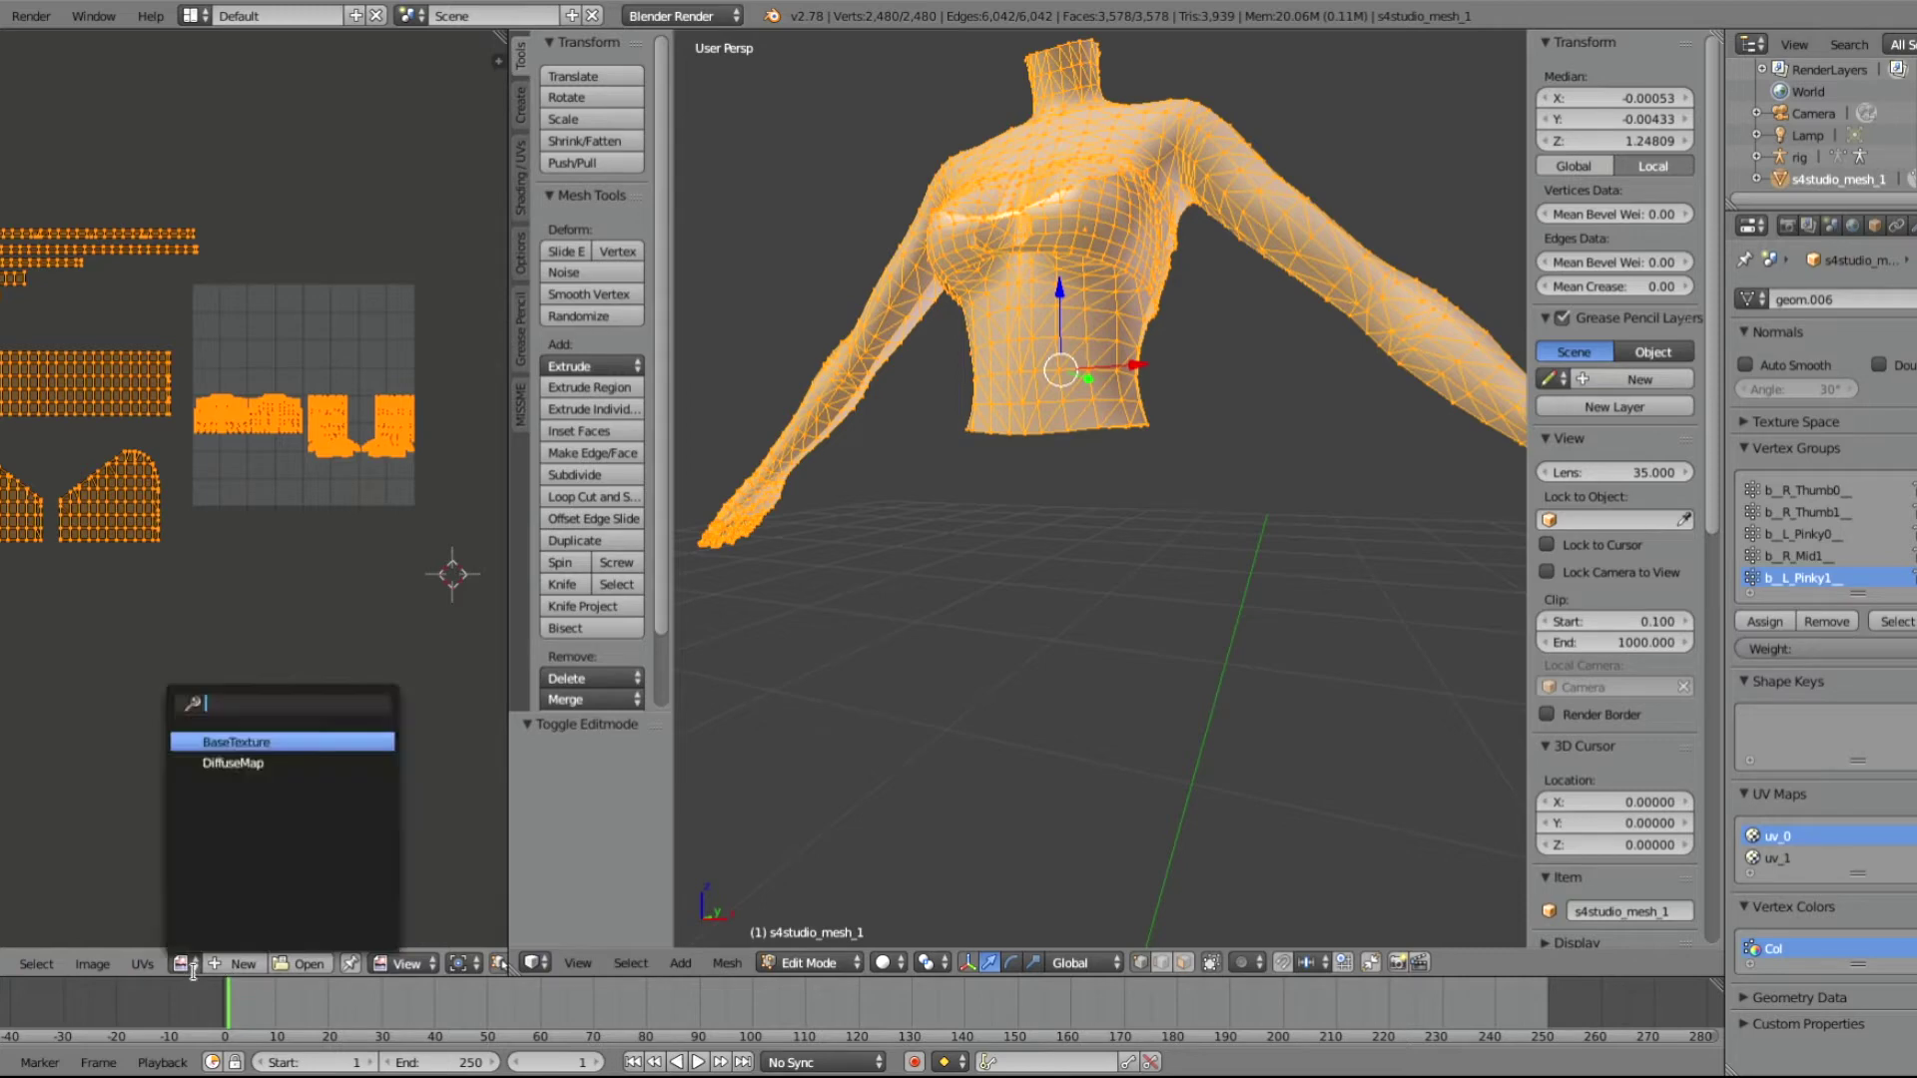
left_click(254, 743)
scroll(213, 539, "down", 4)
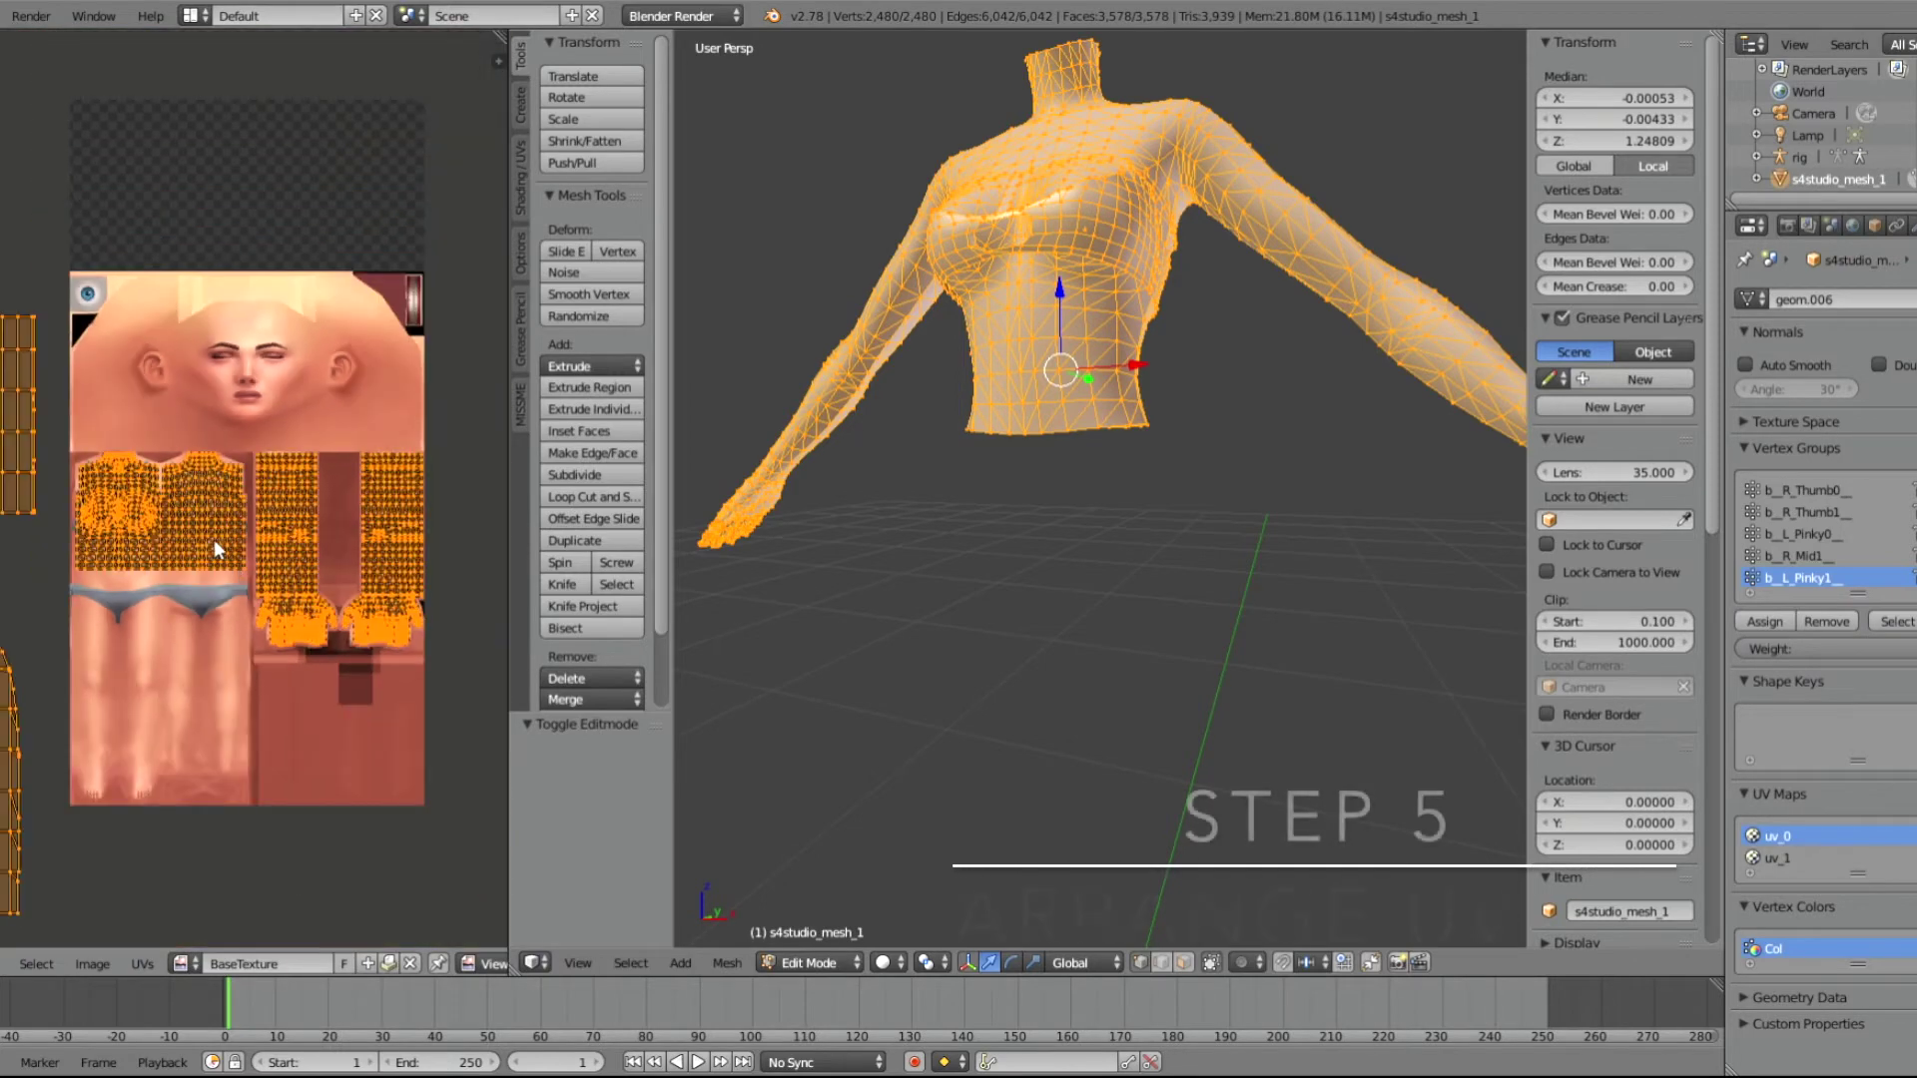
scroll(214, 539, "down", 3)
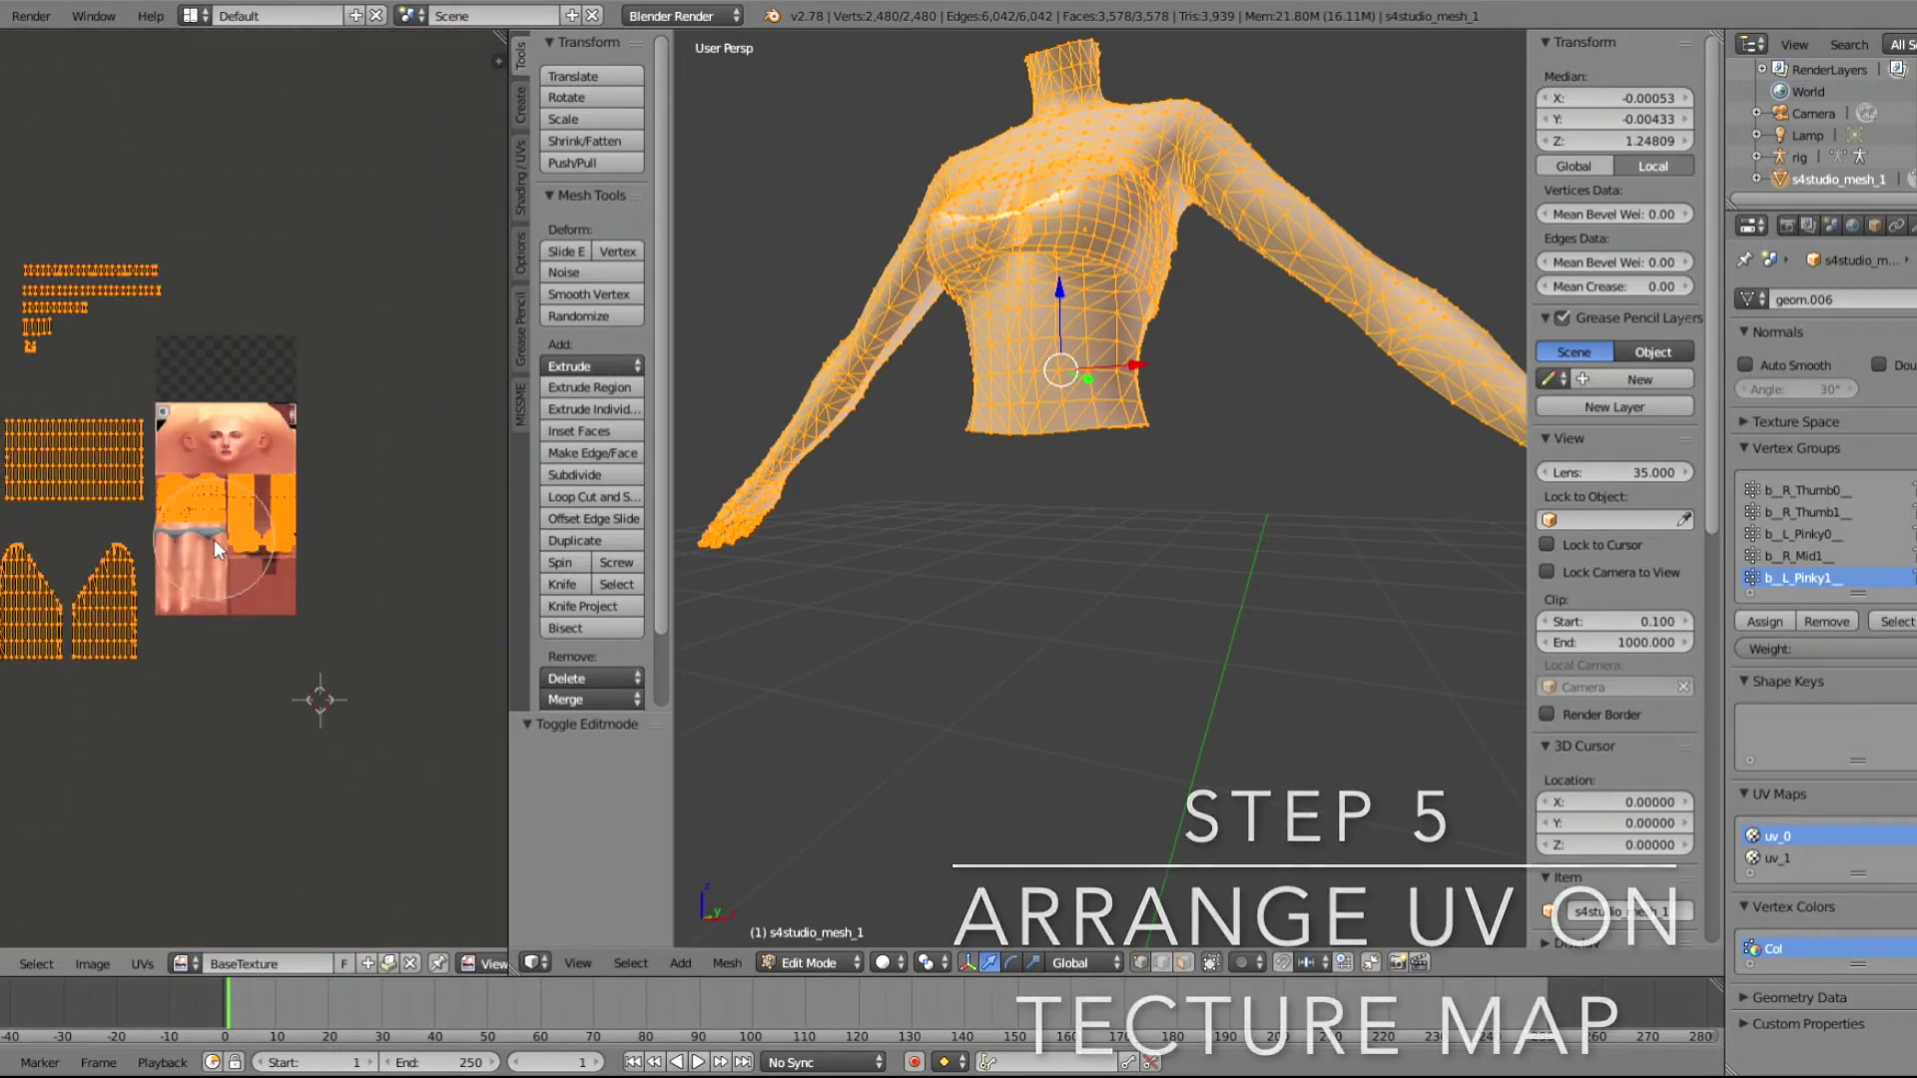
Step: Select only the tube top's UV strips and move them onto the texture
key("c")
mouse_move(214, 538)
middle_mouse_down()
mouse_move(238, 511)
mouse_move(218, 506)
mouse_move(268, 494)
mouse_move(230, 523)
mouse_move(207, 501)
middle_mouse_up()
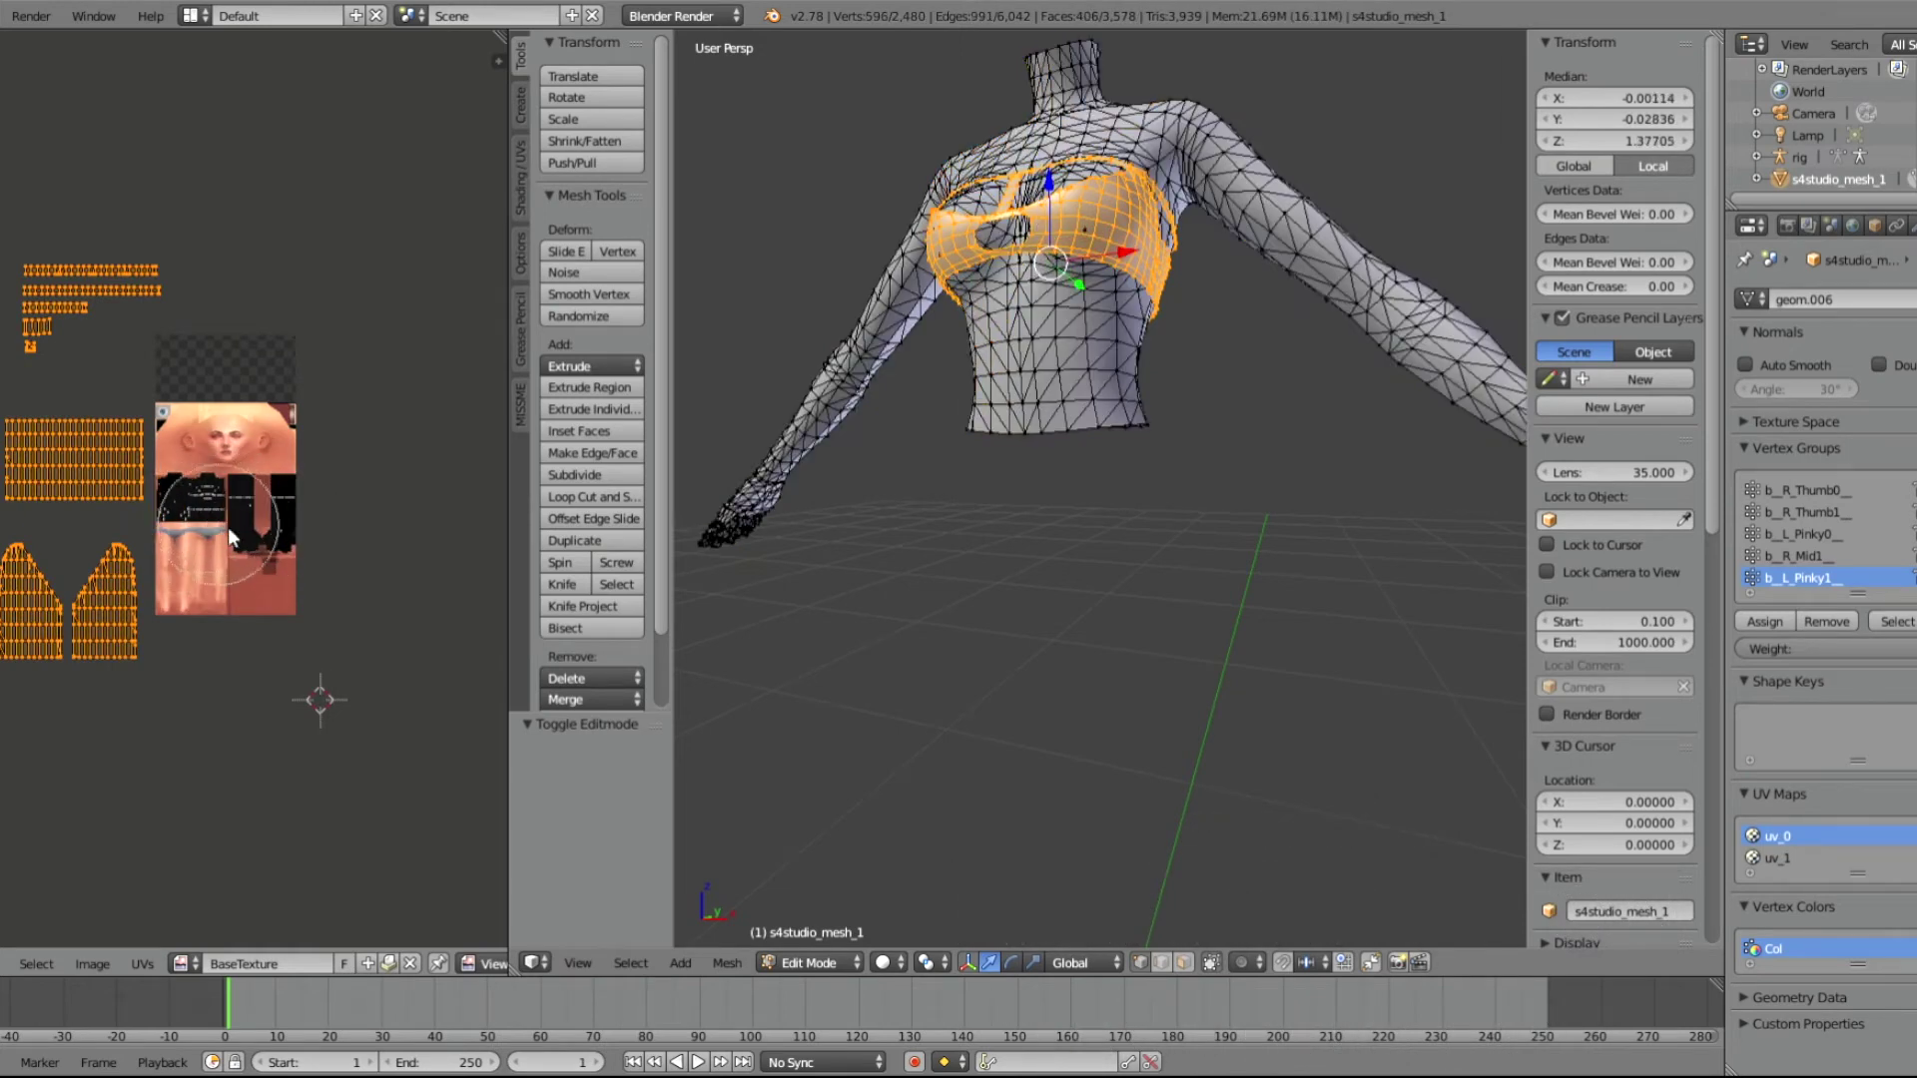
right_click(284, 500)
scroll(99, 584, "up", 1)
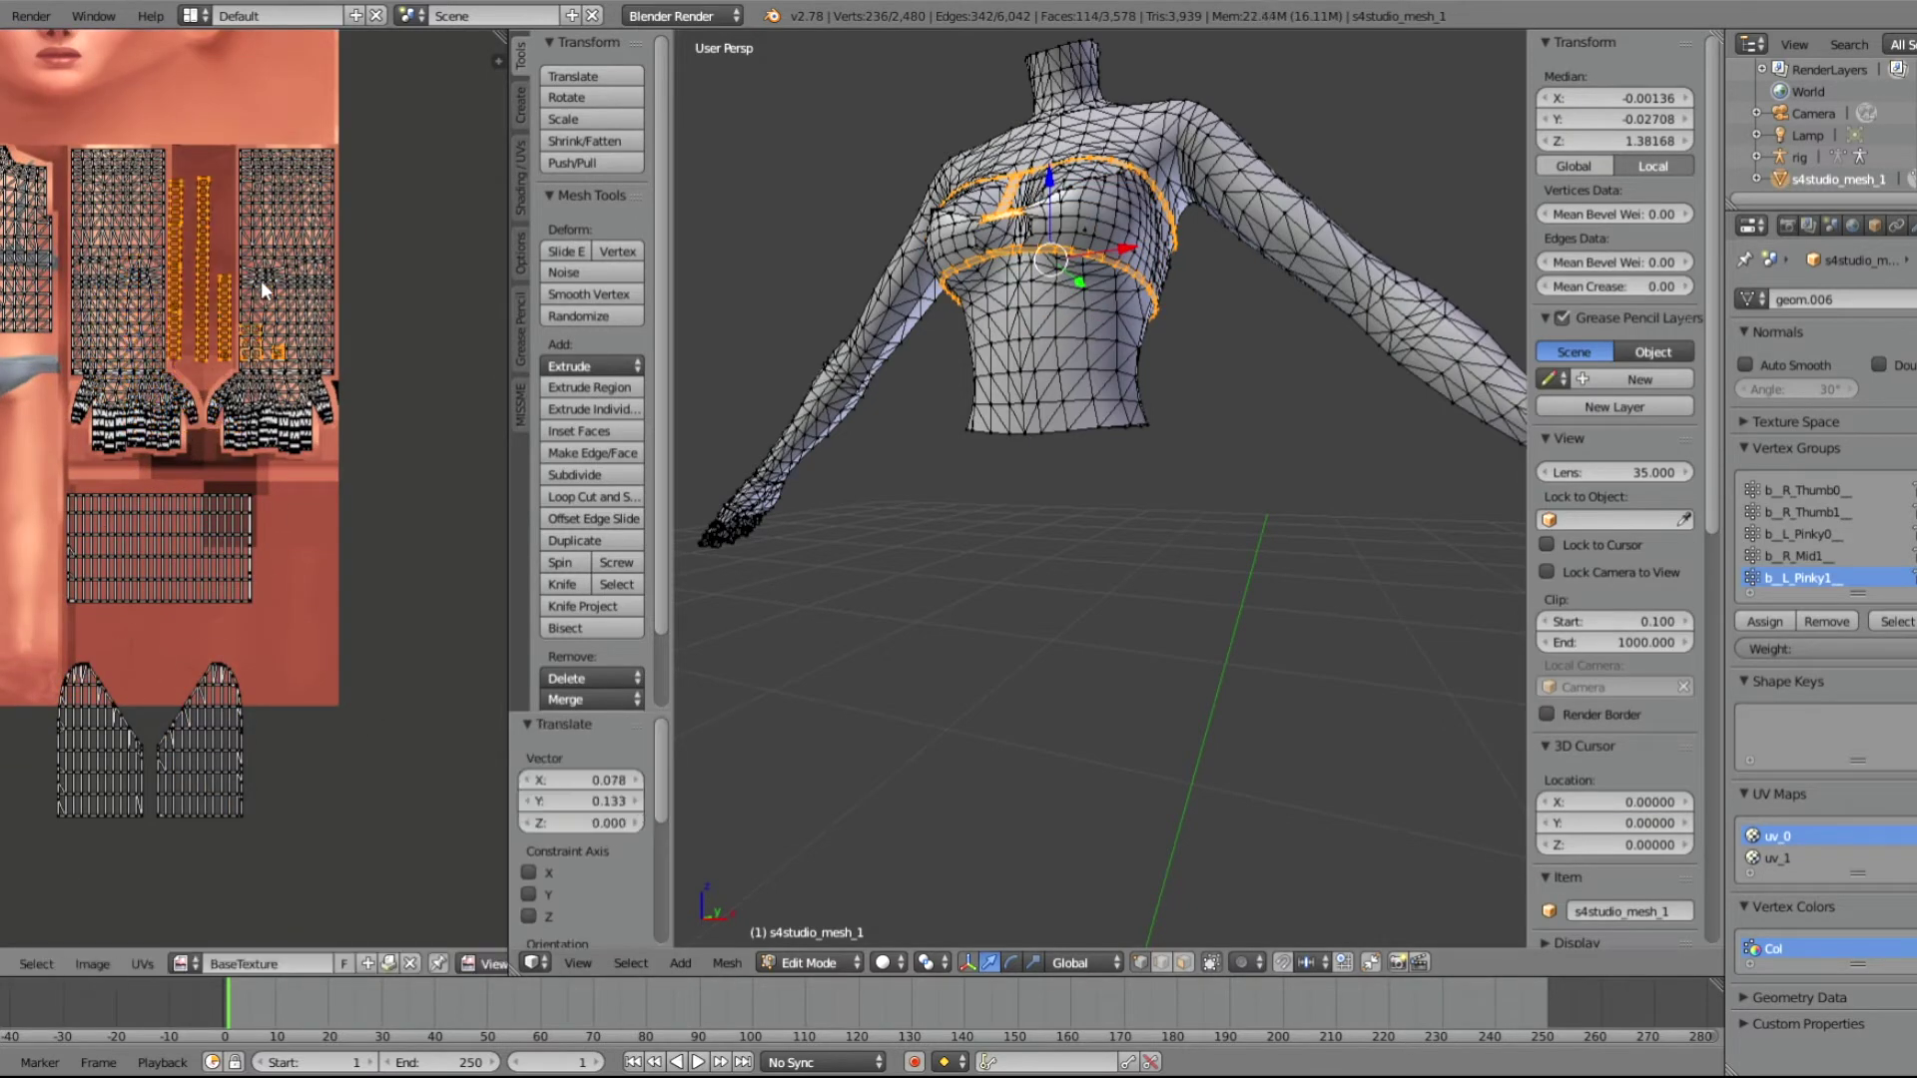
key("ctrl+z")
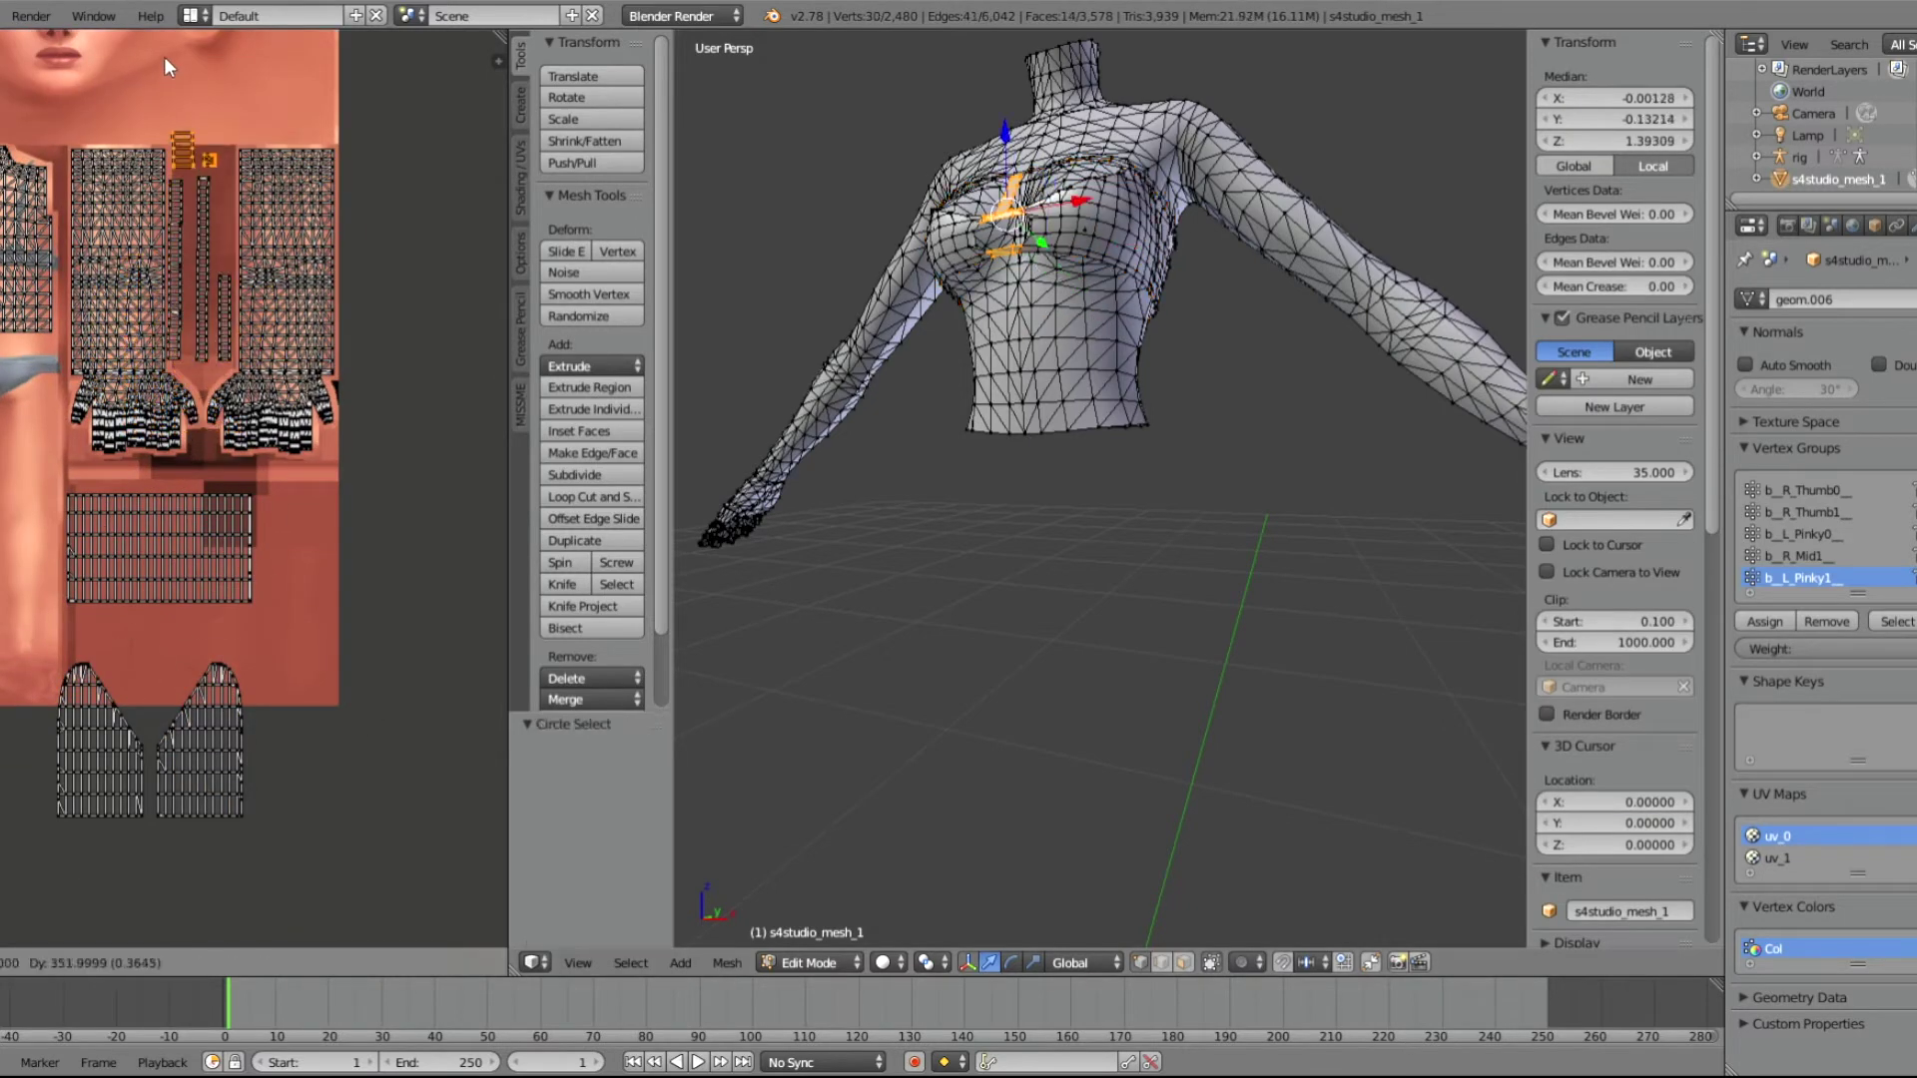
scroll(62, 581, "up", 2)
key("g")
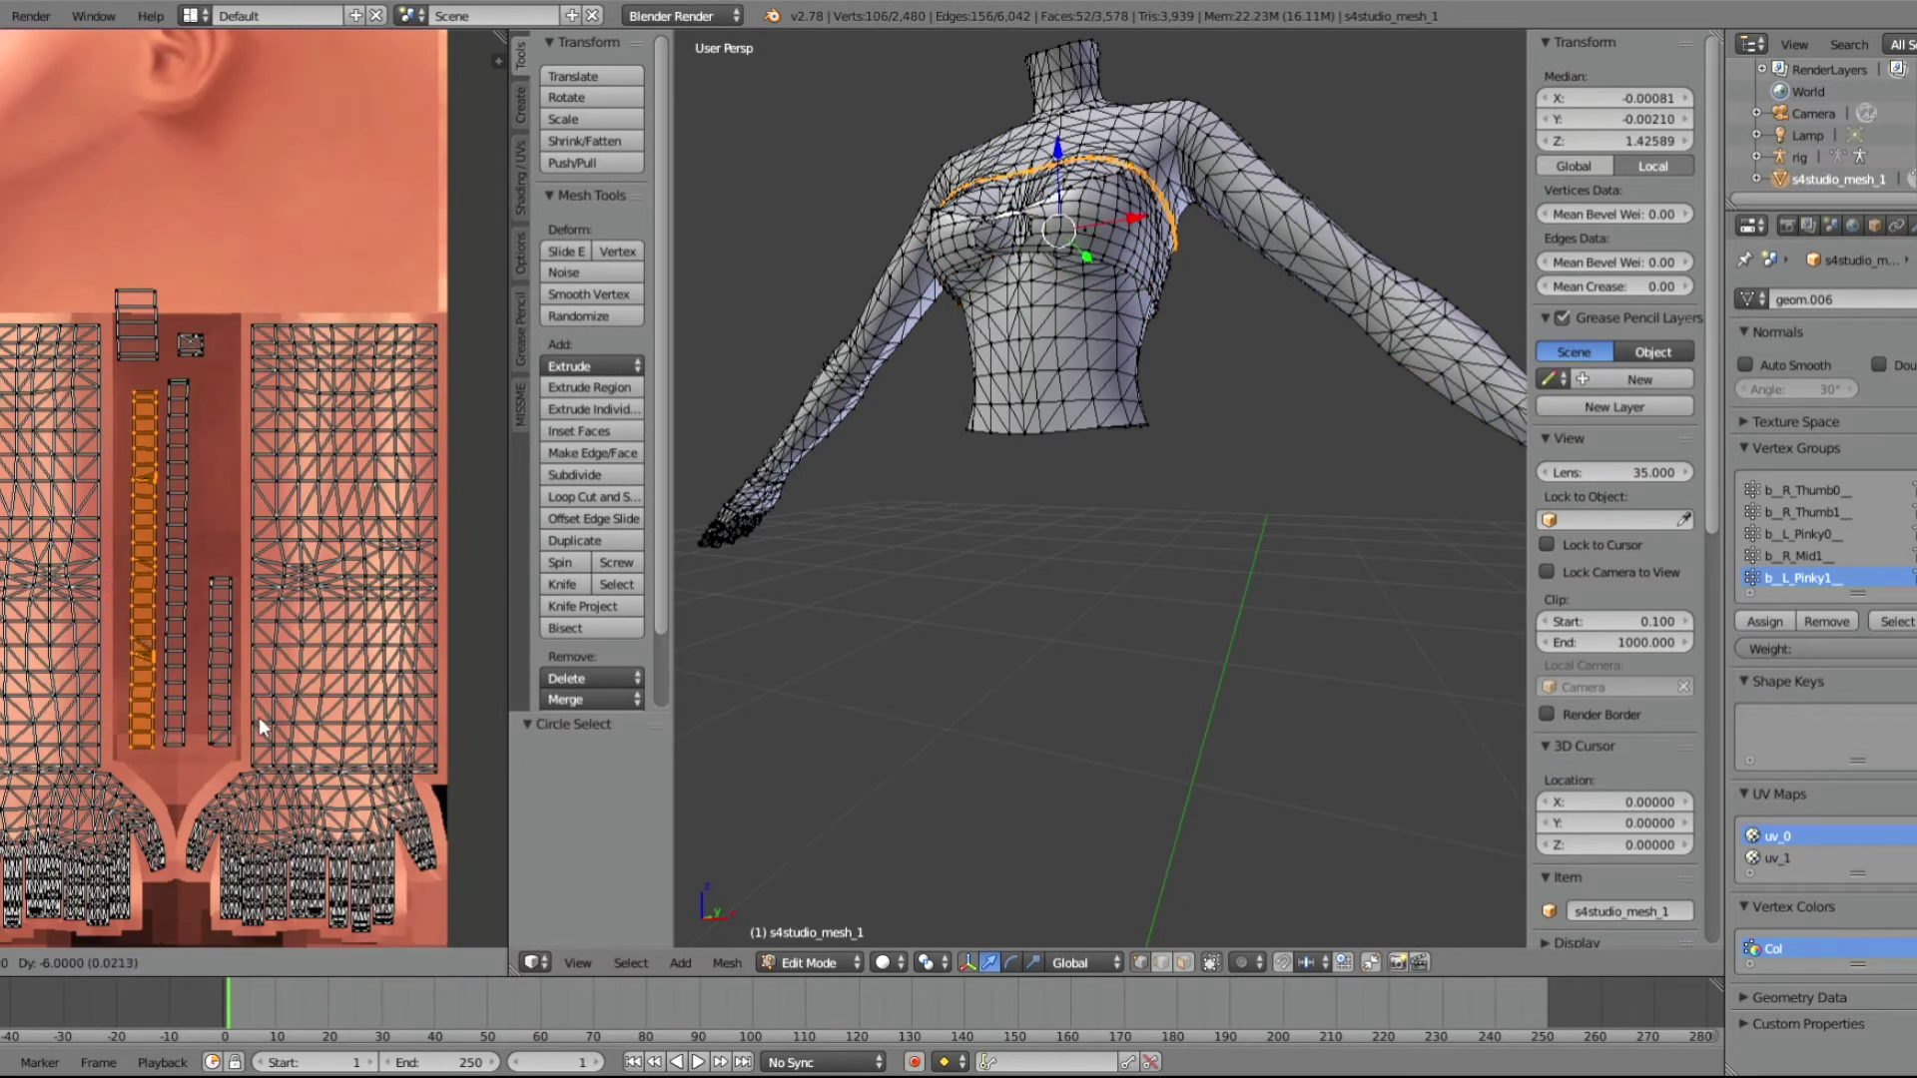
left_click(199, 639)
Step: Try moving another UV block, then undo back to the tube top selection
key("c")
middle_click_drag(190, 535, 176, 531)
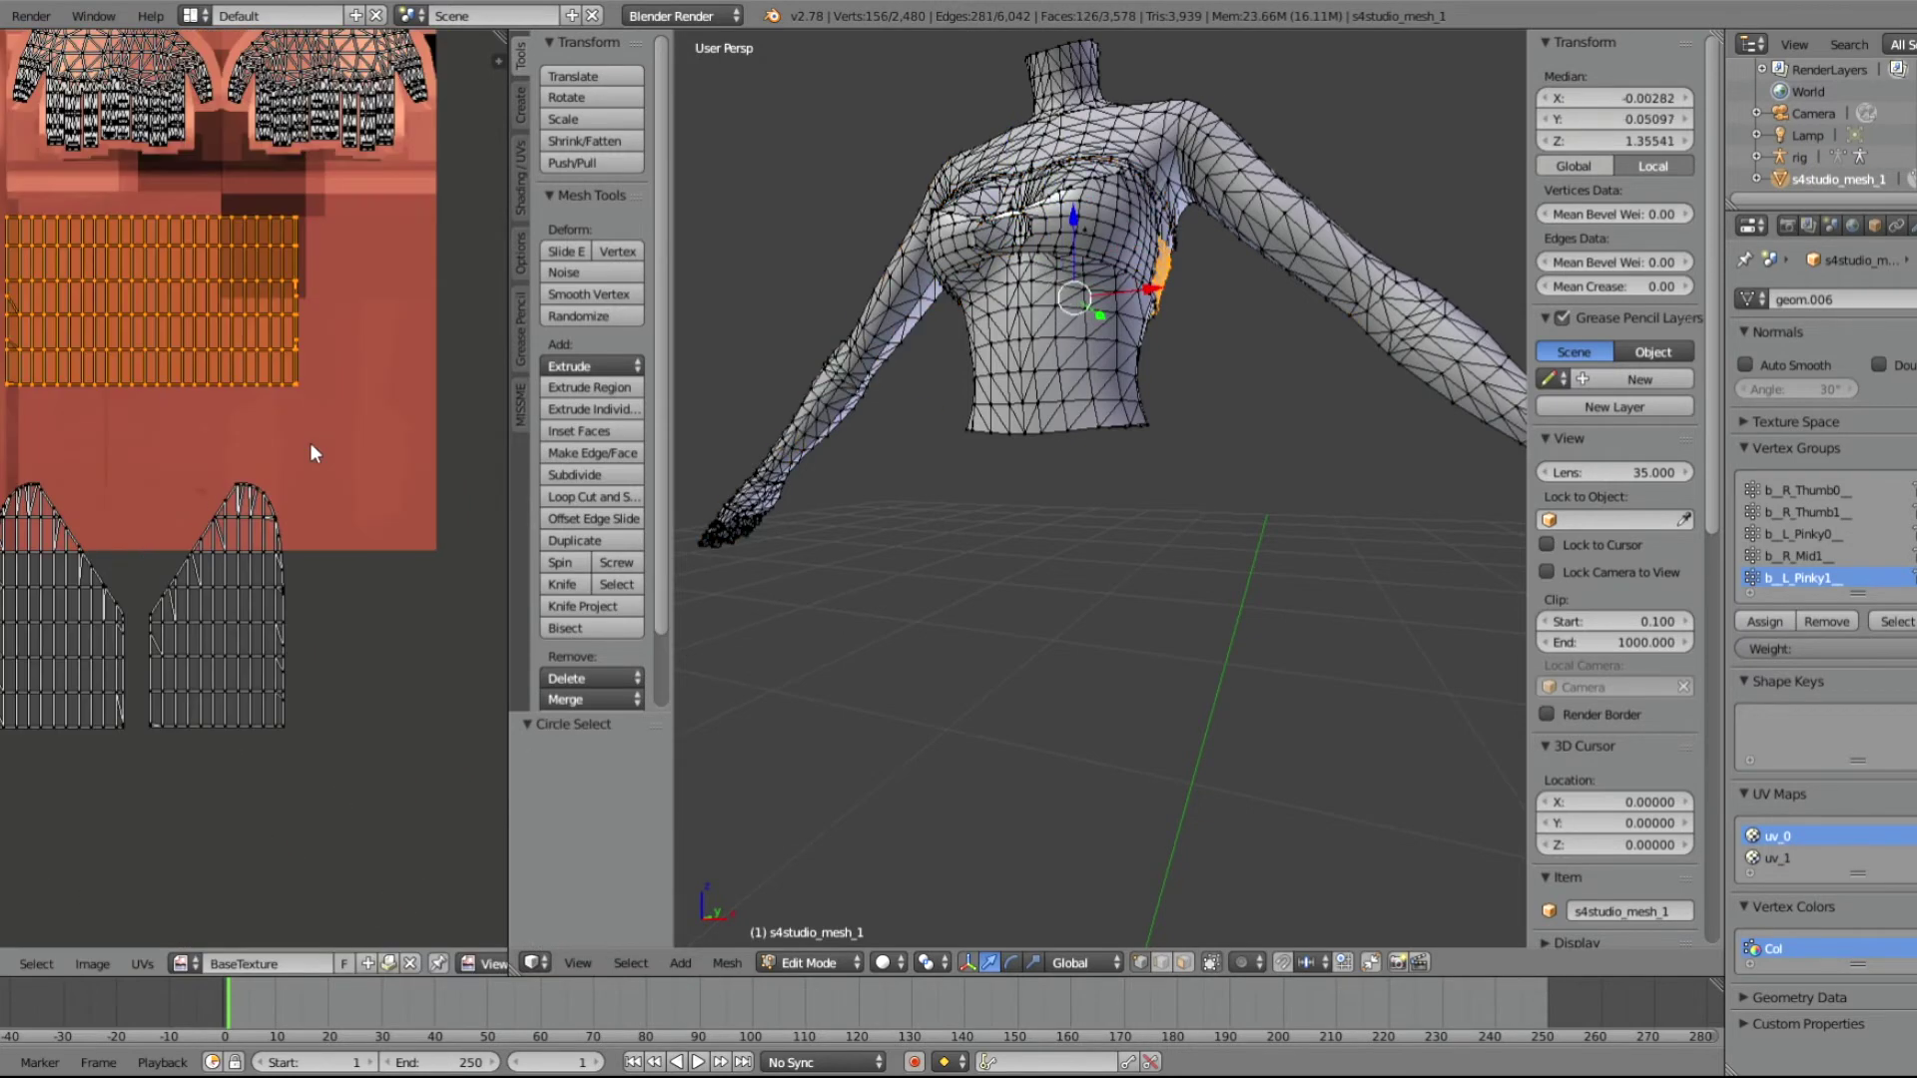
key("g")
left_click(347, 354)
key("ctrl+z")
key("ctrl+z")
key("ctrl+z")
key("ctrl+z")
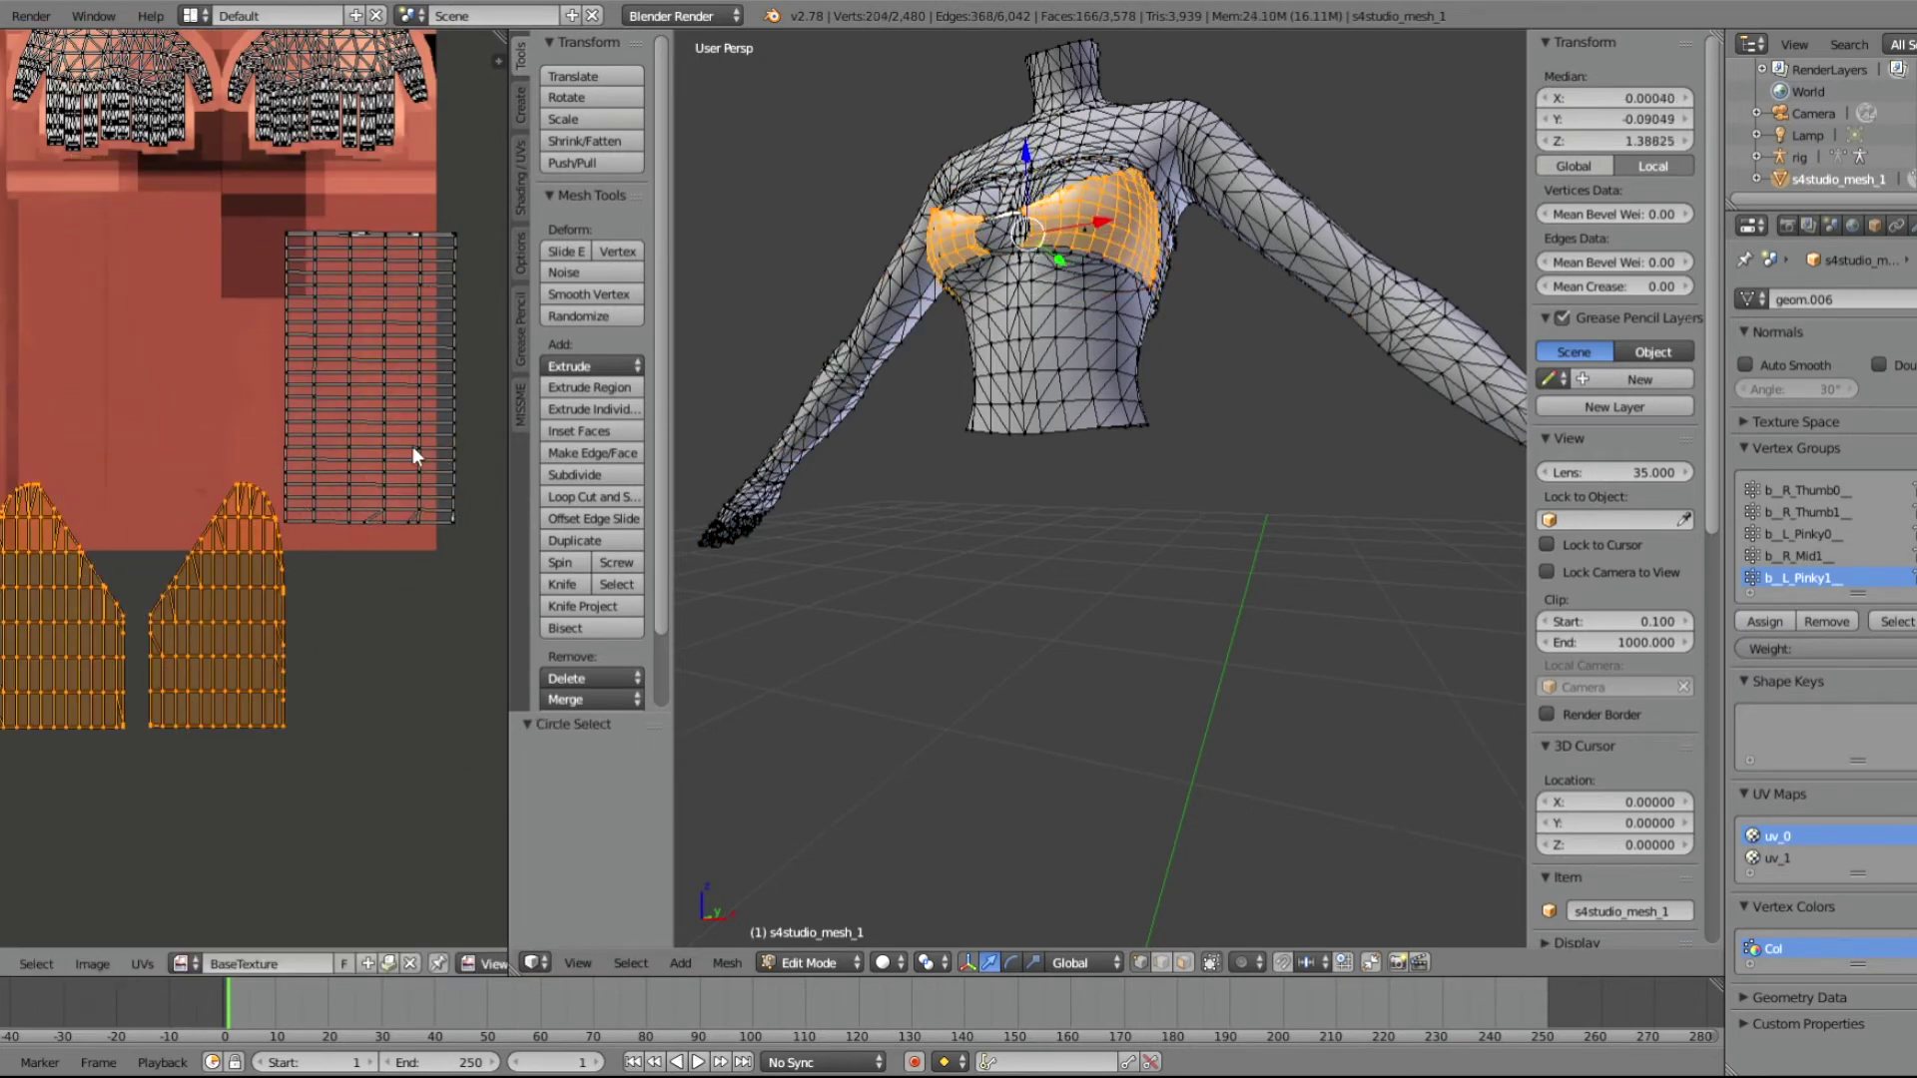
key("c")
key("Escape")
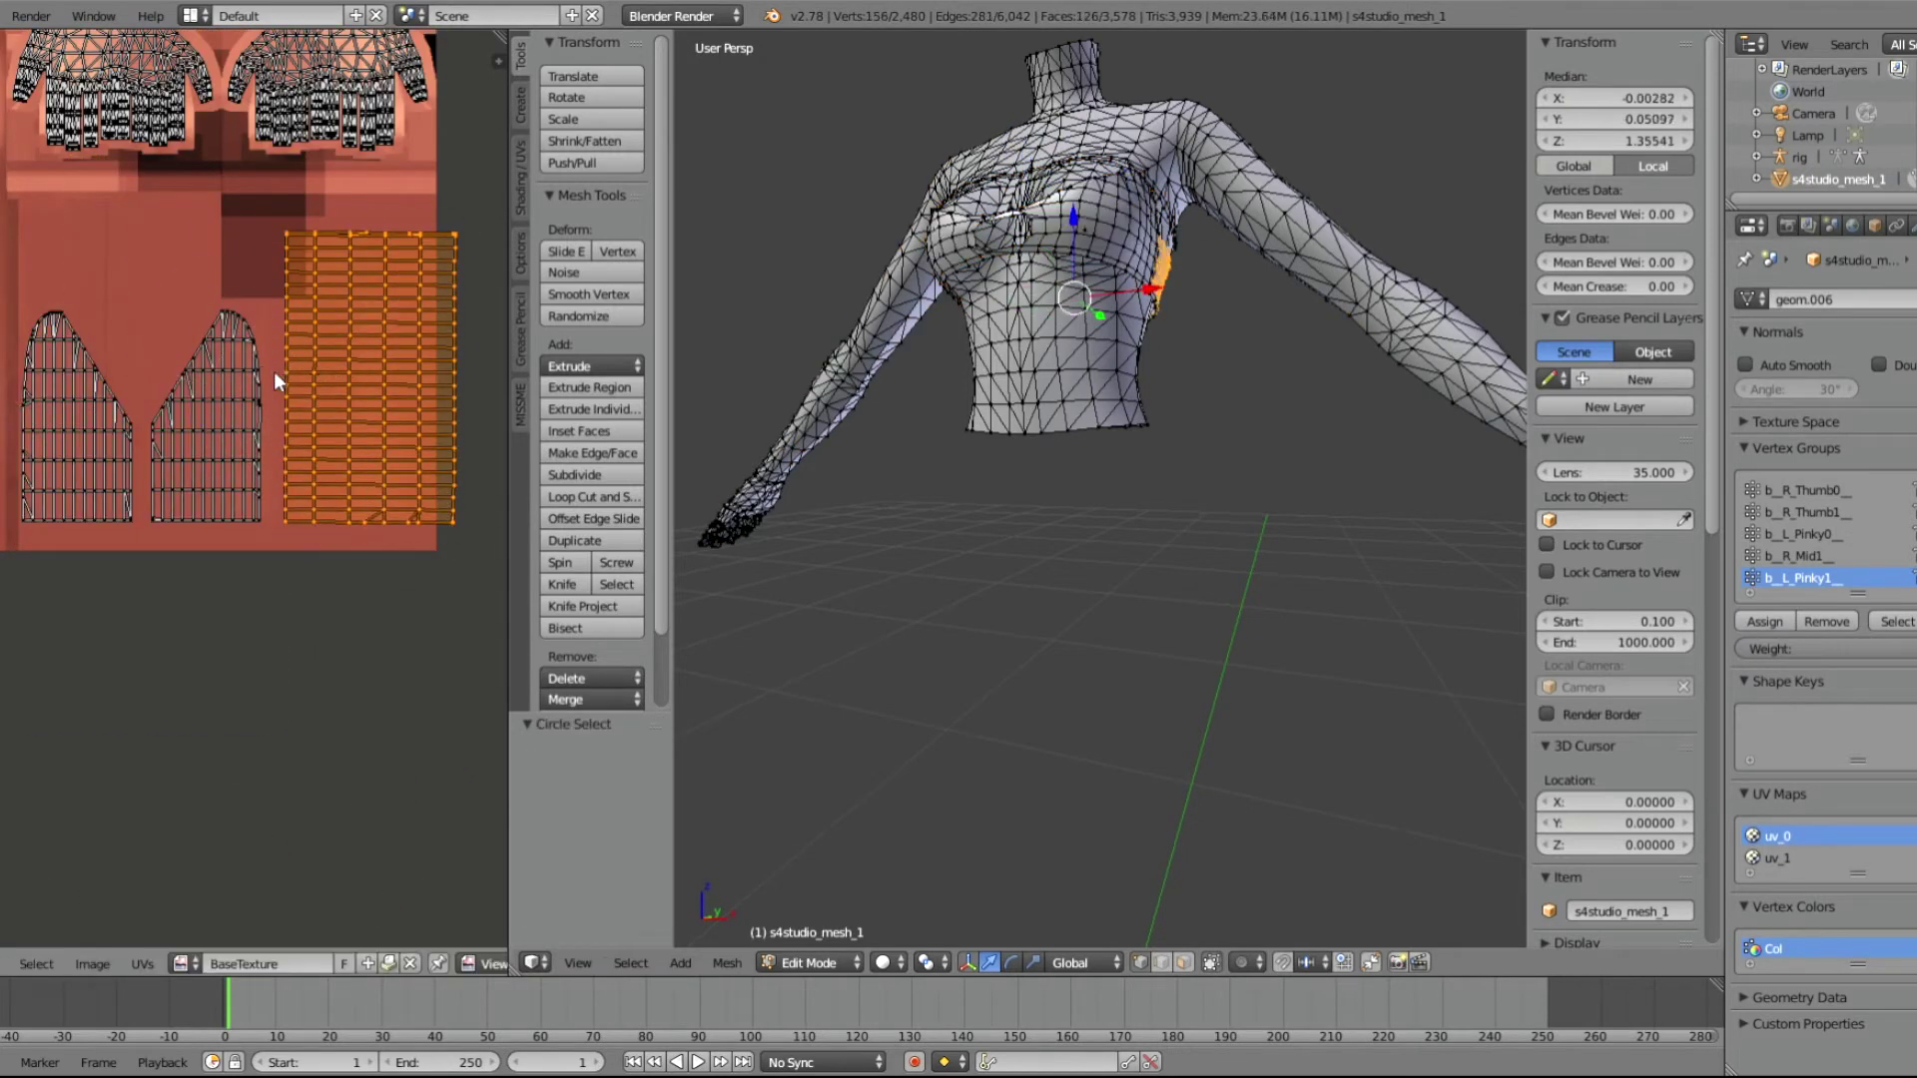
key("ctrl+z")
scroll(237, 596, "down", 3)
left_click(816, 960)
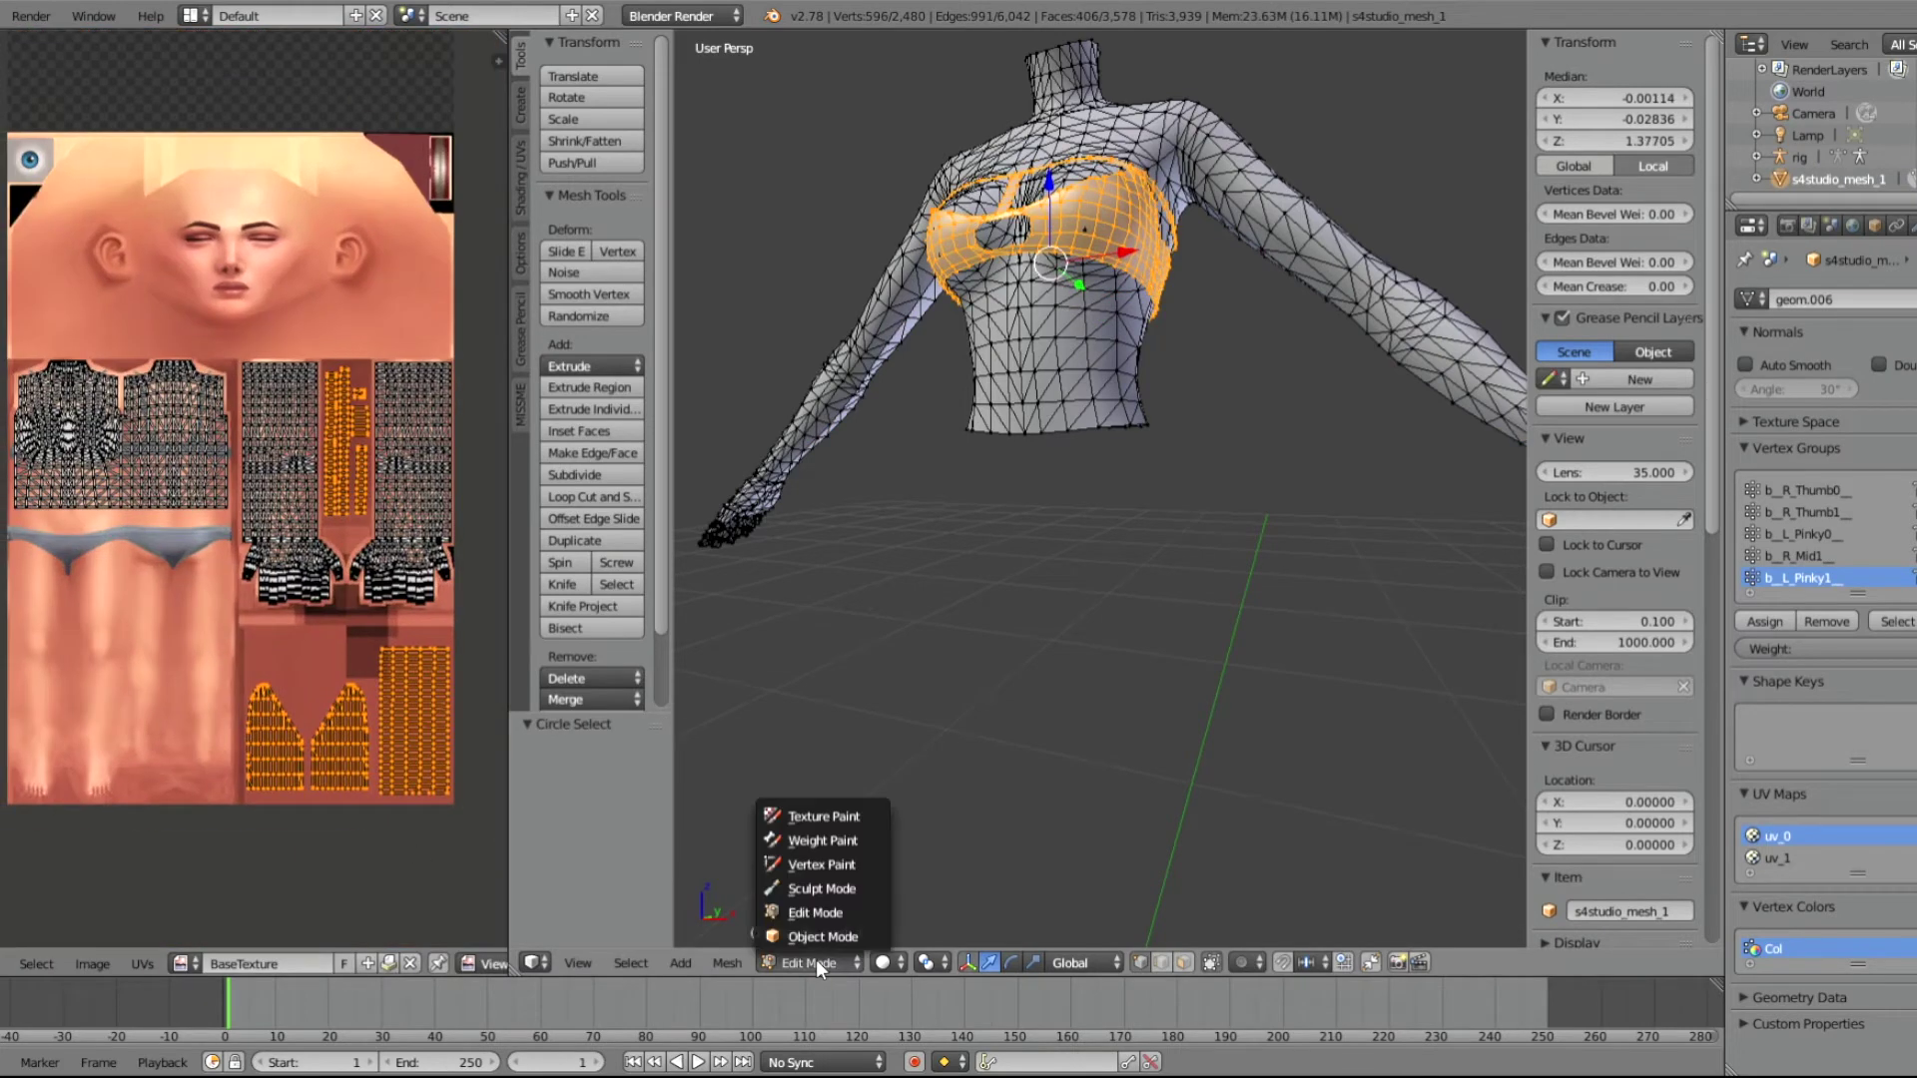
Step: Return to Object Mode and append a second copy of s4studio_mesh_1
left_click(805, 939)
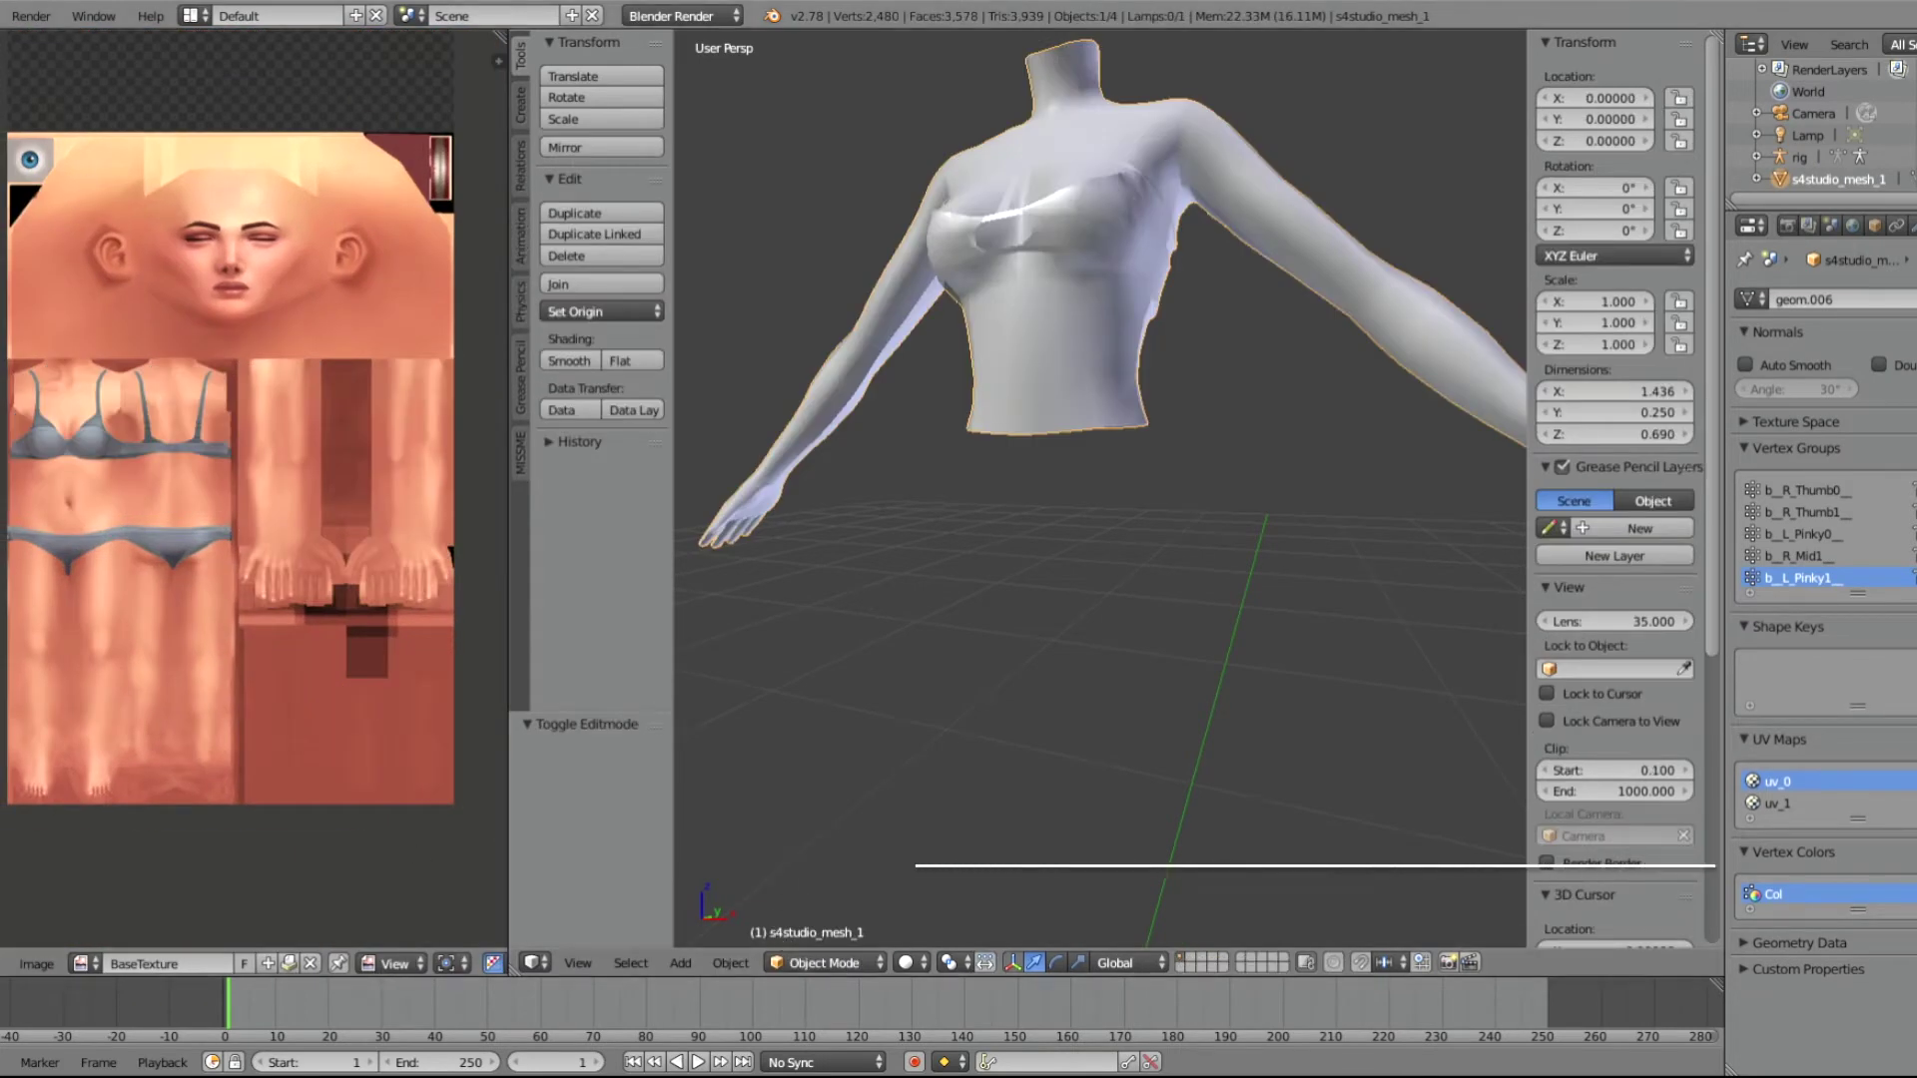
left_click(2, 15)
left_click(76, 355)
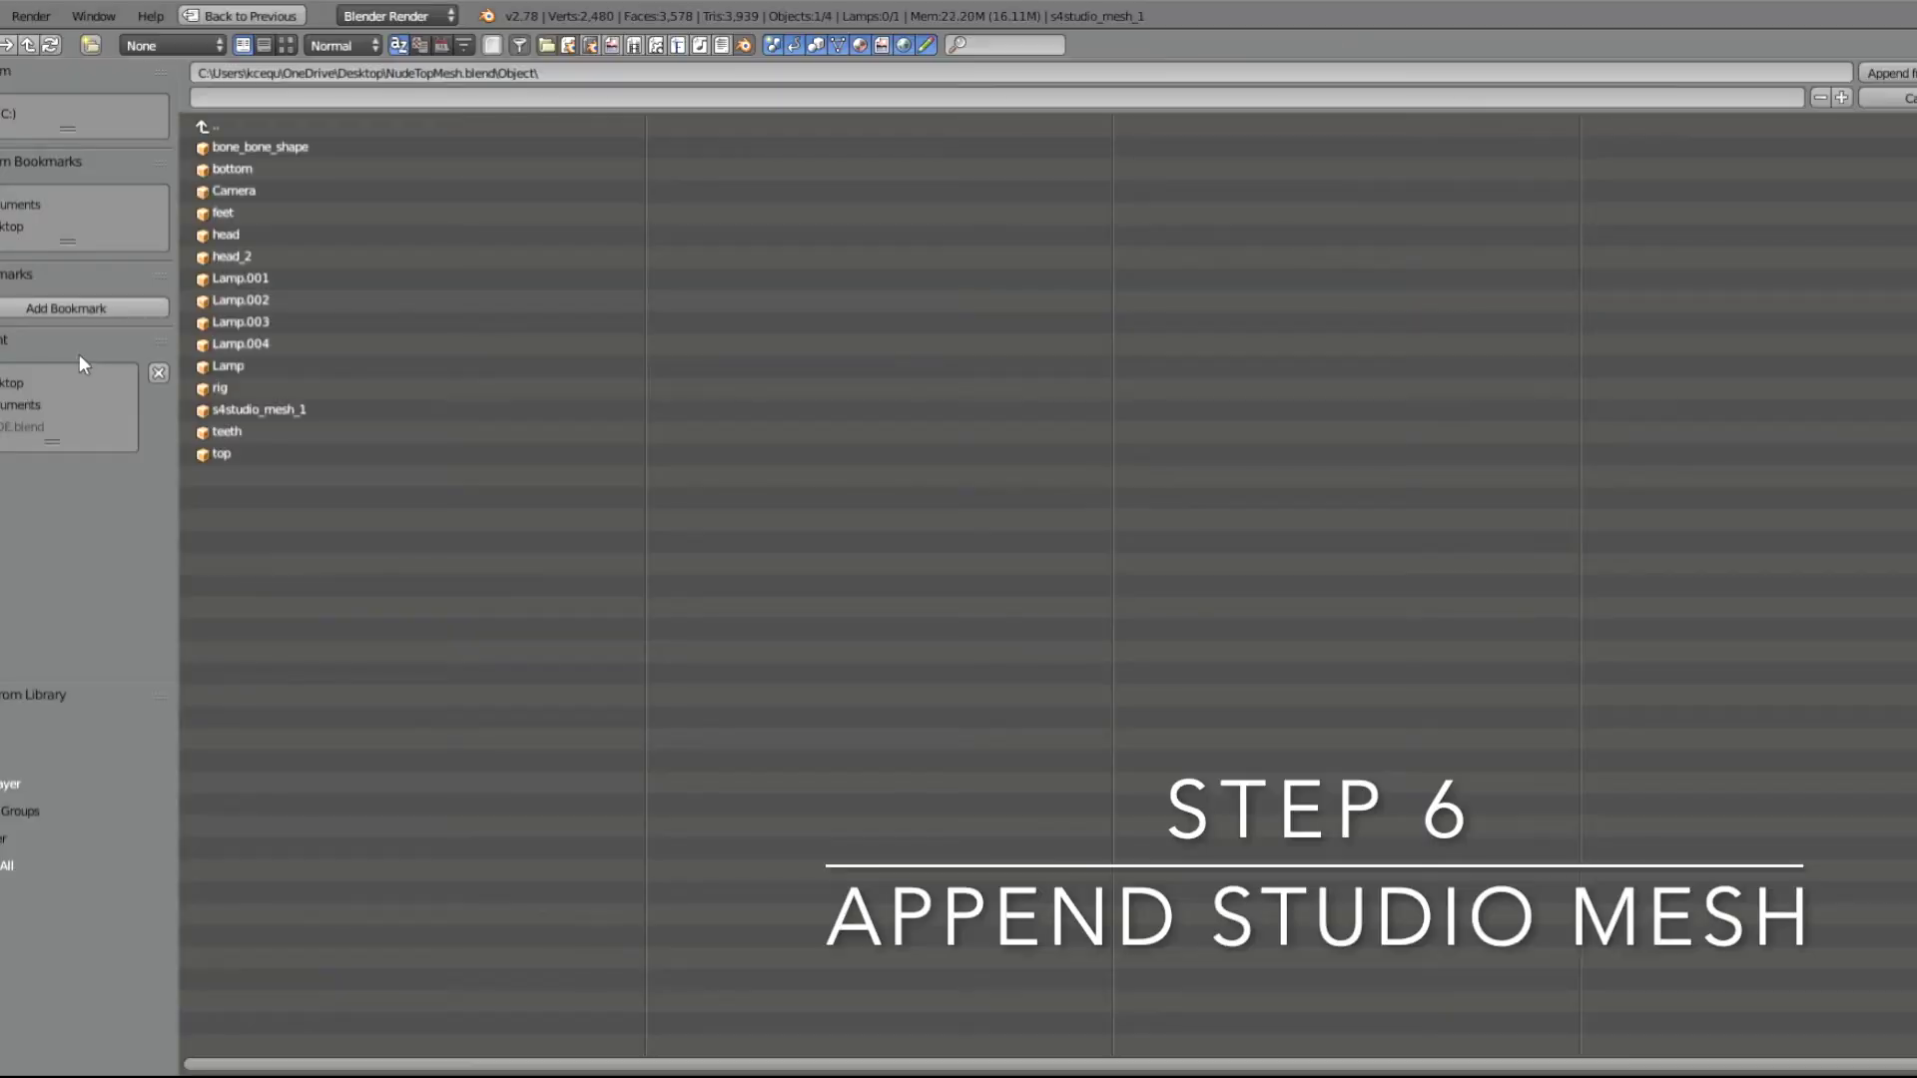
double_click(247, 409)
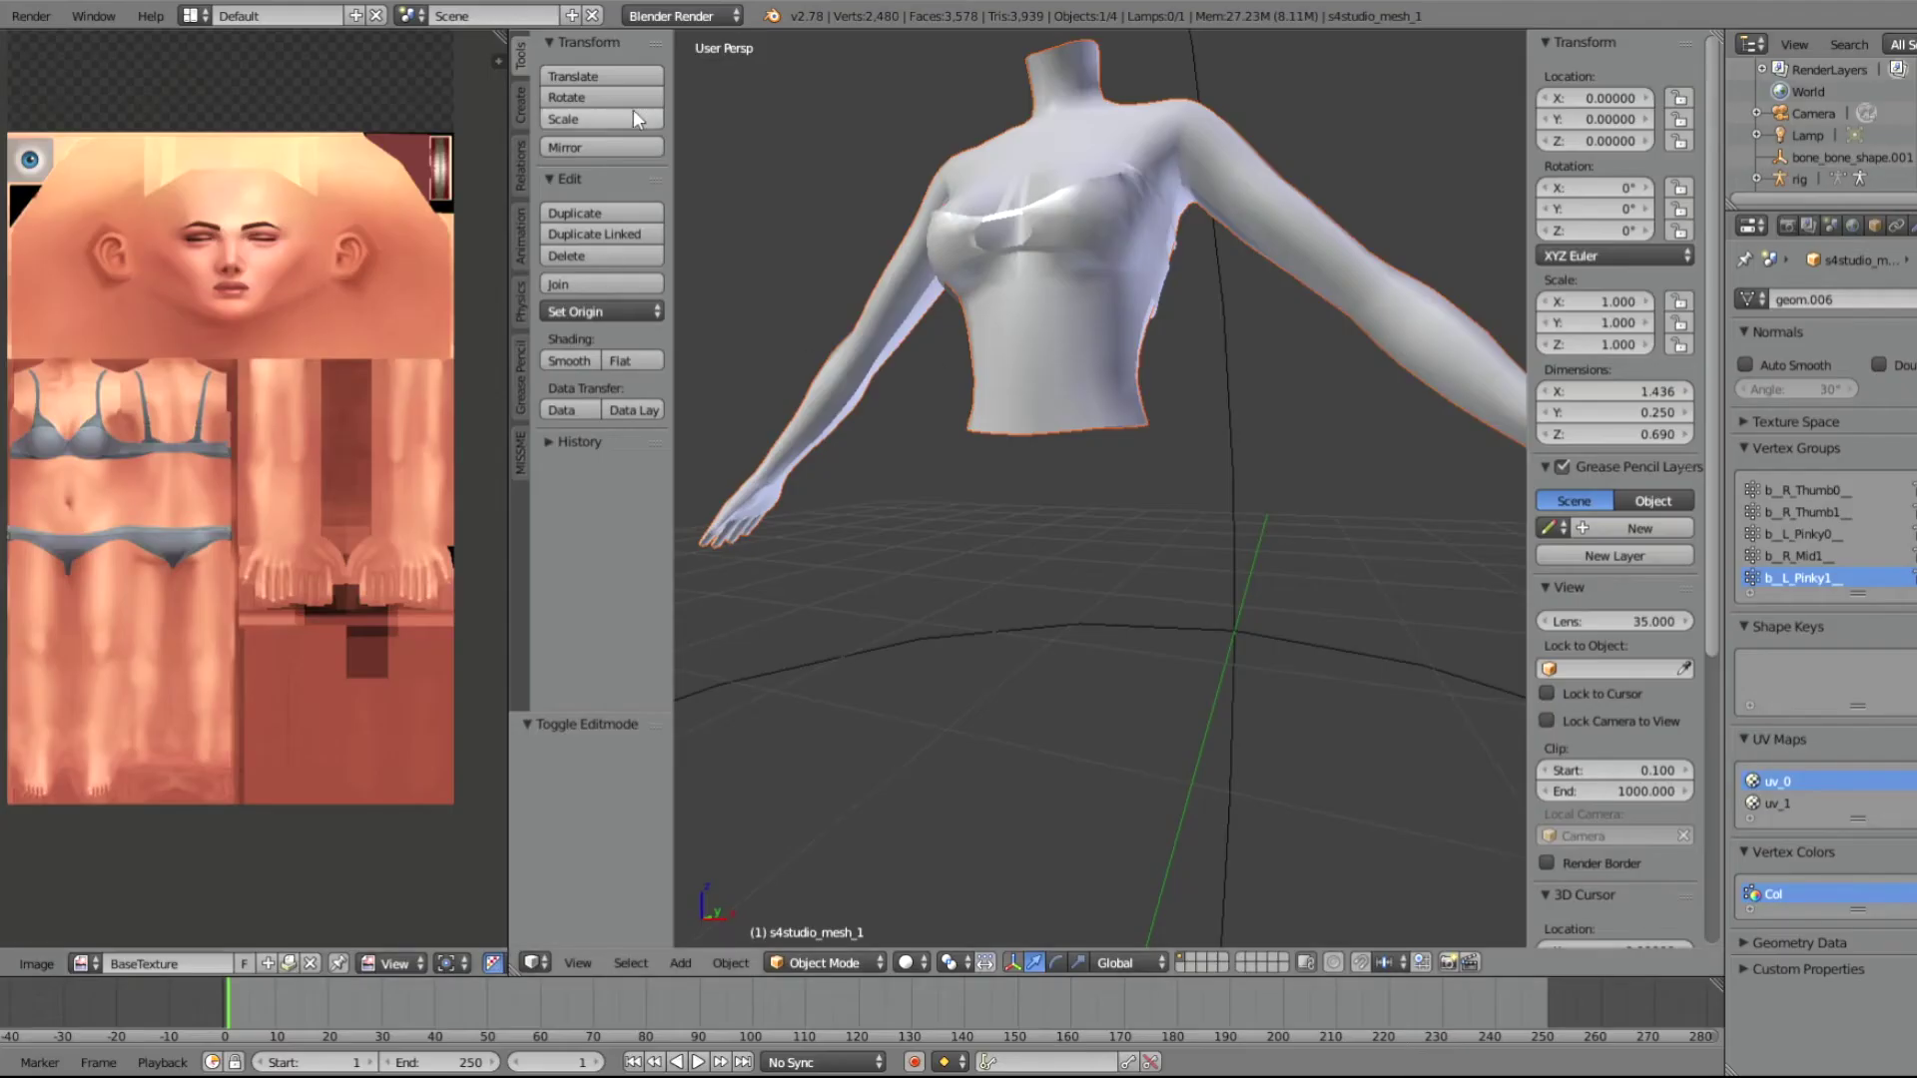
Step: Delete the extra bone_bone_shape.001 and rig.001 objects
right_click(1830, 156)
left_click(1822, 158)
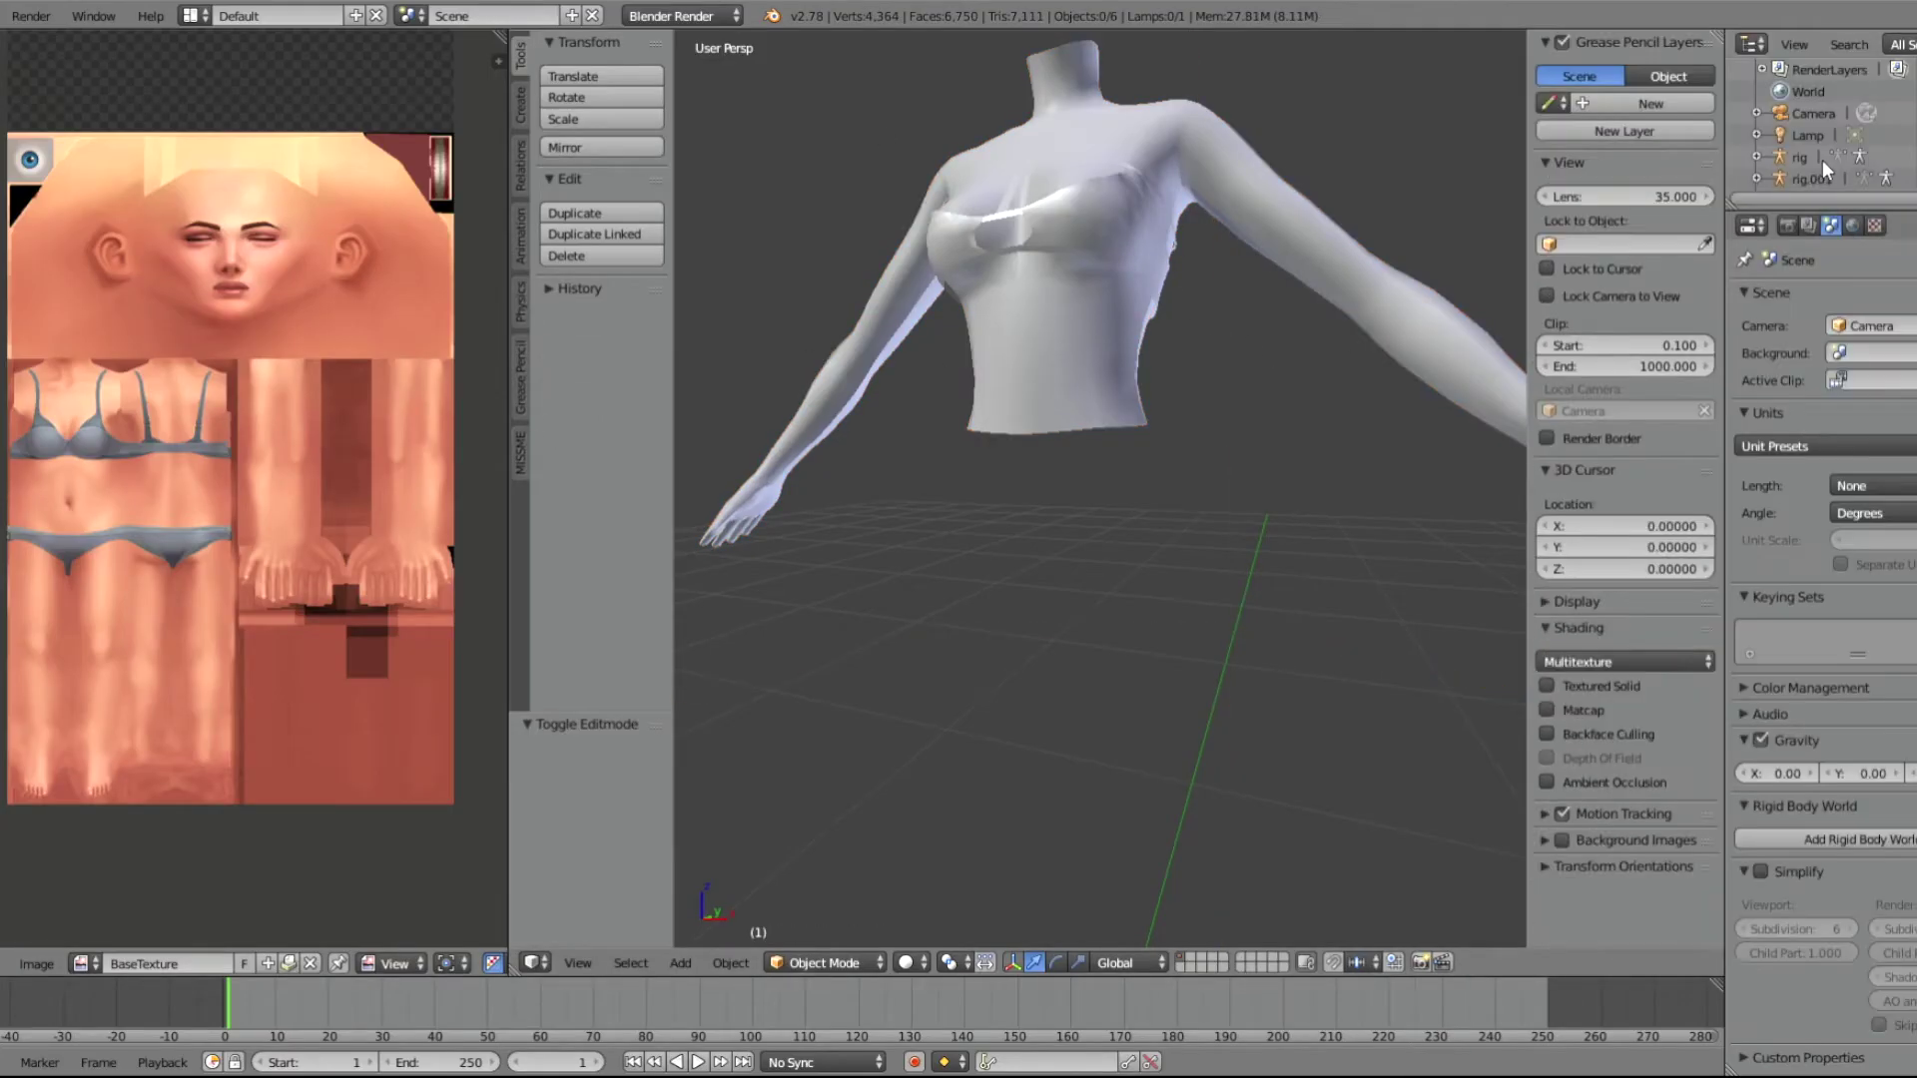
right_click(1816, 181)
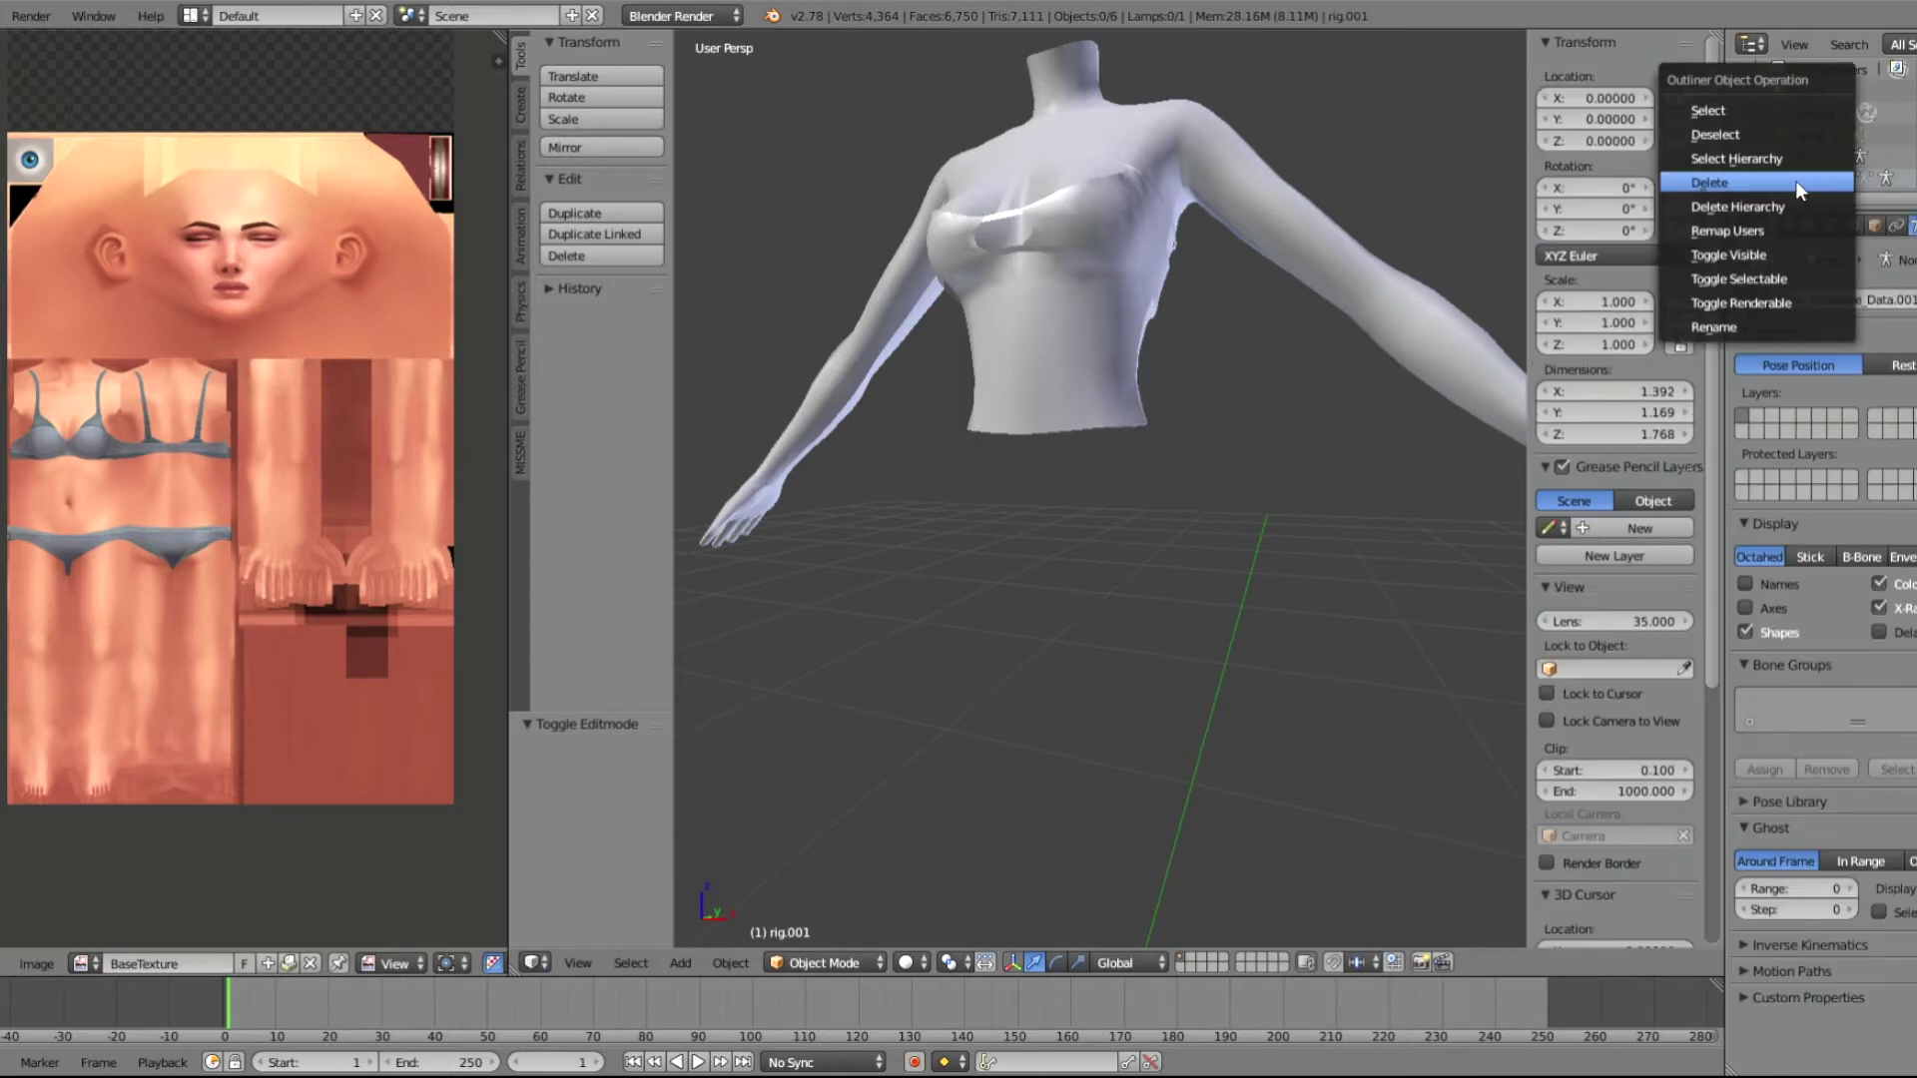
left_click(1796, 180)
scroll(1848, 150, "down", 1)
Step: Rename s4studio_mesh_1.001 to REF
double_click(1886, 180)
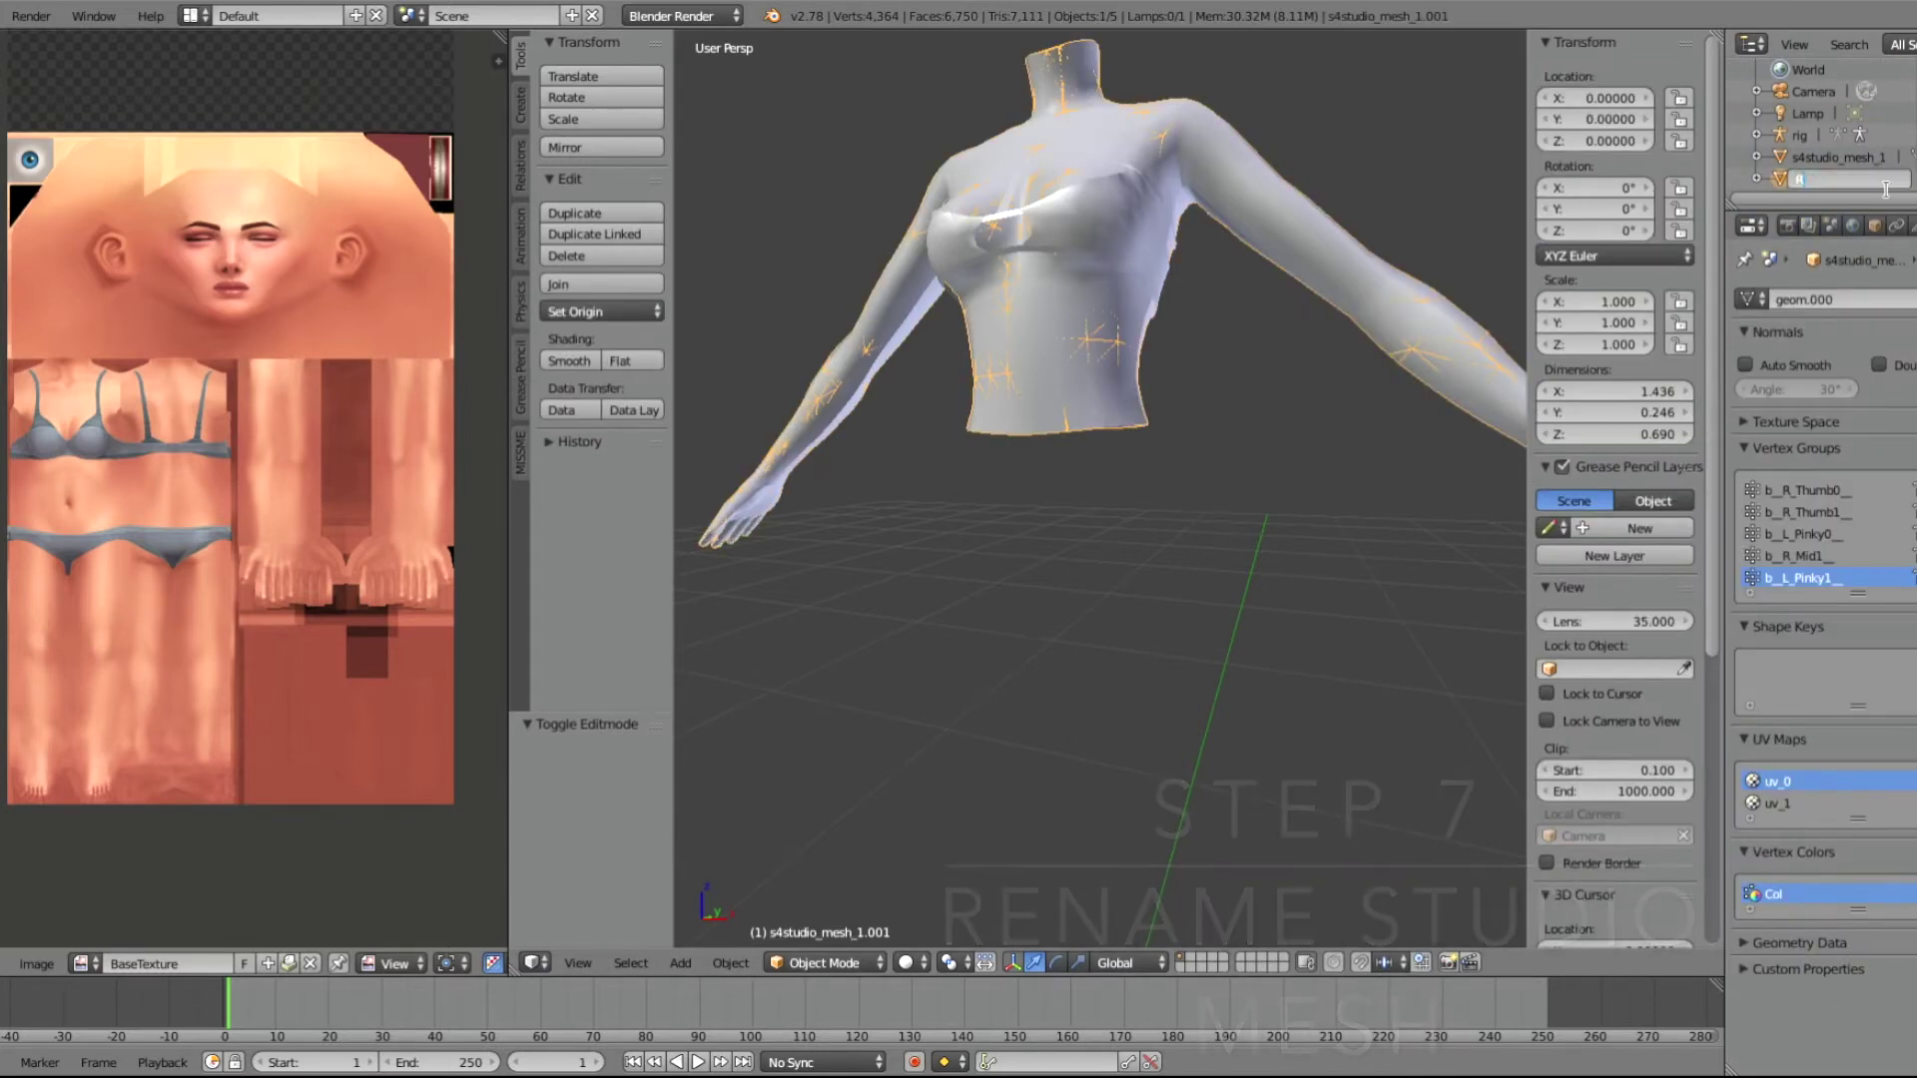
type("REF")
key("Return")
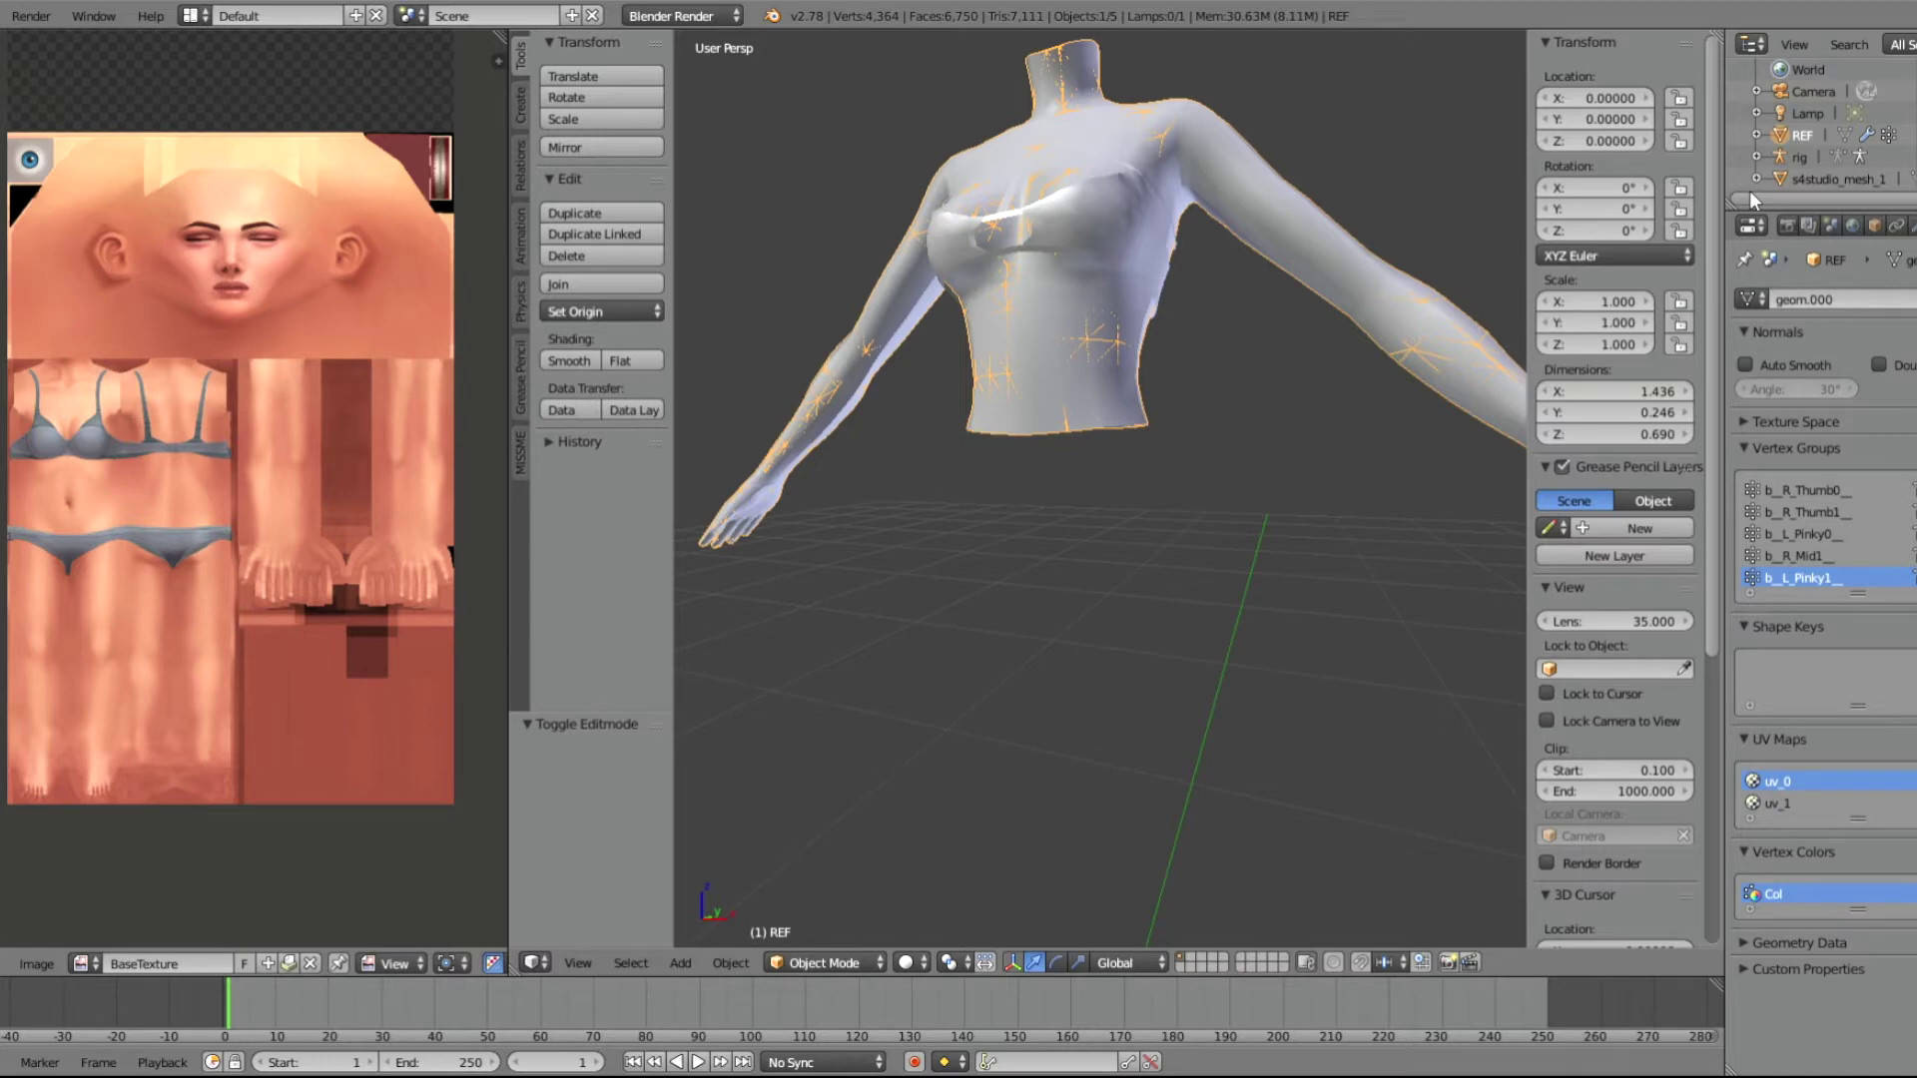
left_click(515, 454)
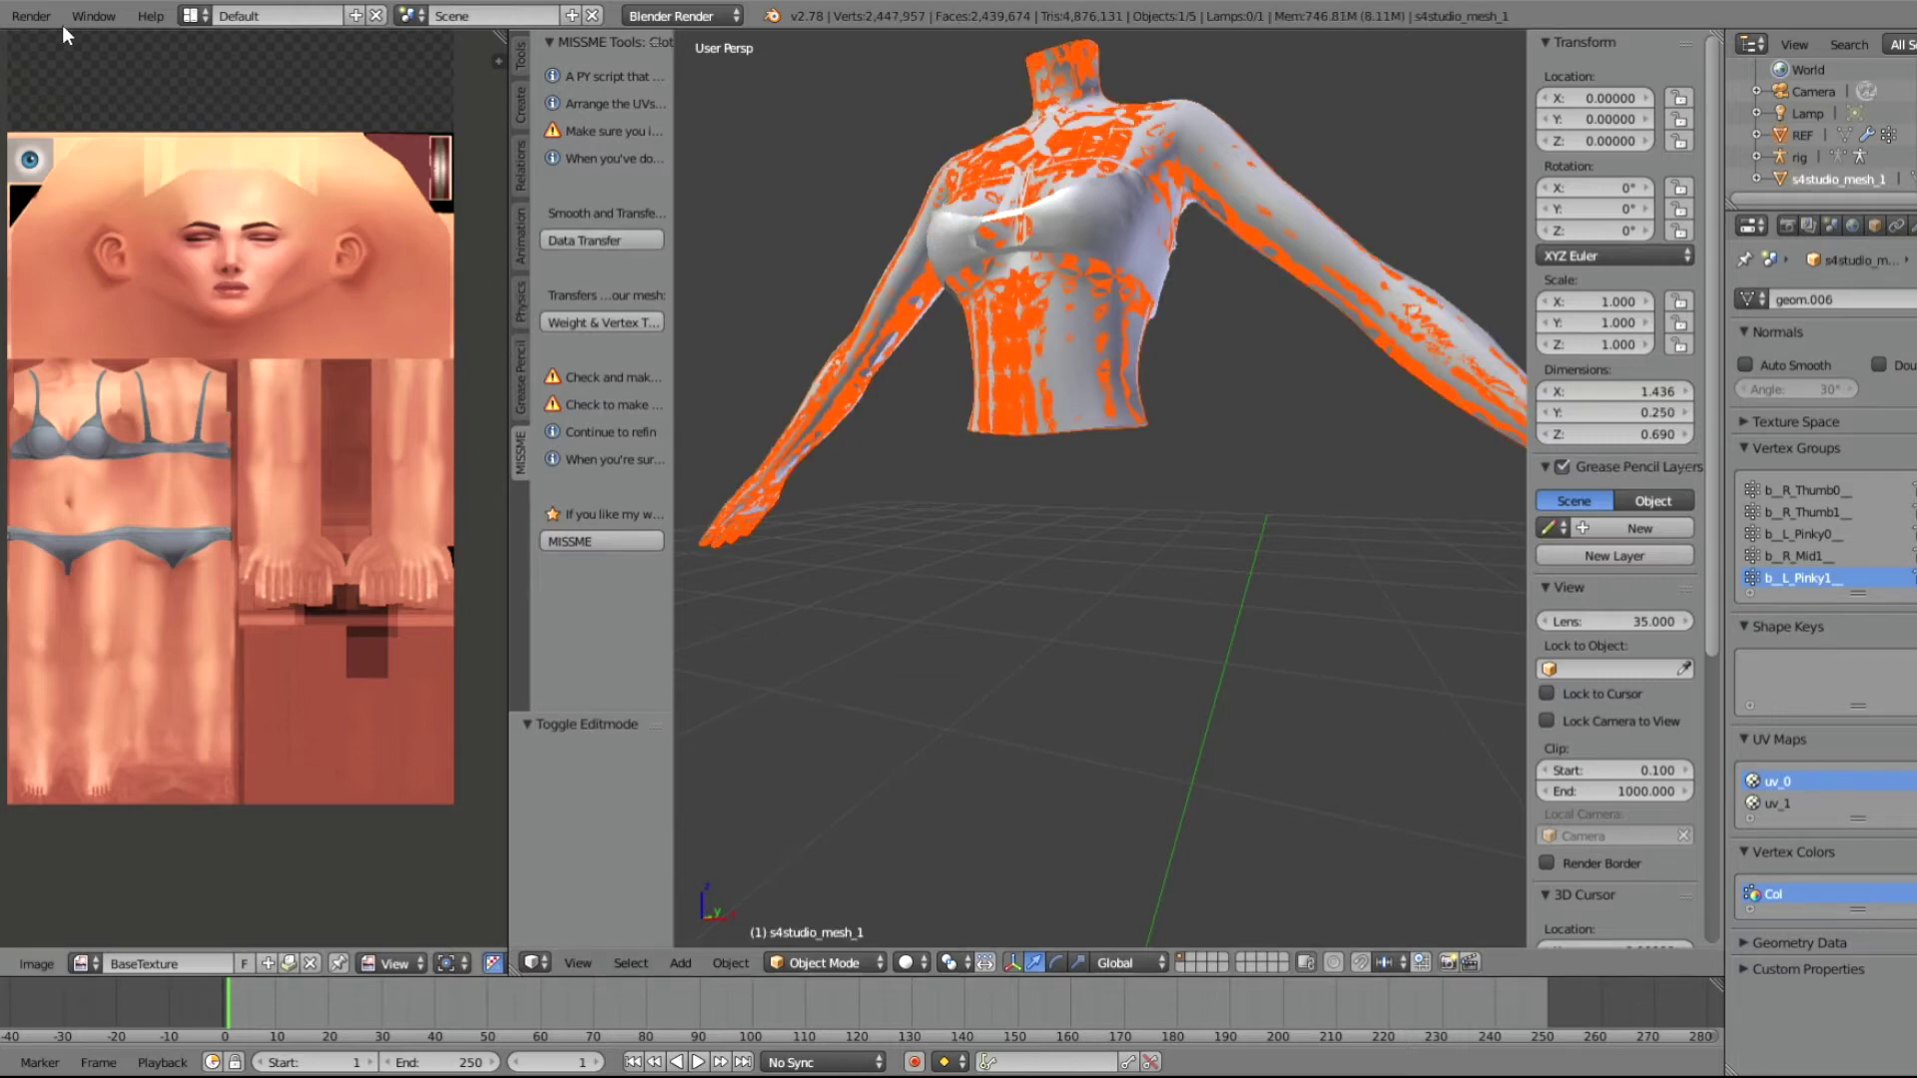
Step: Save the project as EX.blend and run MISSME Weight & Vertex Transfer onto the top
left_click(4, 16)
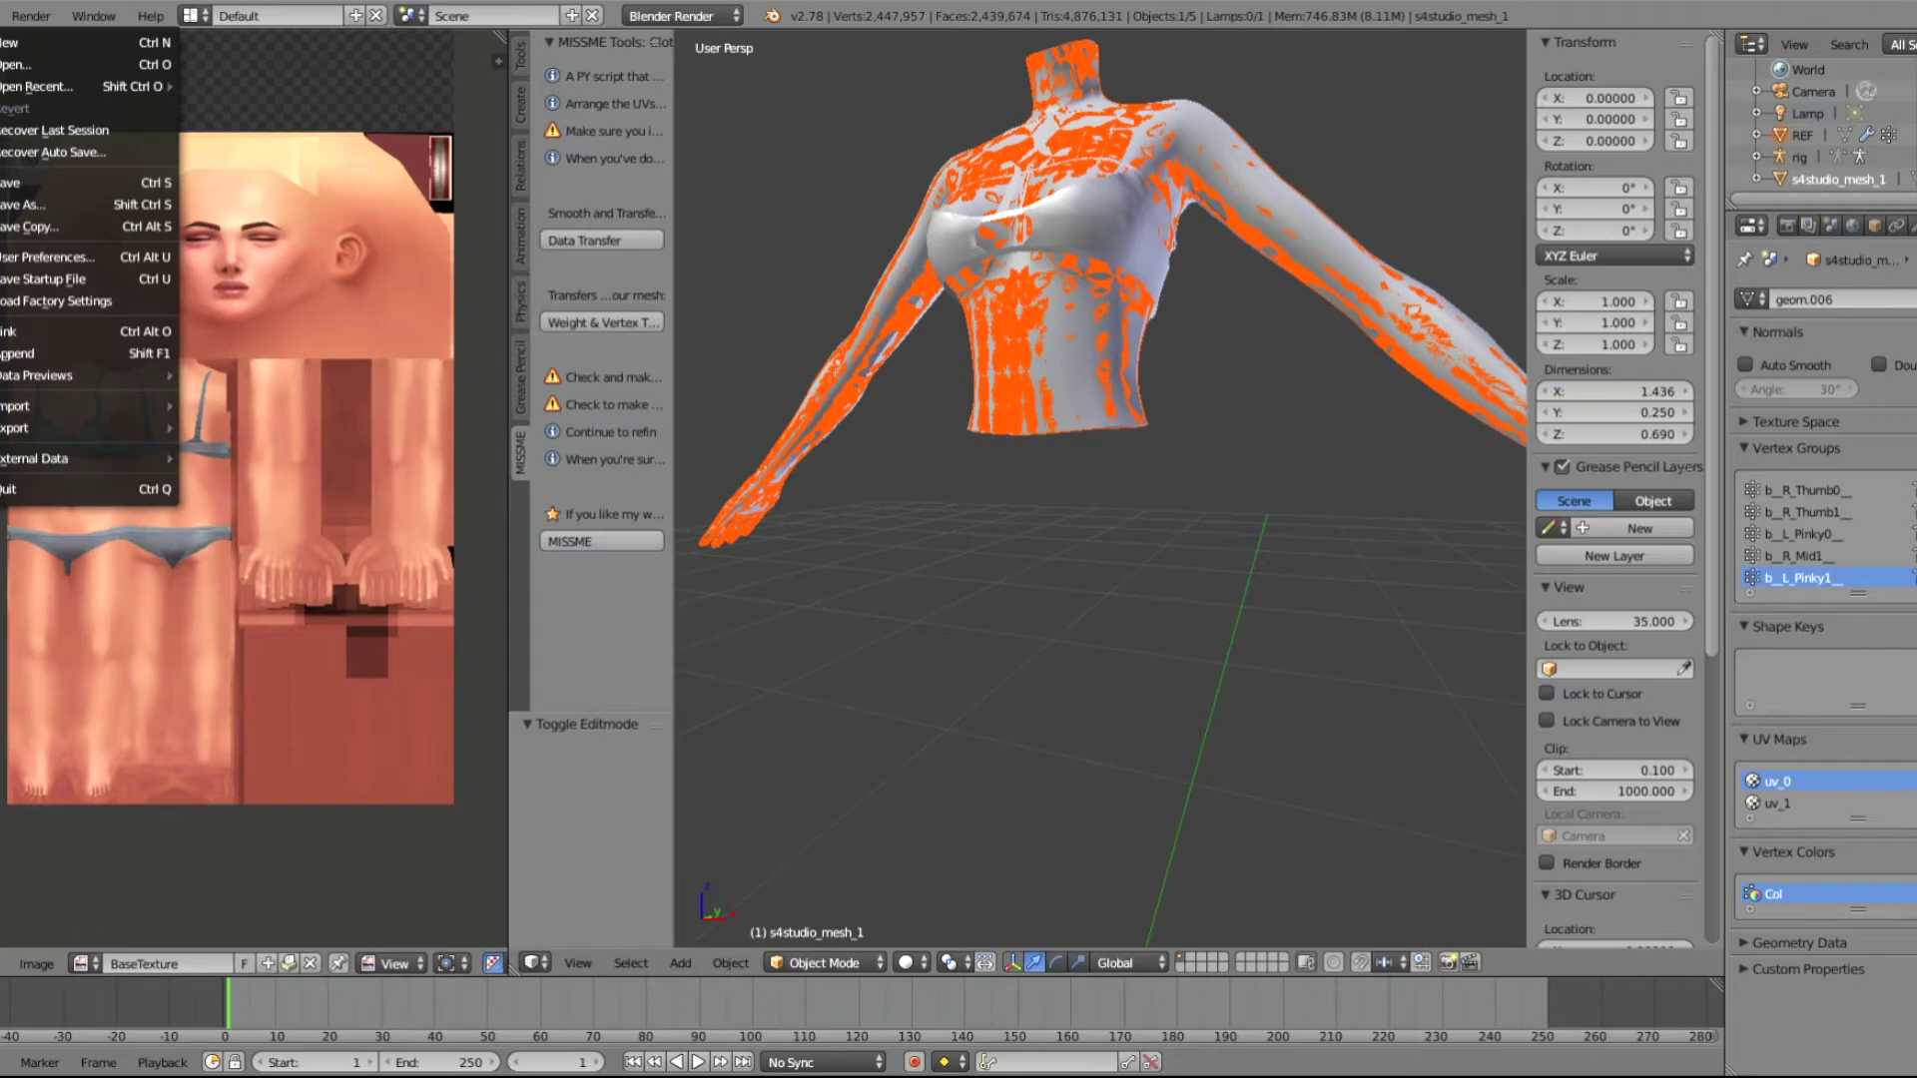
left_click(63, 198)
left_click(237, 98)
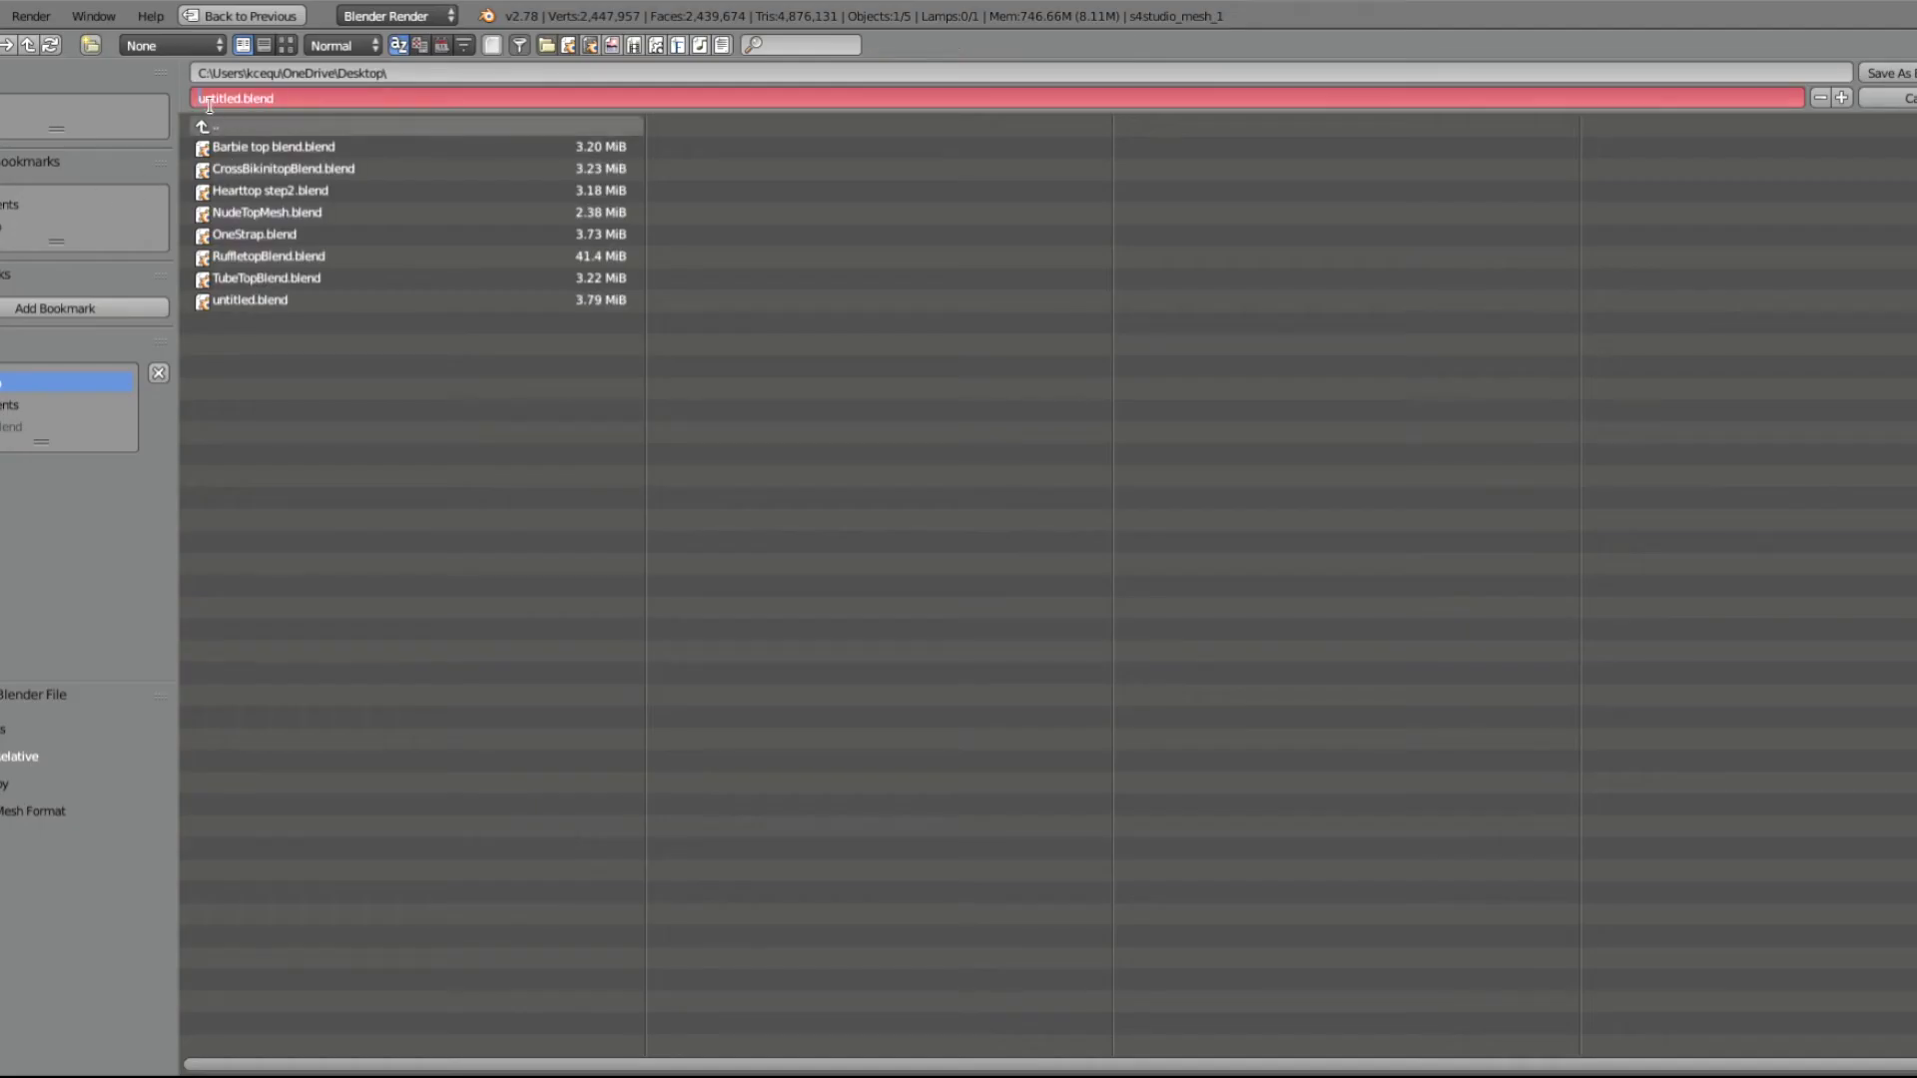
left_click_drag(243, 98, 199, 98)
type("EX")
left_click(1902, 76)
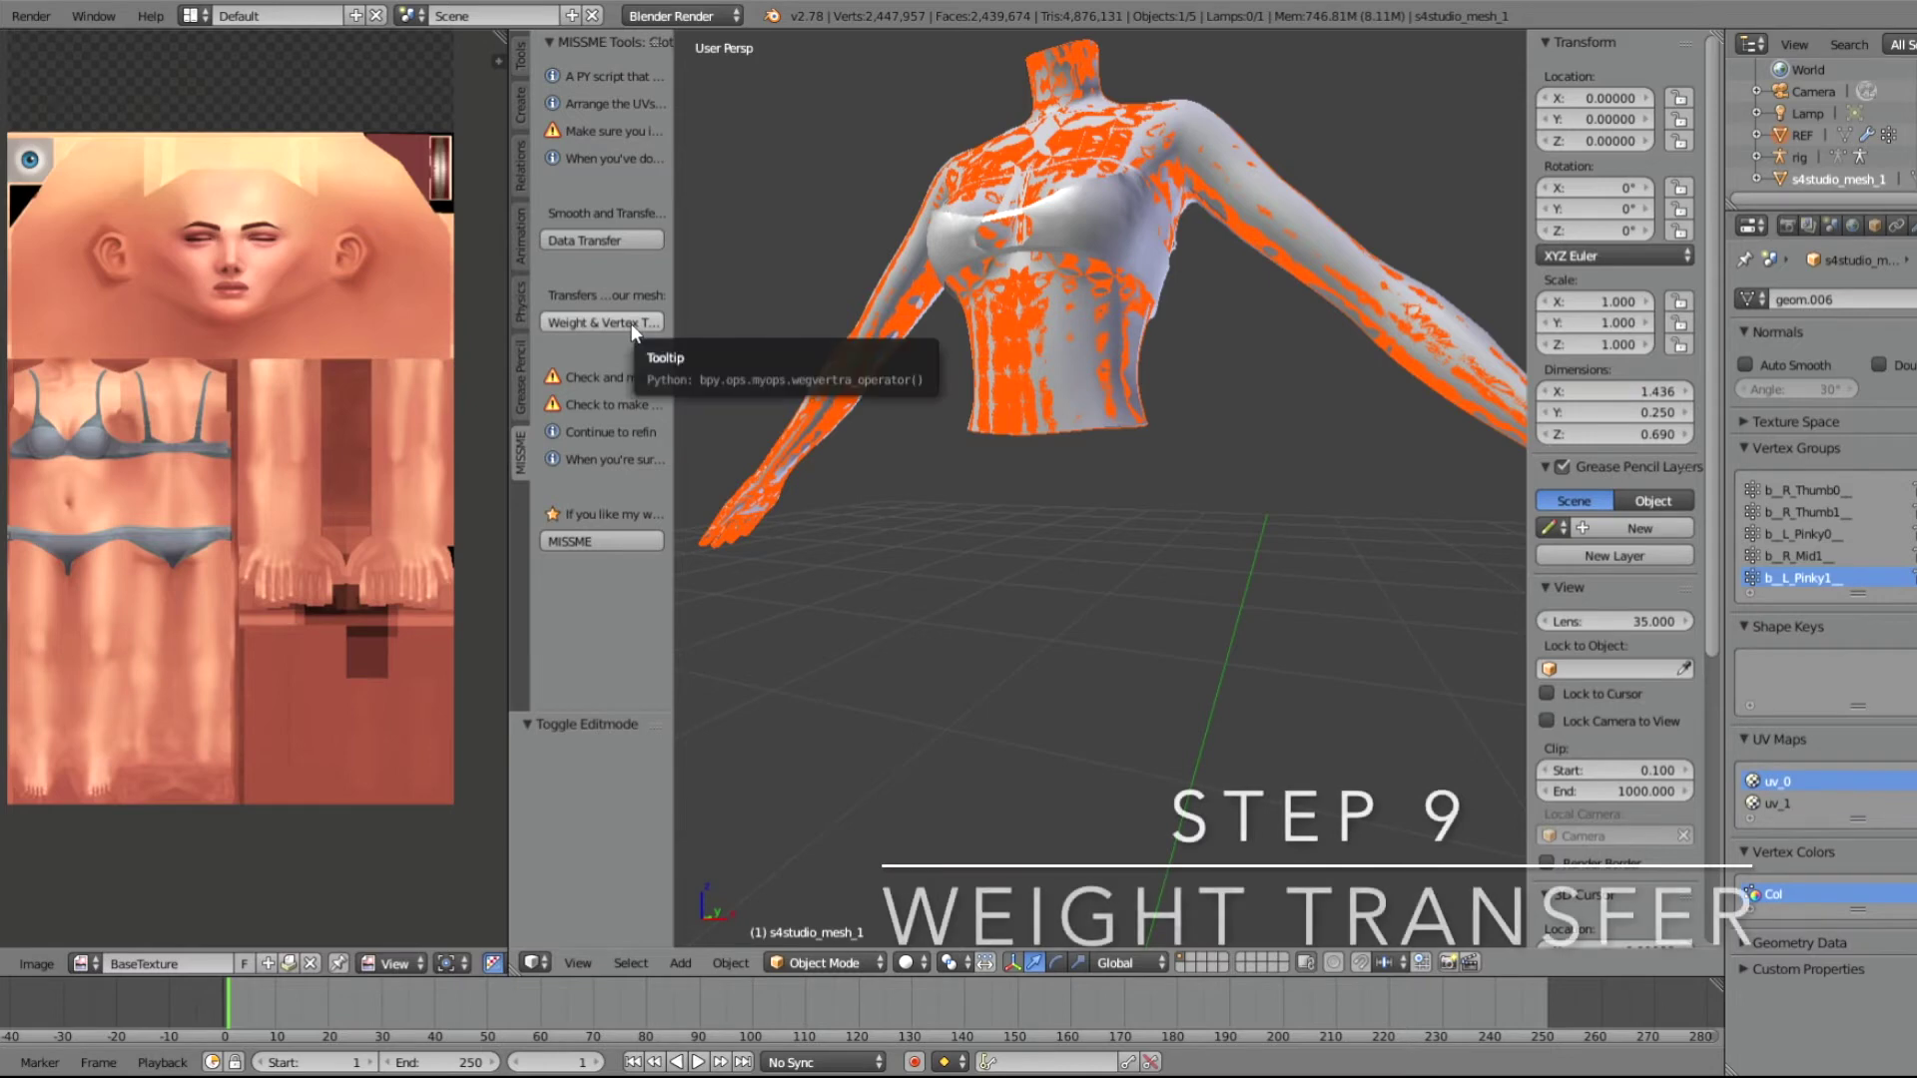
left_click(631, 323)
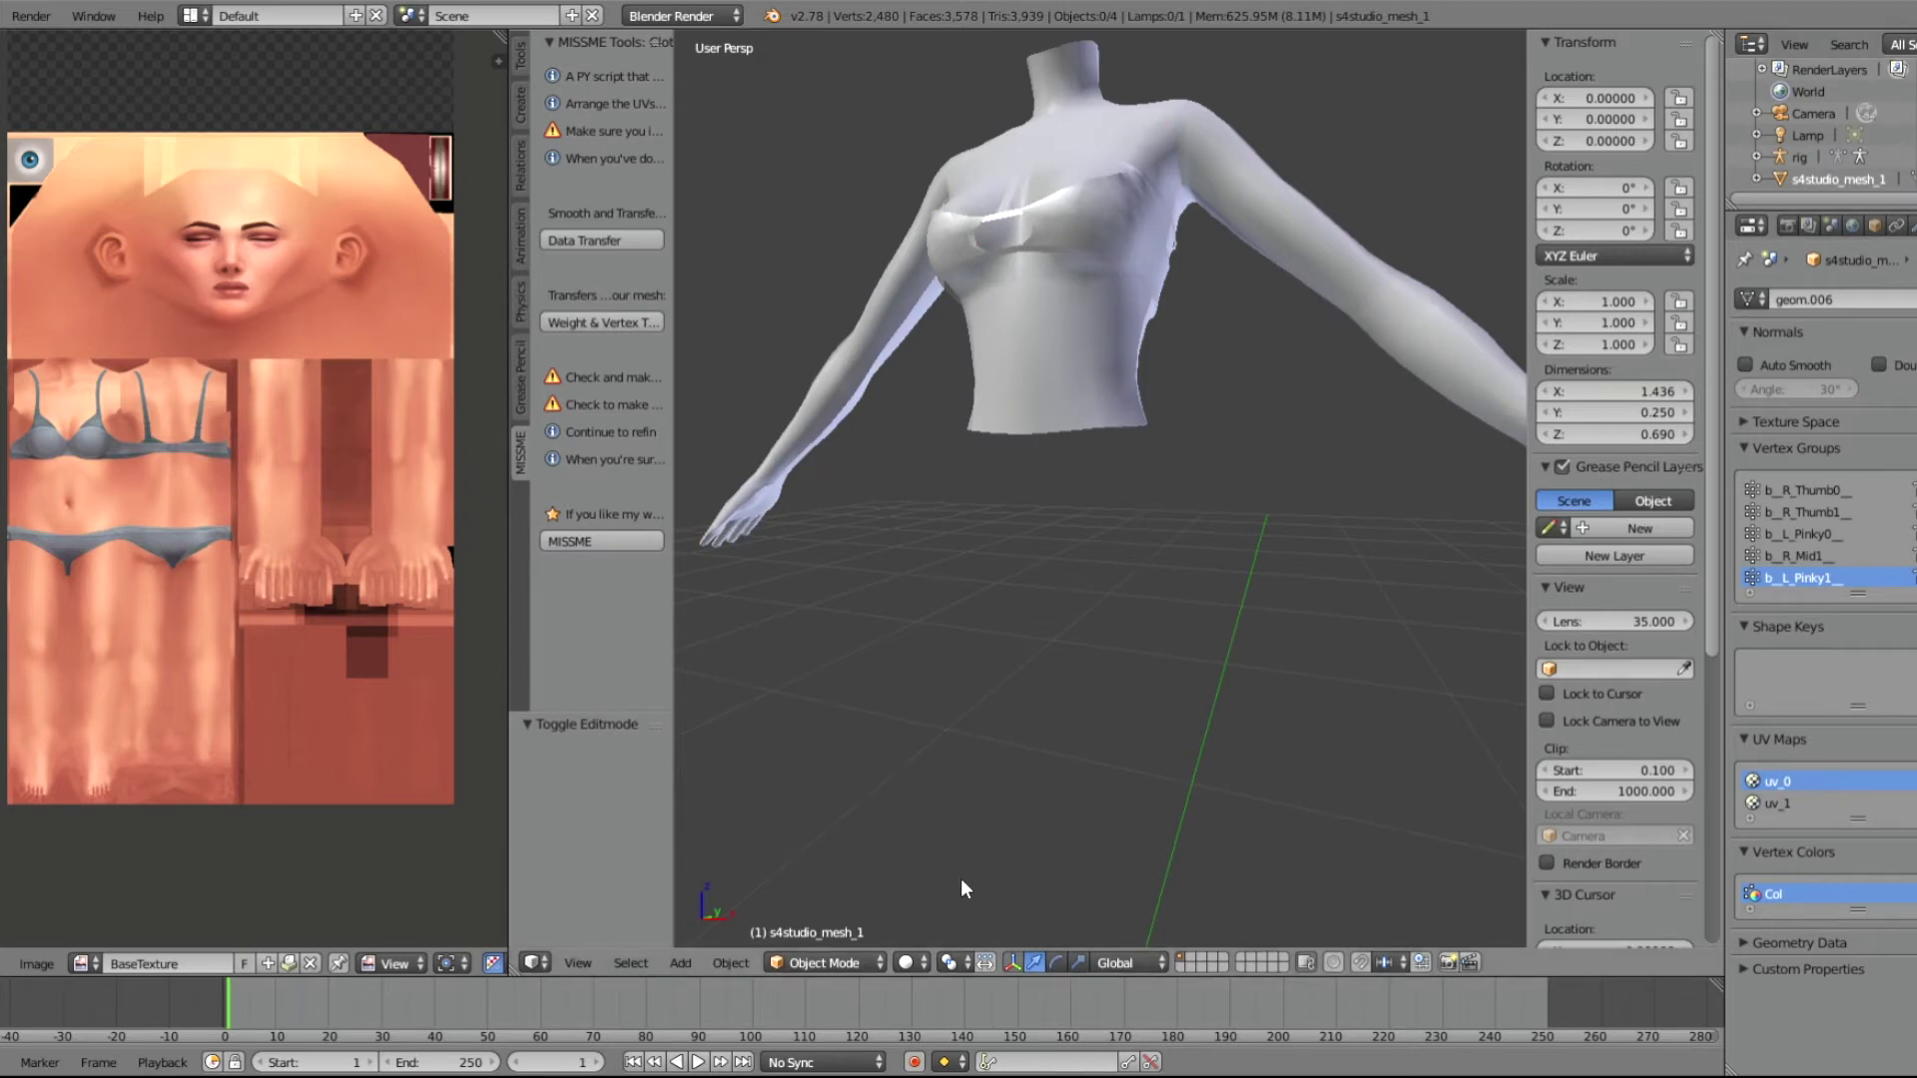
left_click(847, 959)
left_click(832, 913)
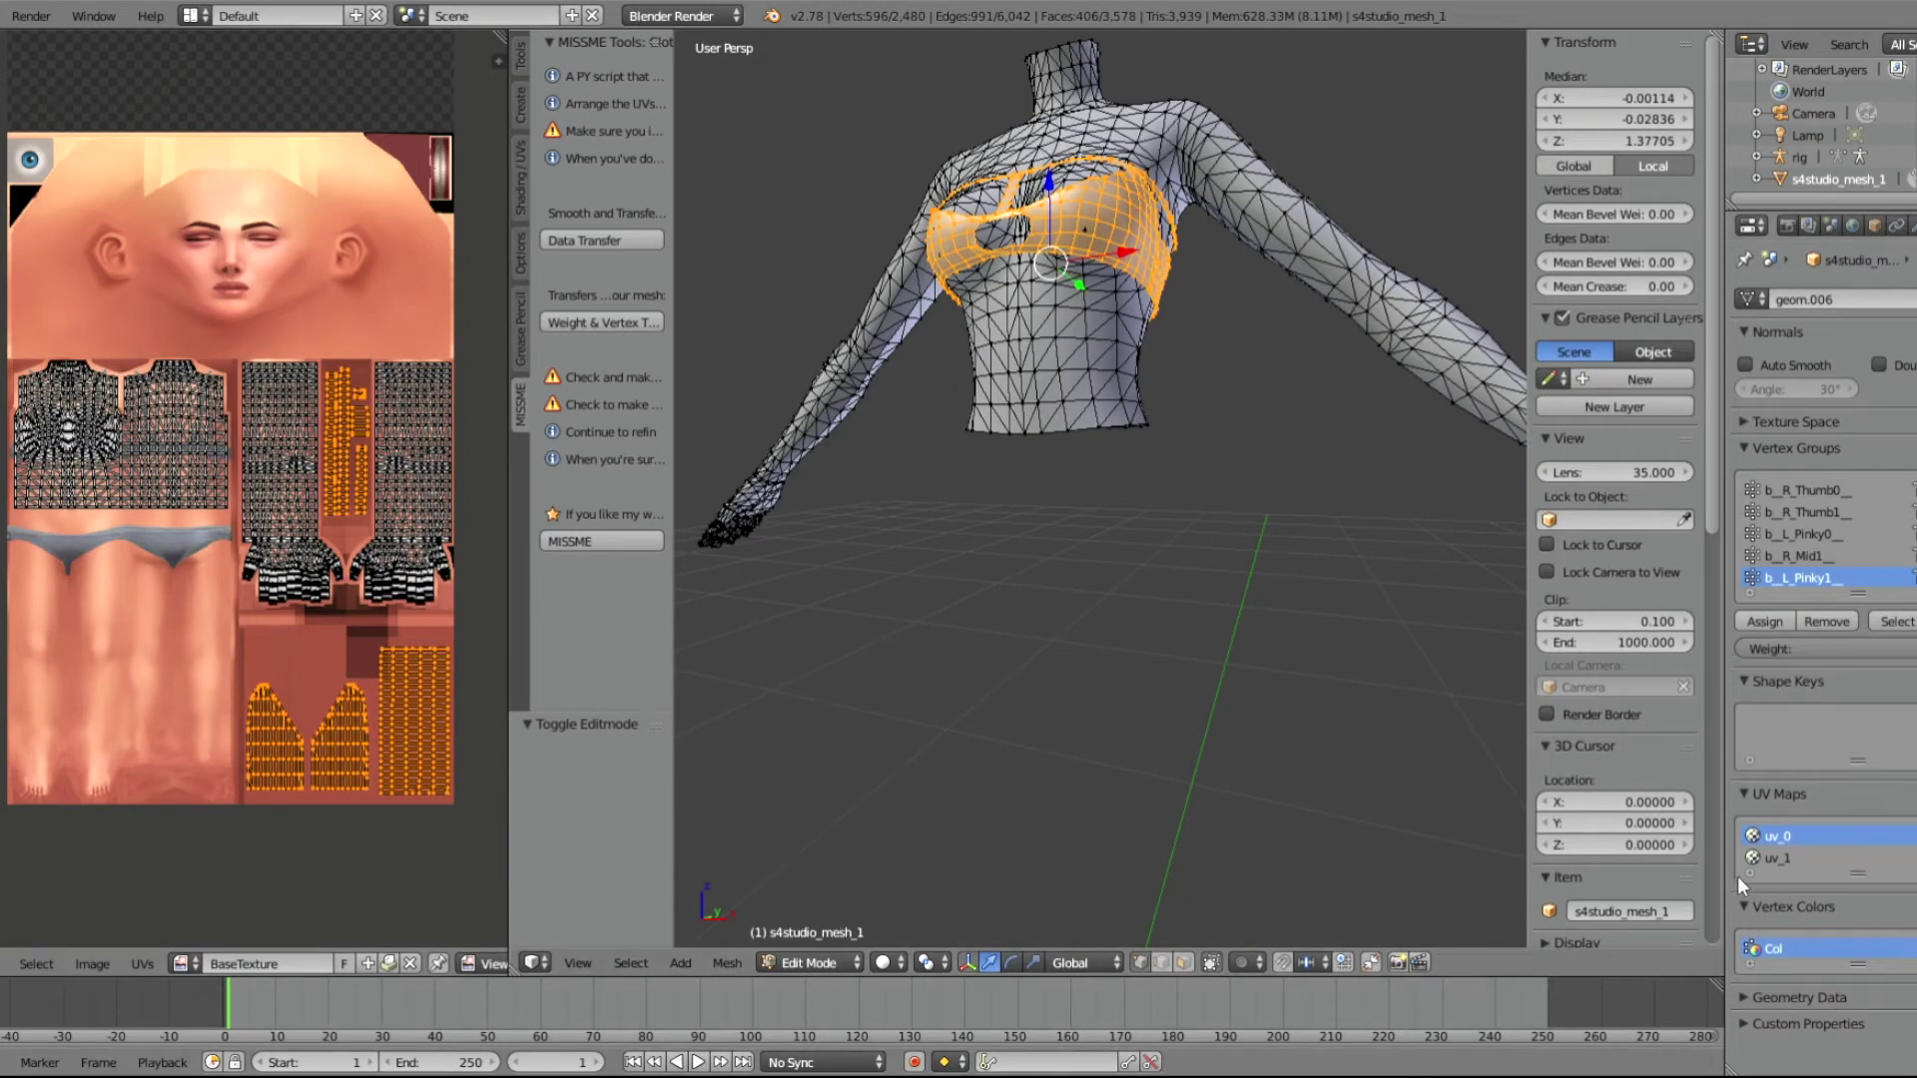
left_click(1768, 858)
scroll(152, 364, "up", 6)
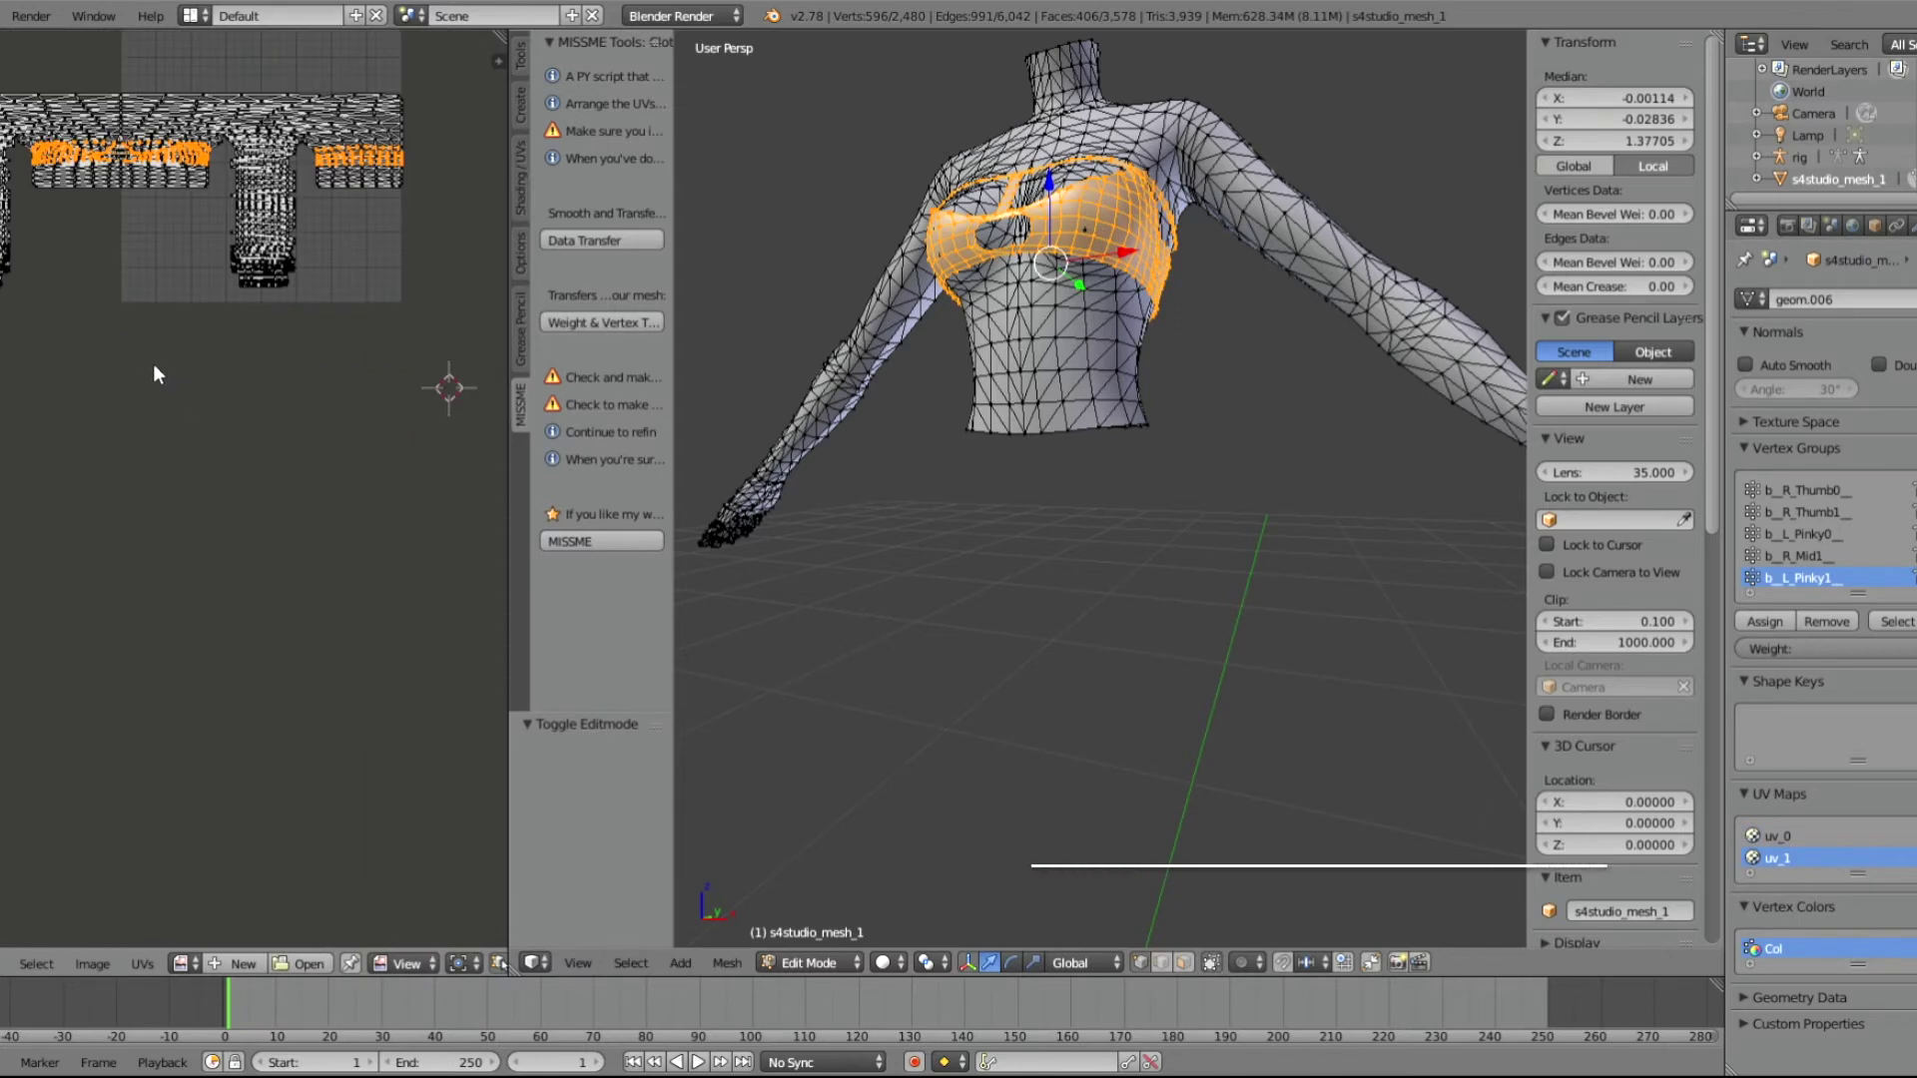
scroll(217, 607, "down", 5)
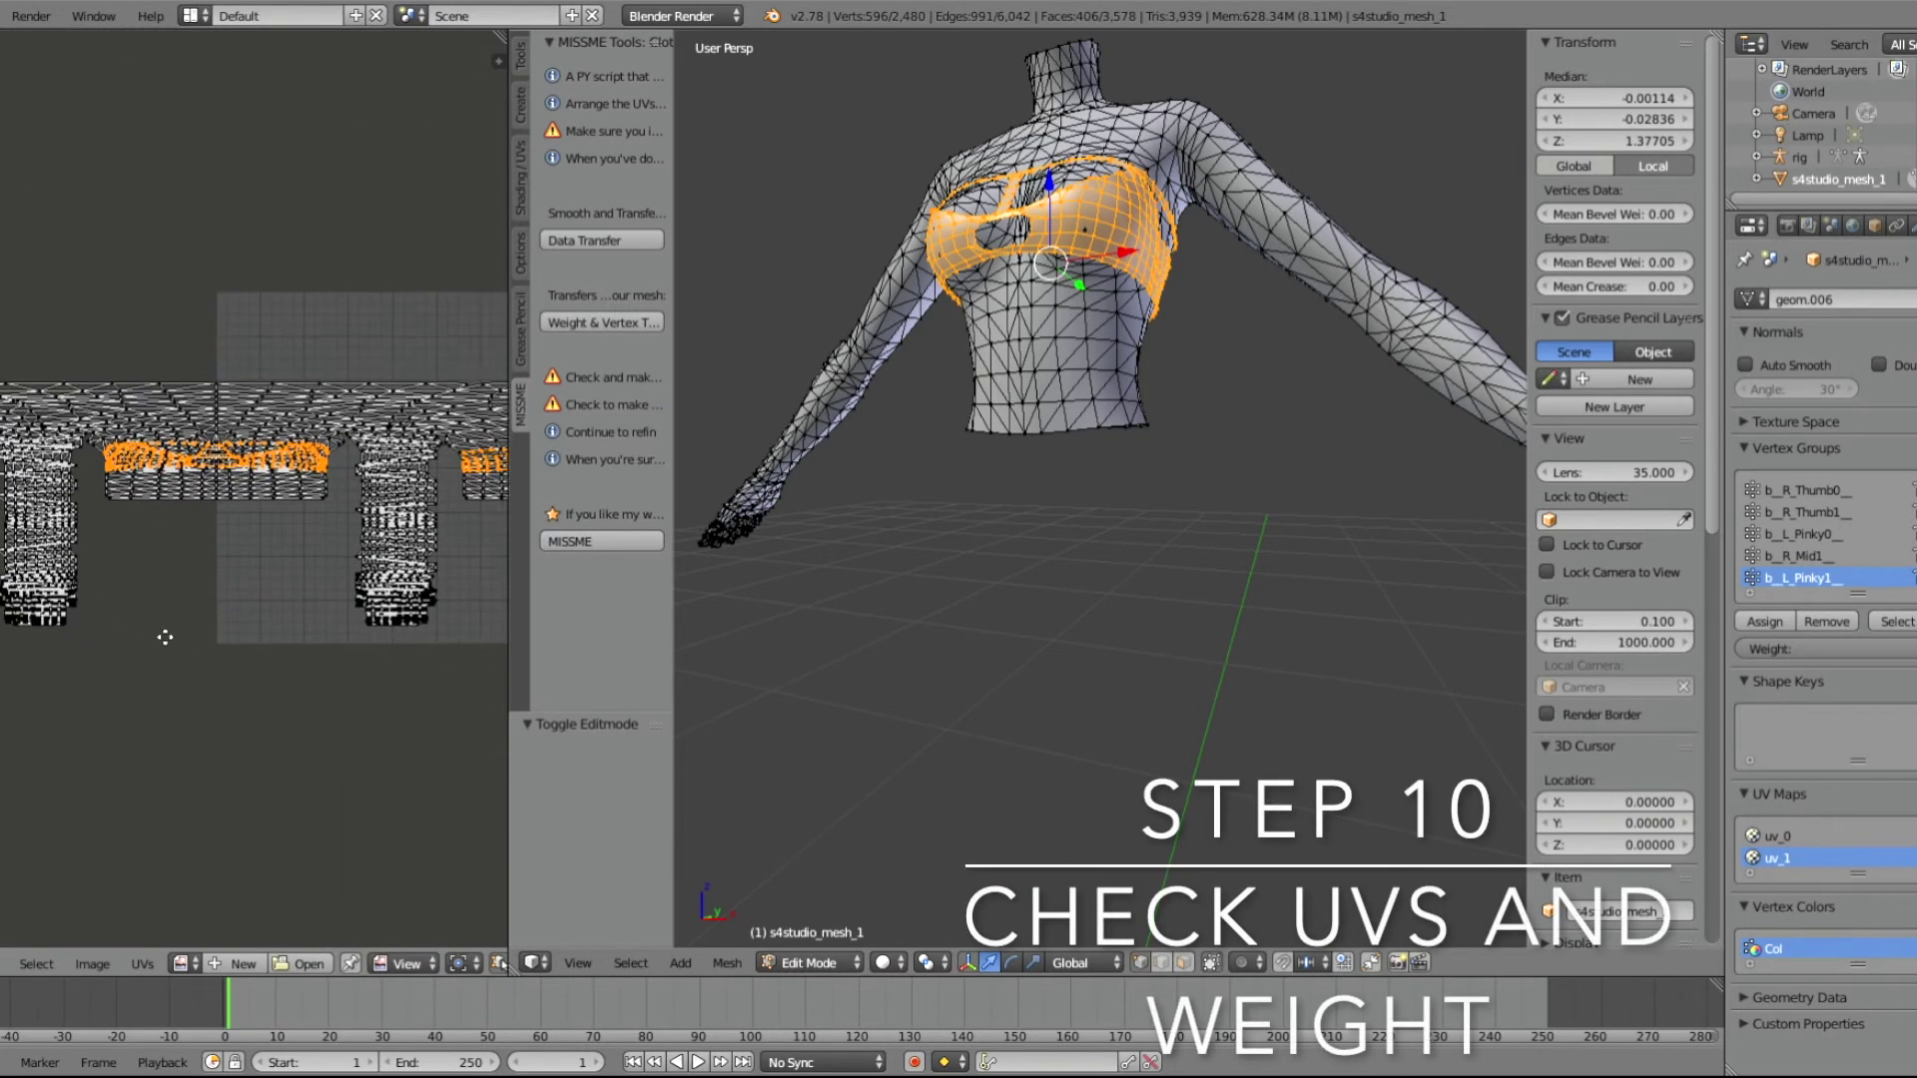
middle_click_drag(120, 603, 199, 641)
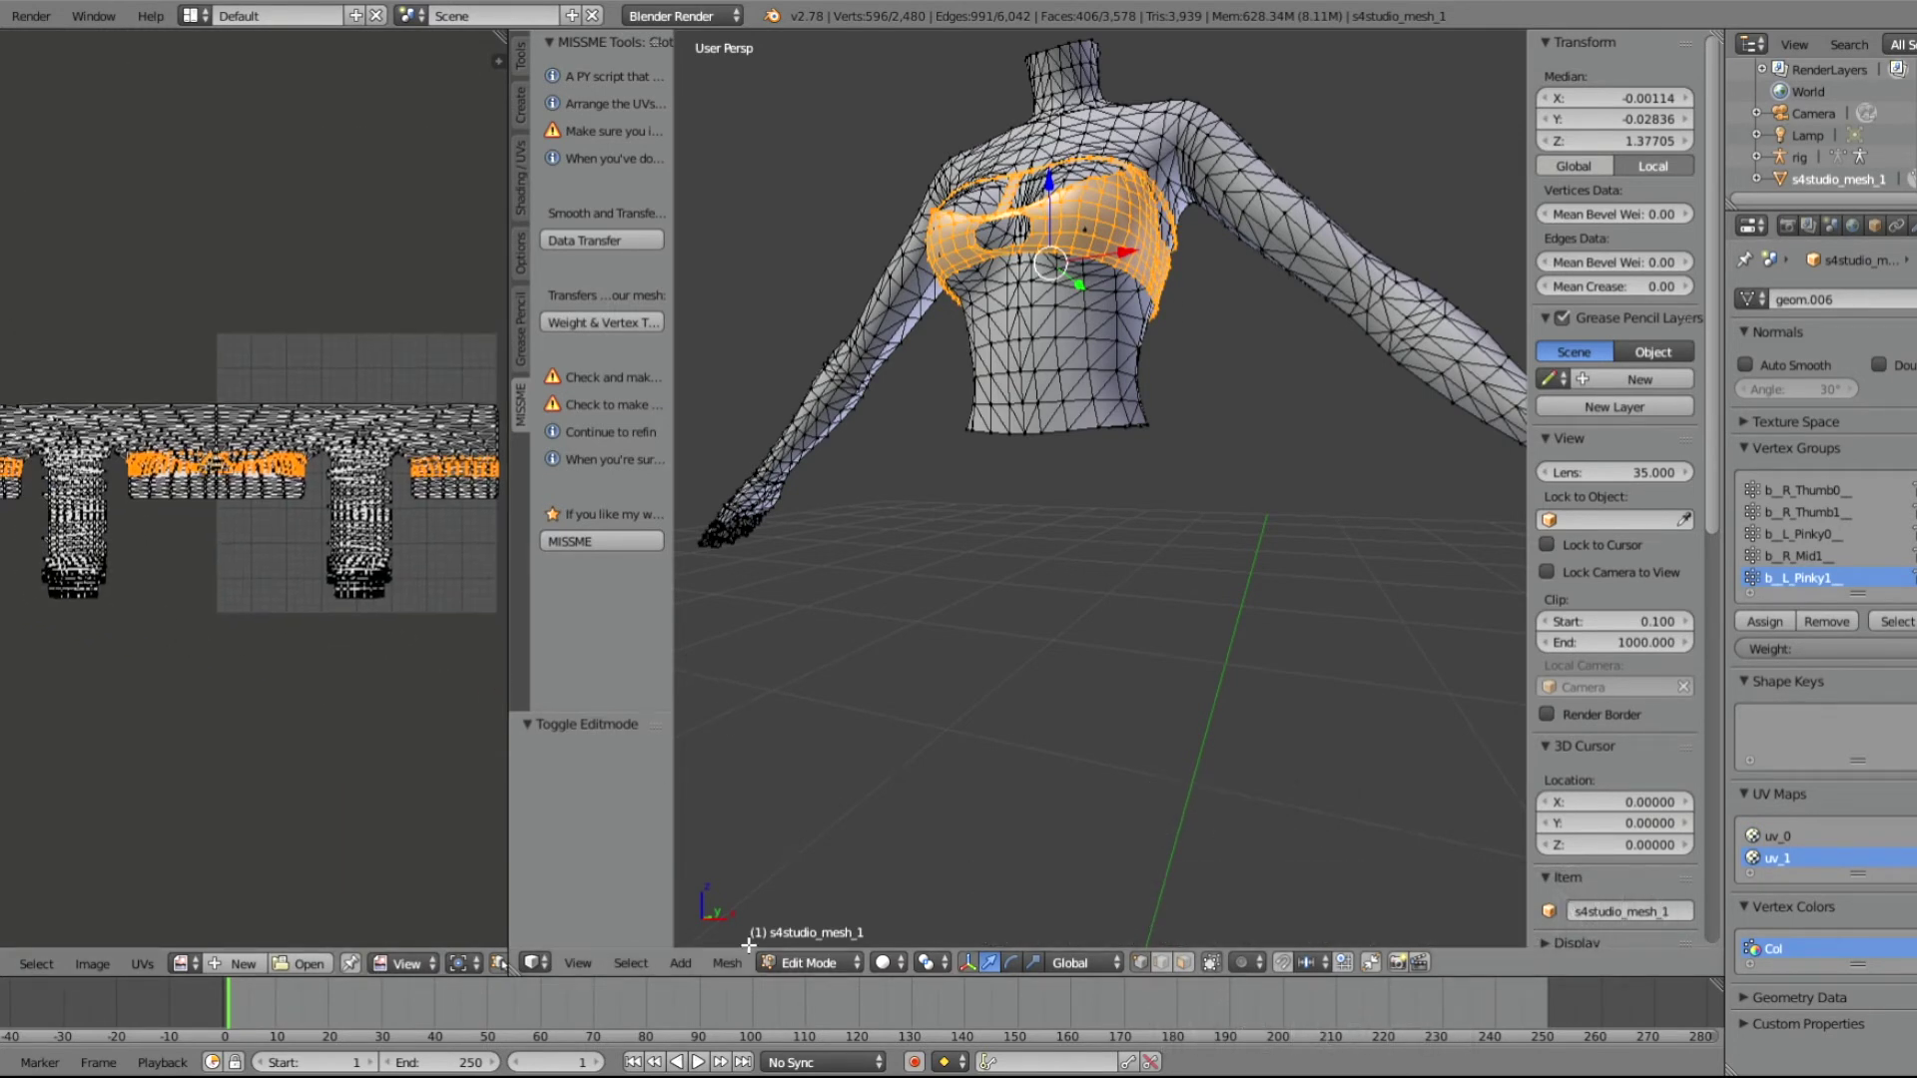
left_click(835, 963)
left_click(839, 936)
left_click(806, 962)
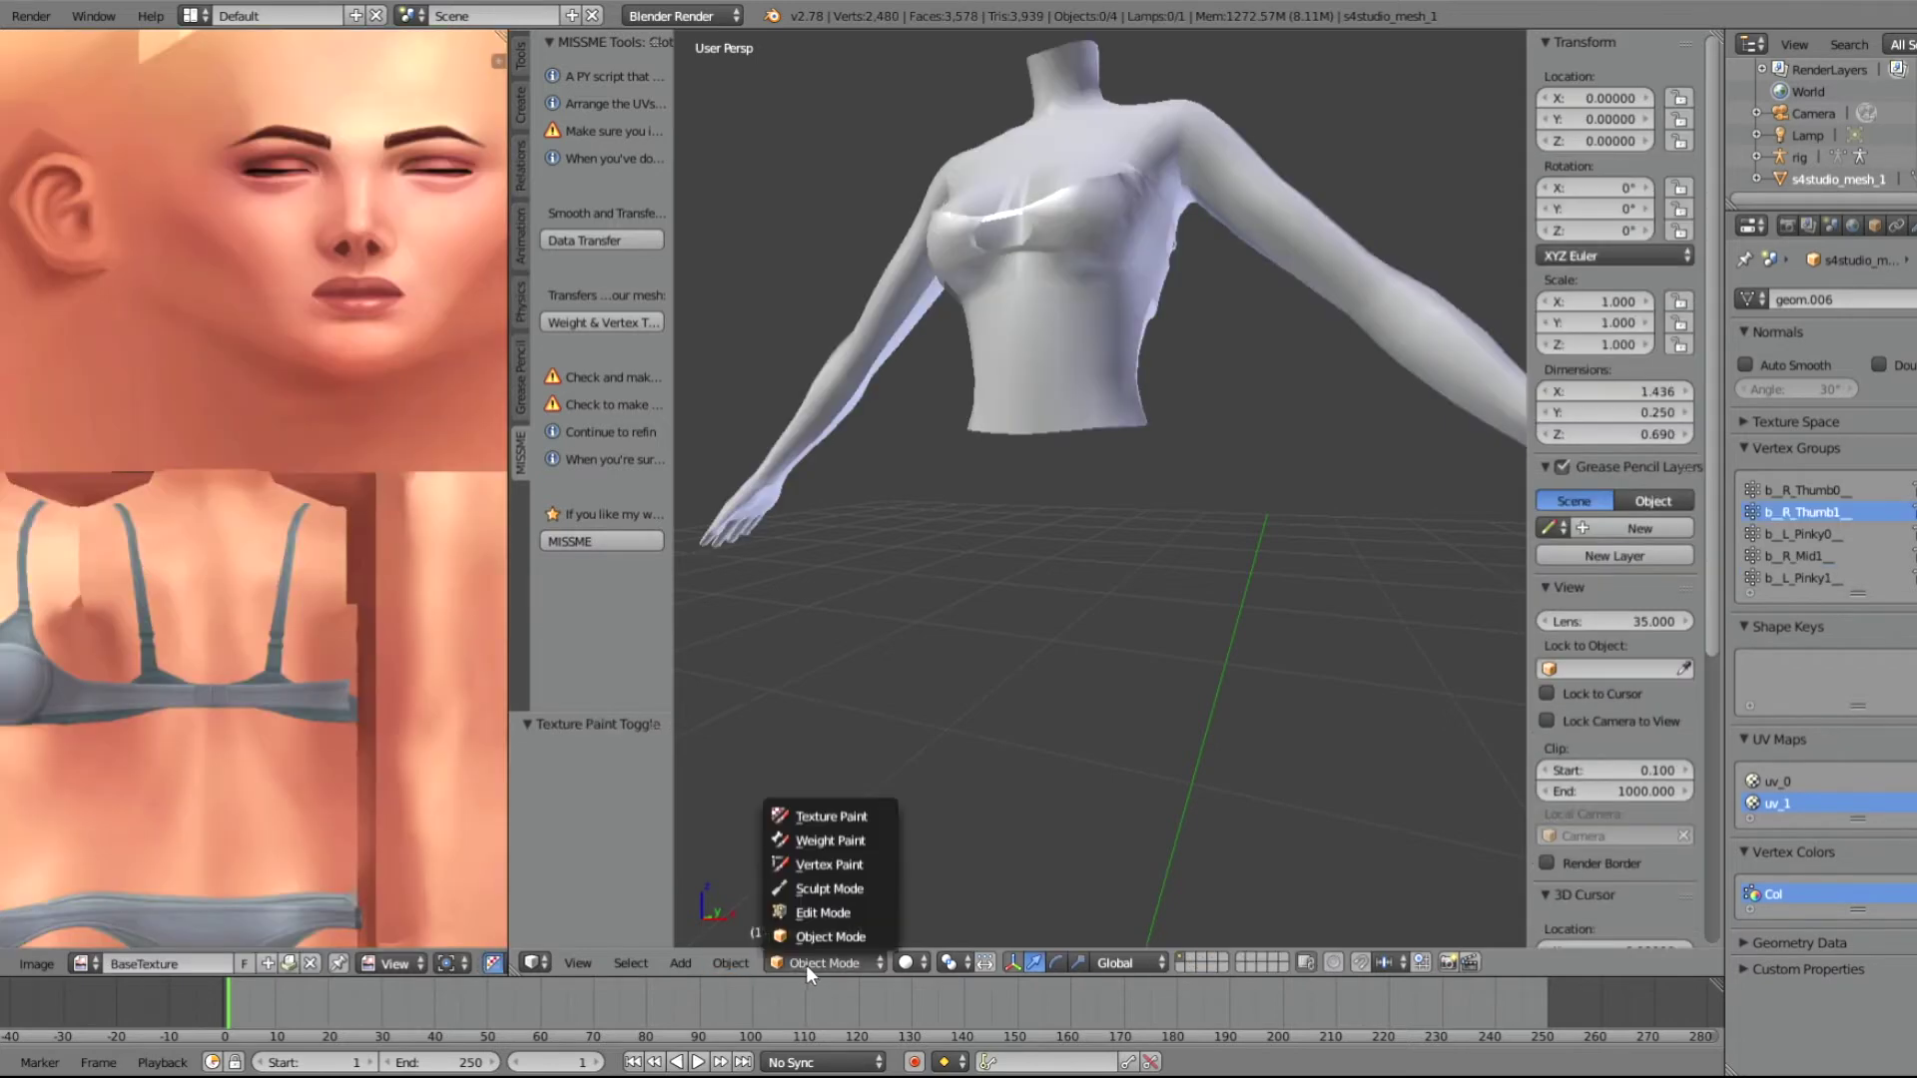
left_click(855, 840)
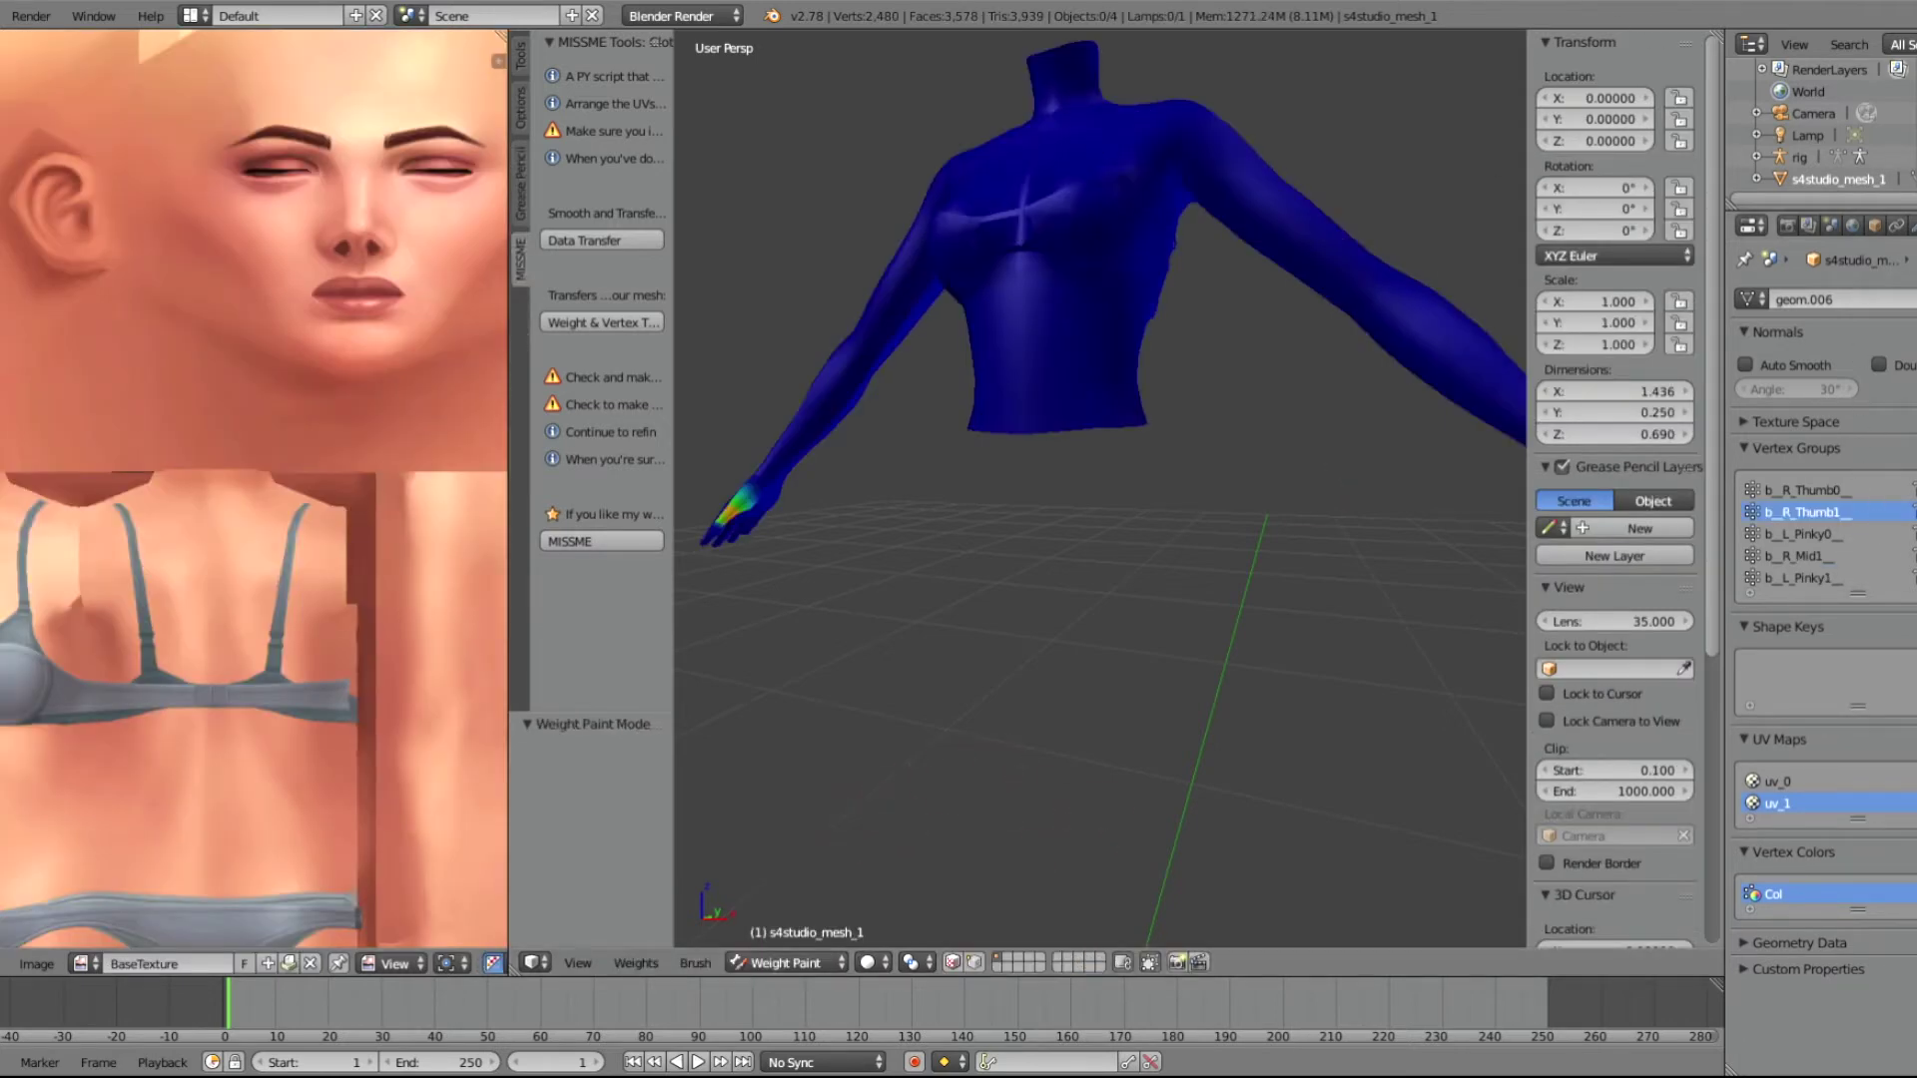
scroll(1808, 534, "down", 8)
scroll(1809, 544, "up", 3)
left_click(1811, 556)
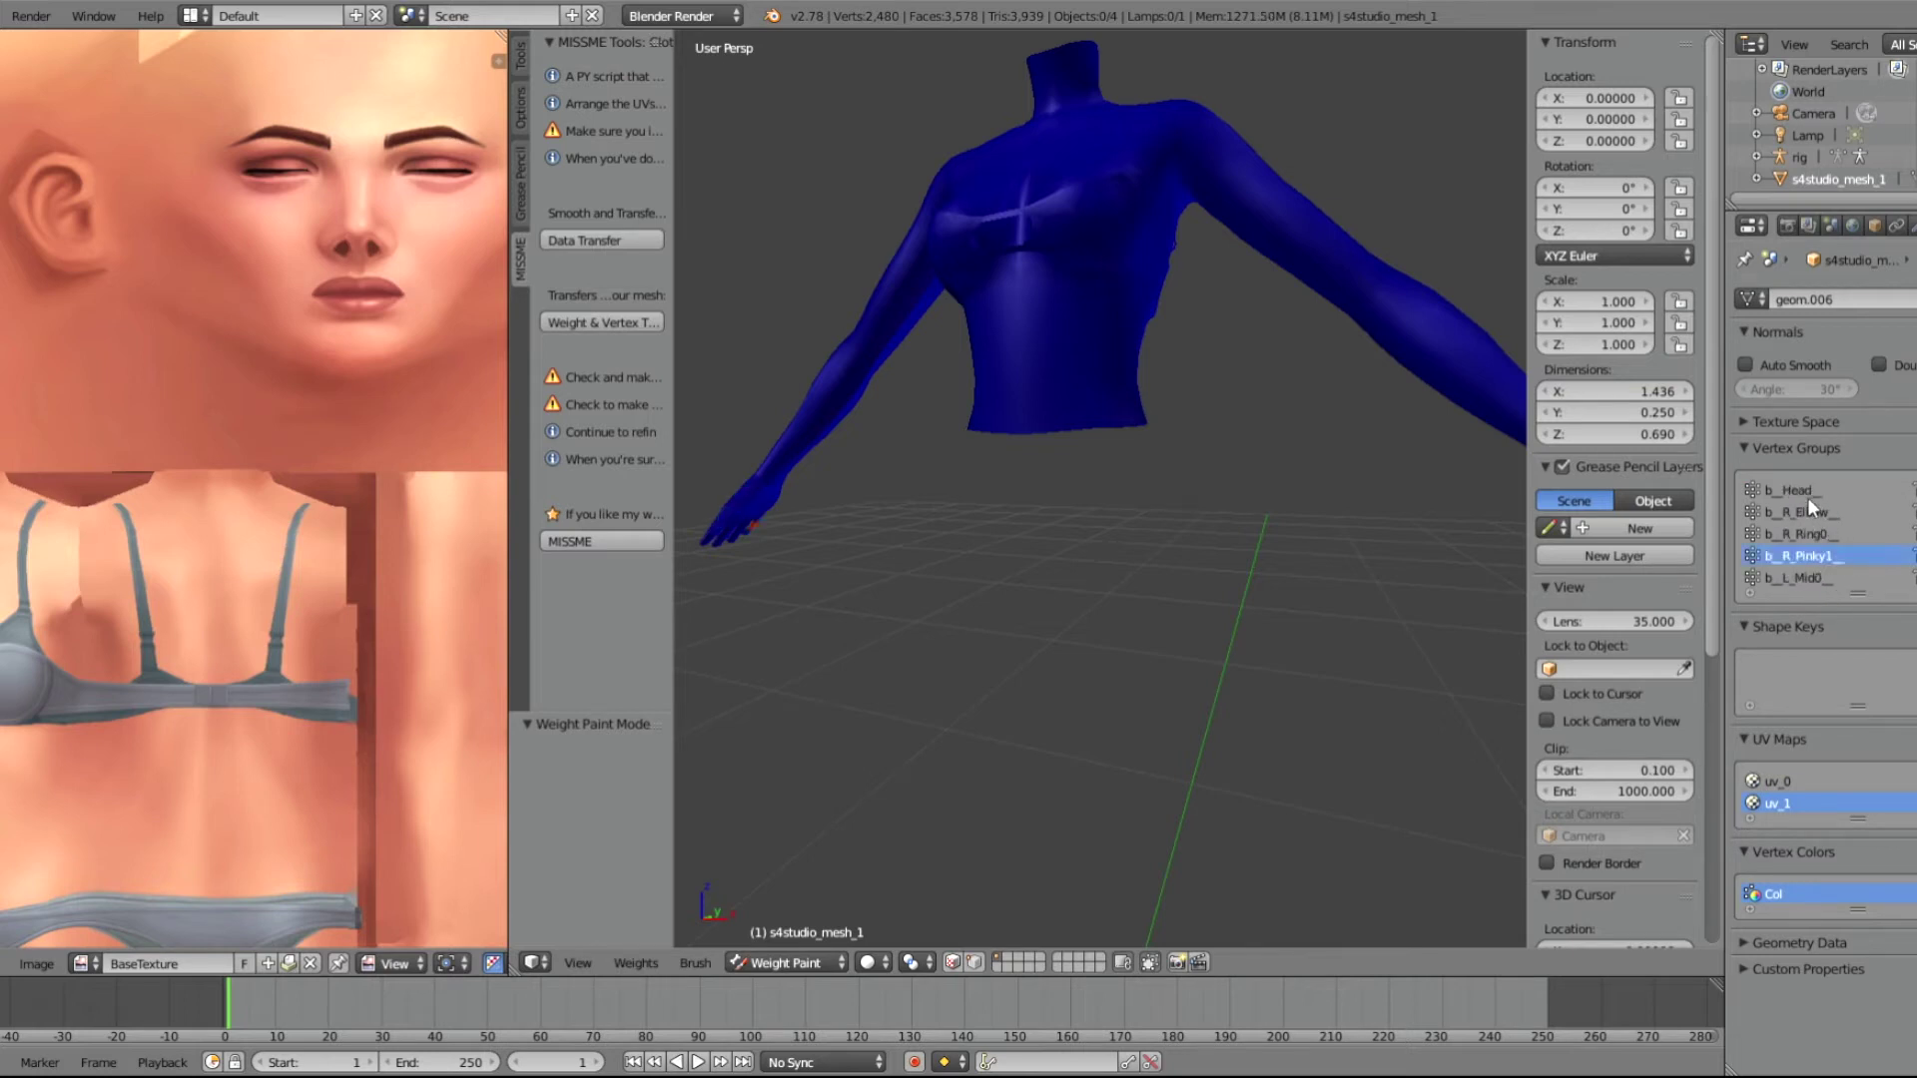
left_click(1797, 491)
scroll(1808, 534, "down", 6)
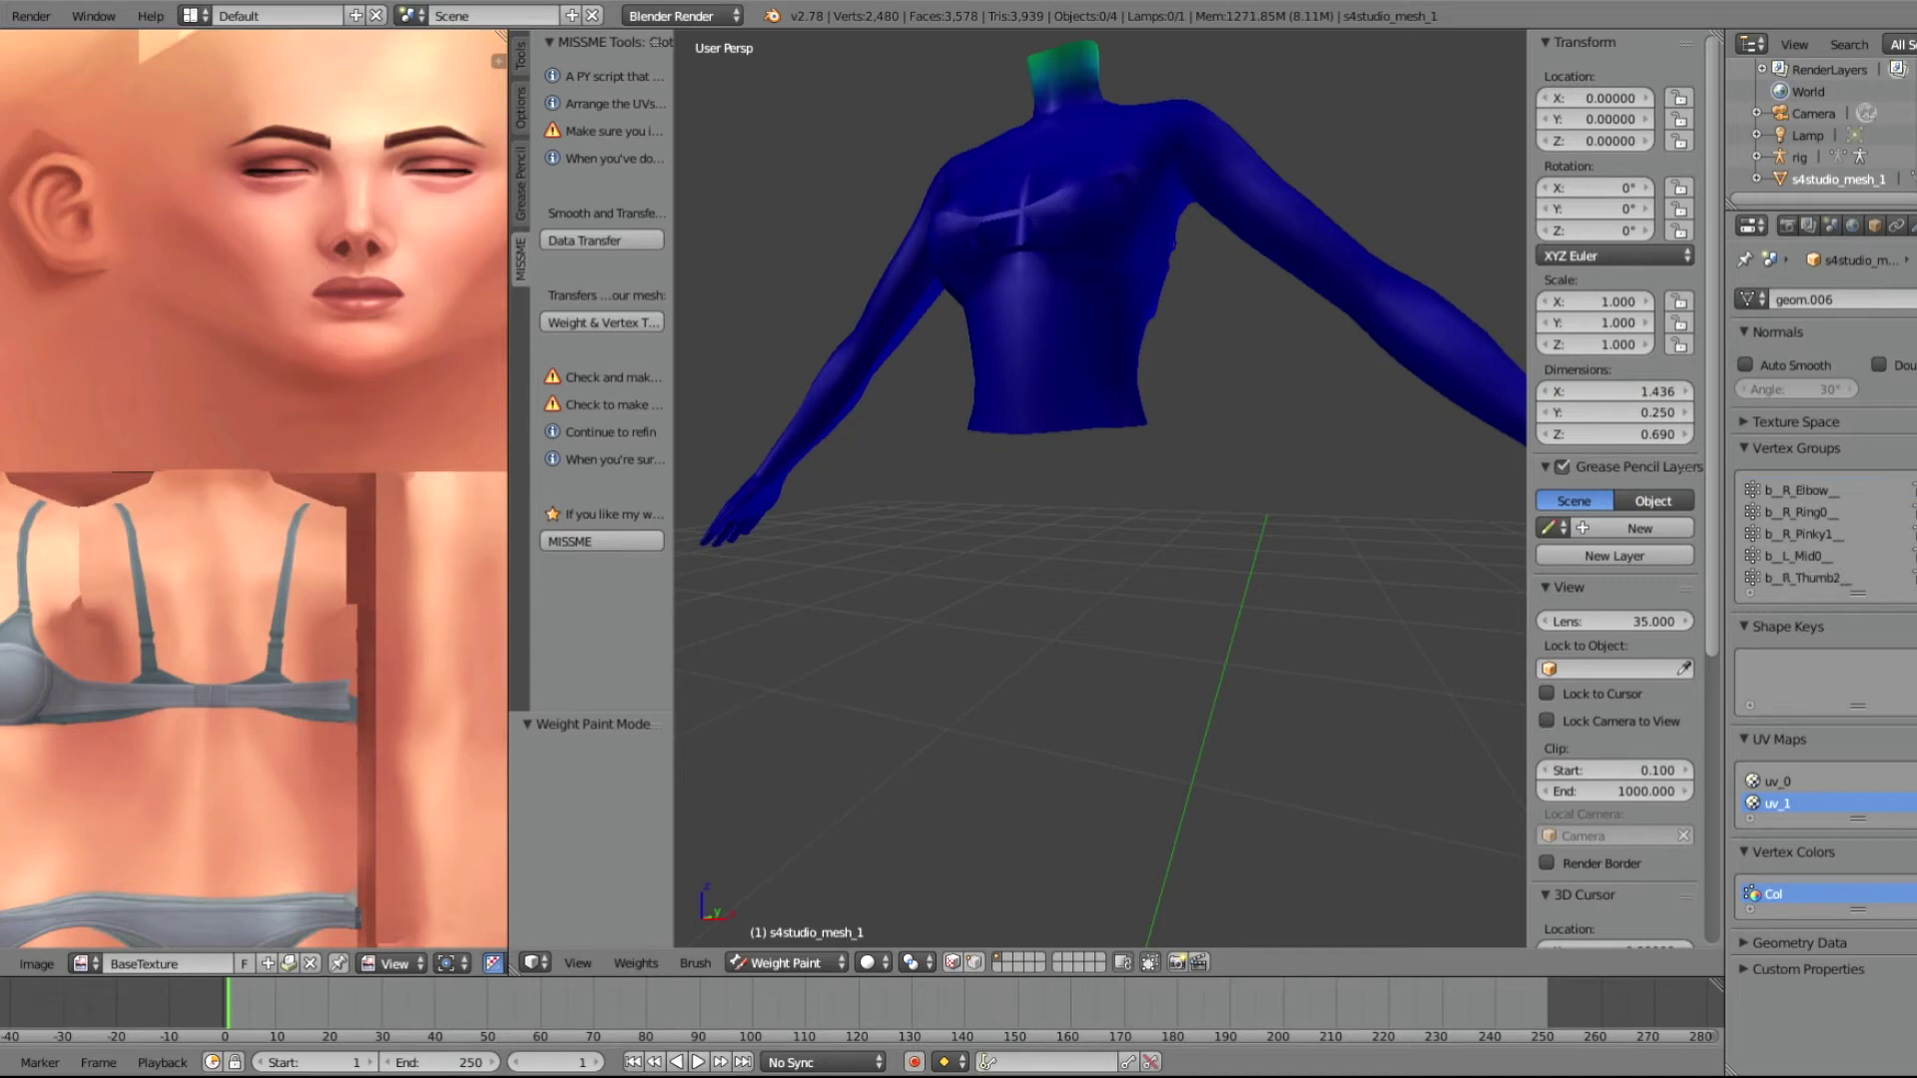
scroll(1807, 534, "up", 4)
left_click(1832, 512)
scroll(1827, 509, "up", 1)
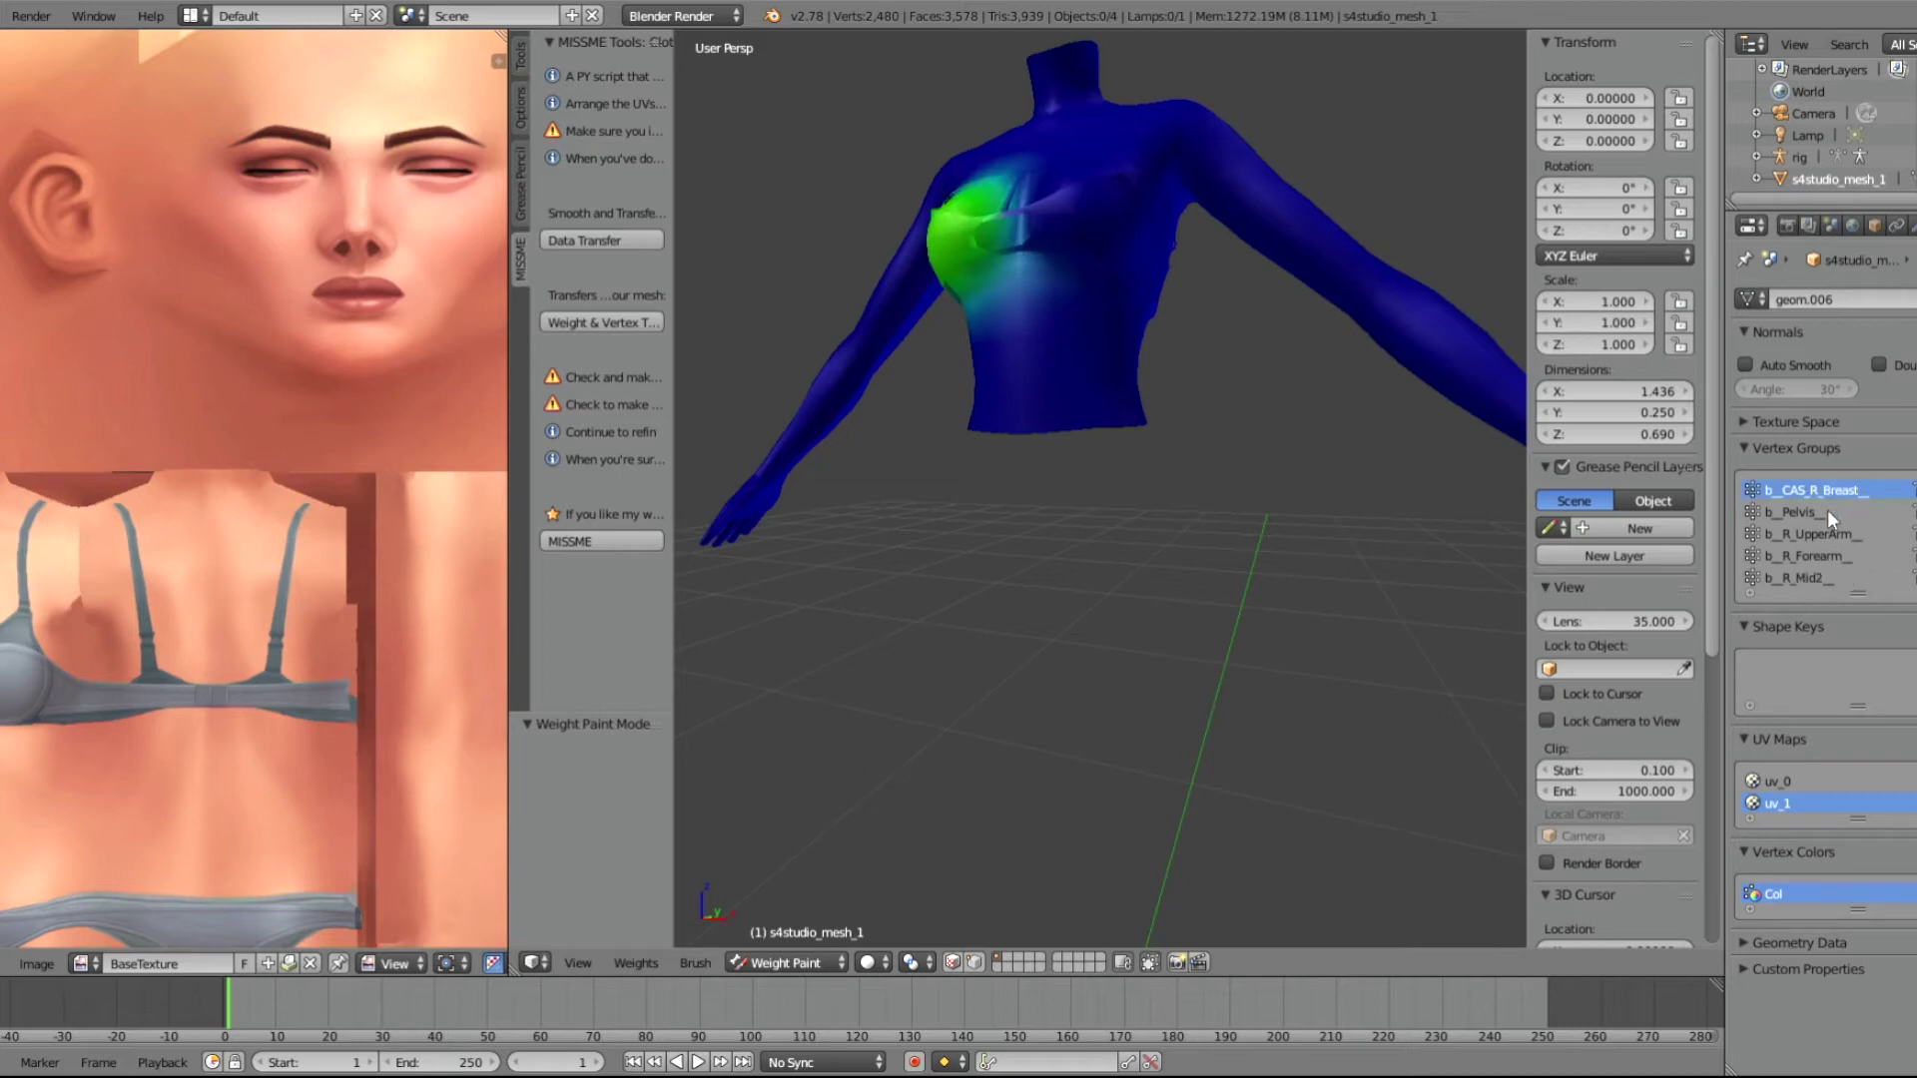
left_click(1830, 486)
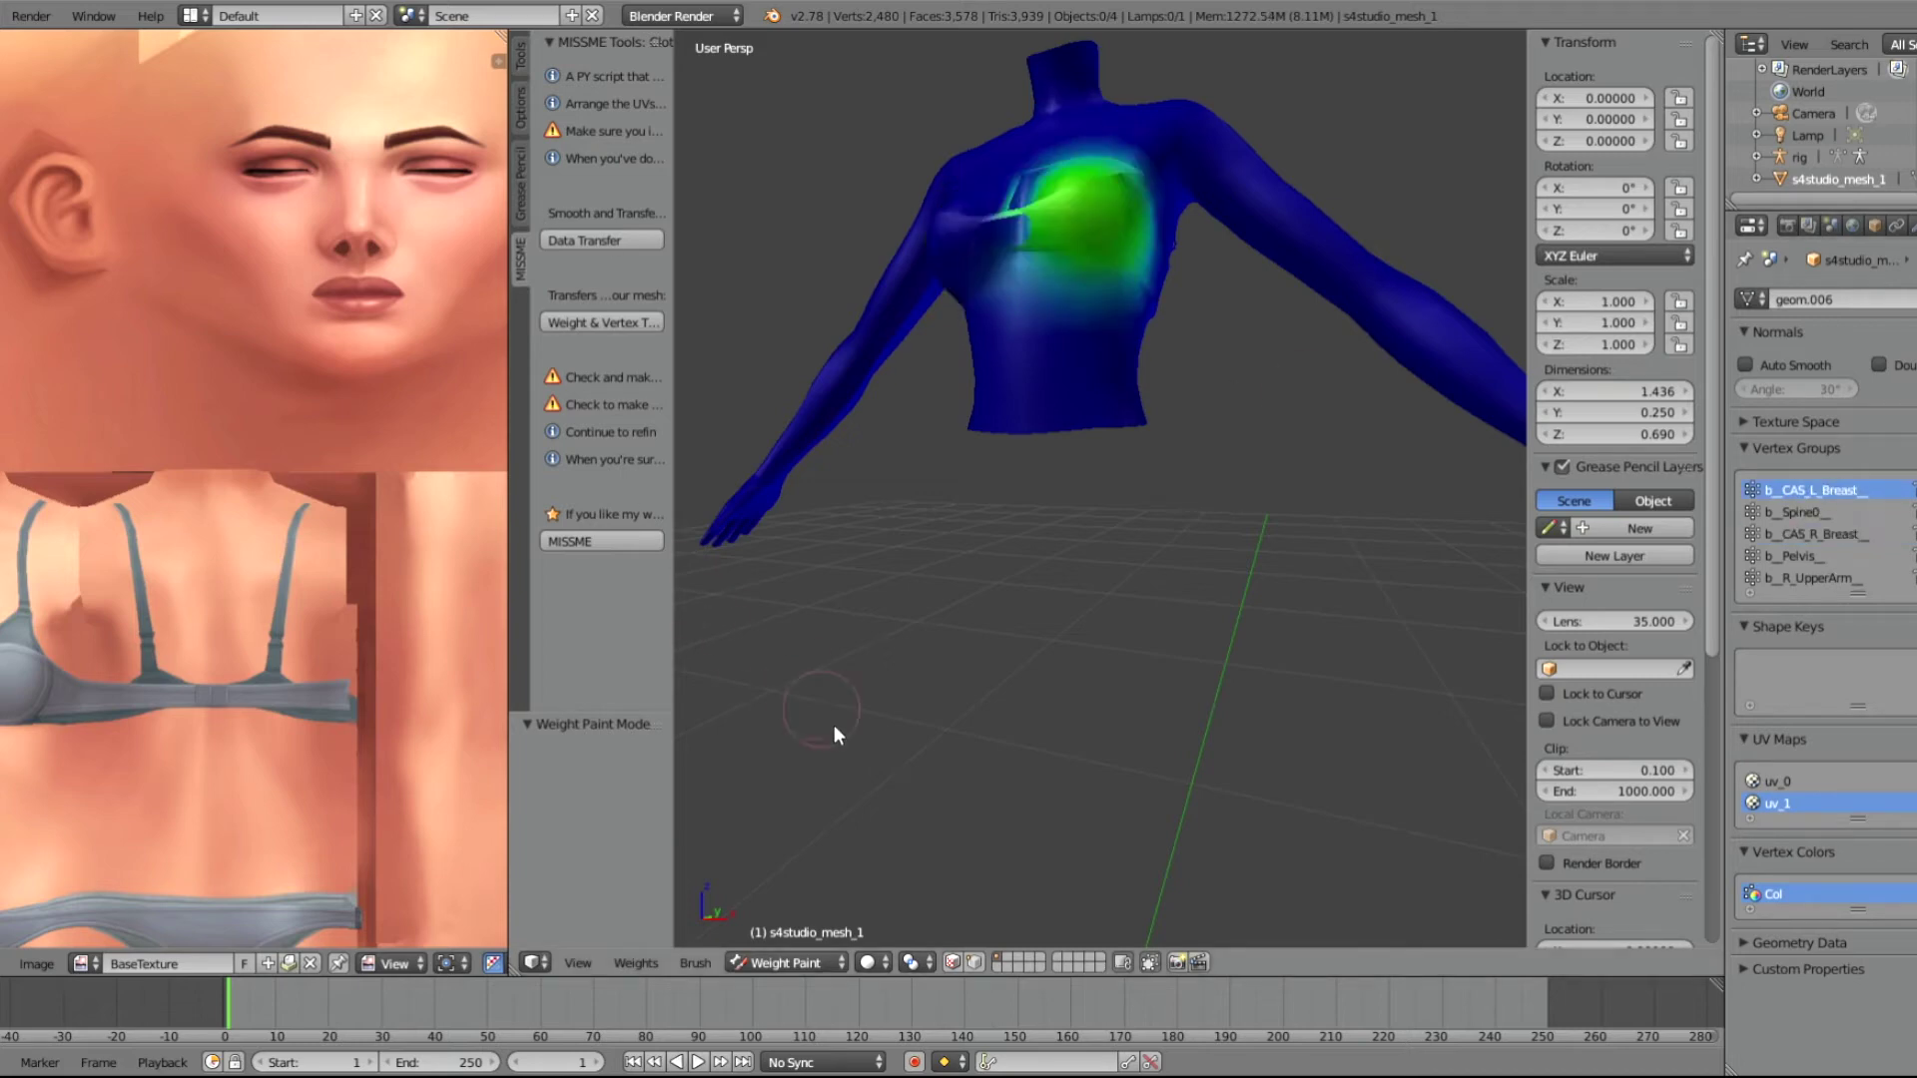
scroll(315, 715, "down", 5)
scroll(291, 562, "up", 1)
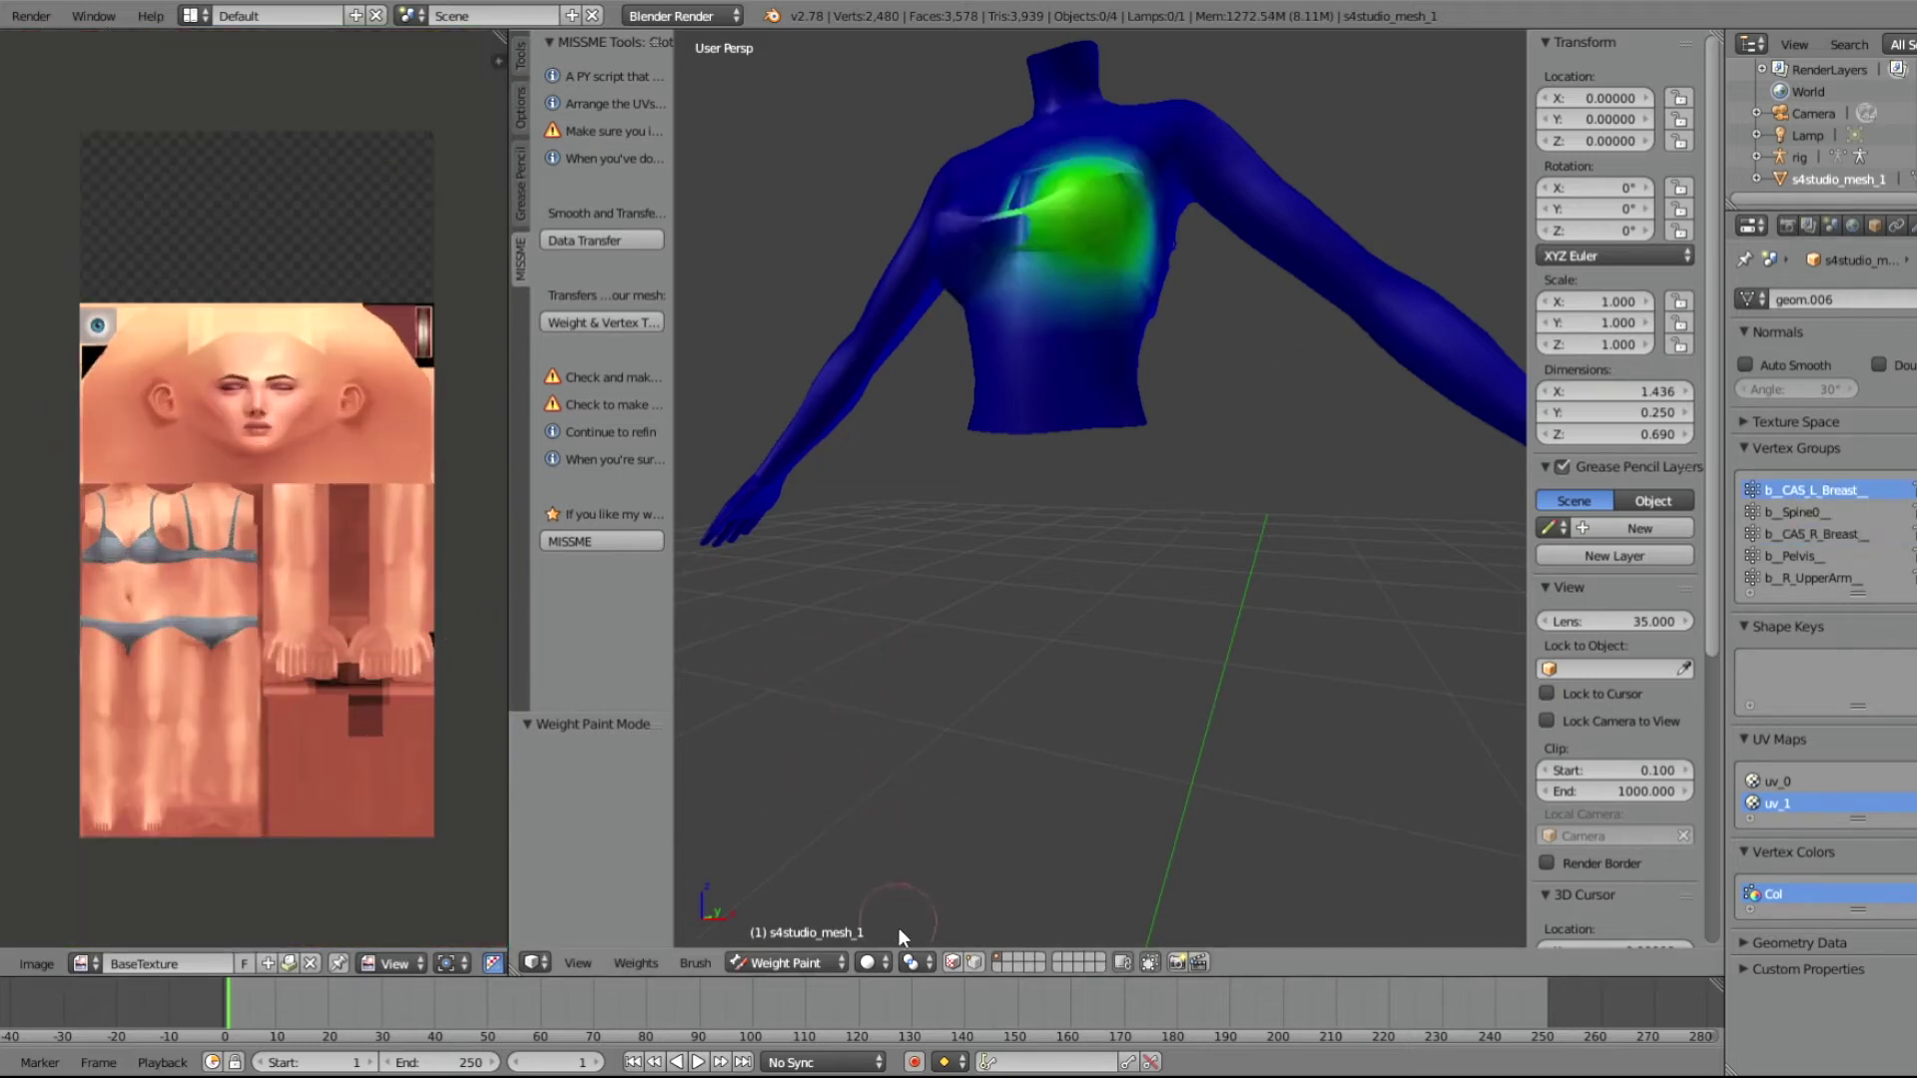
left_click(823, 961)
left_click(799, 934)
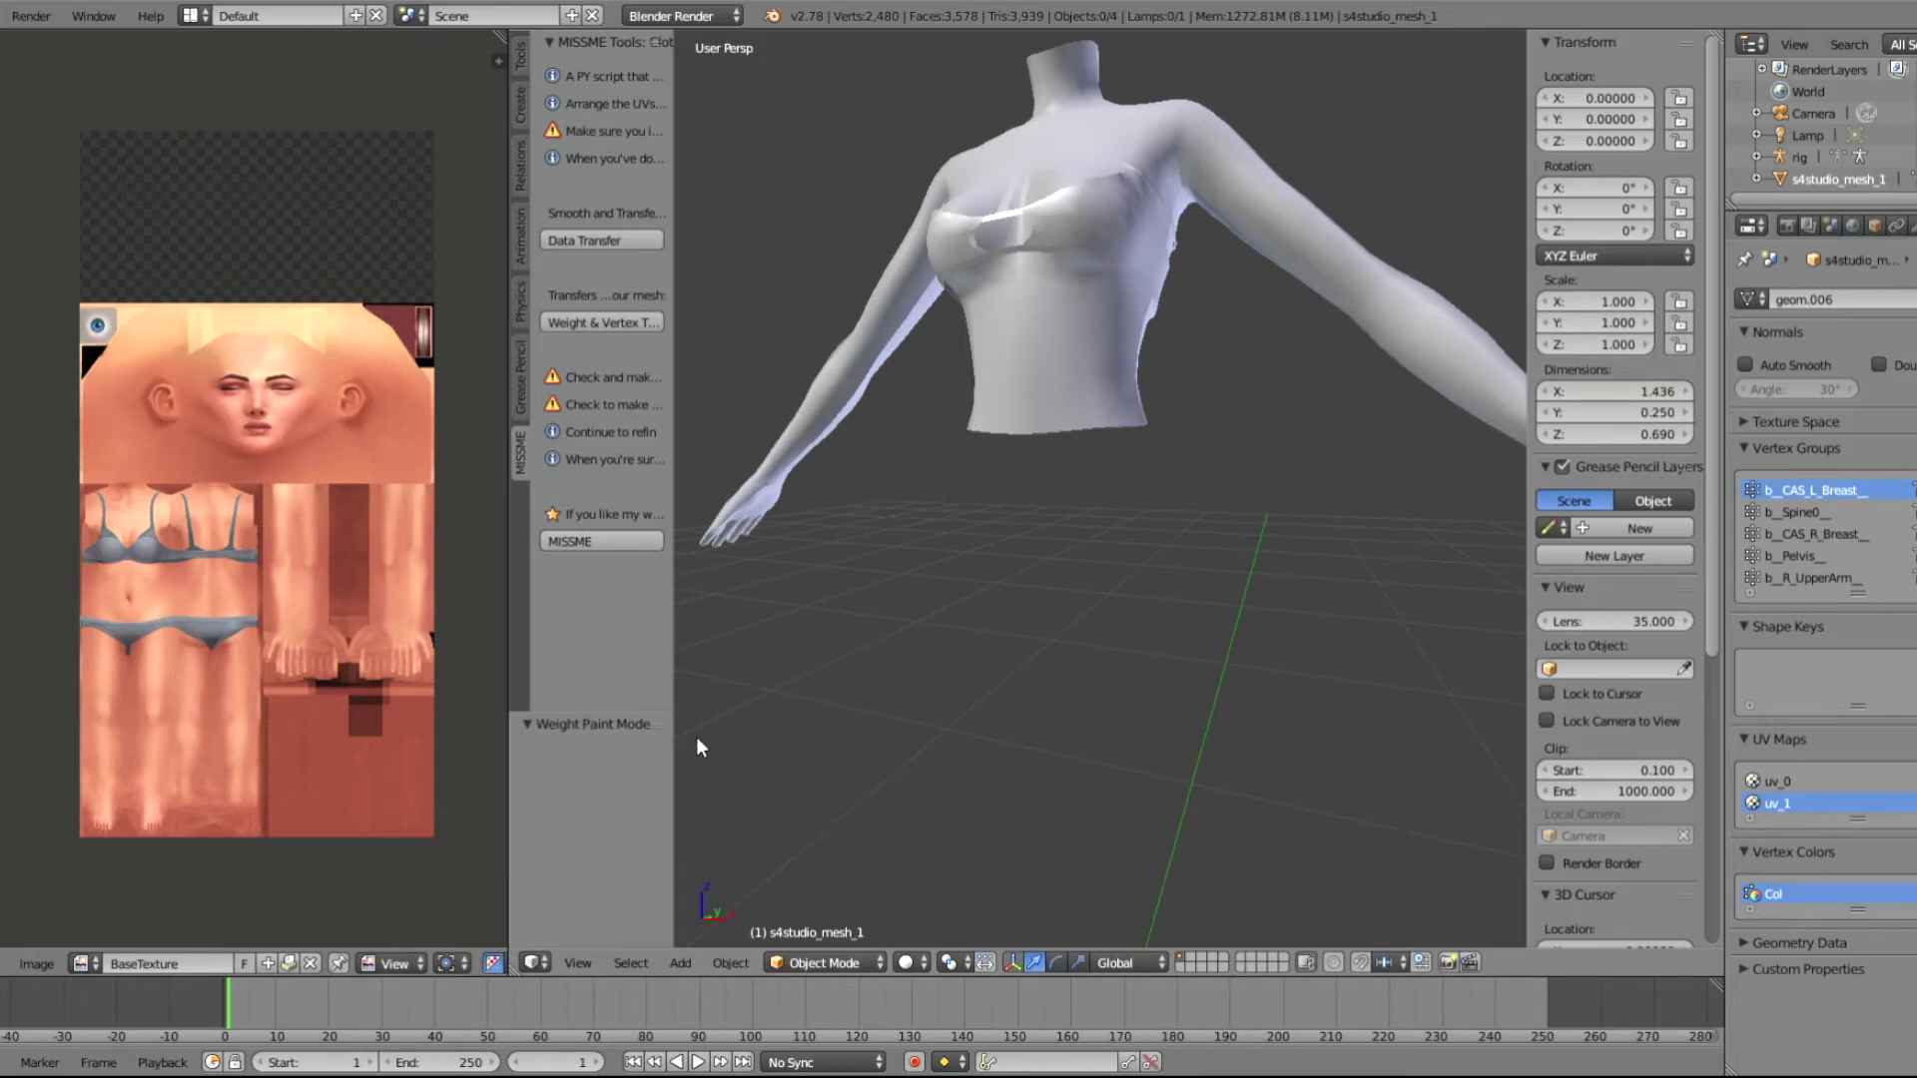
Step: Enter Edit Mode and make uv_0 the active UV map
left_click(799, 964)
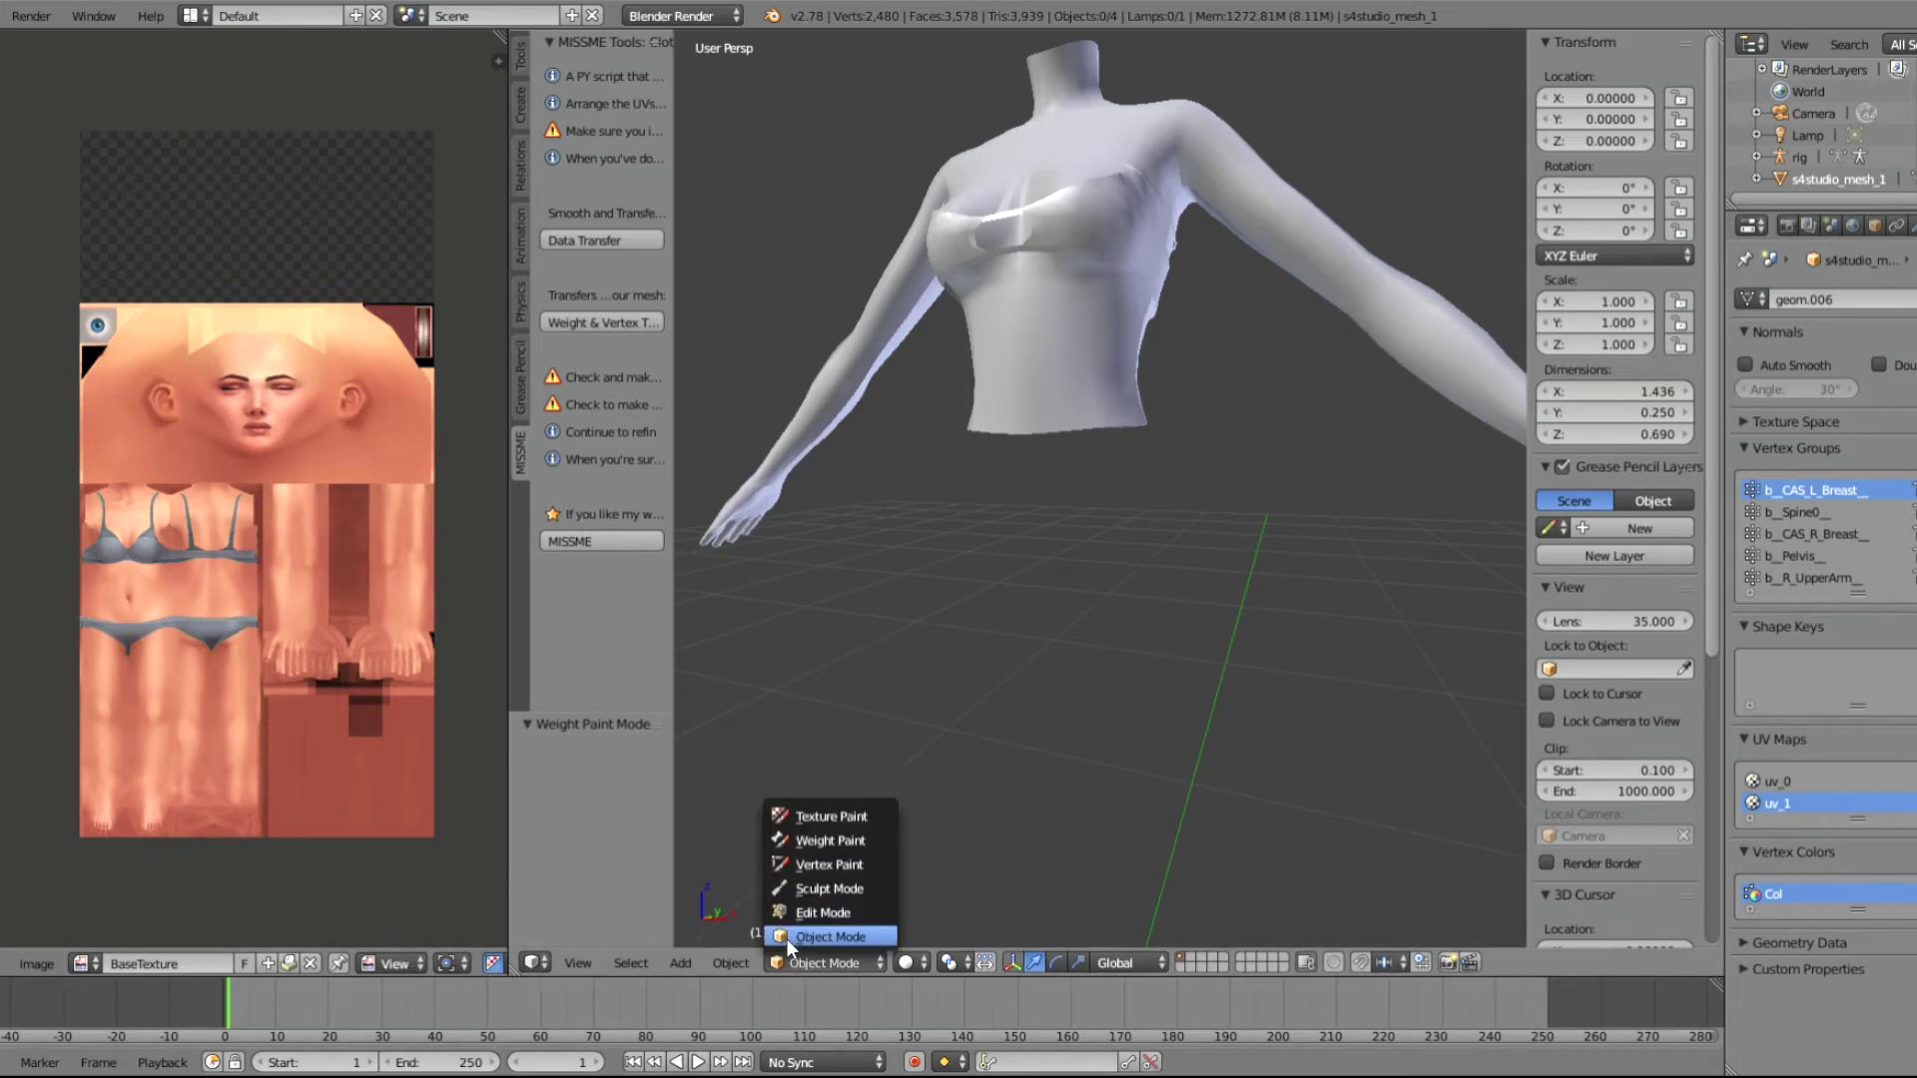
left_click(804, 915)
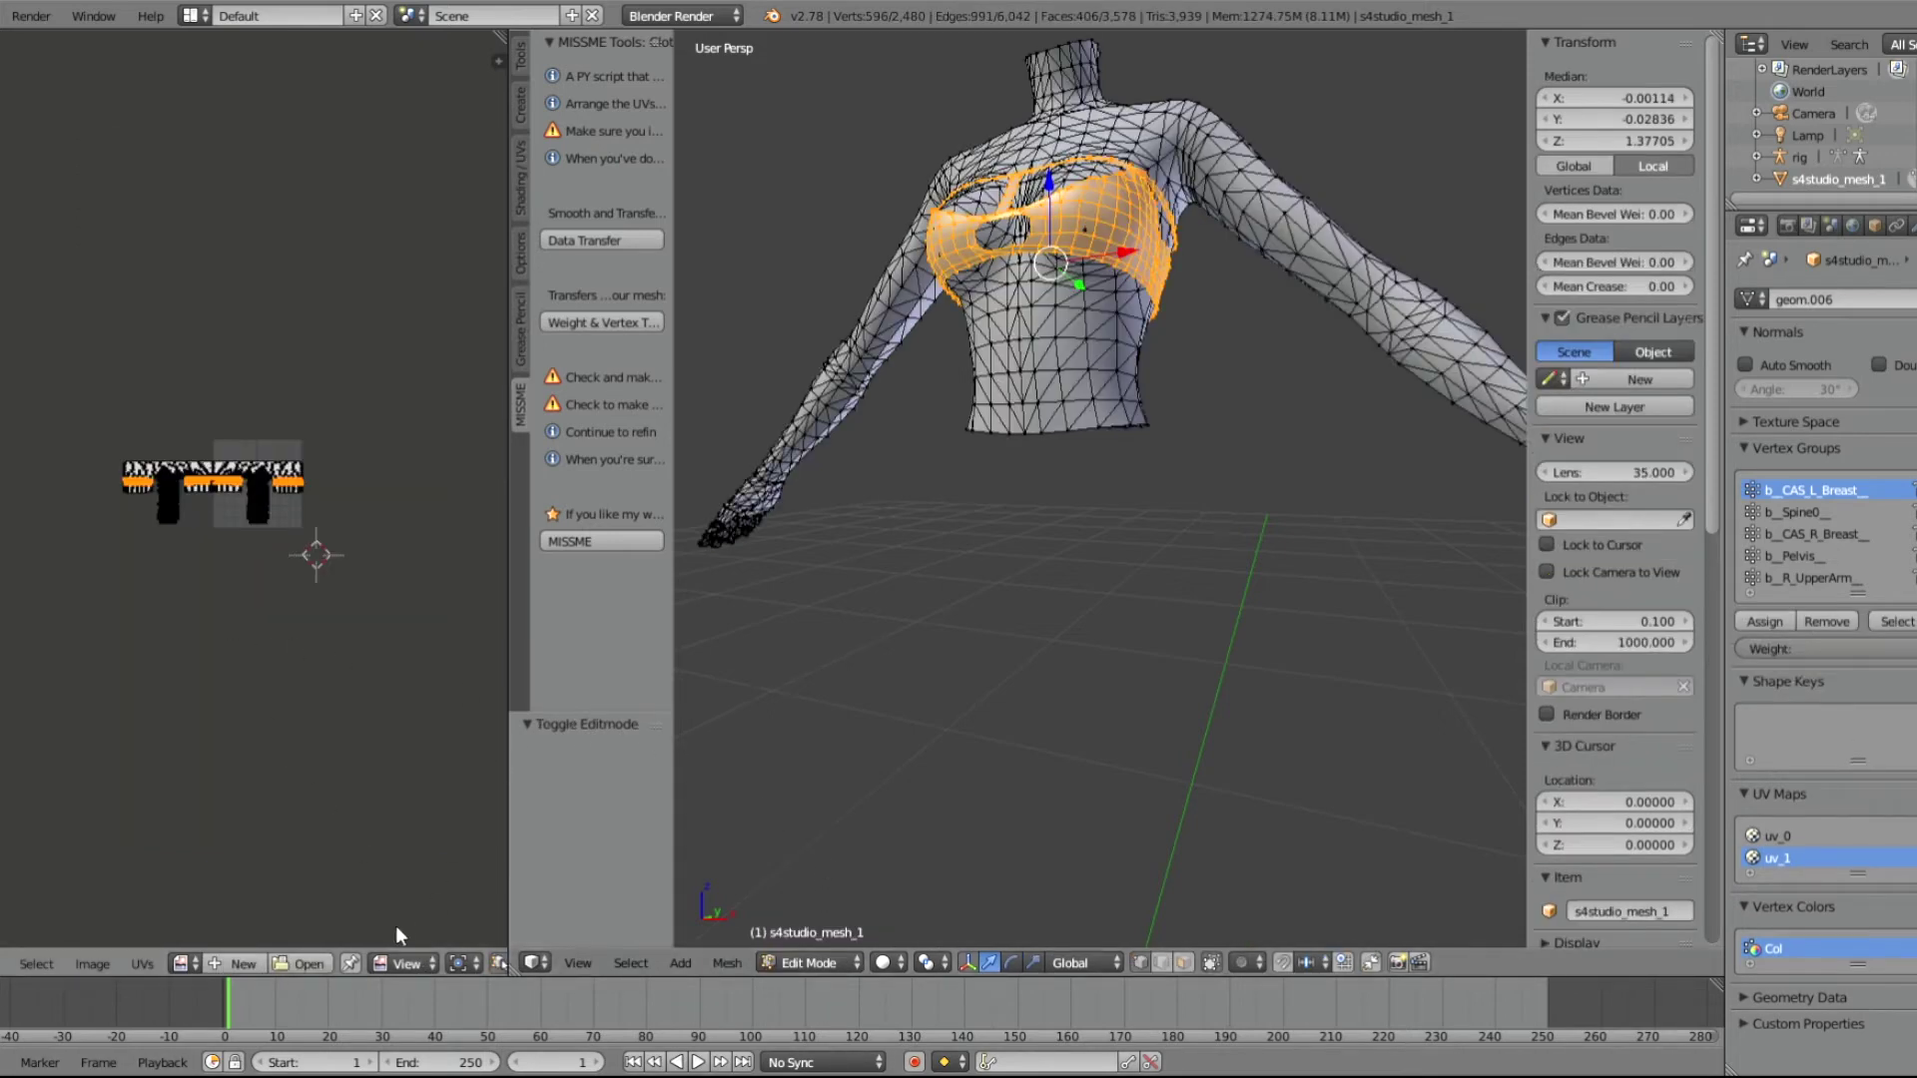
left_click(1773, 837)
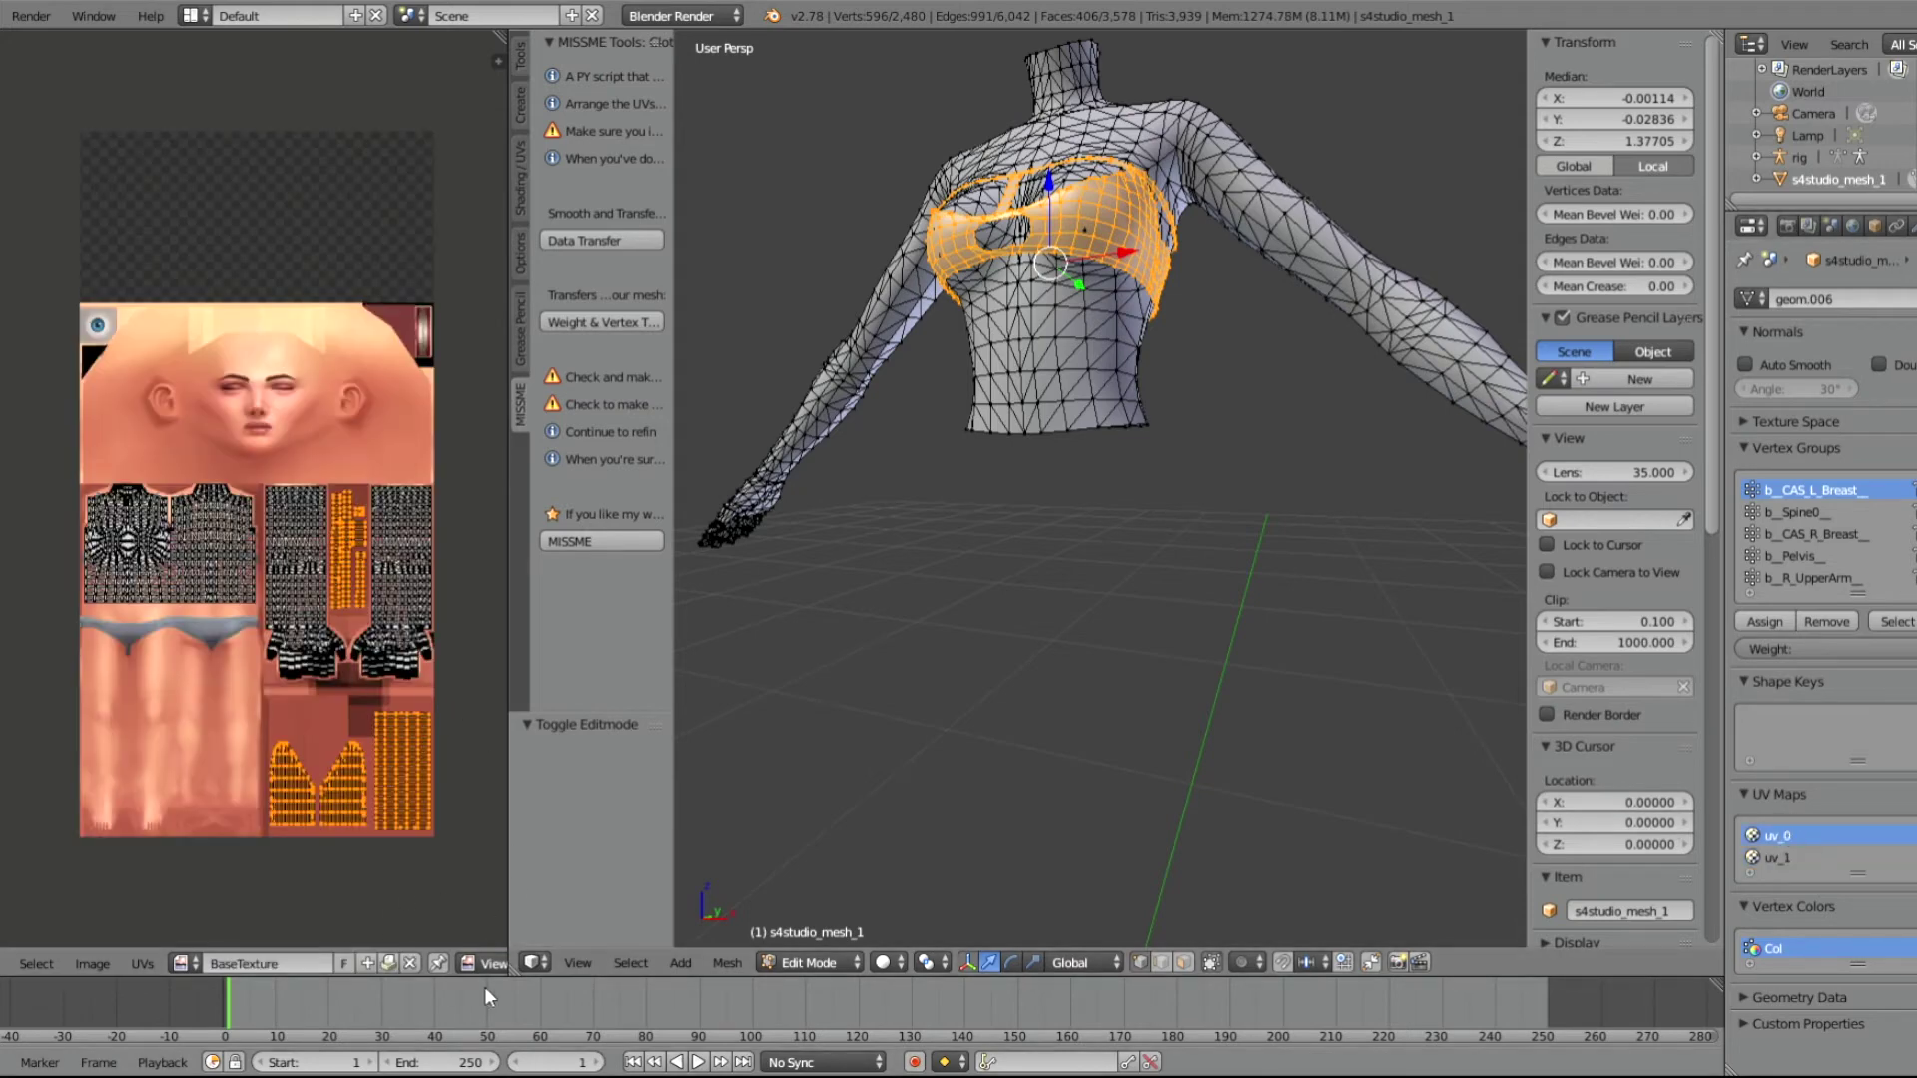
Step: Create a new blank image 2048 px wide by 4096 px tall
left_click(365, 965)
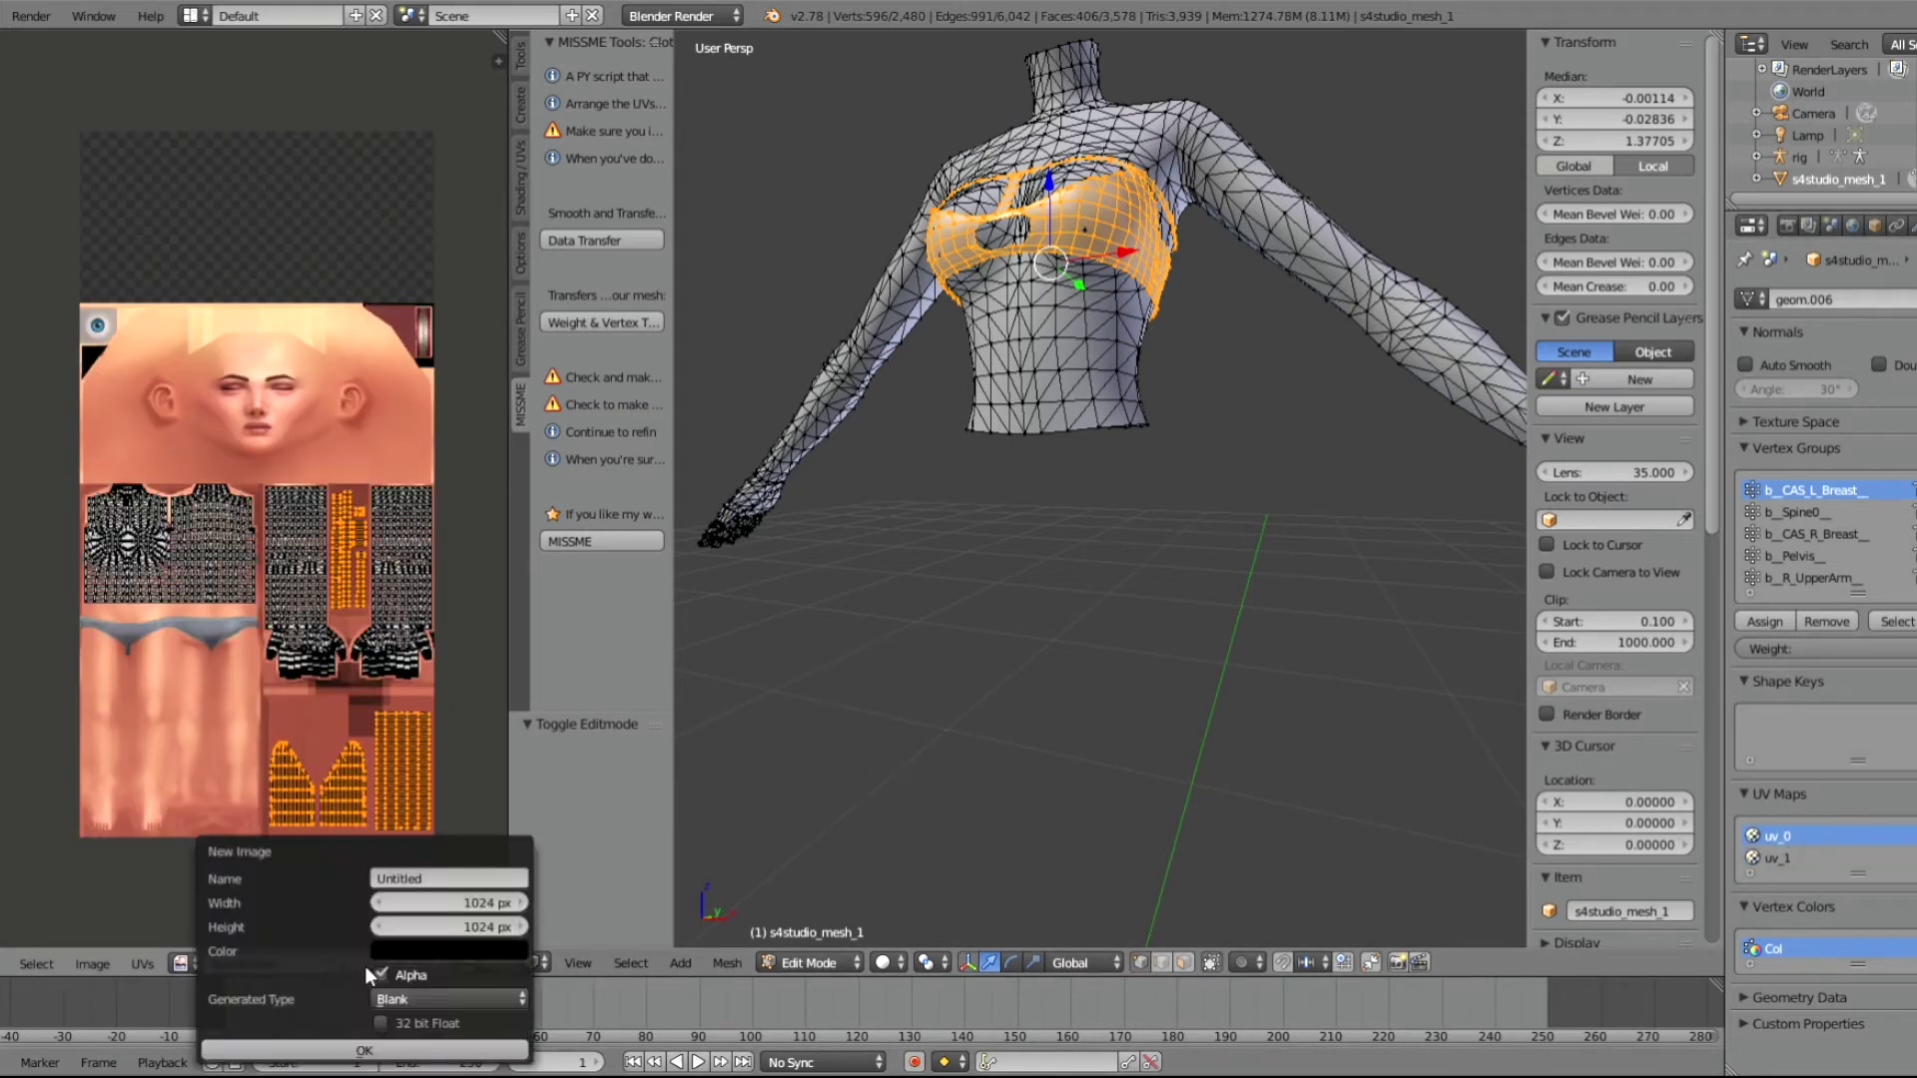
left_click(445, 902)
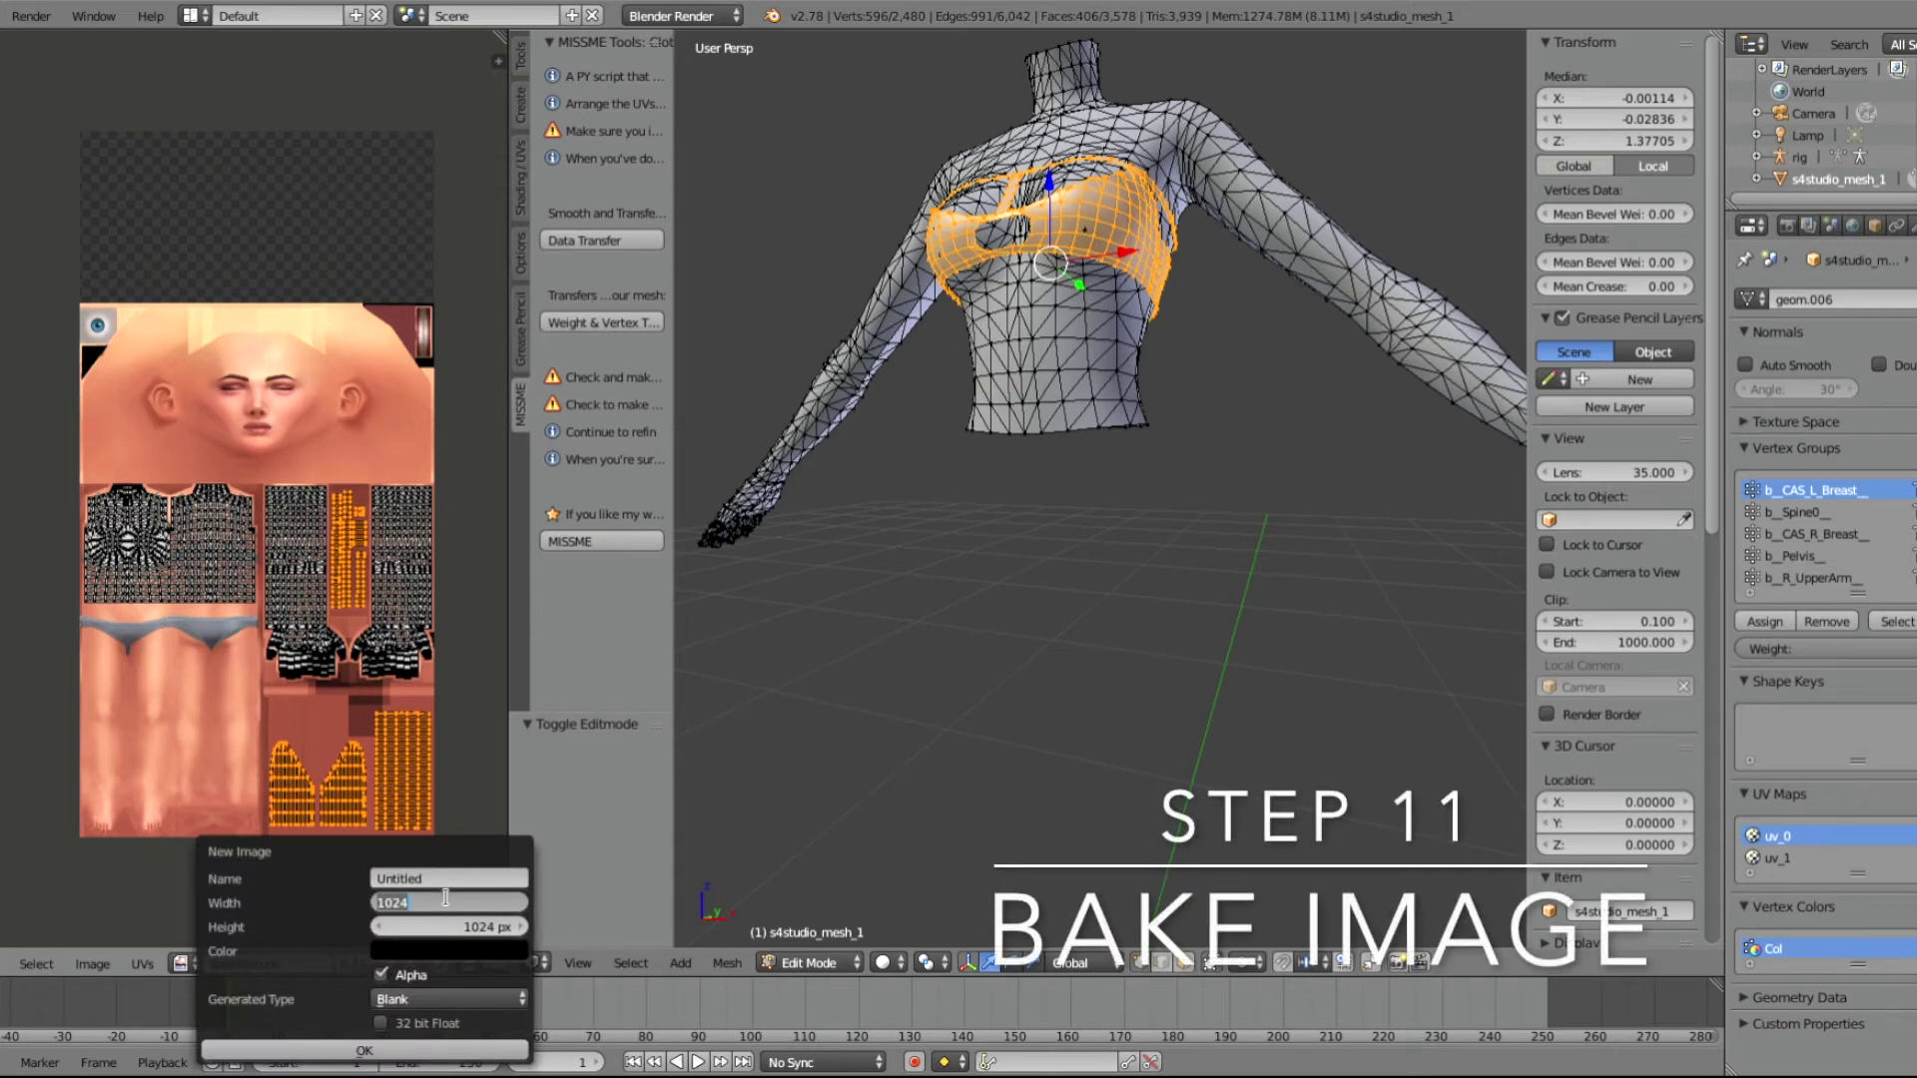
type("2048")
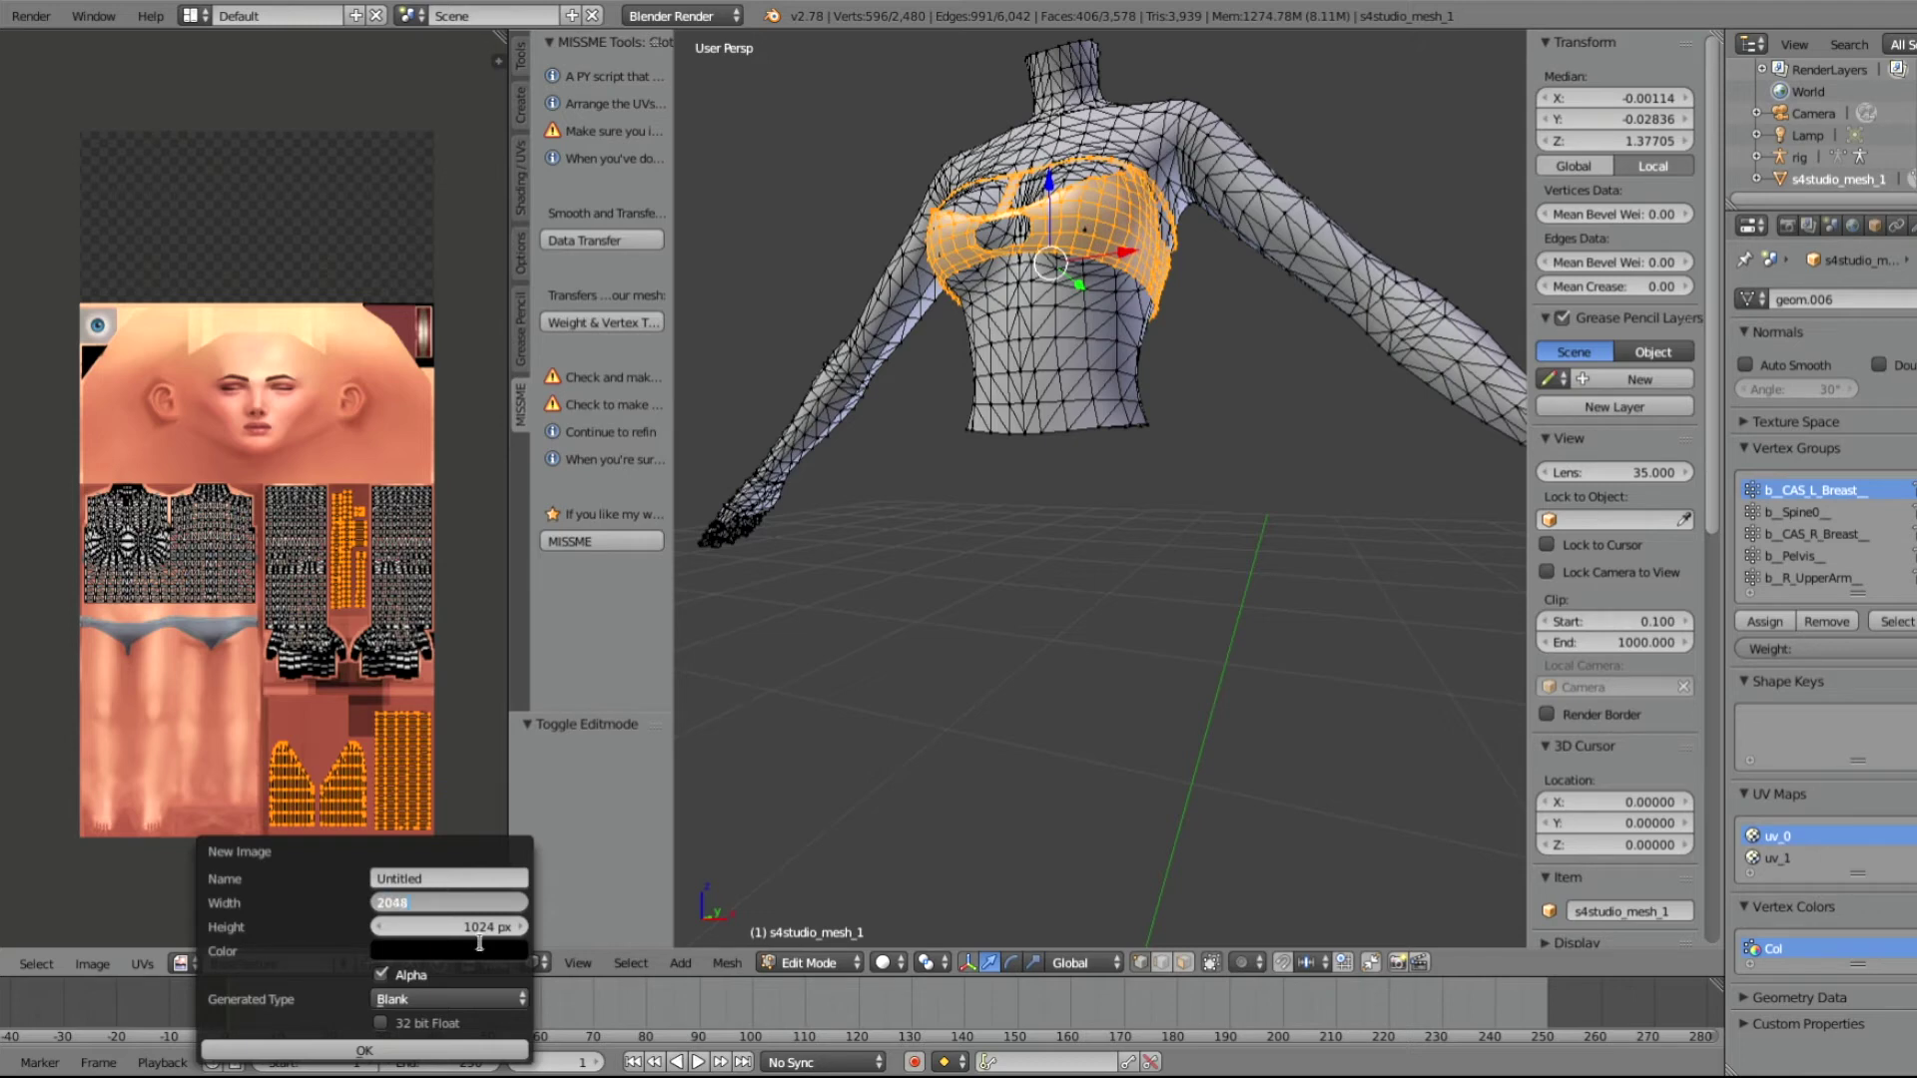
key("Return")
left_click(482, 931)
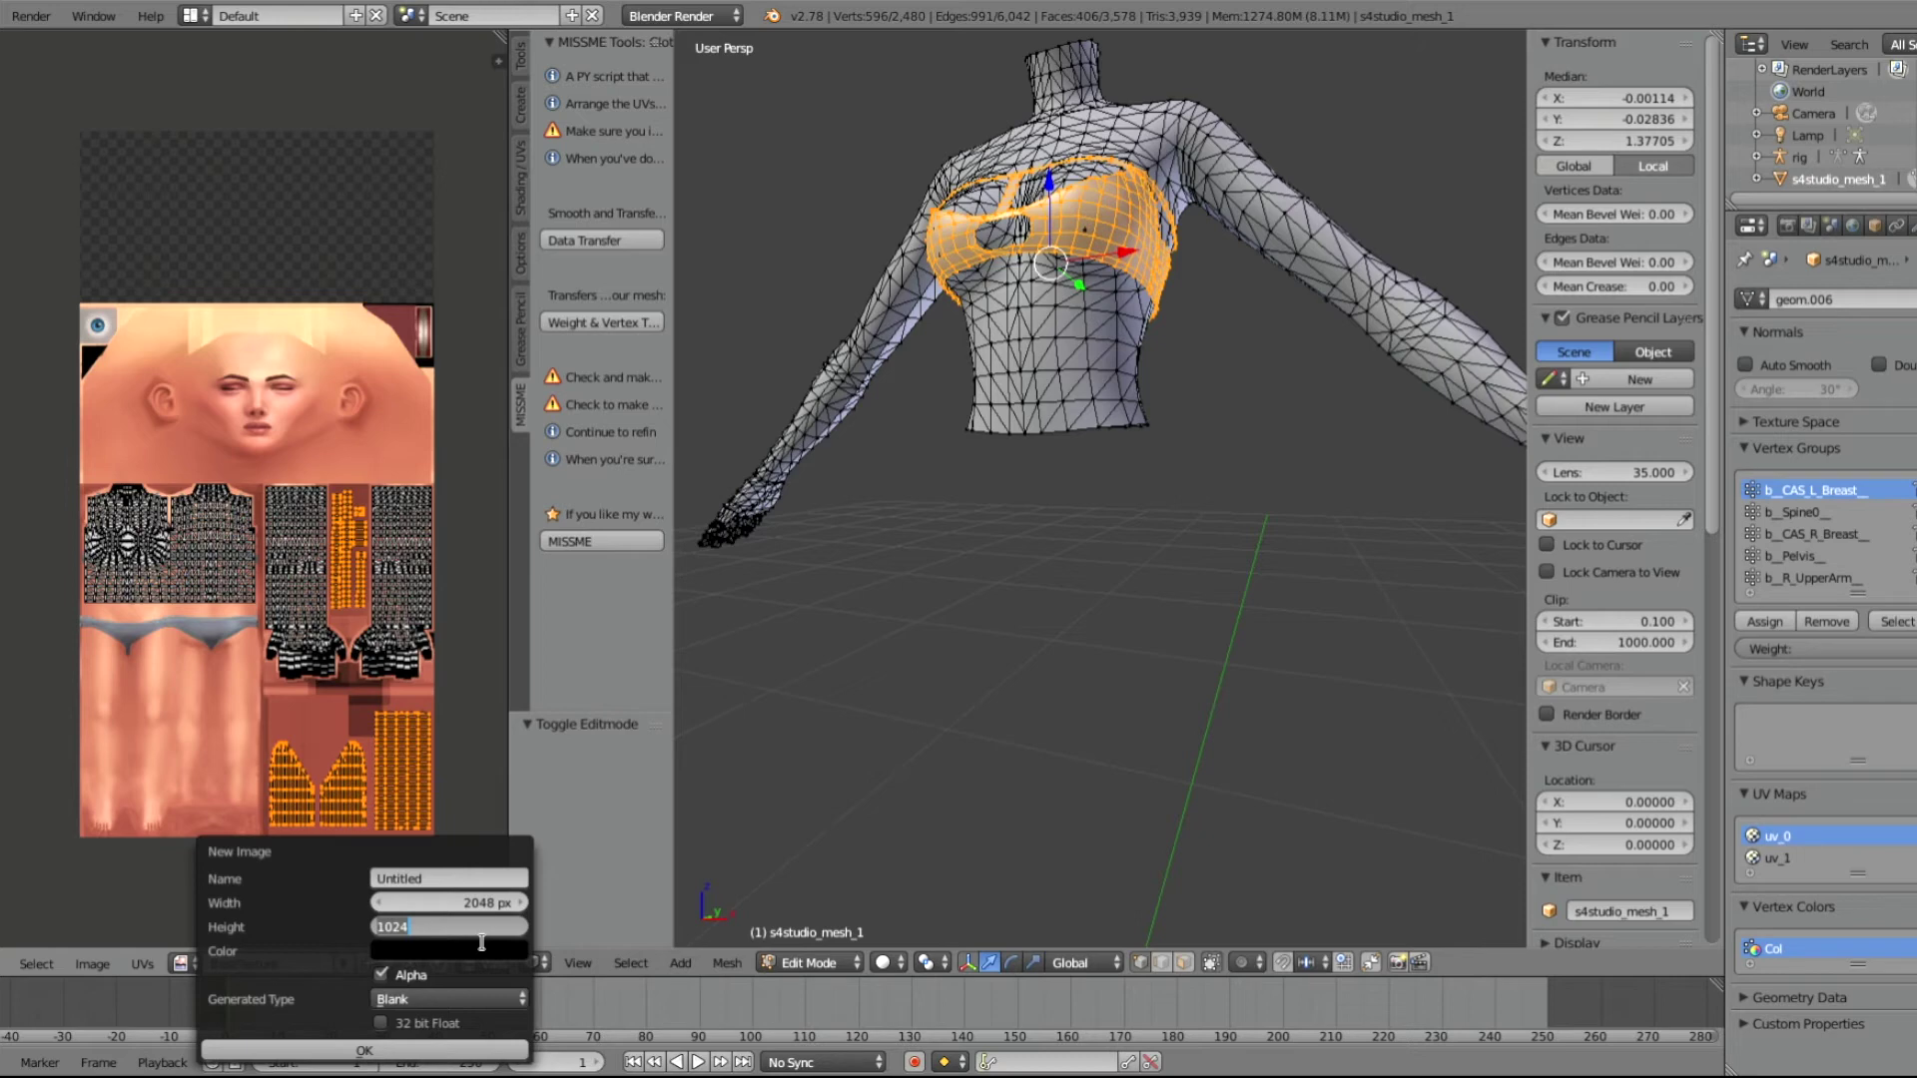
type("4096")
left_click(431, 1051)
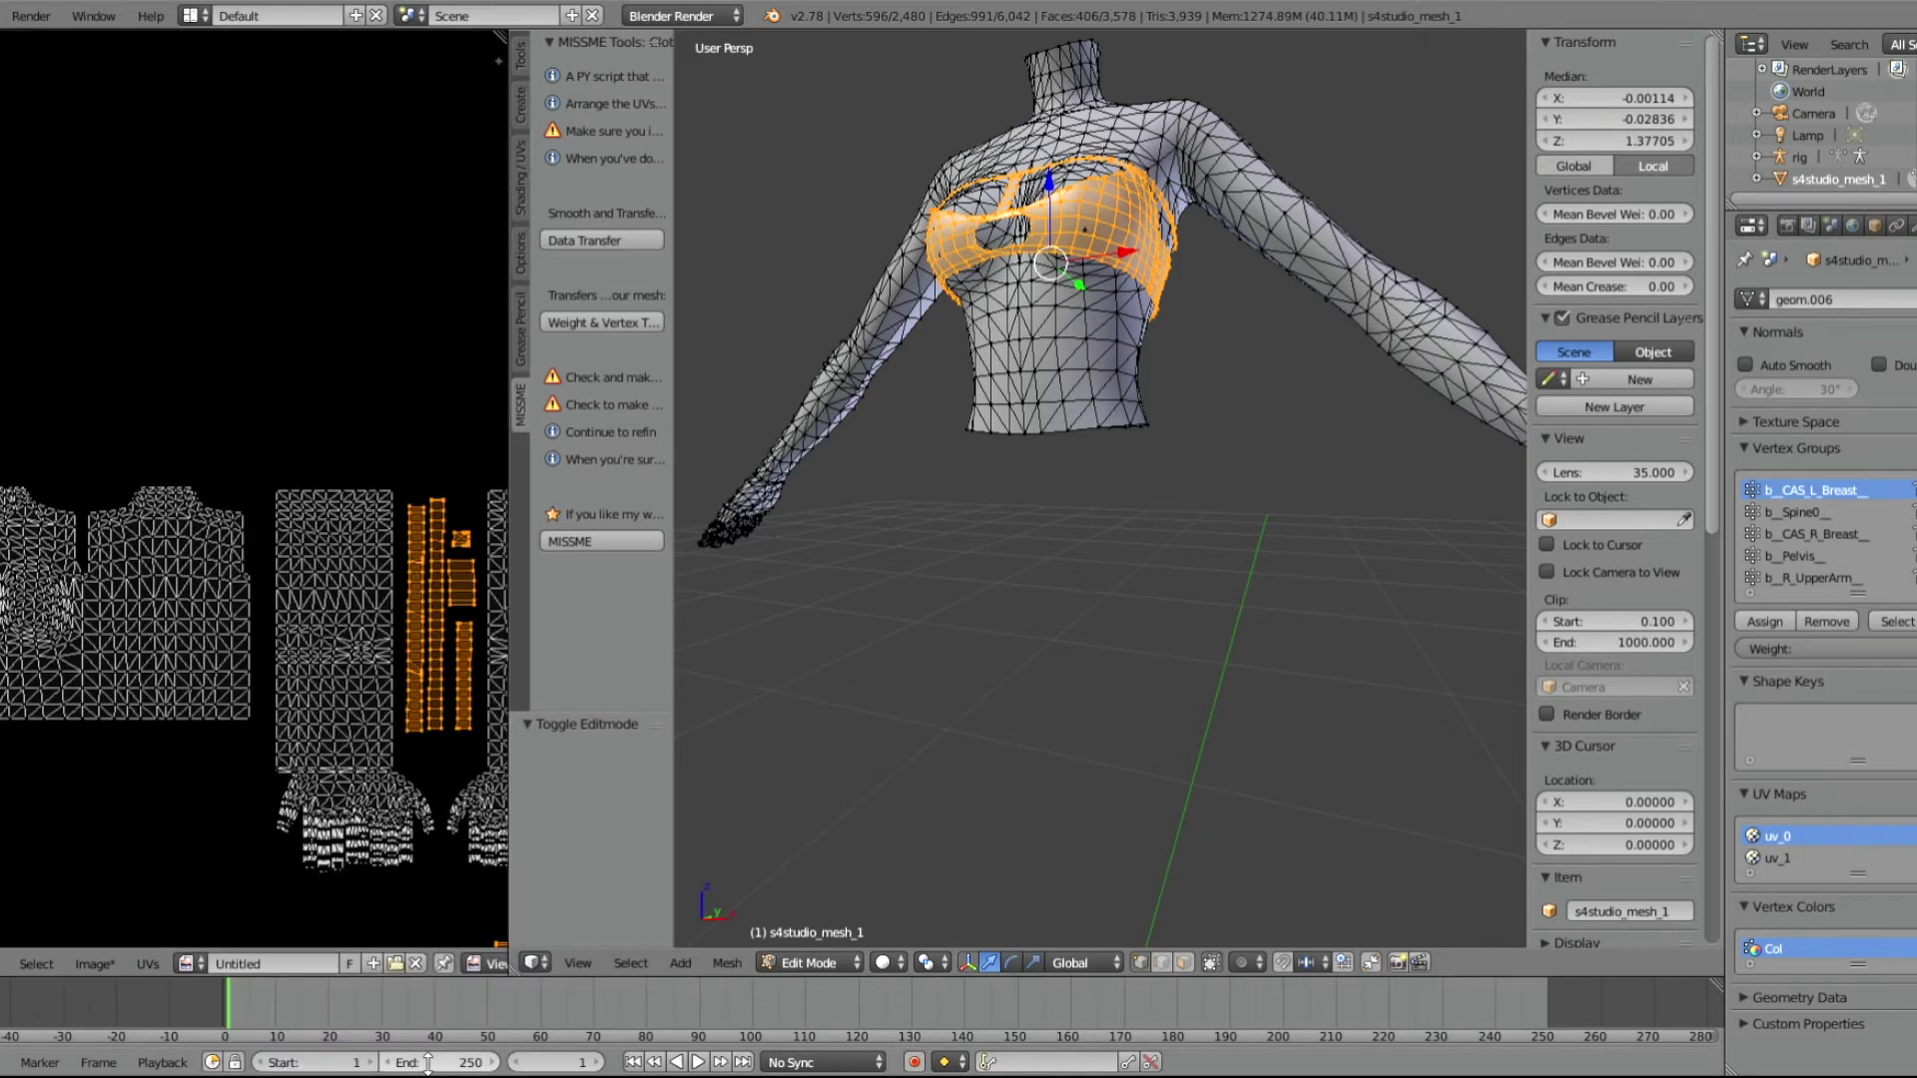
Step: Bake a Full Render into the new image with a 2 px bake margin
scroll(100, 417, "down", 3)
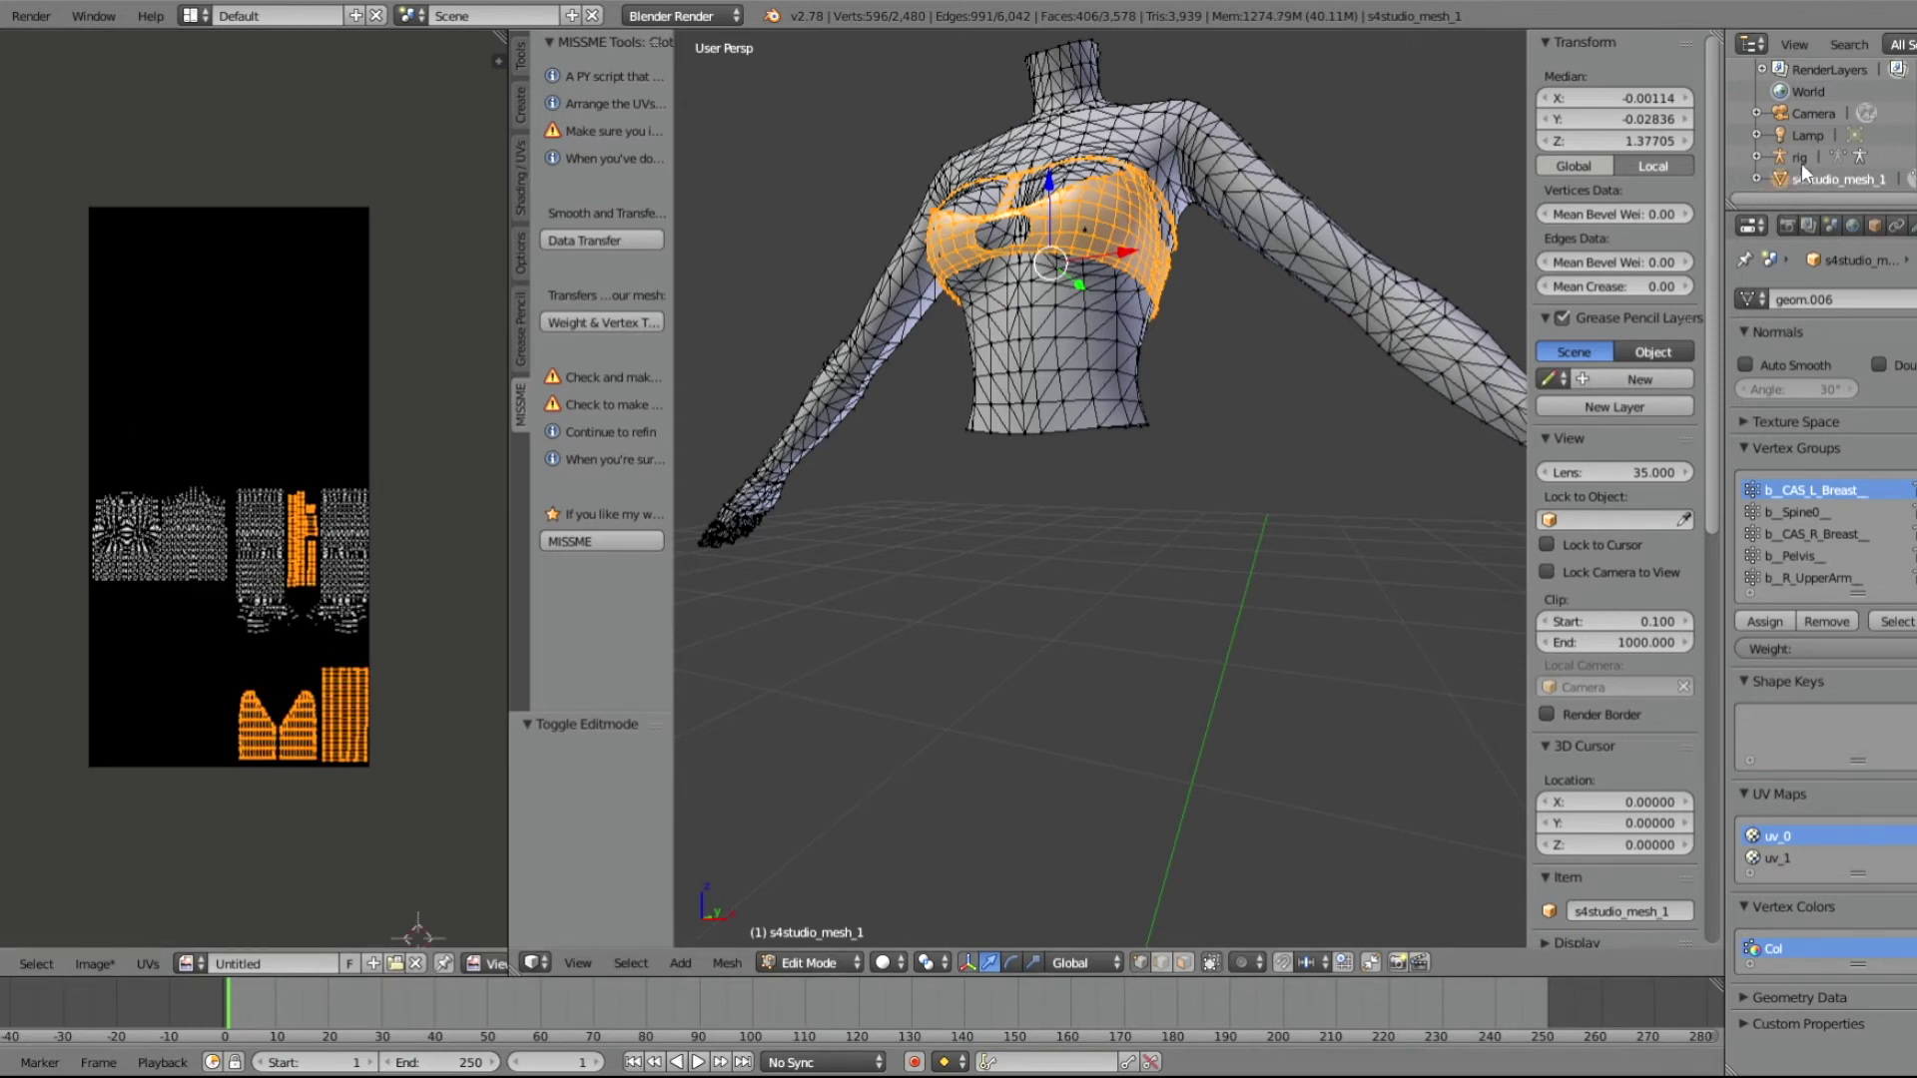
left_click(1788, 227)
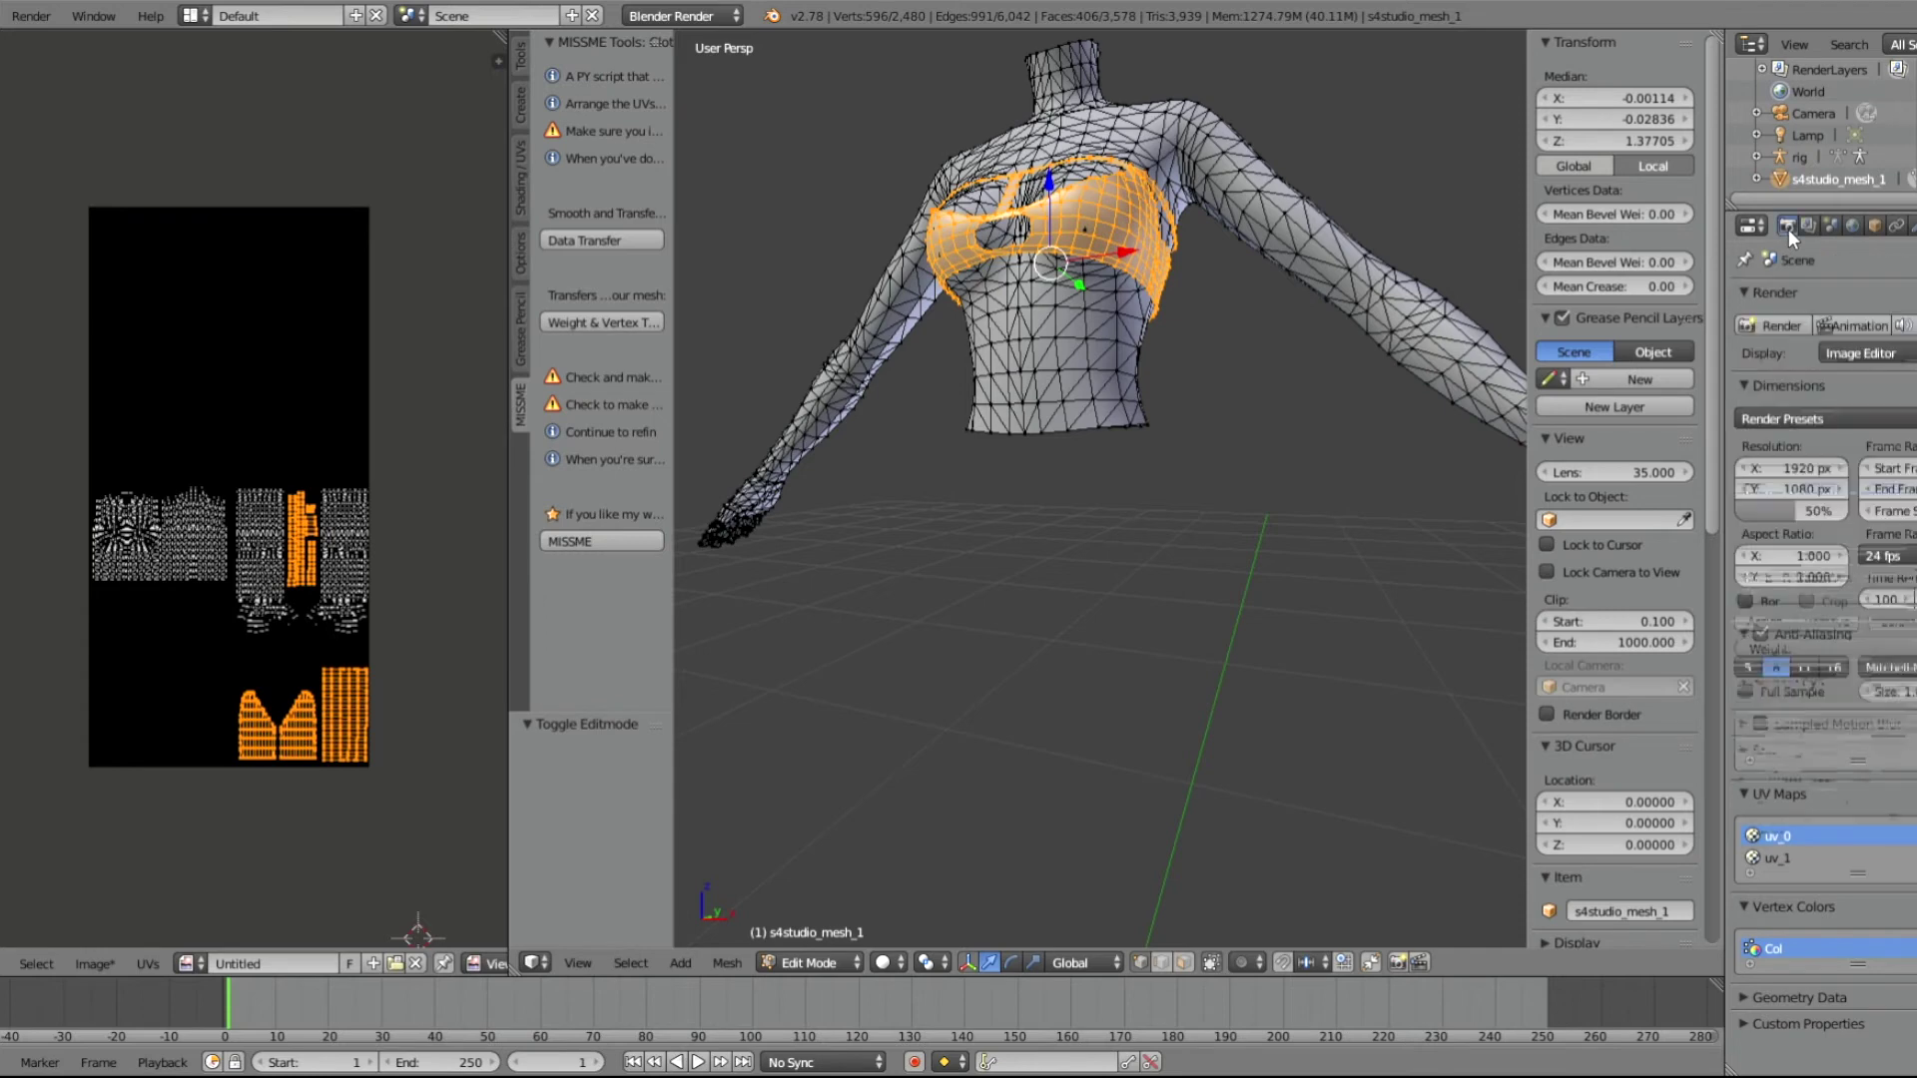
scroll(1851, 631, "down", 1)
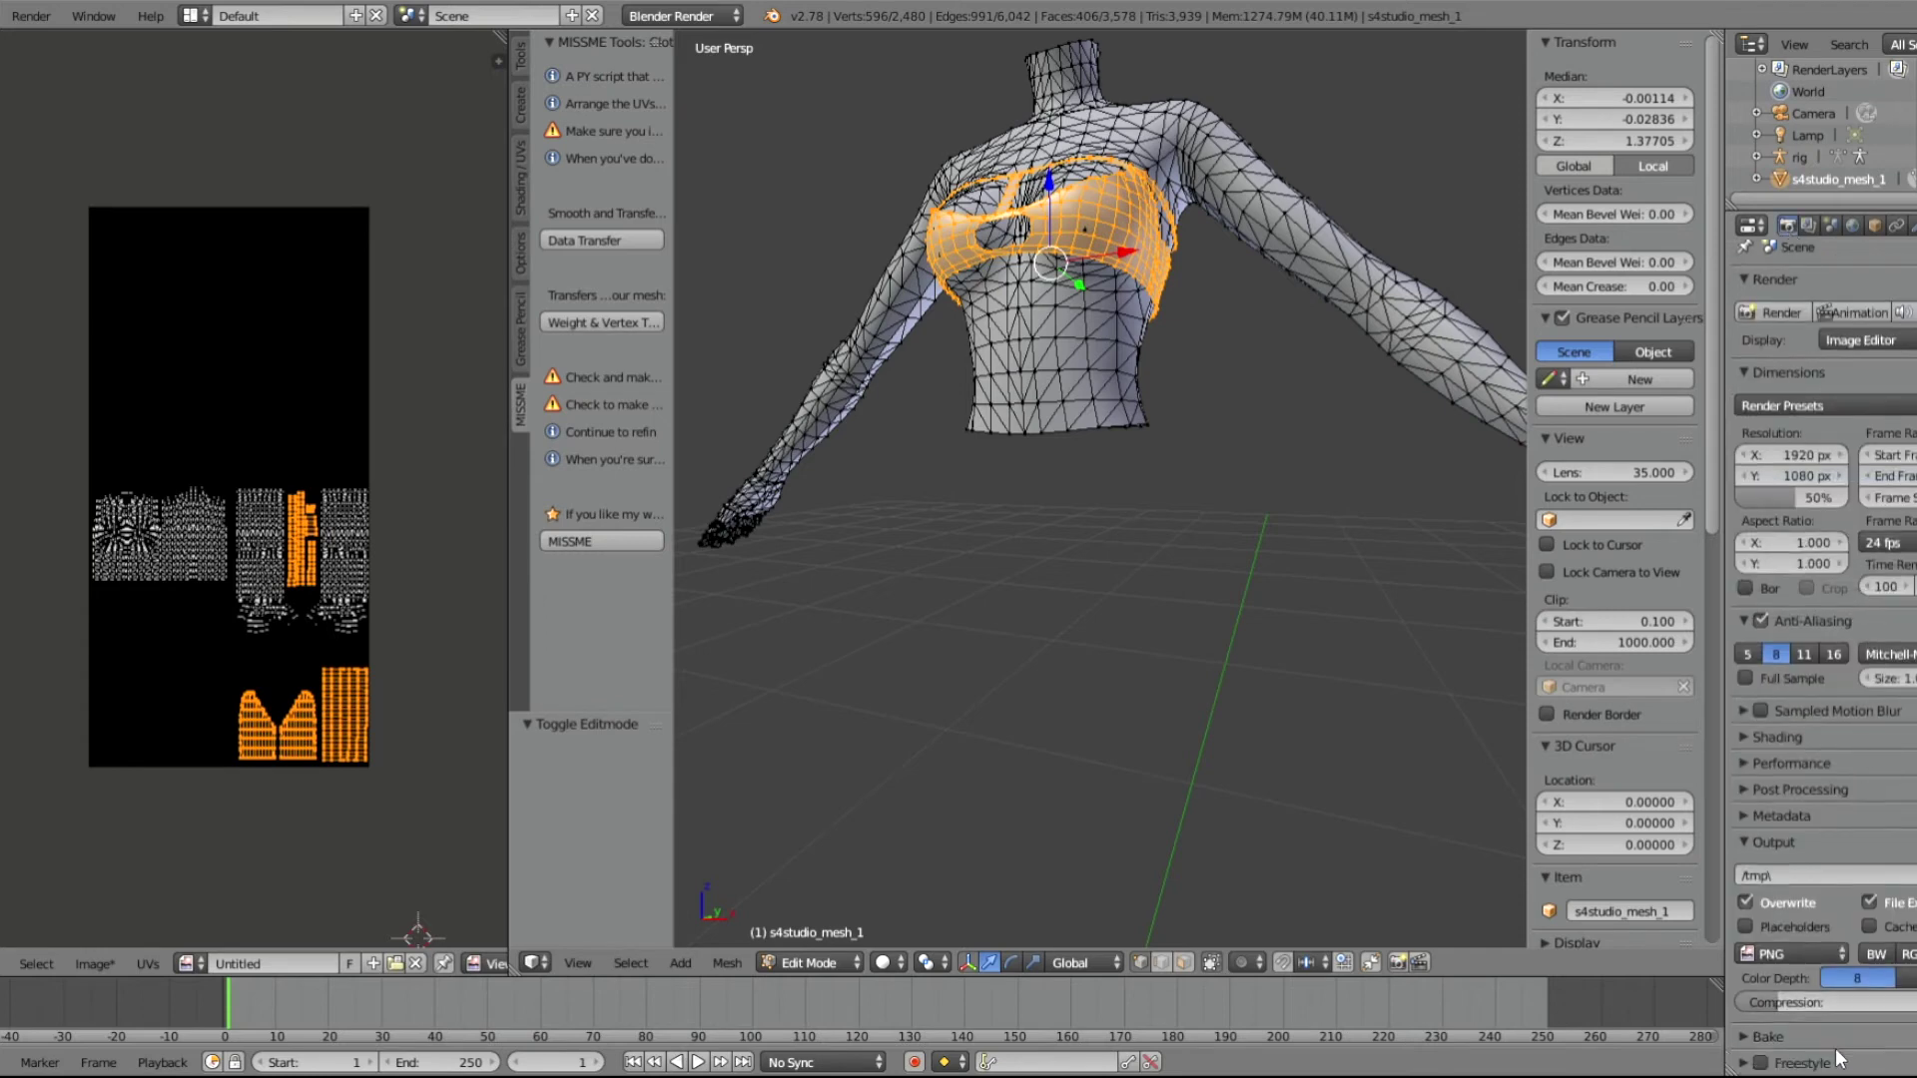
left_click(1771, 1033)
scroll(1794, 932, "down", 5)
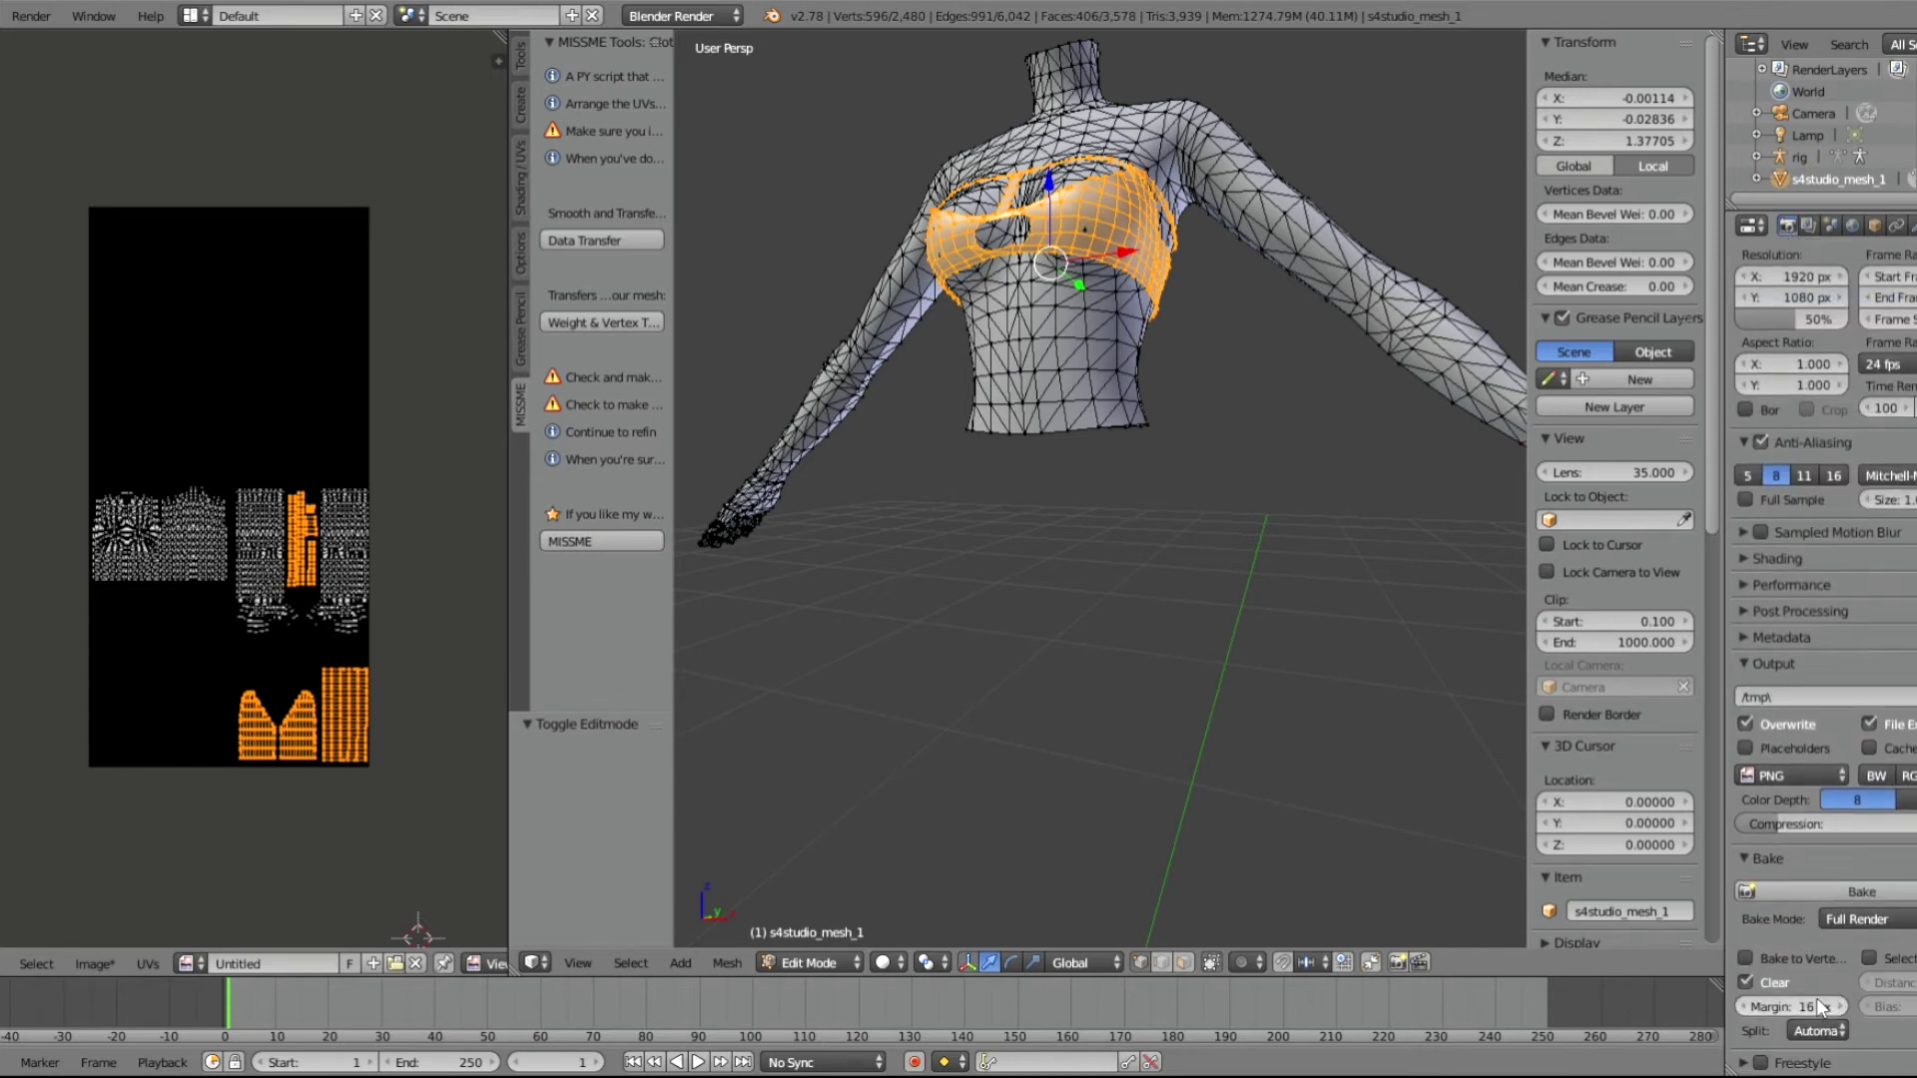
double_click(1837, 1007)
type("2")
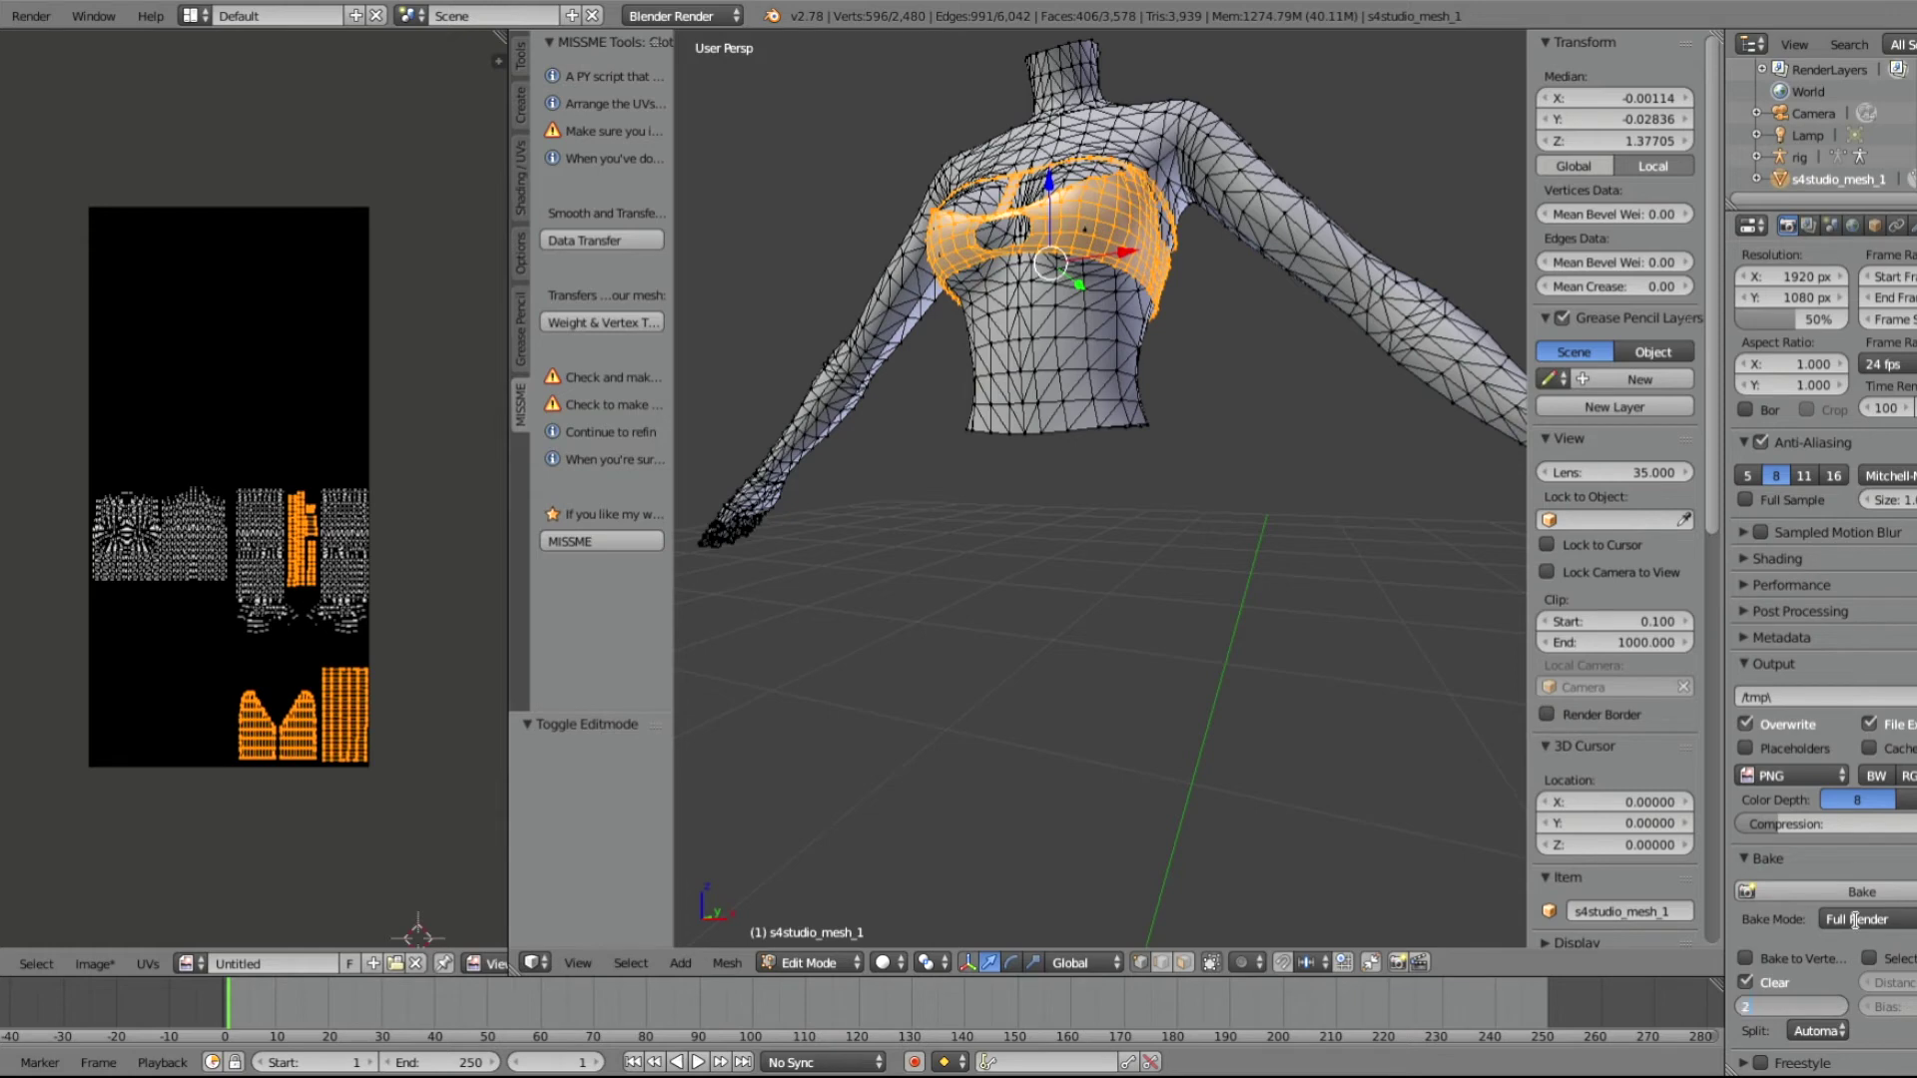
key("Return")
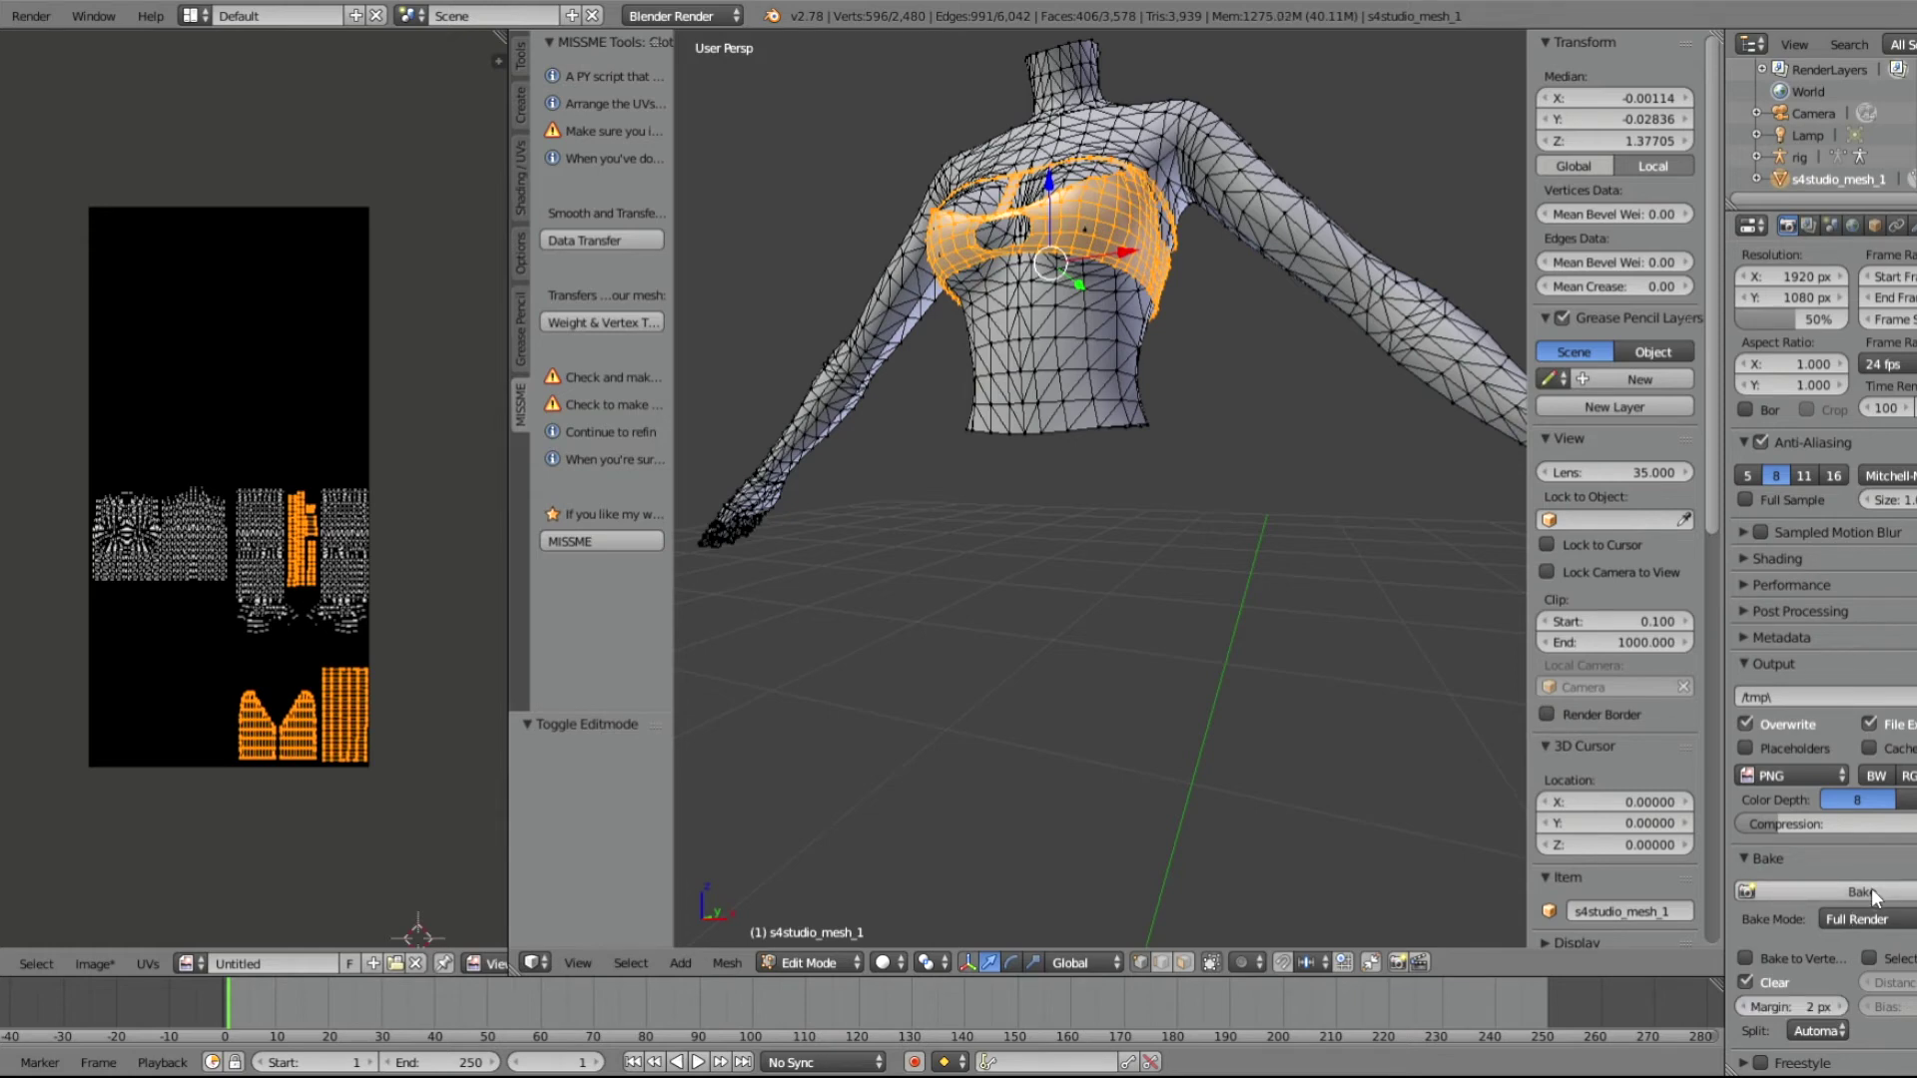
left_click(1871, 889)
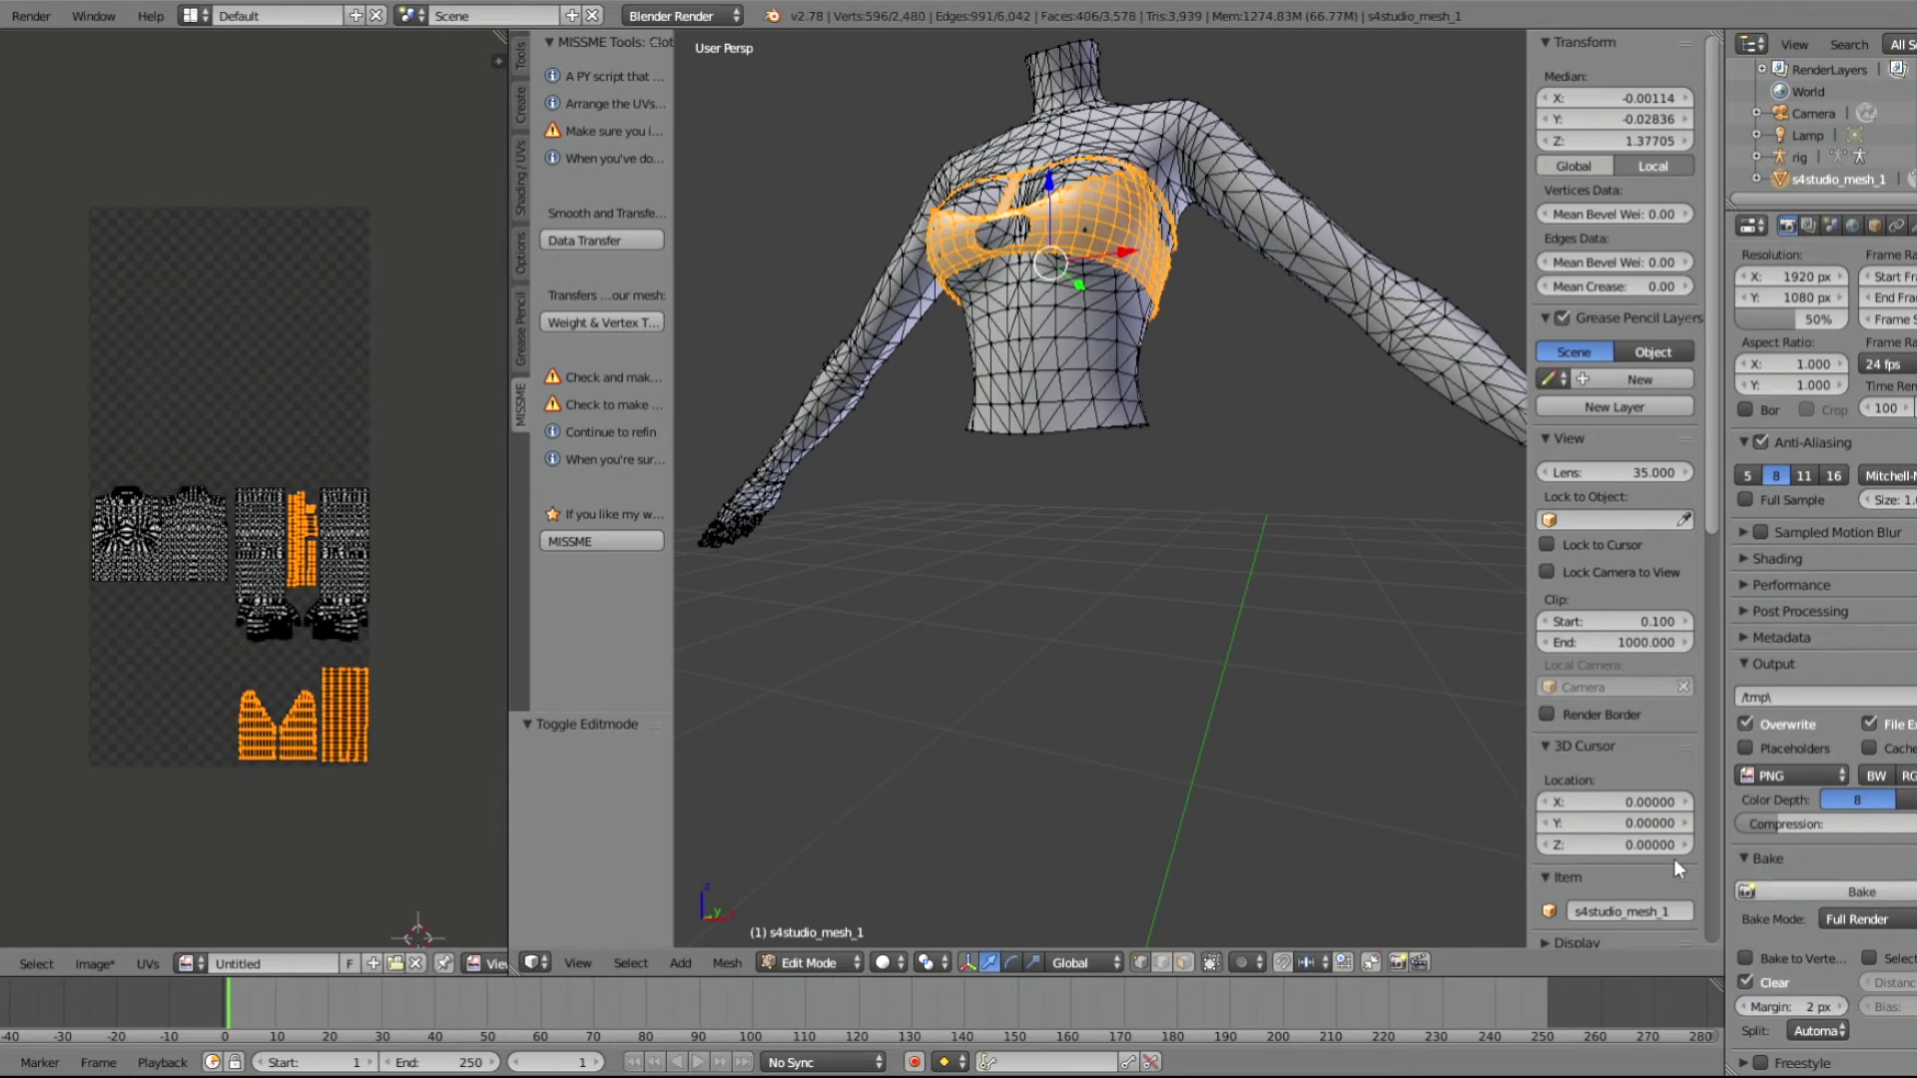
left_click(79, 965)
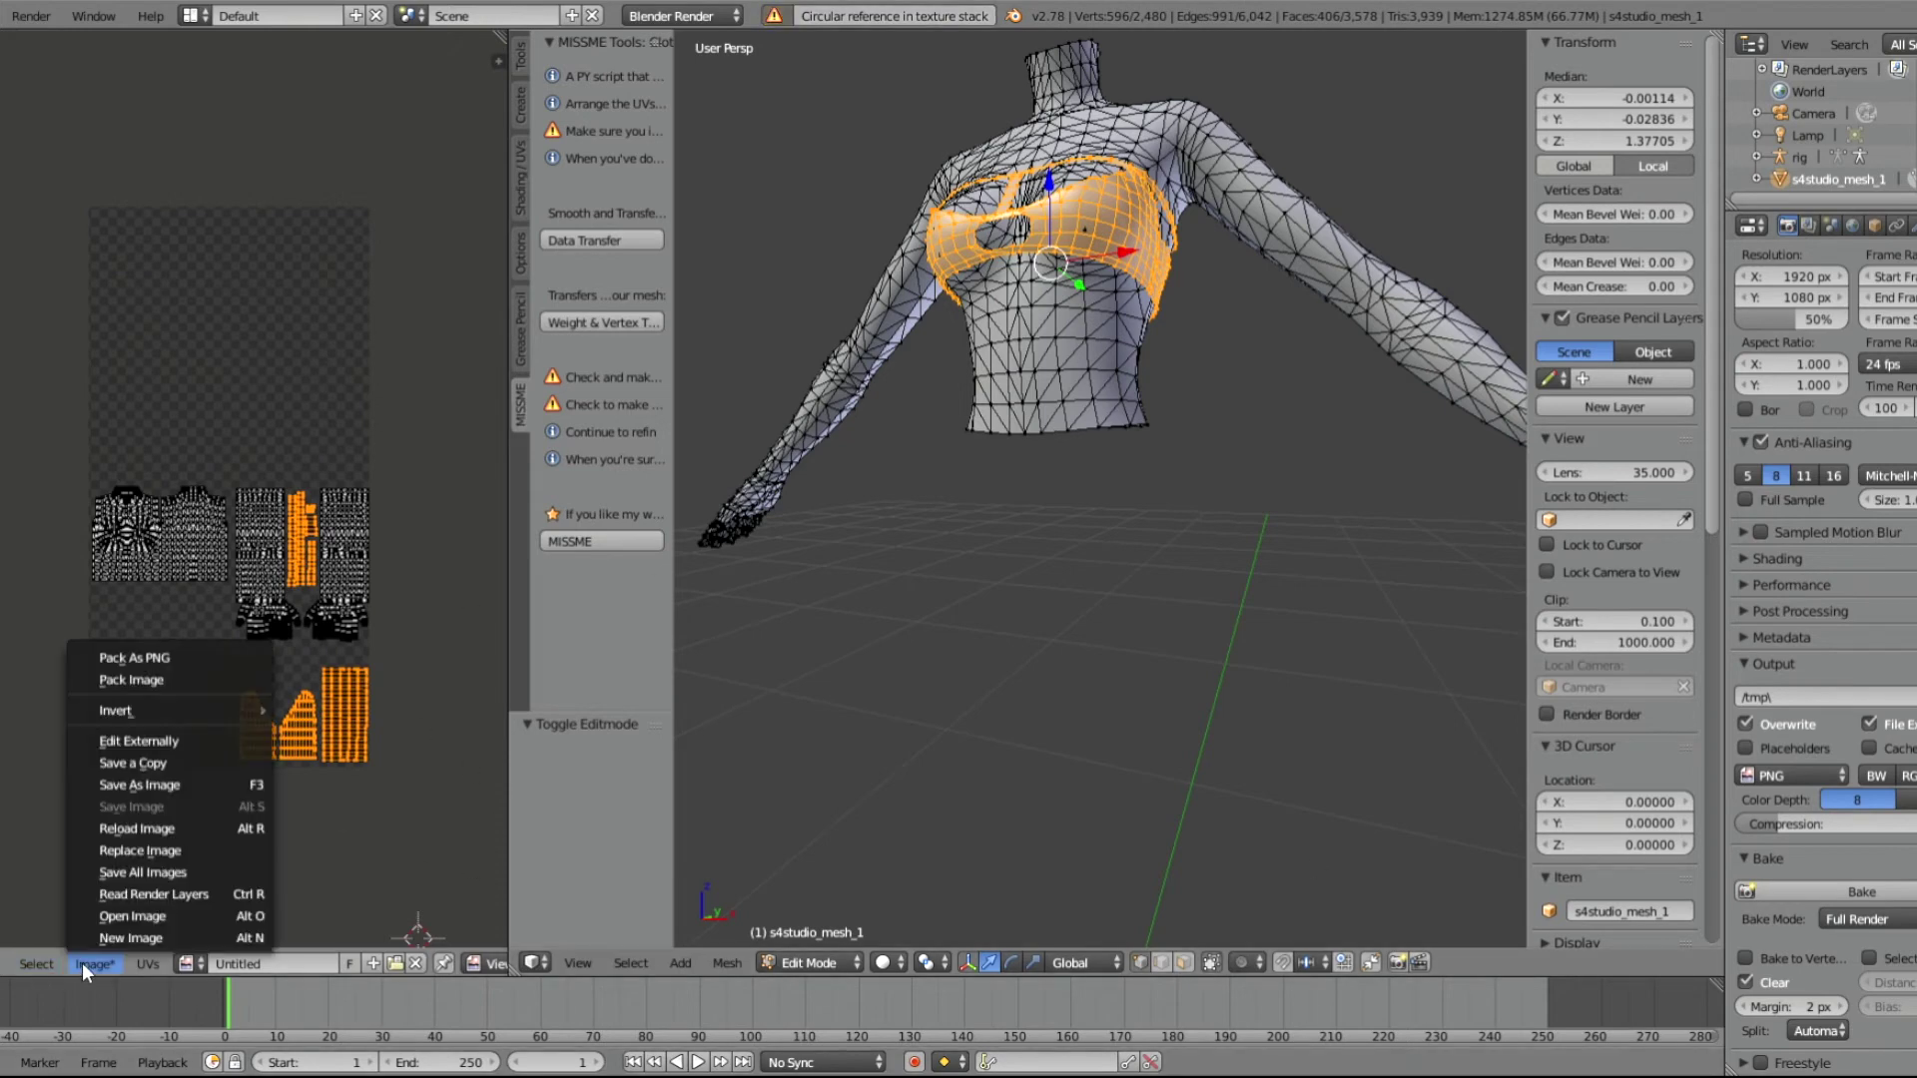
Step: Save the baked UV image as EX-baked in the Desktop folder
left_click(166, 783)
left_click(212, 100)
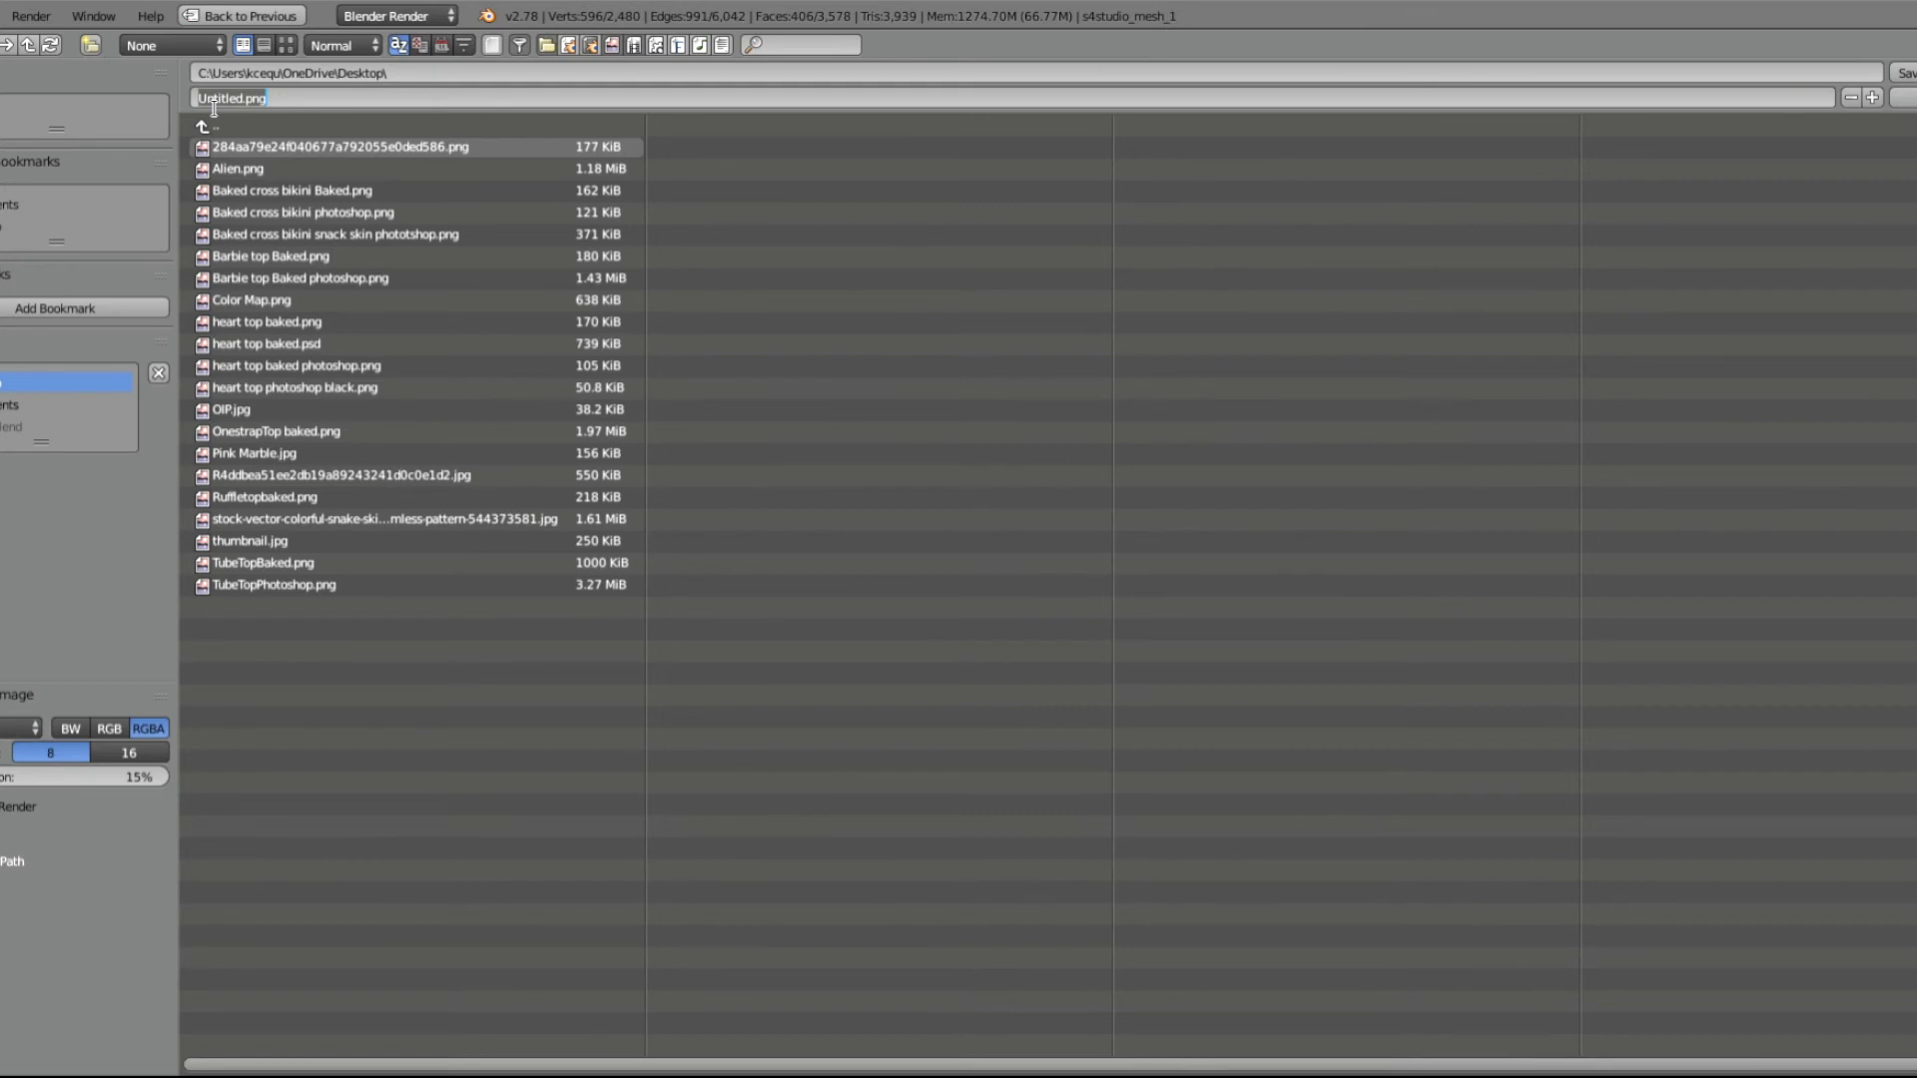
key("BackSpace")
type("EX-baked")
key("Return")
left_click(1903, 73)
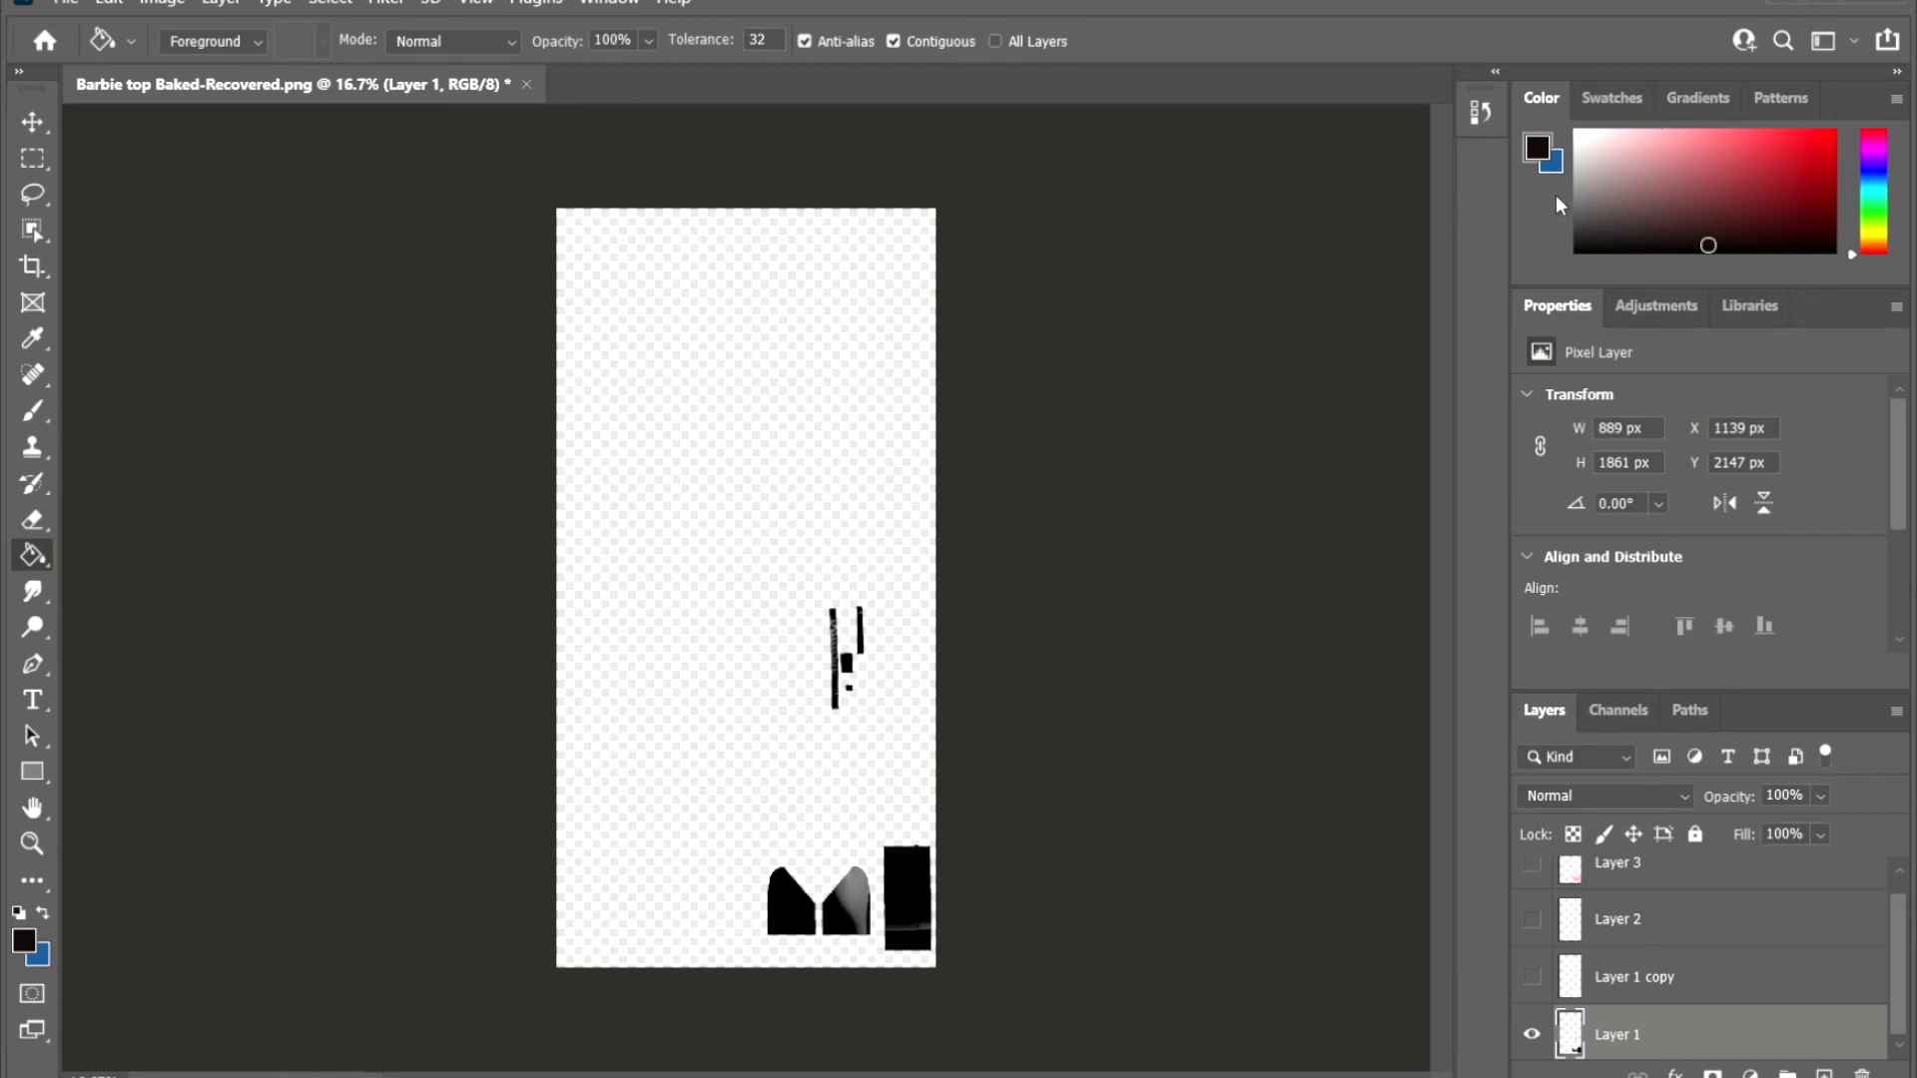
Step: Show Layer 1 copy and Layer 3 so pink marble fills the top's UV shapes
left_click(1533, 978)
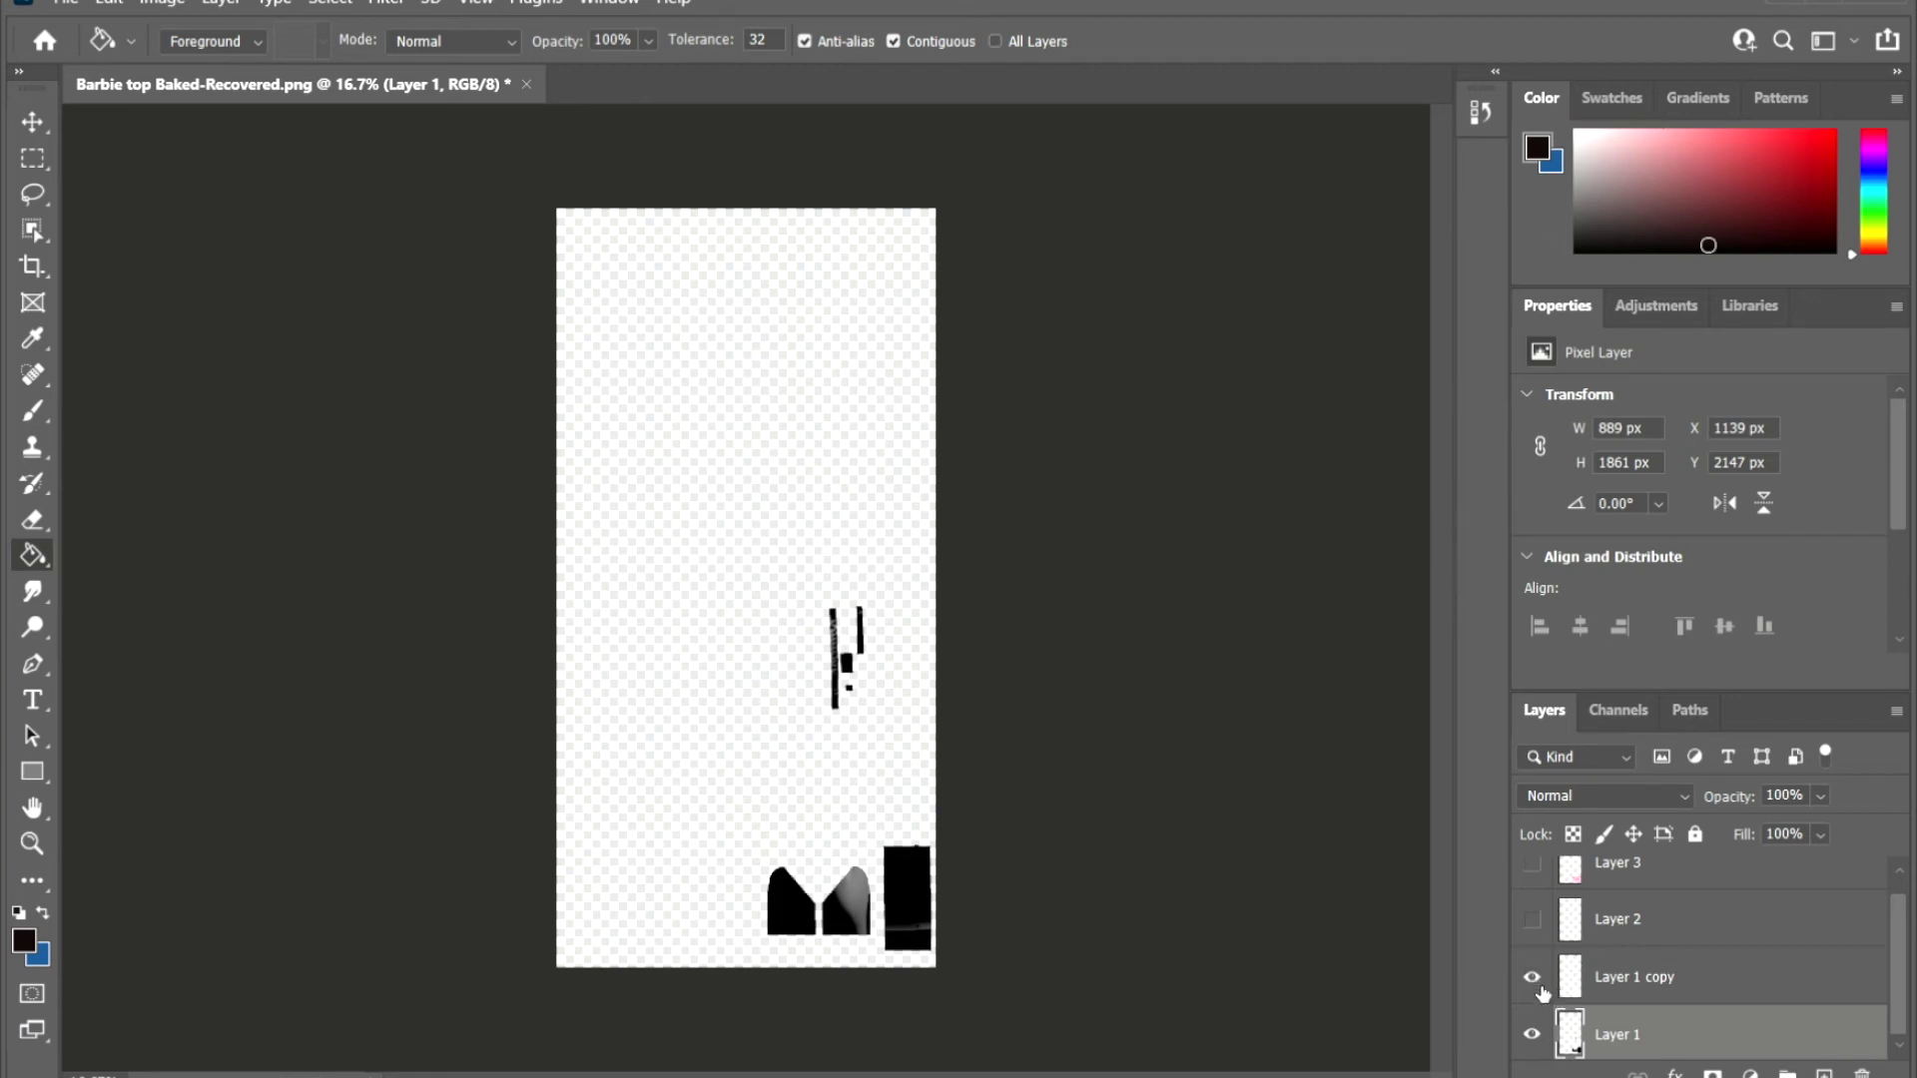
left_click(1623, 974)
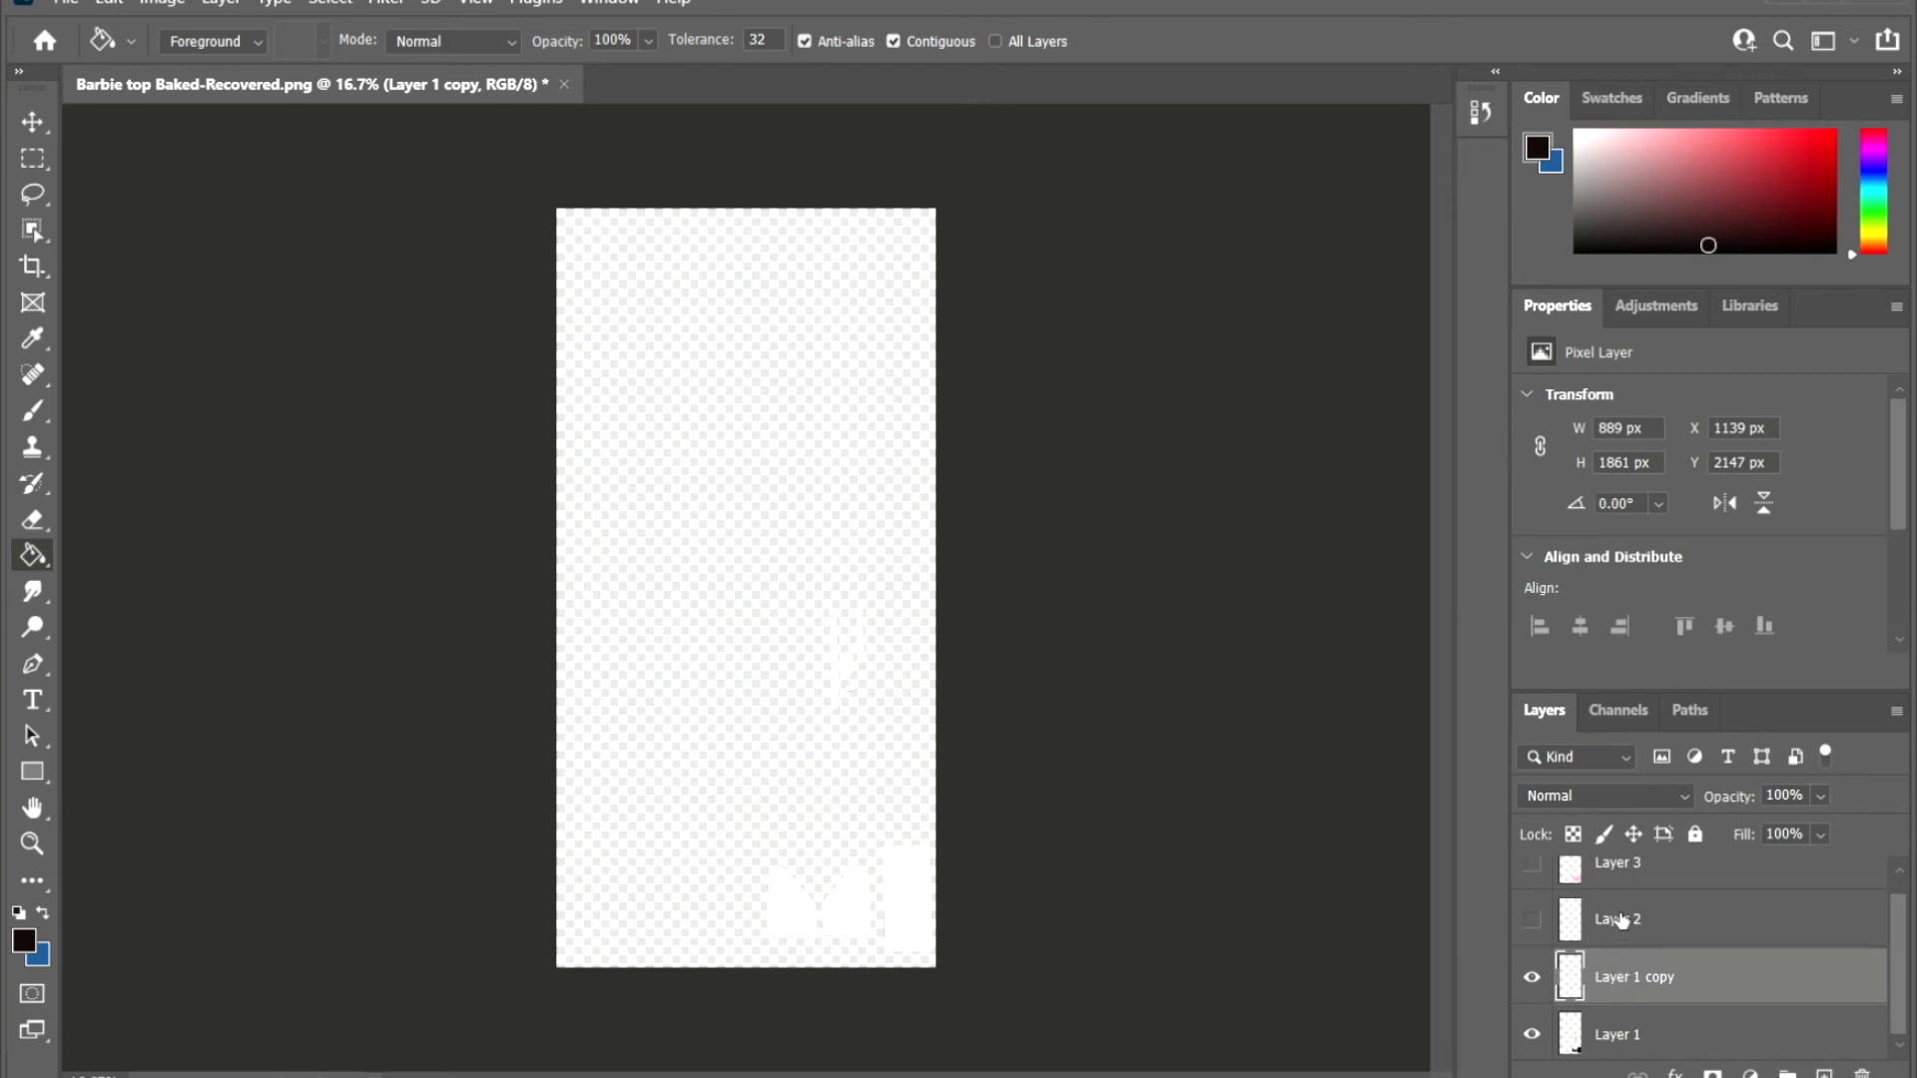
left_click(1621, 920)
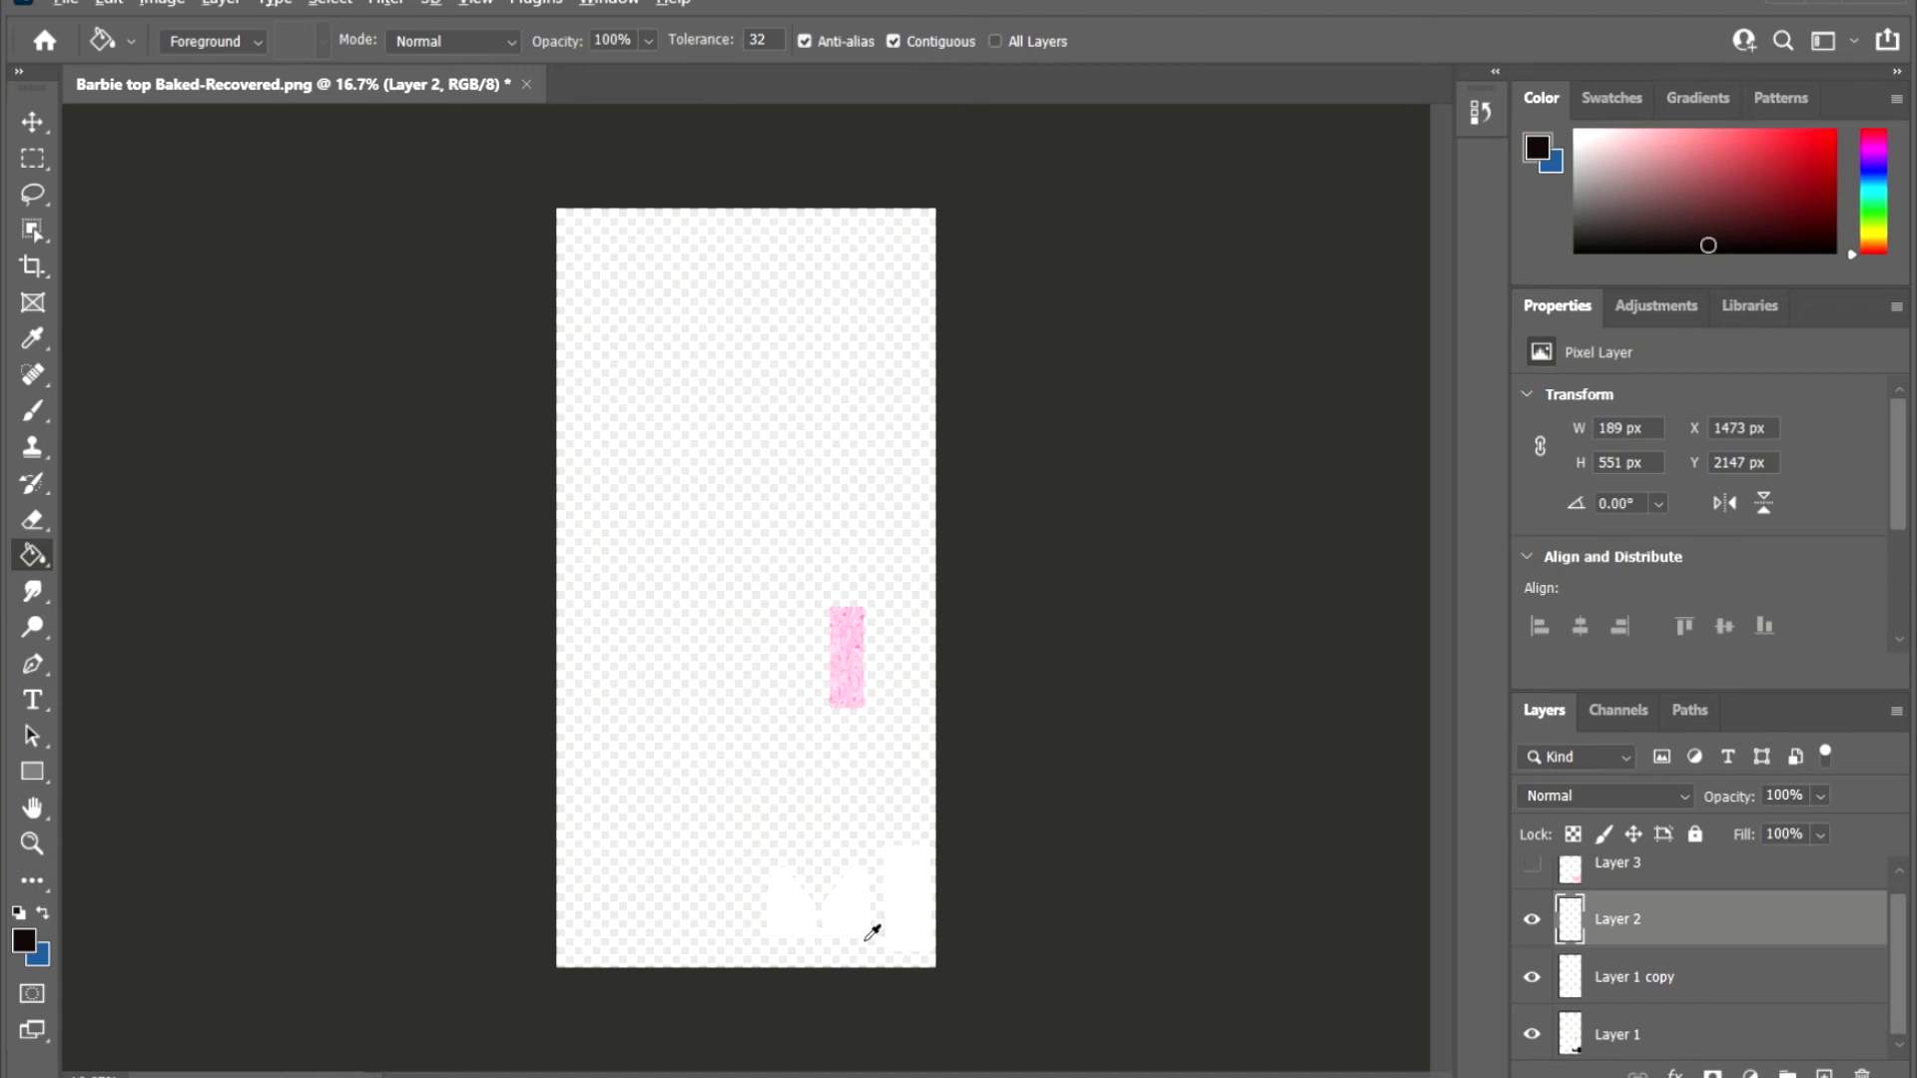
scroll(872, 934, "up", 5, "alt")
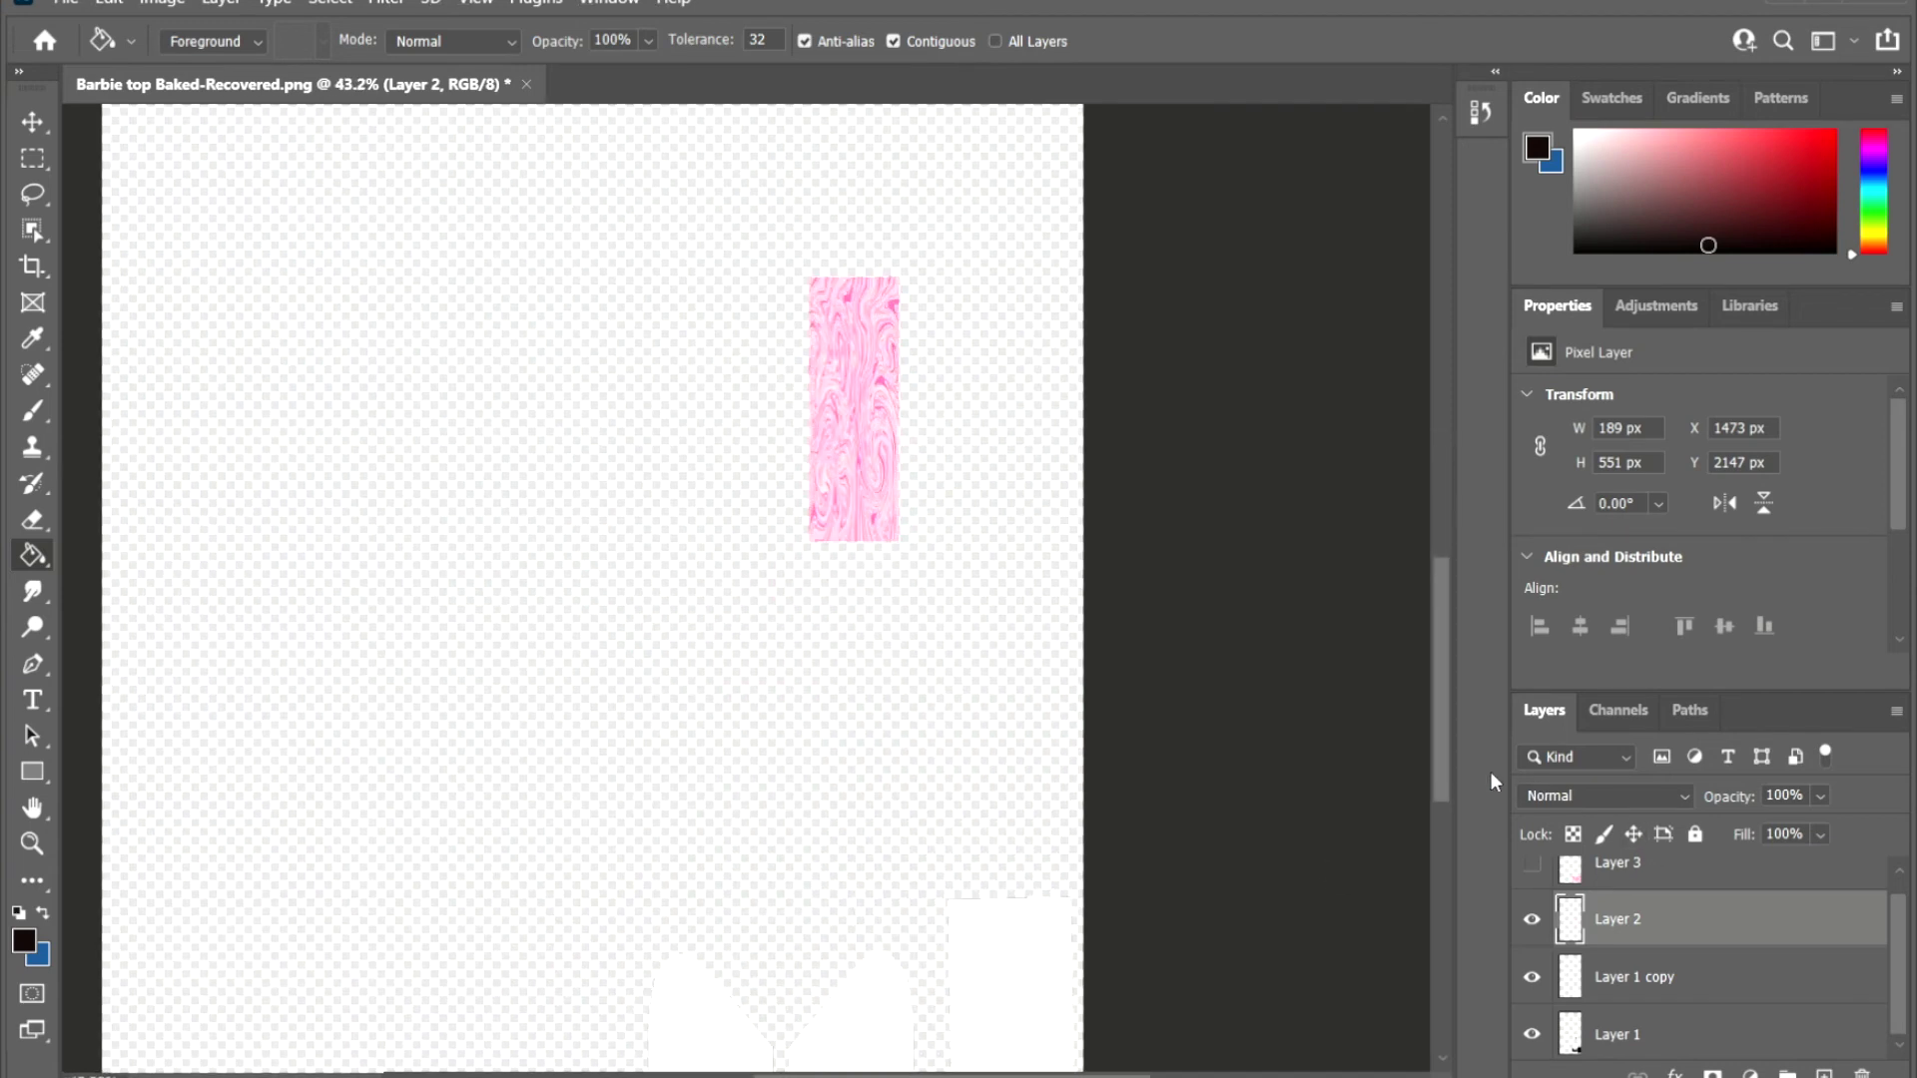
mouse_move(1442, 763)
left_mouse_down()
mouse_move(1436, 801)
mouse_move(1450, 794)
left_mouse_up()
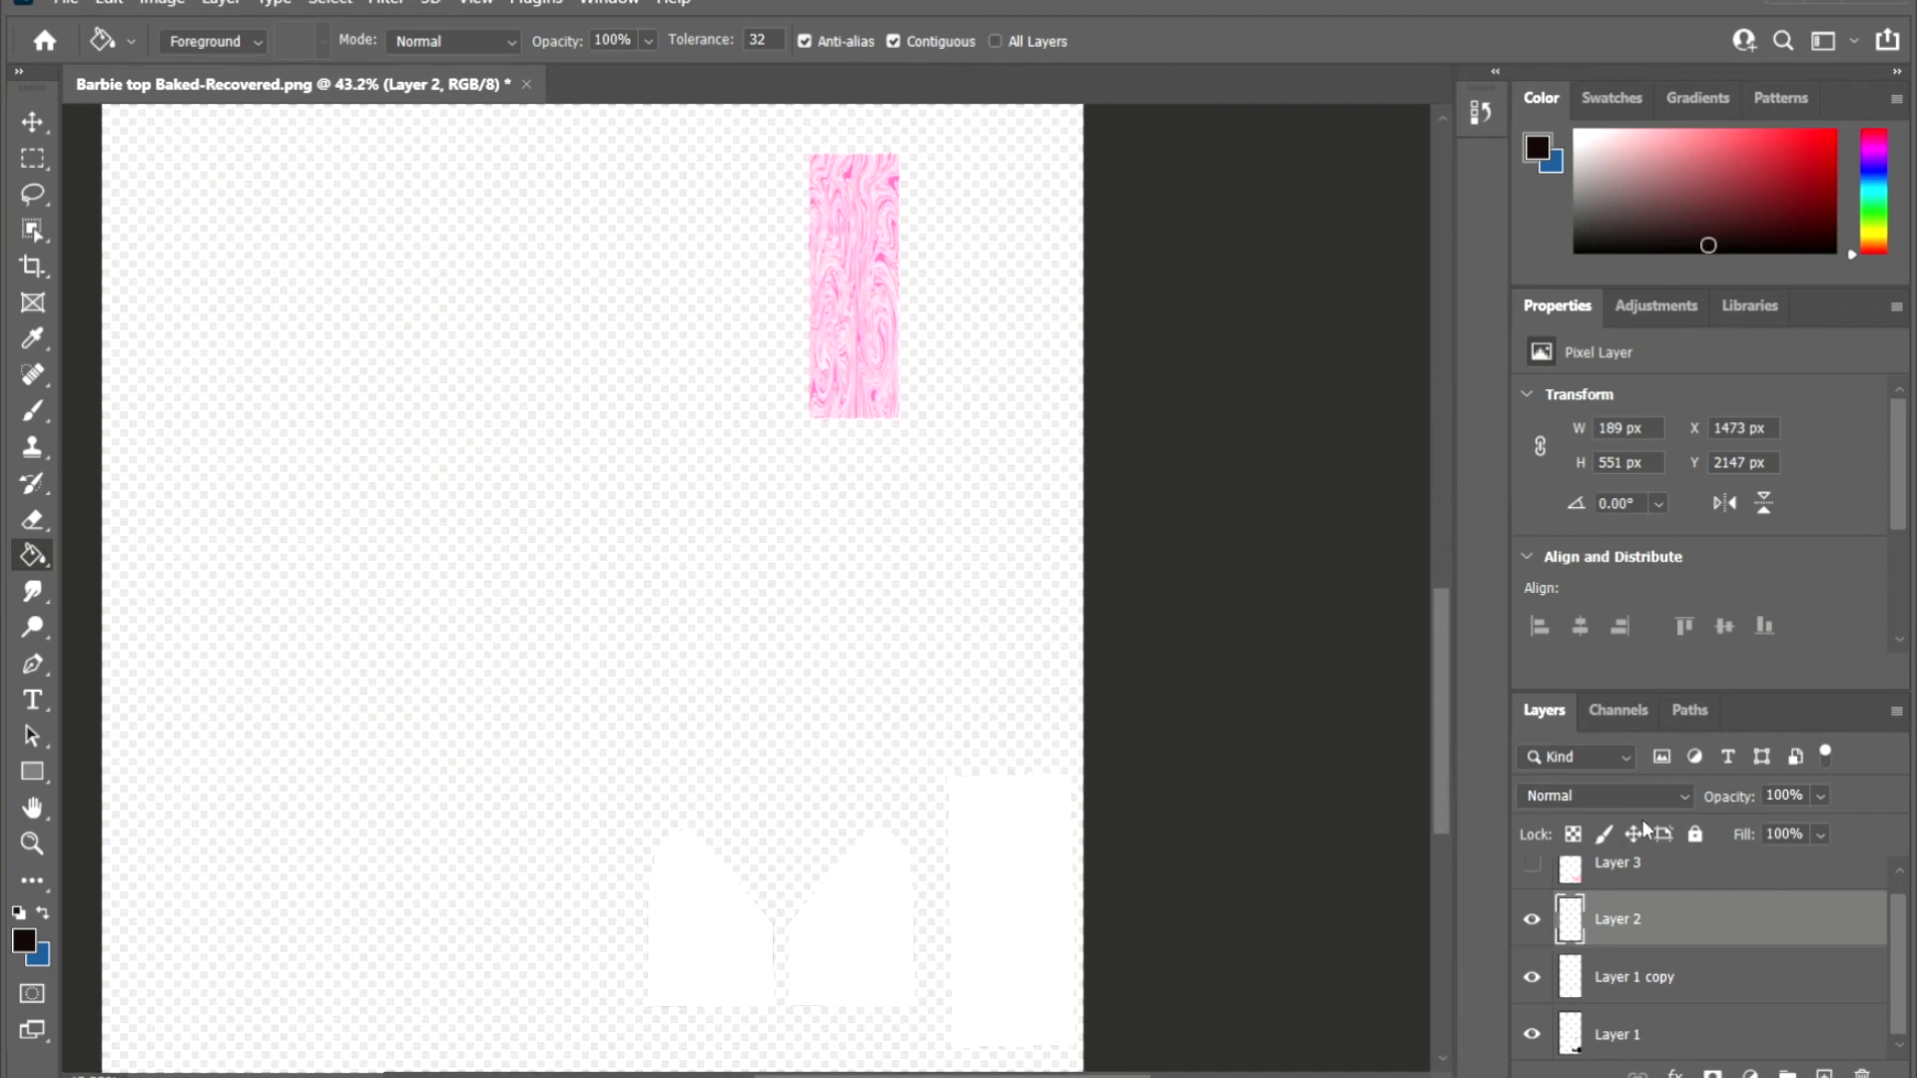
left_click(1534, 866)
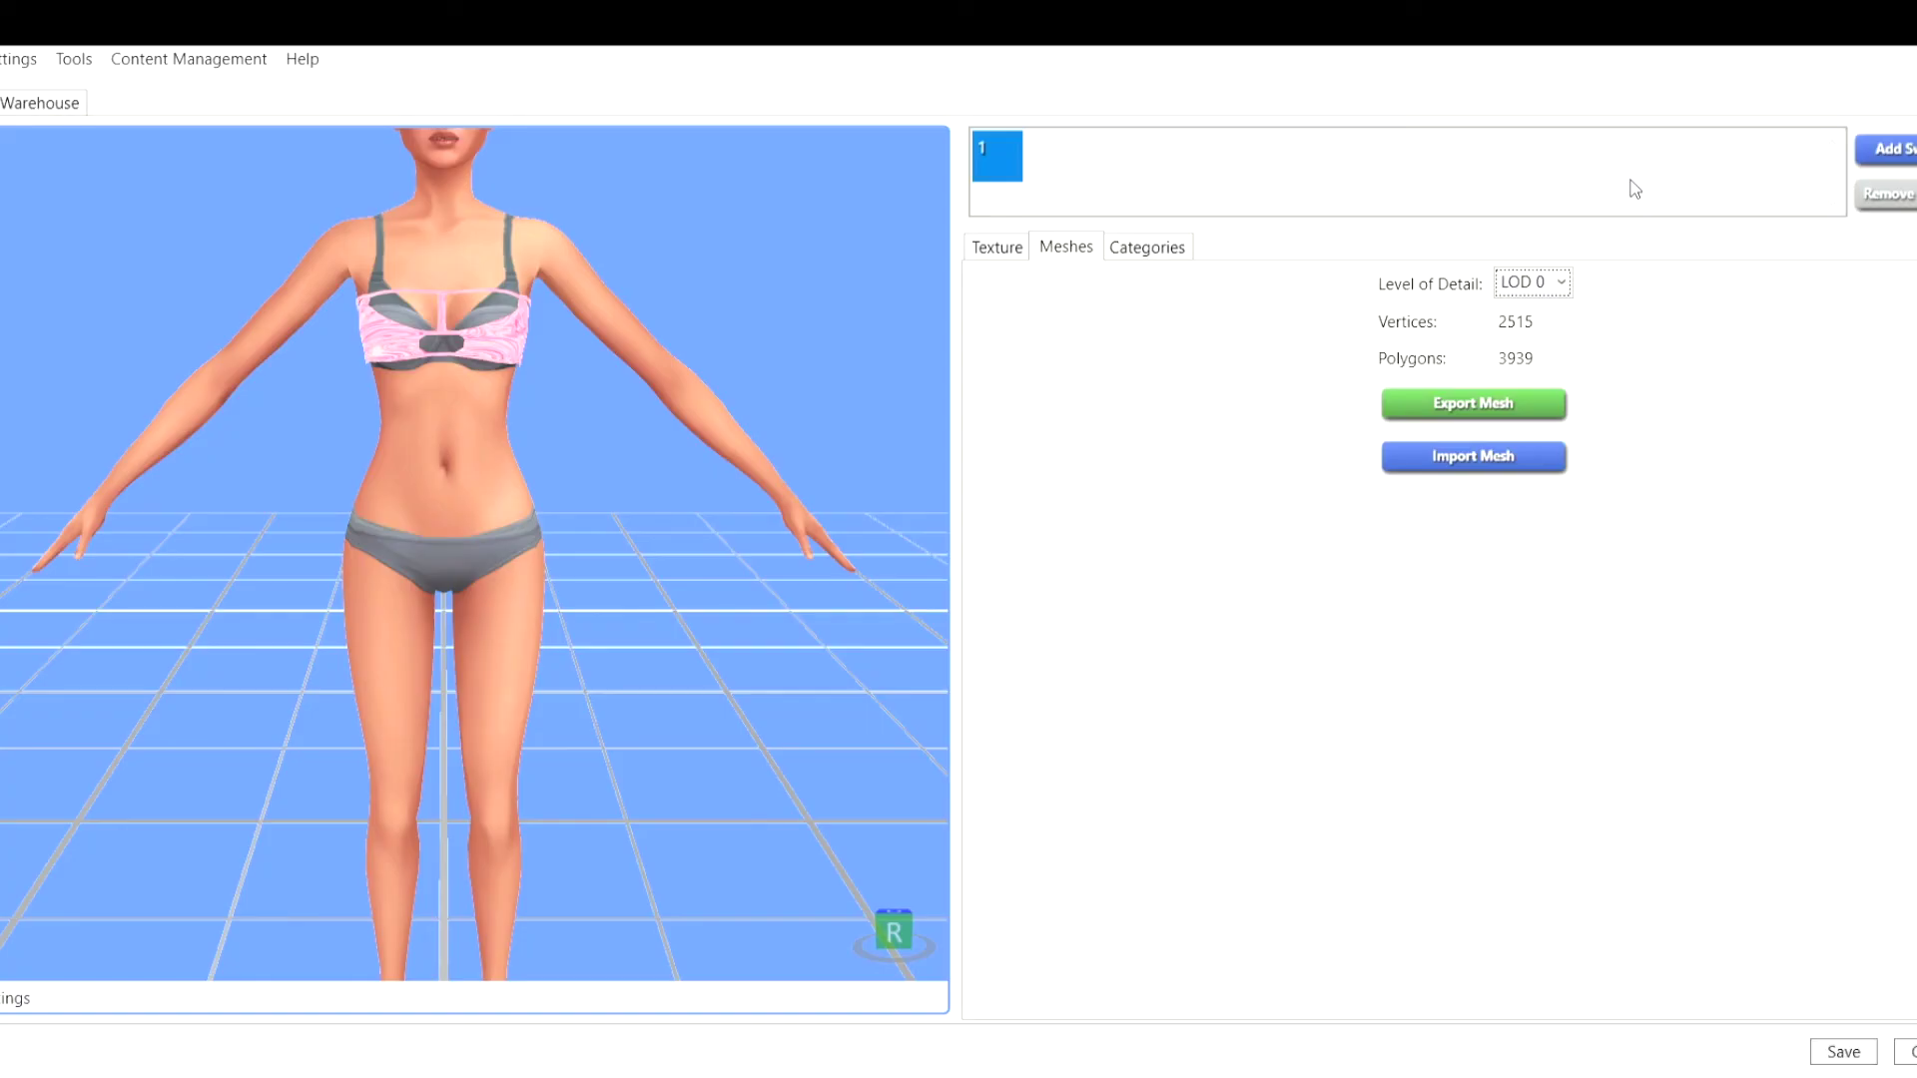
Step: Check the pink marble top's settings on the Texture tab
left_click(995, 257)
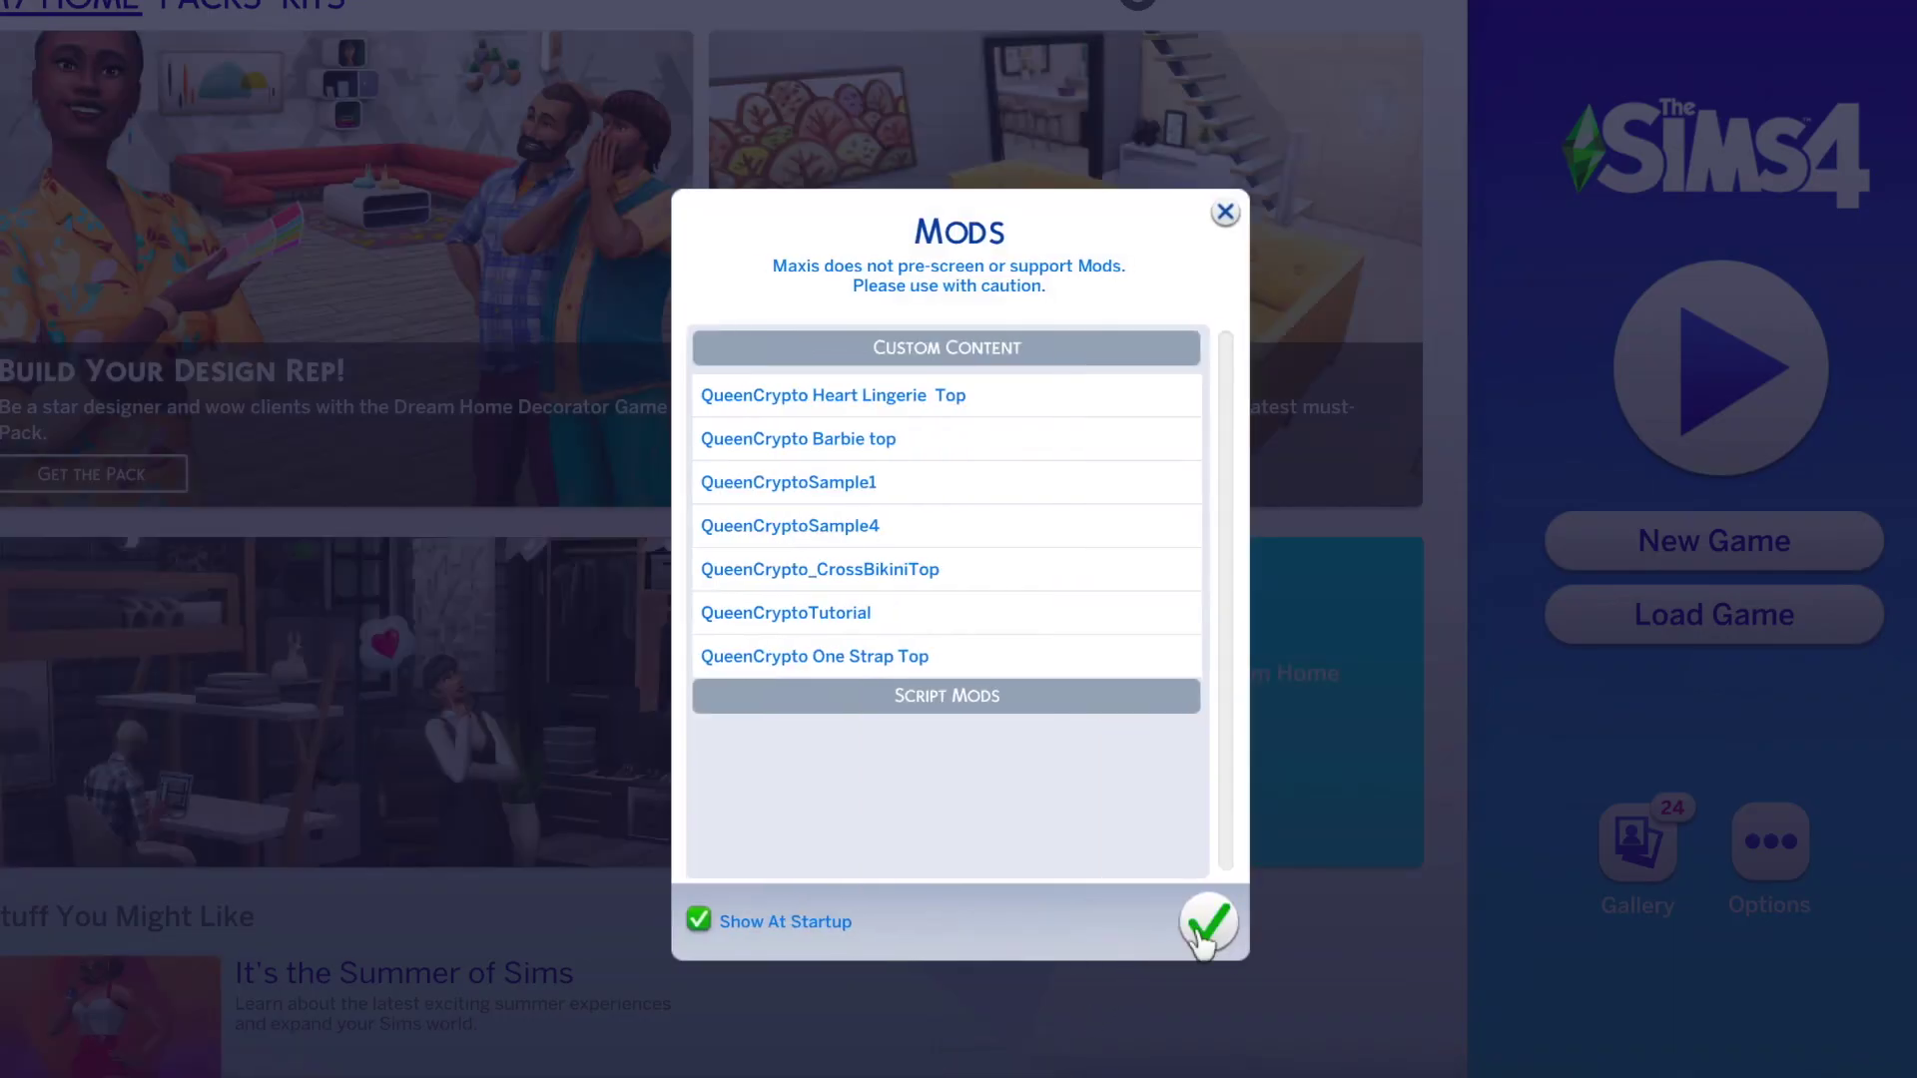
Step: Dismiss the Mods notice listing the installed custom content
left_click(1207, 928)
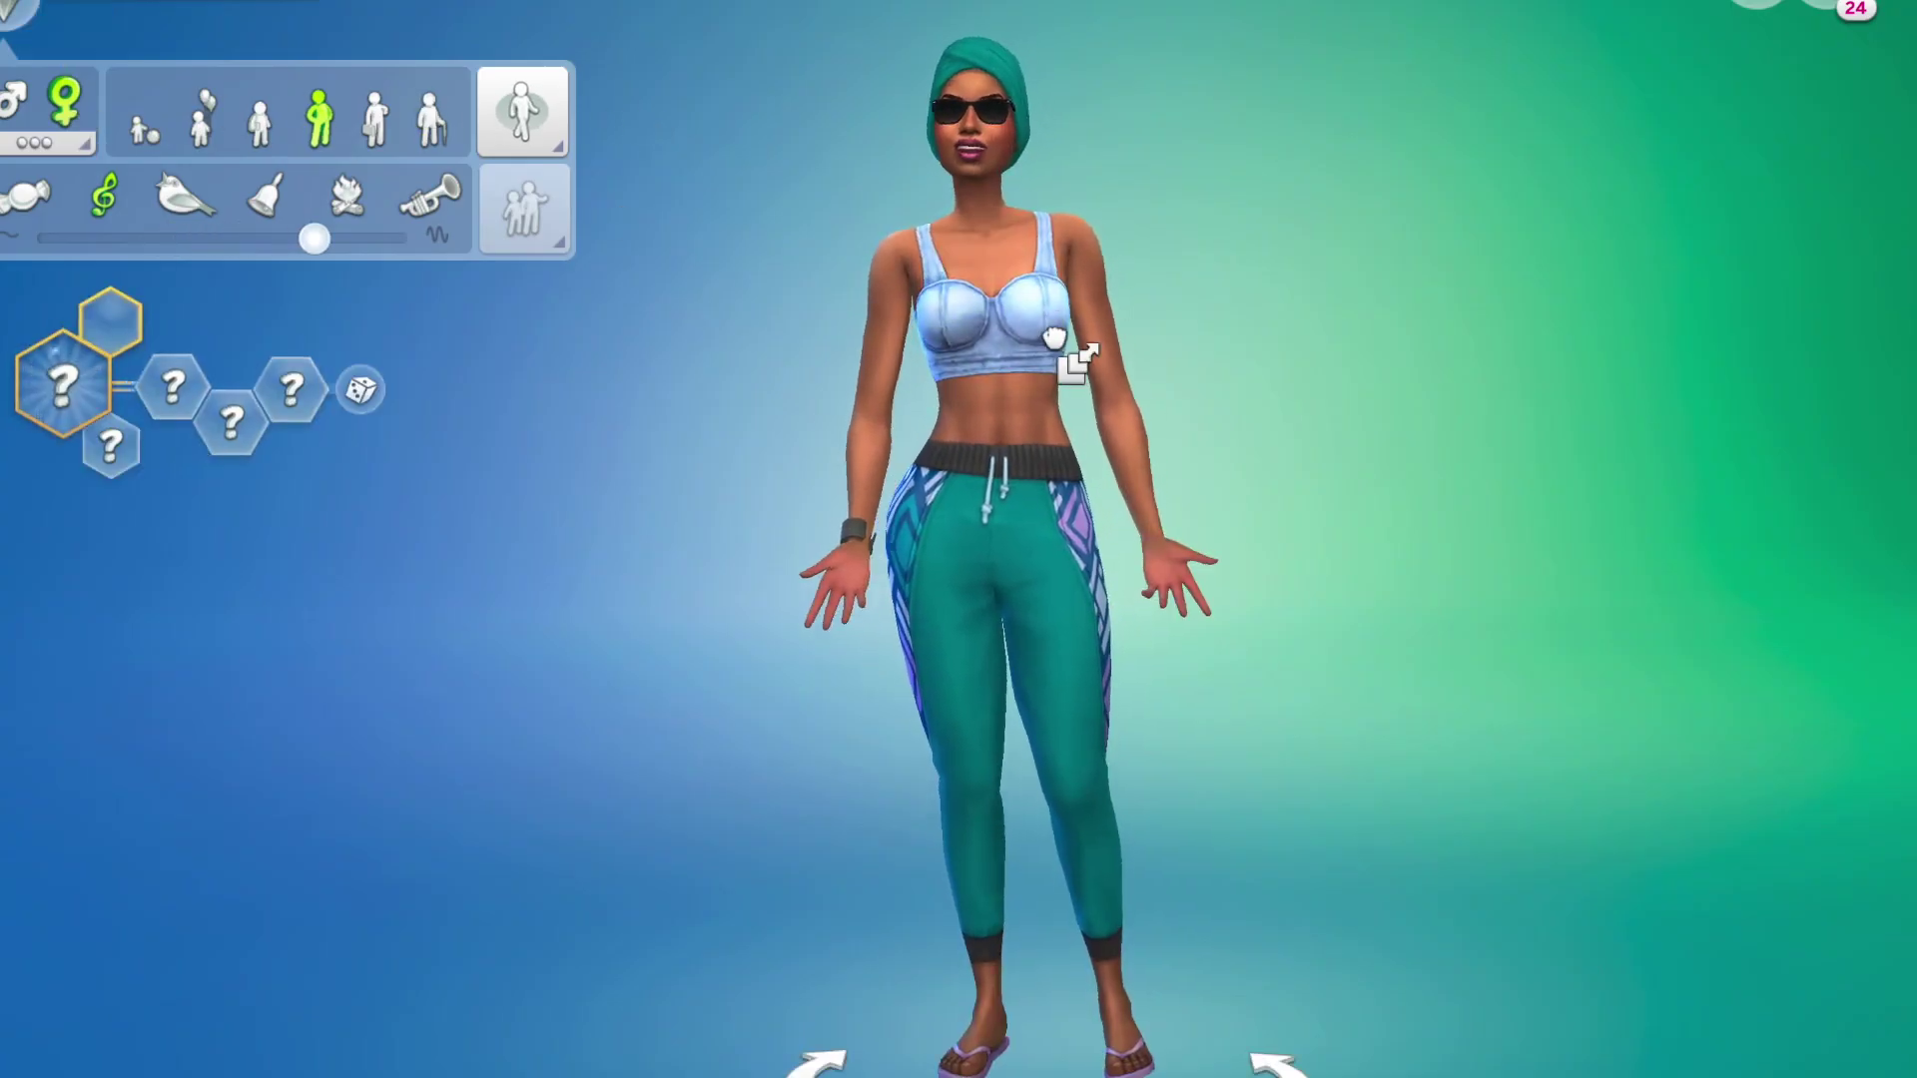
Step: Dress the Sim in the pink marble top, filtered to Custom Content tops
left_click(1071, 362)
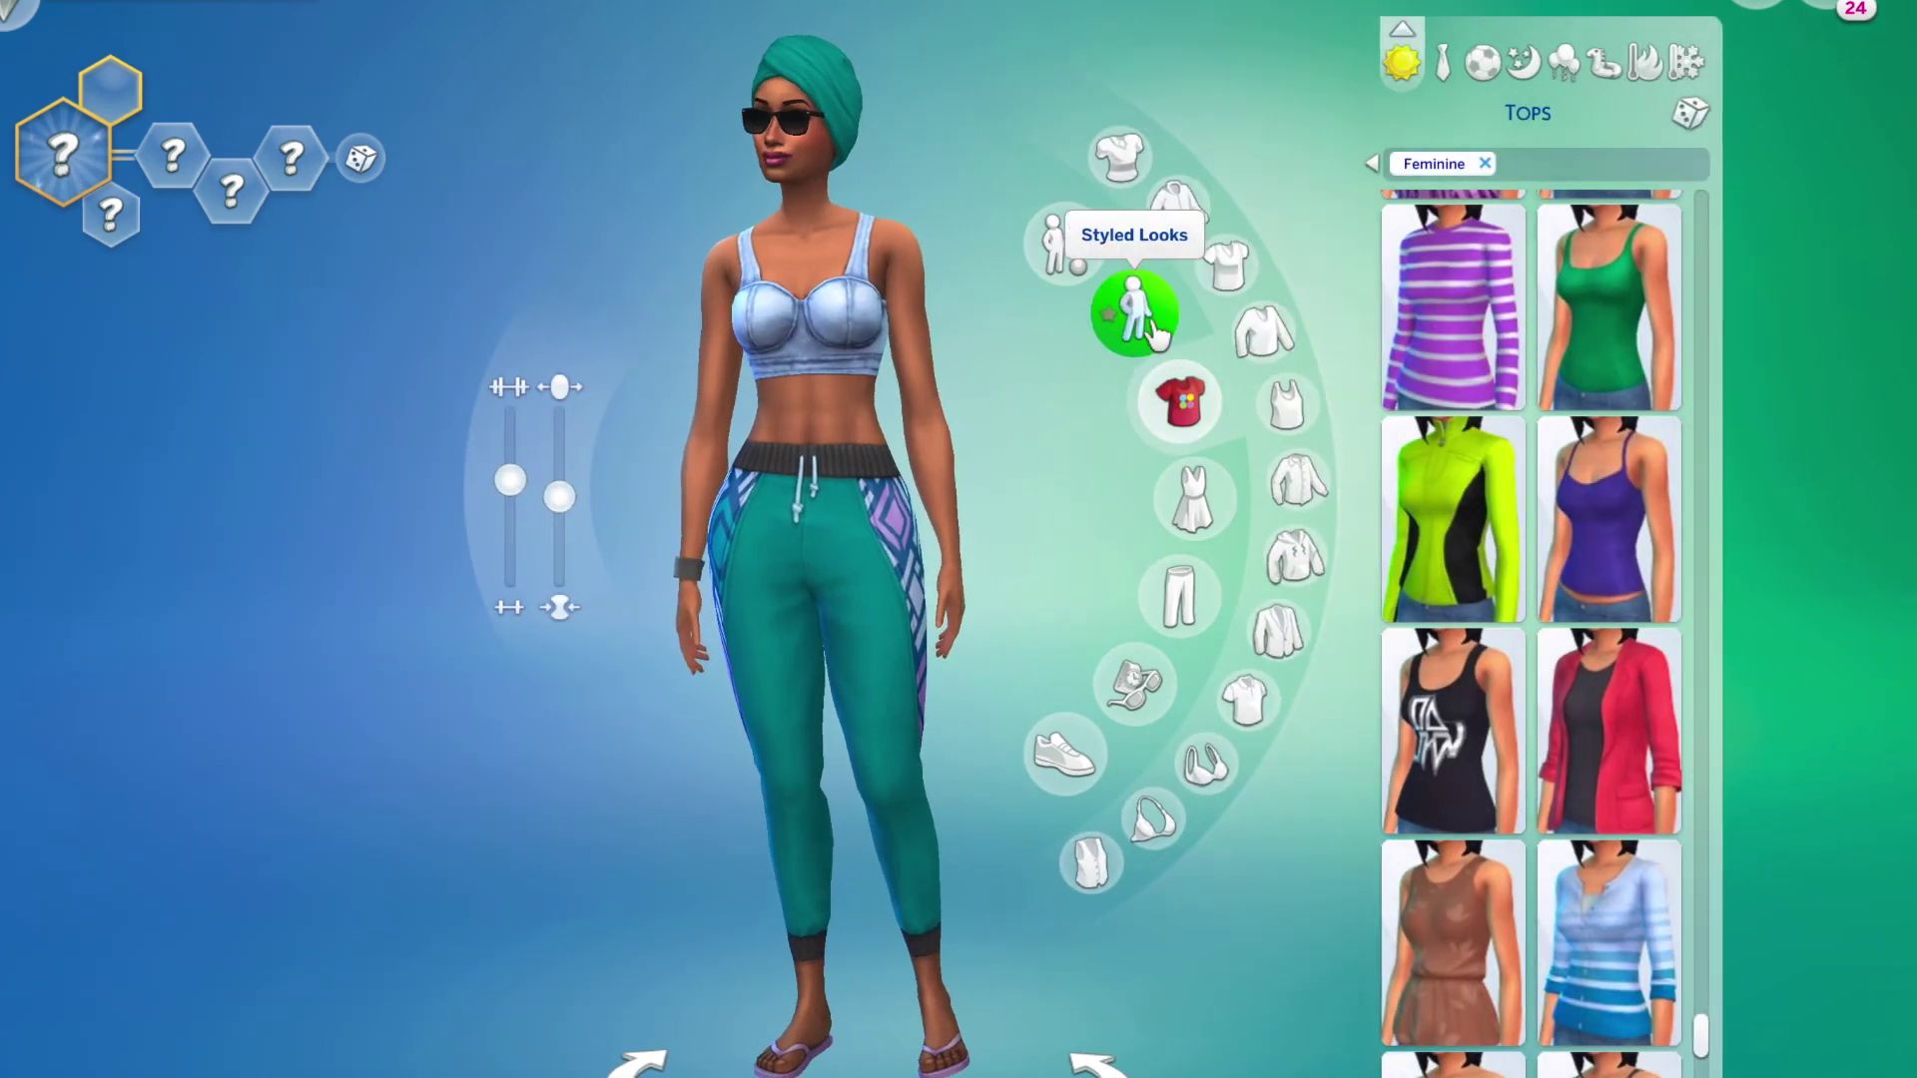
left_click(1481, 163)
left_click(1475, 175)
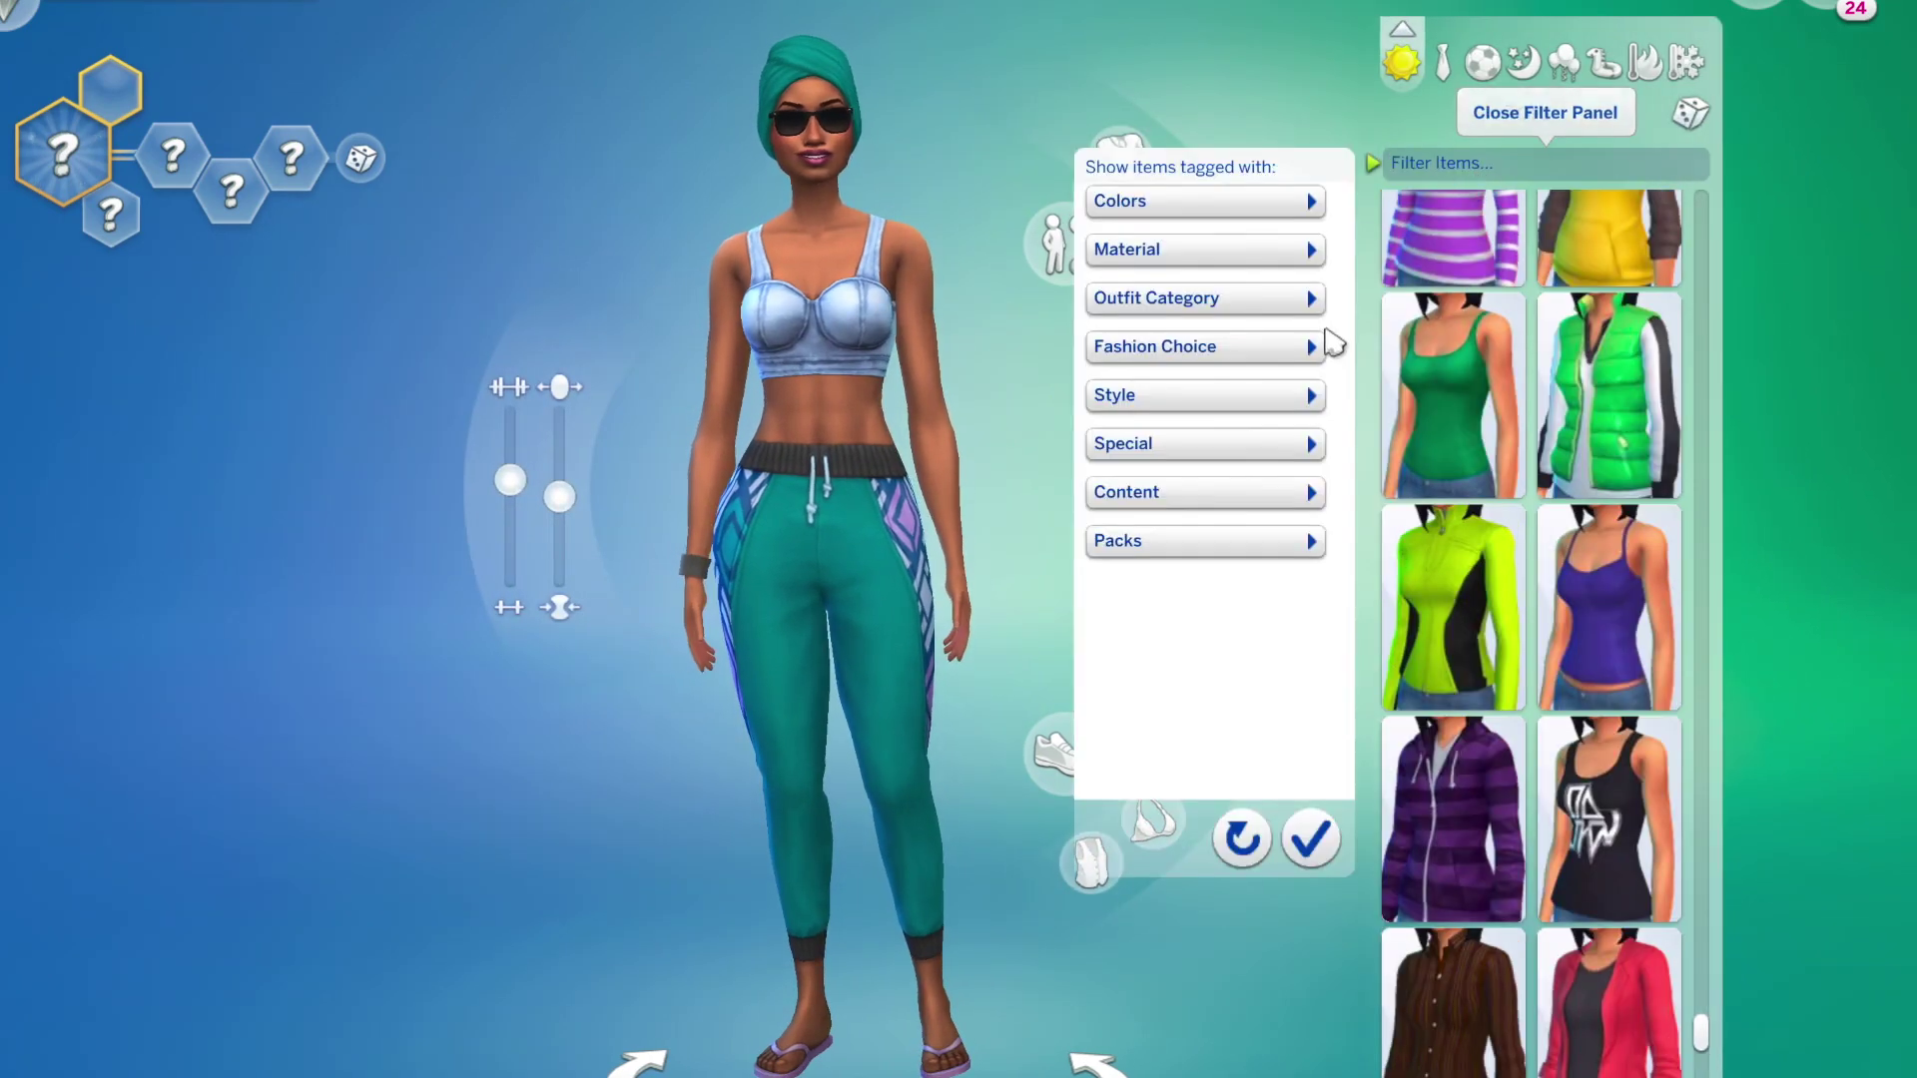
left_click(1241, 493)
left_click(1231, 587)
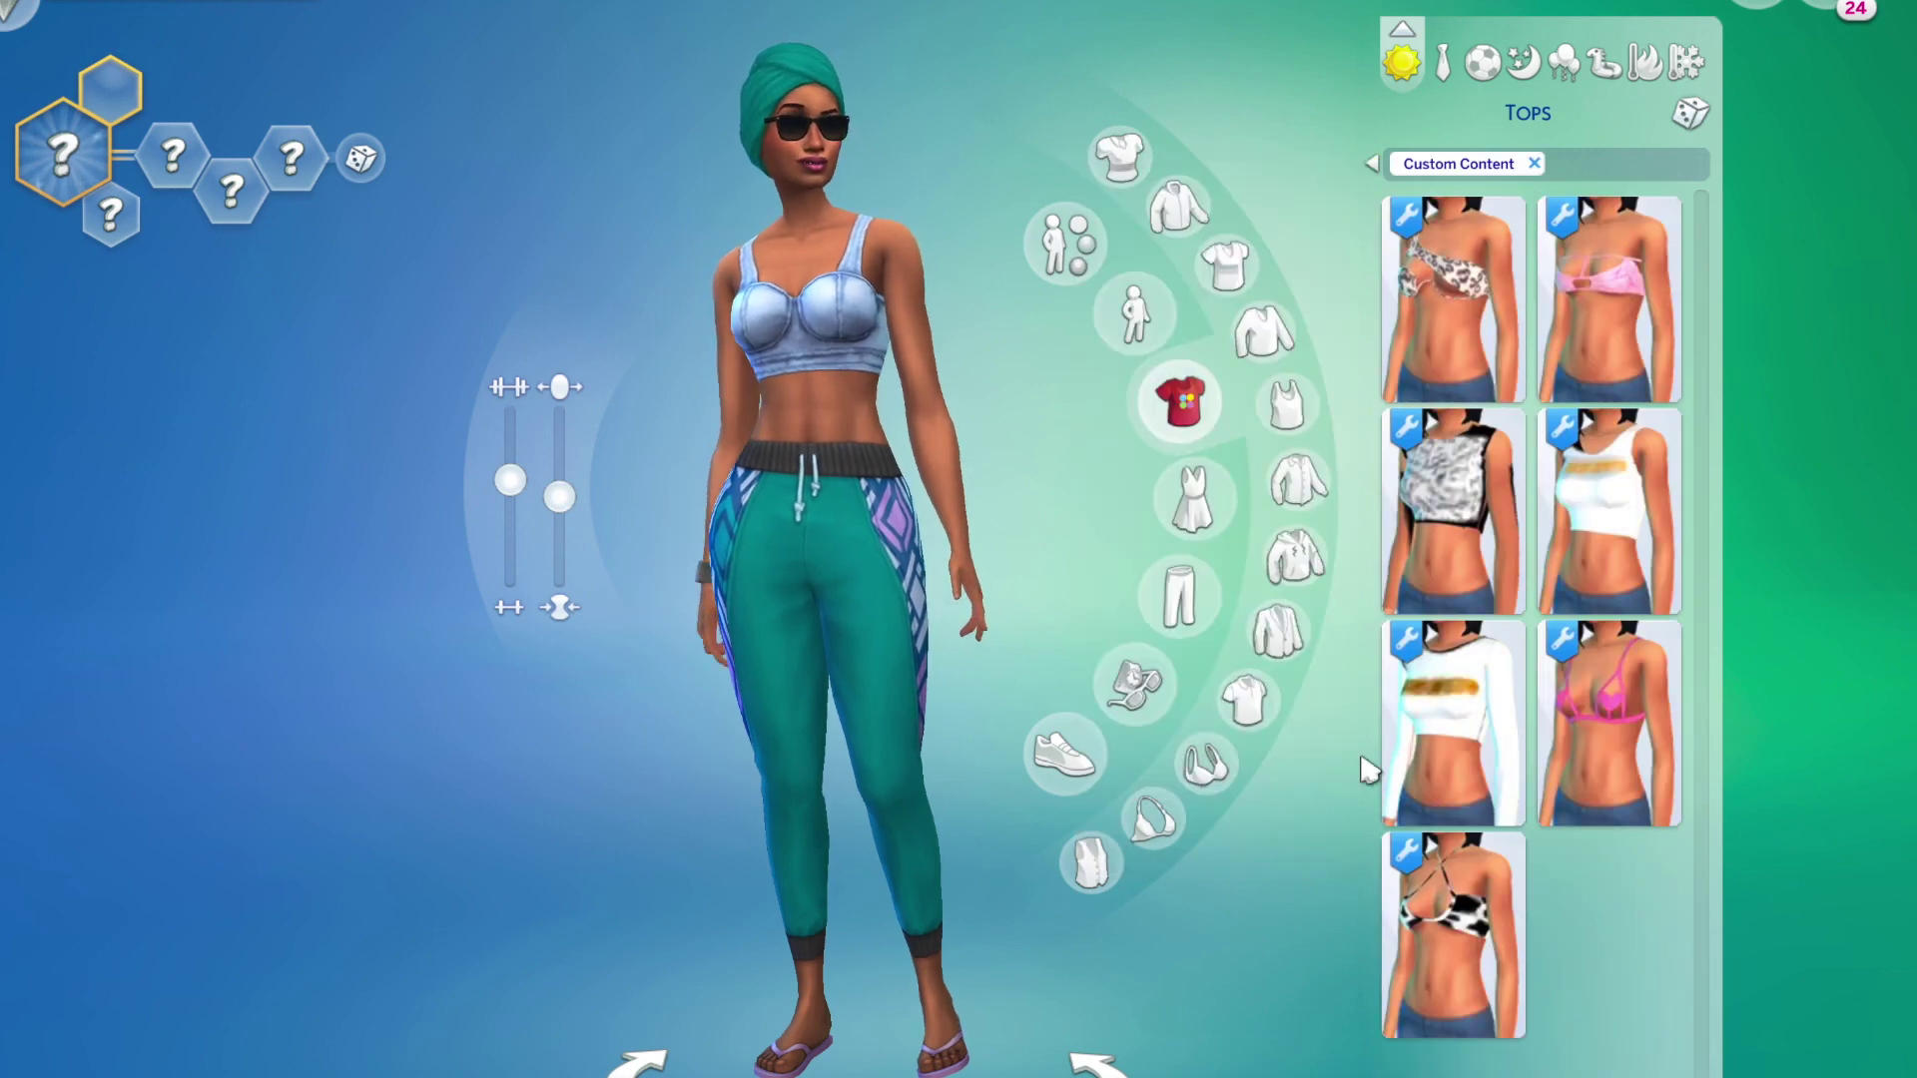
left_click(1609, 300)
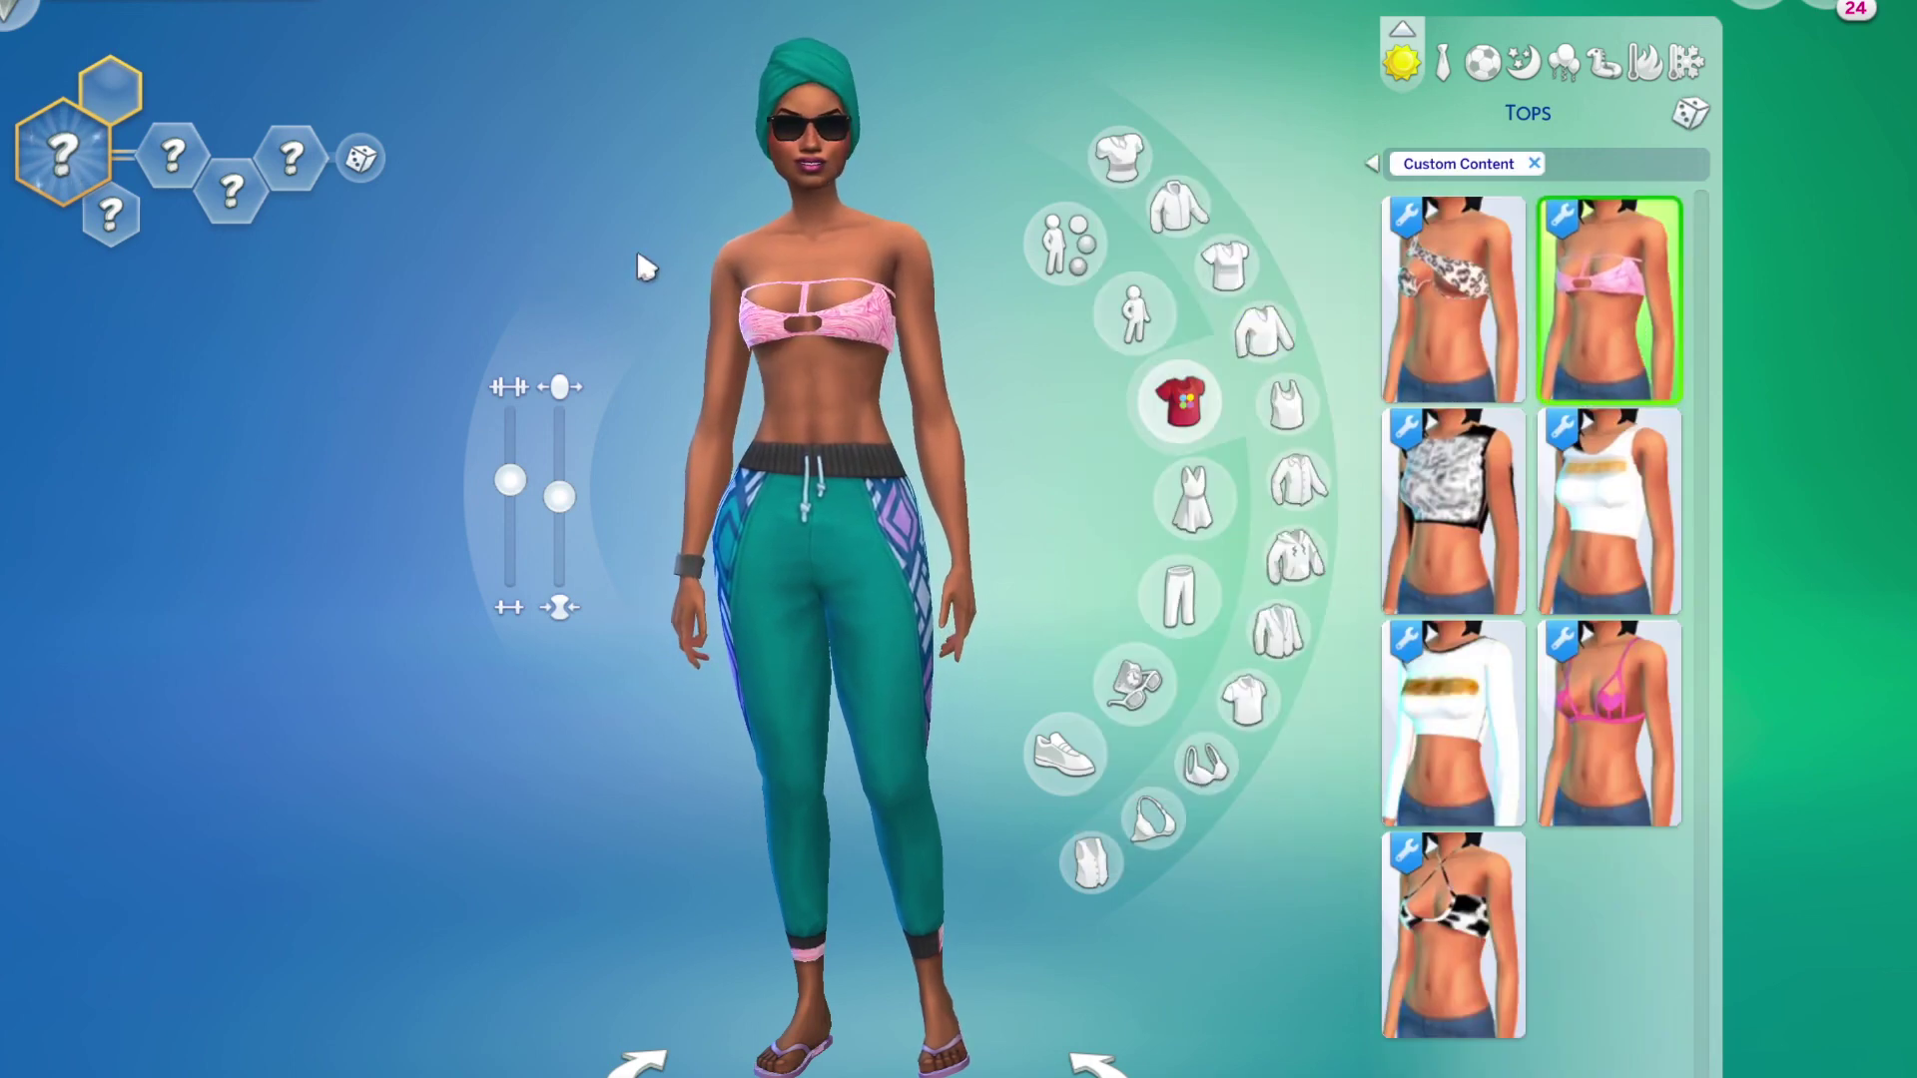
Step: Turn the Sim to view the top's back and enlarge her bust
left_click(599, 146)
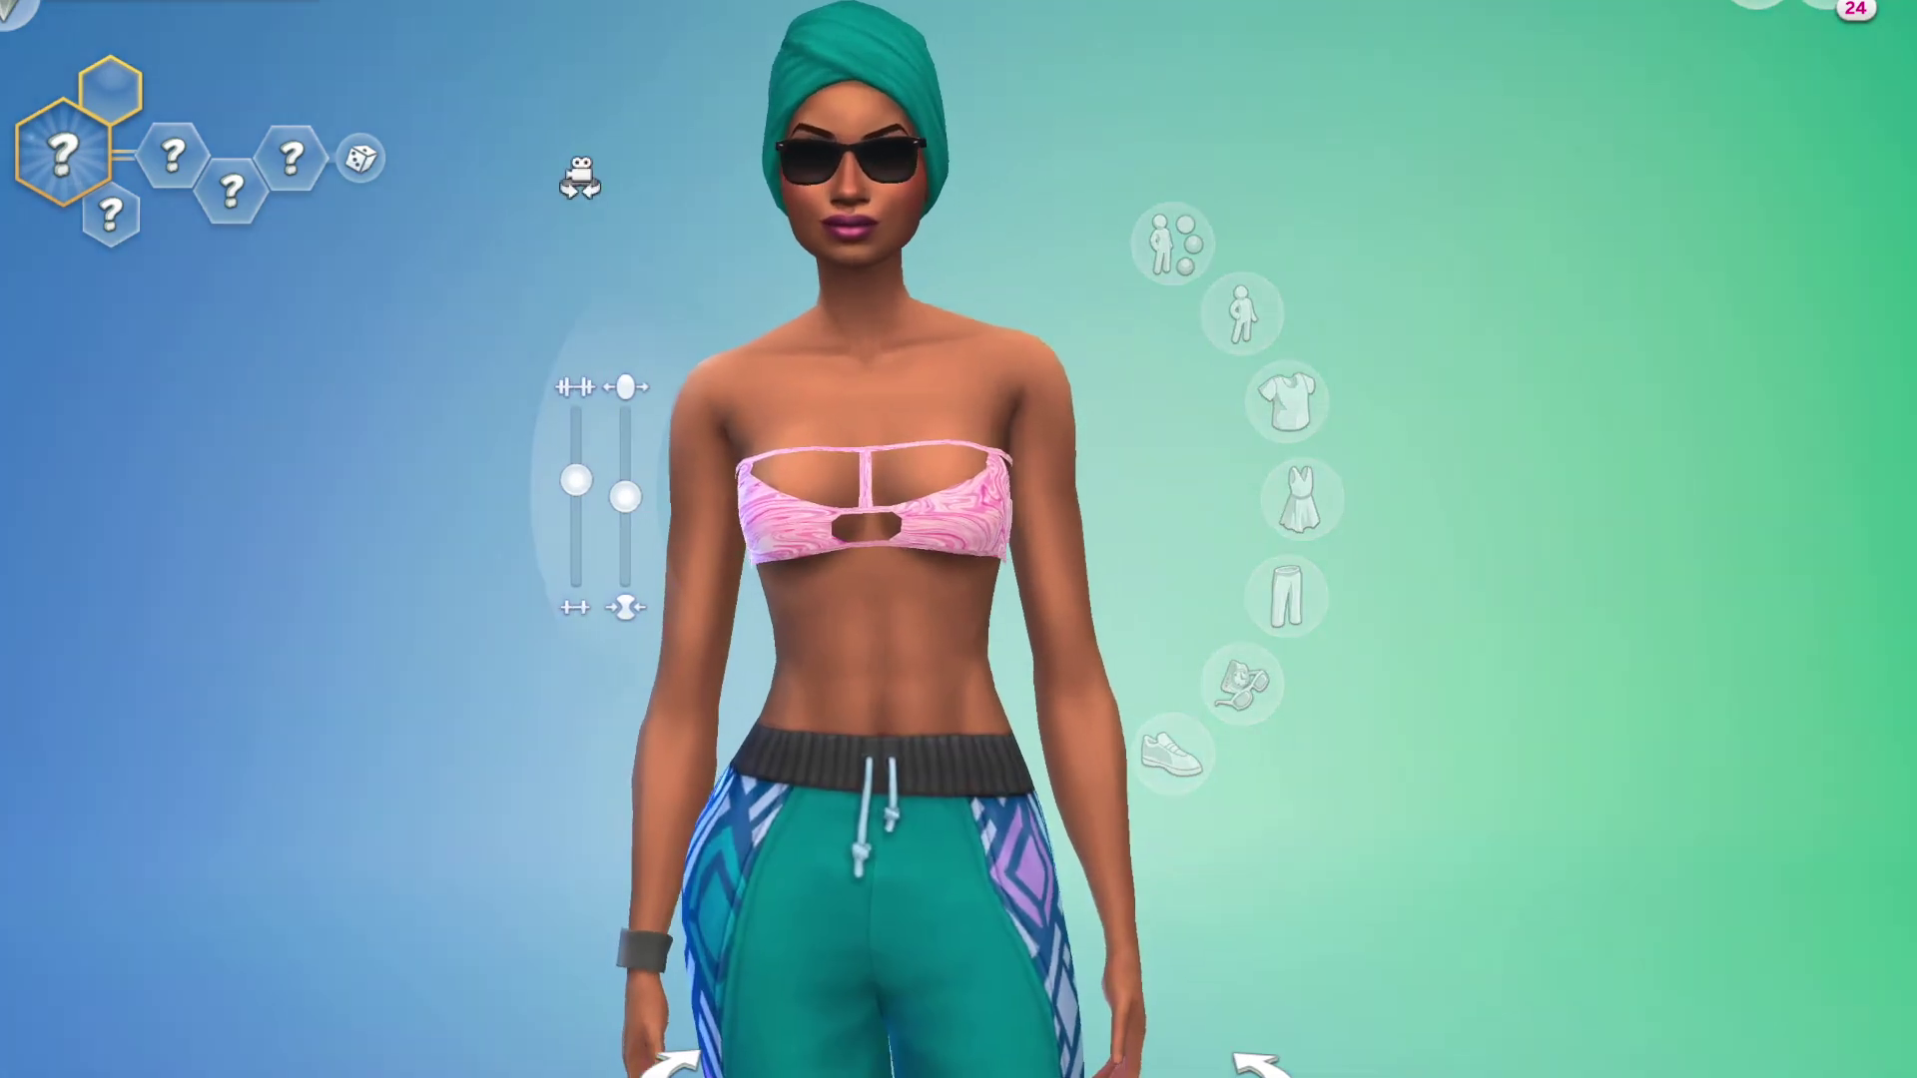
scroll(619, 479, "up", 2)
scroll(624, 482, "down", 1)
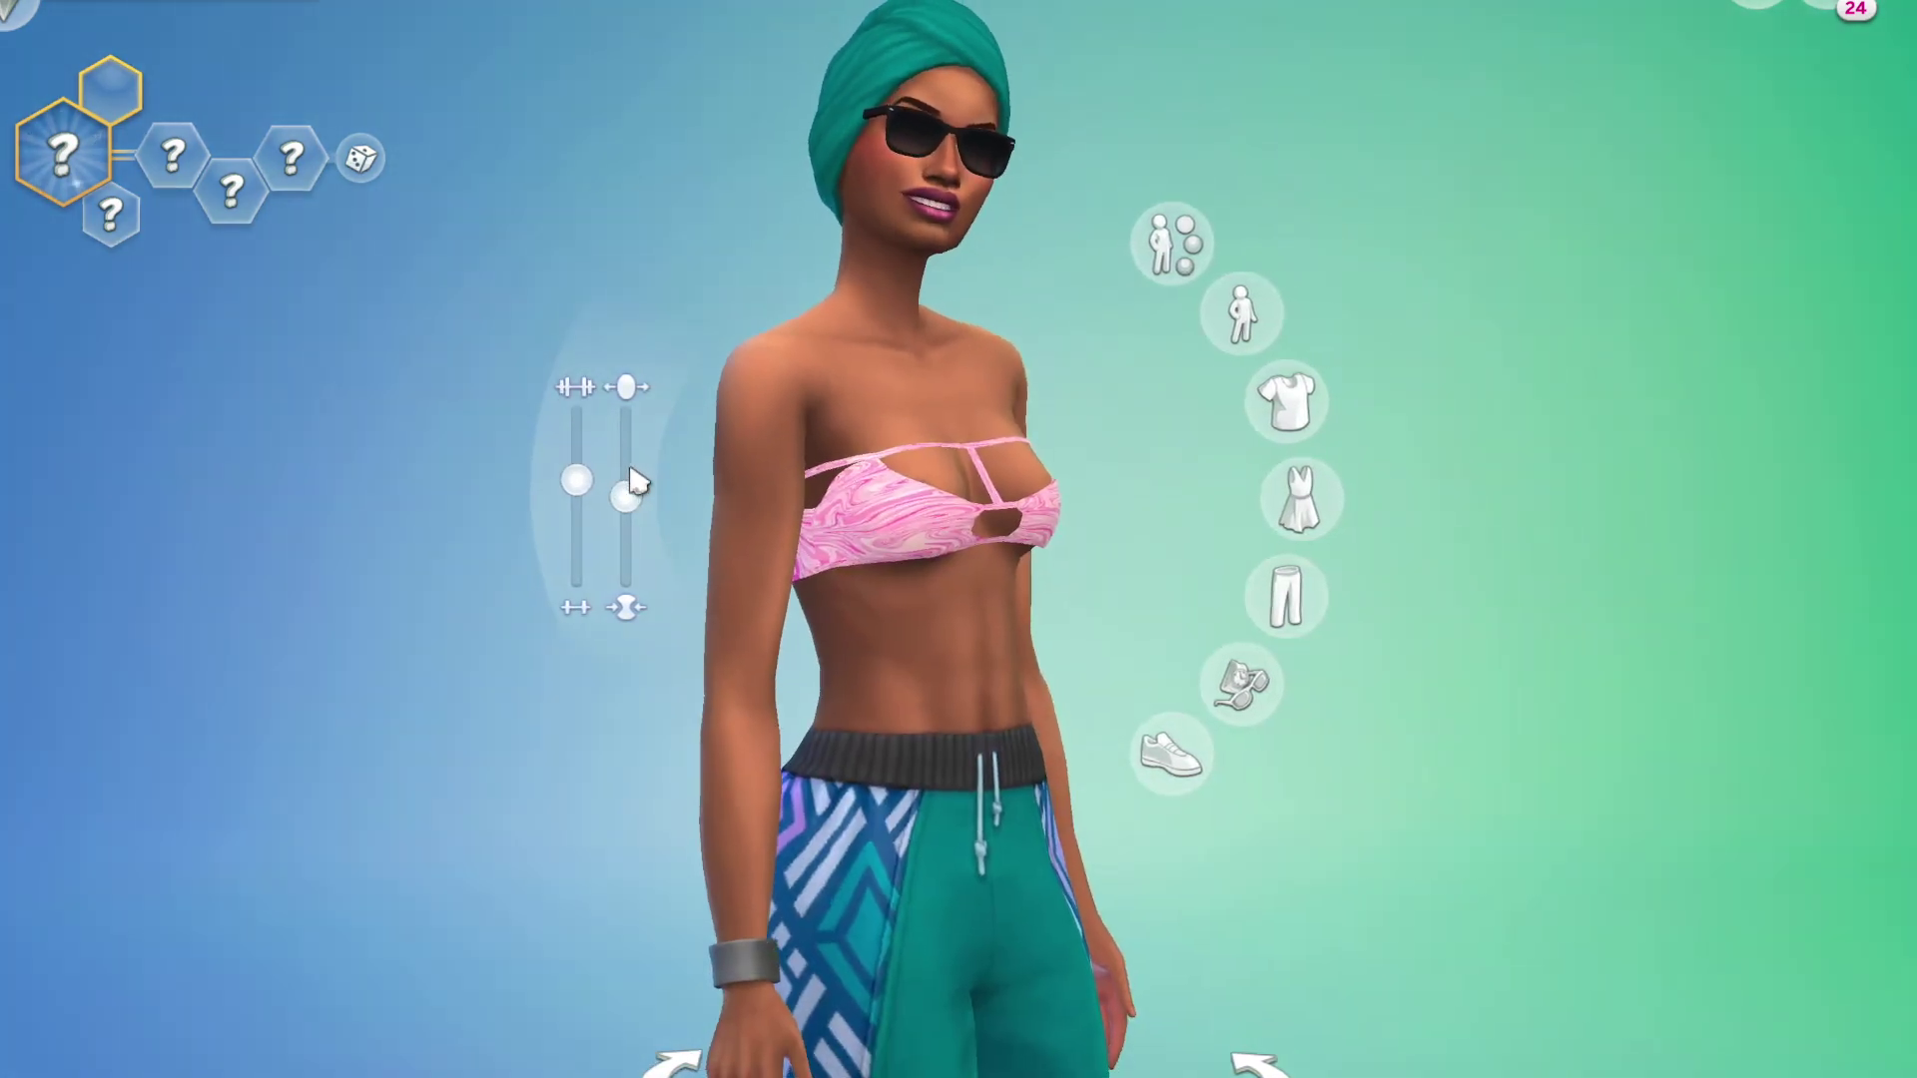
left_click_drag(428, 664, 384, 679)
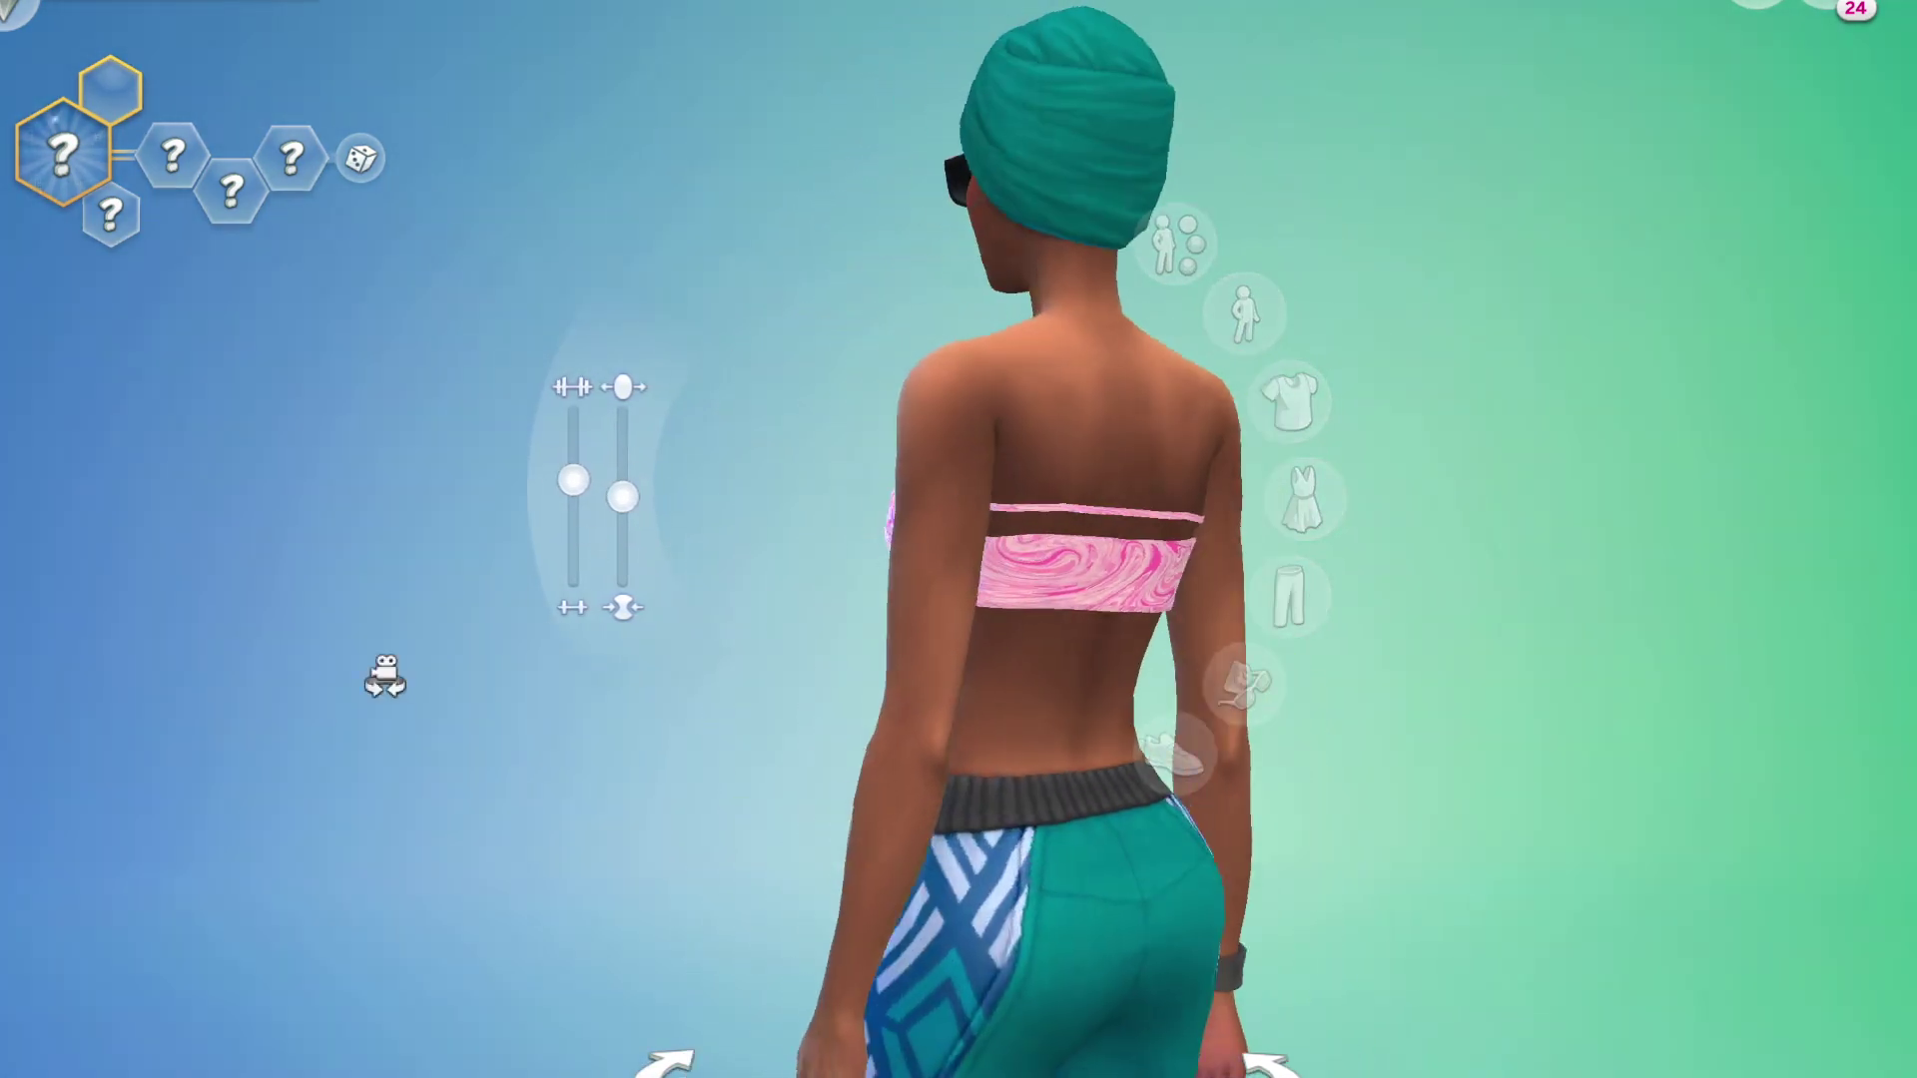
mouse_move(896, 509)
left_mouse_down()
mouse_move(879, 531)
mouse_move(903, 526)
left_mouse_up()
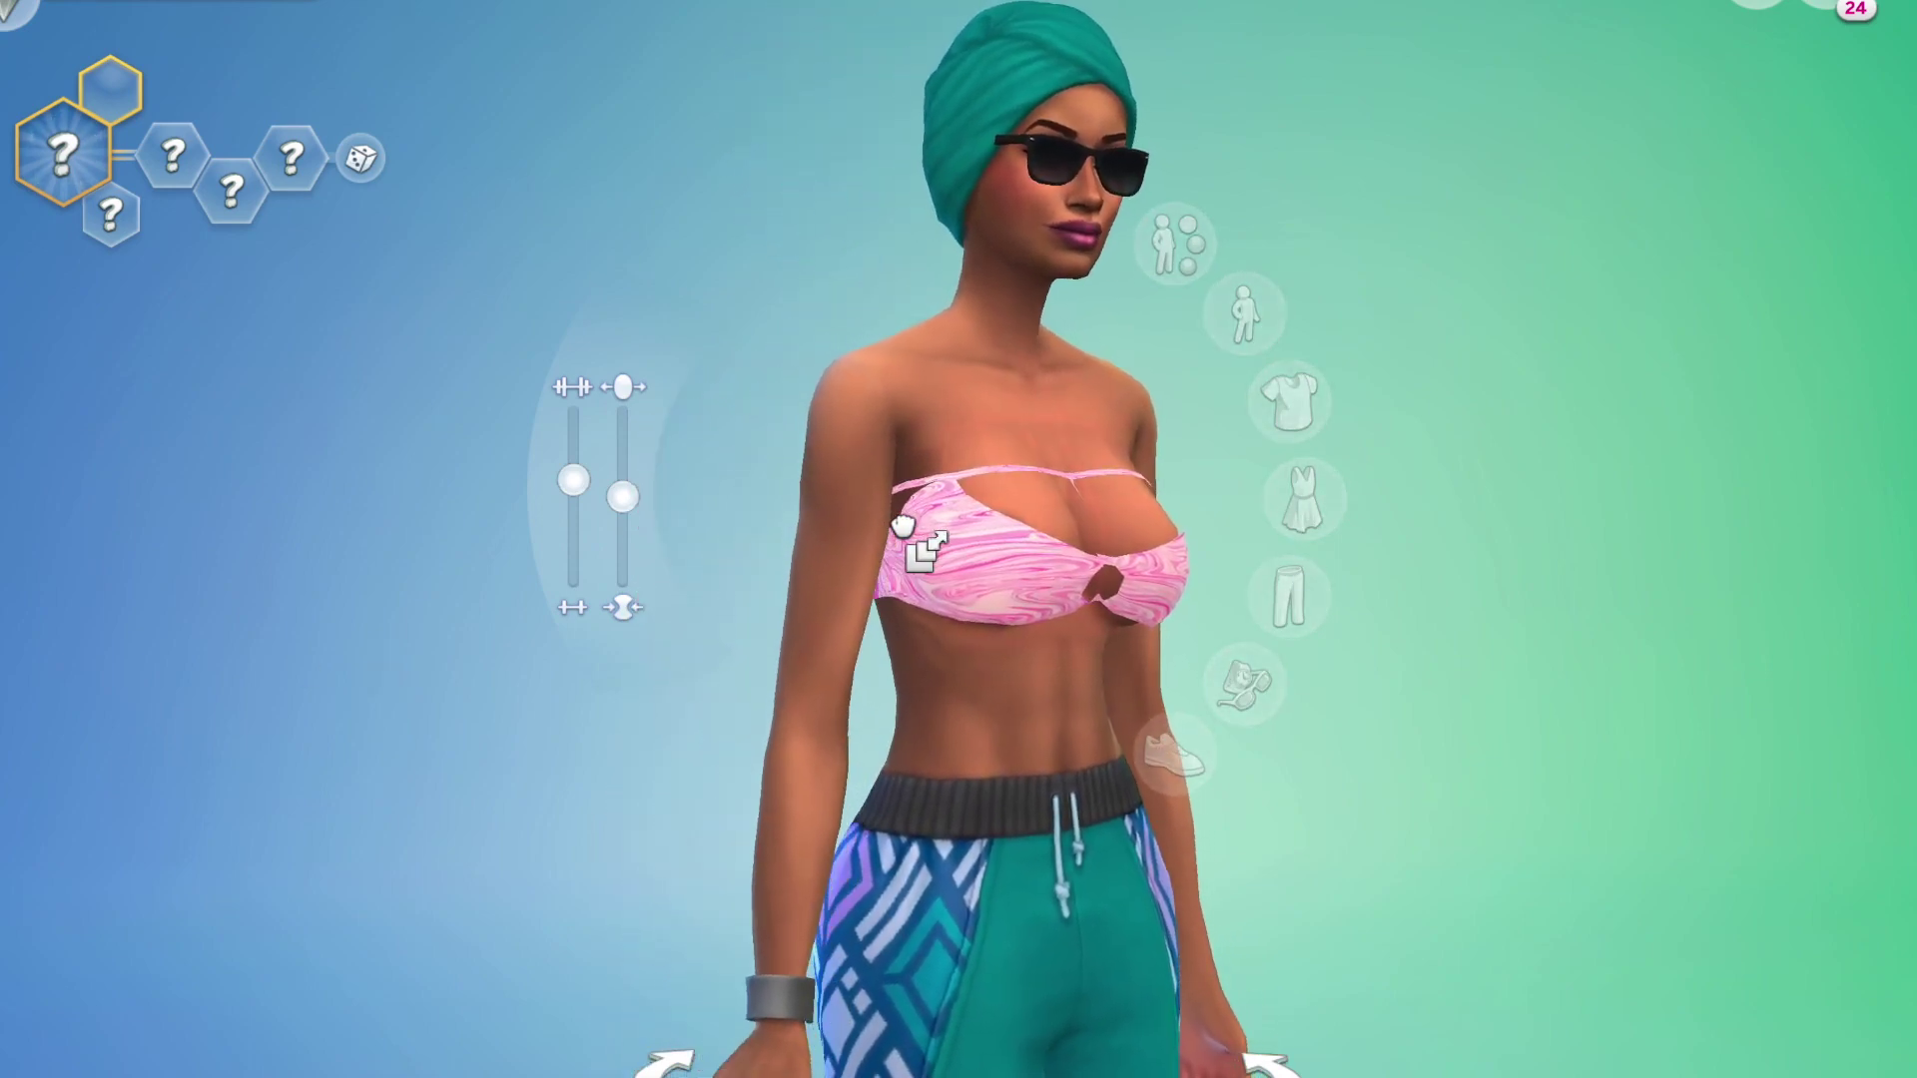